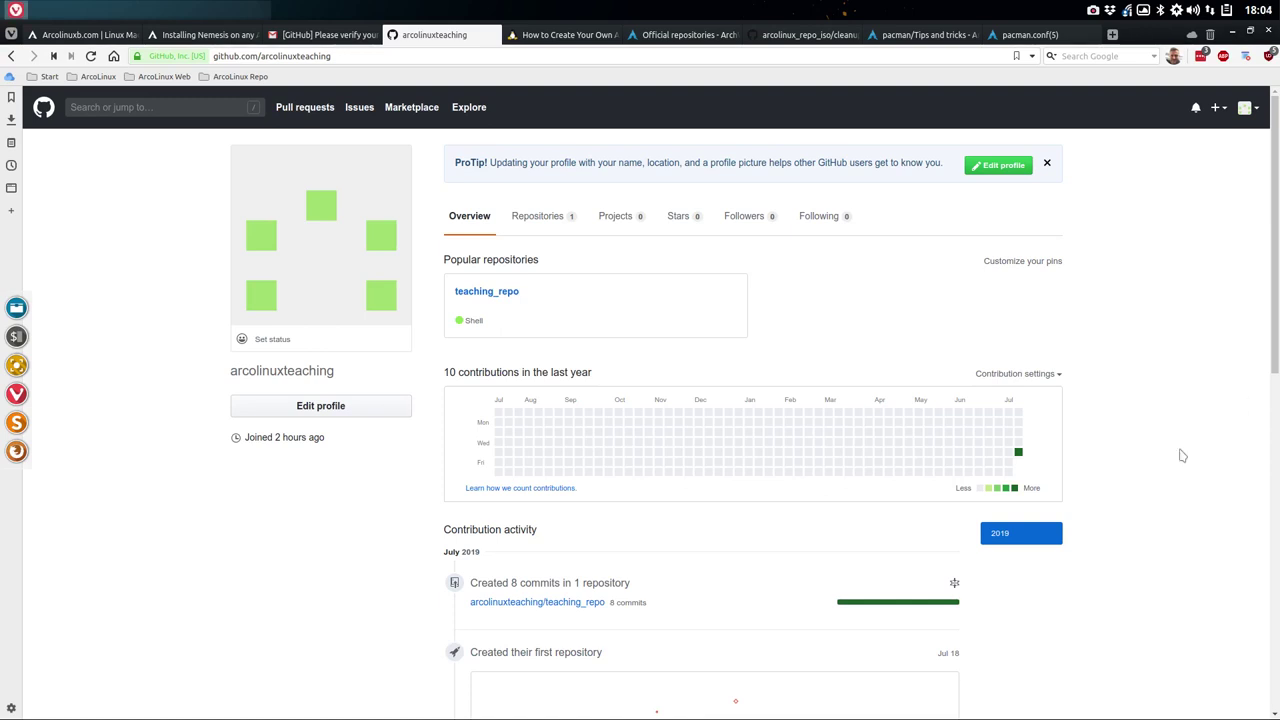
- Check the uptime in a terminal, close it, then open teaching_repo from the GitHub profile
{"action": "key", "text": "ctrl+alt+t"}
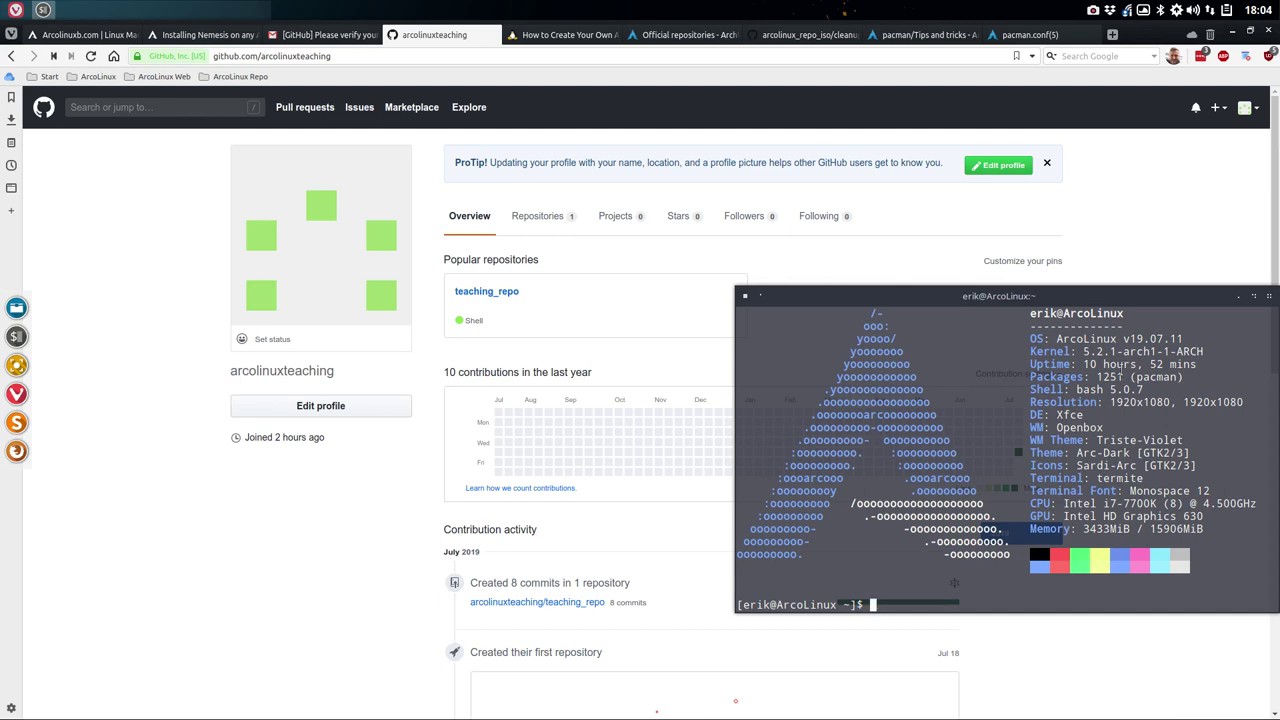
{"action": "left_click_drag", "start_coordinate": [1077, 364], "coordinate": [1104, 365]}
{"action": "left_click", "coordinate": [1268, 296]}
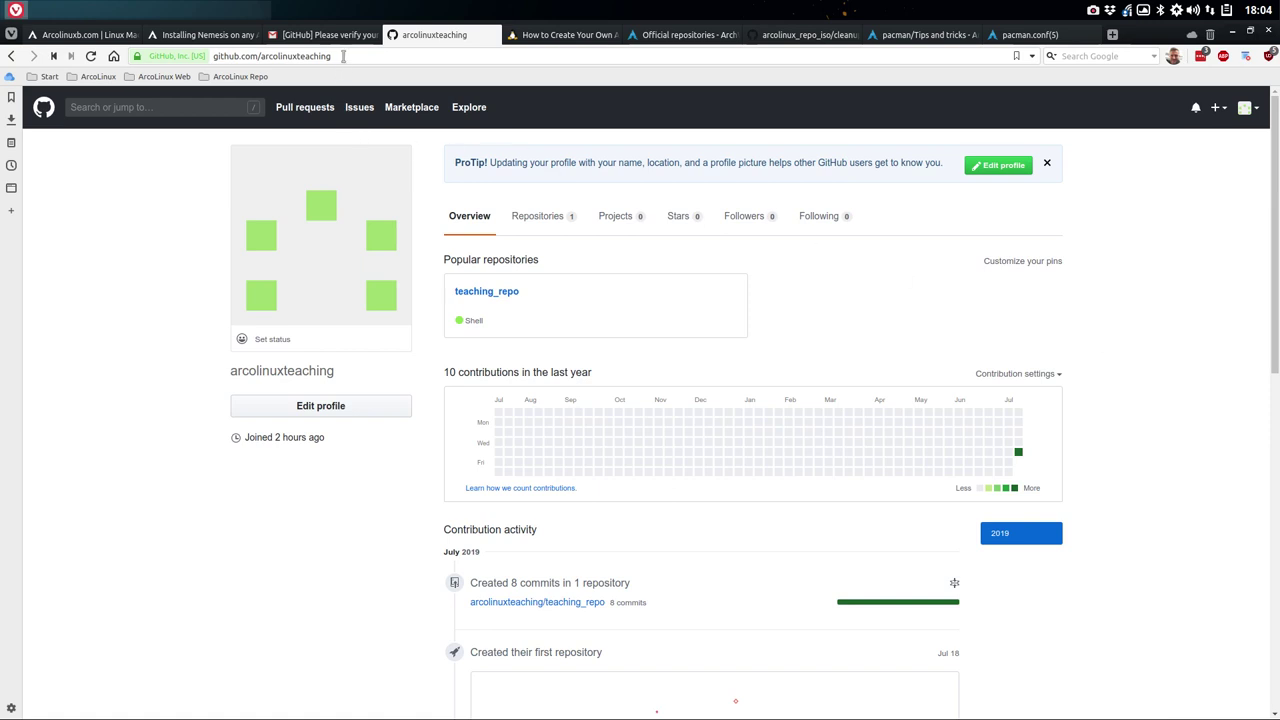
{"action": "left_click", "coordinate": [505, 291]}
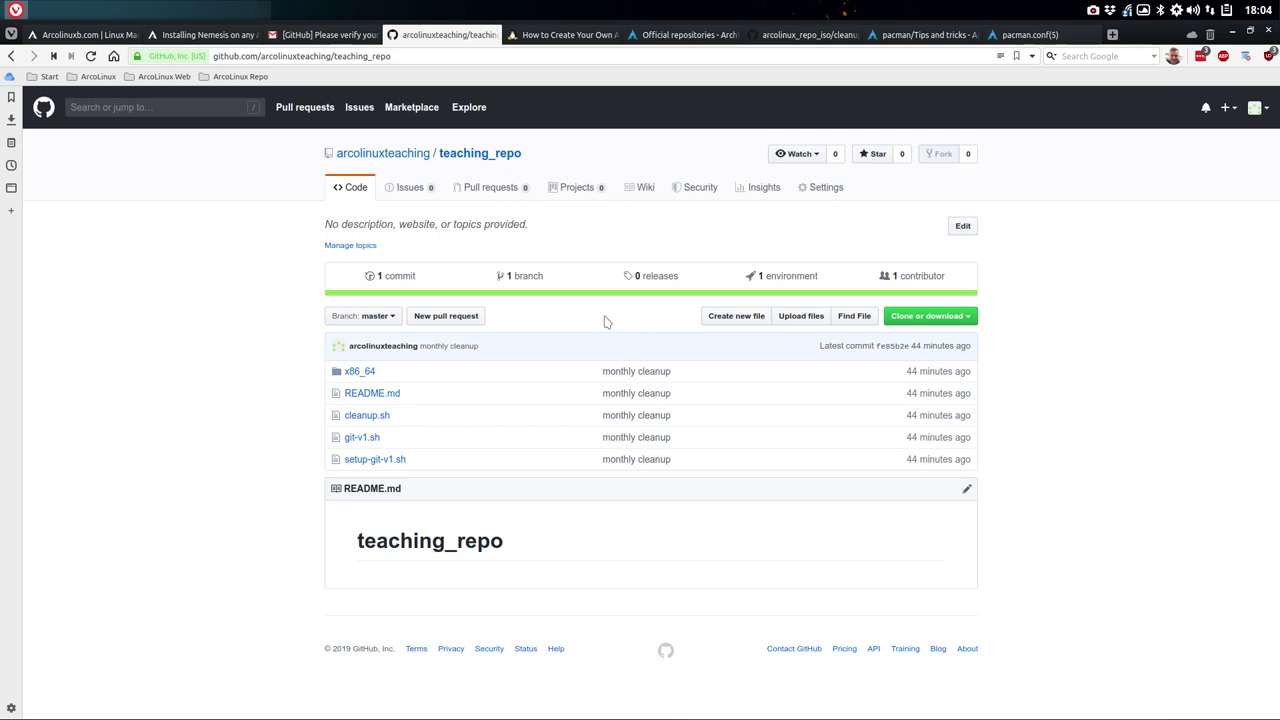
- Open /etc/pacman.conf in Sublime Text from the file manager
{"action": "key", "text": "super+e"}
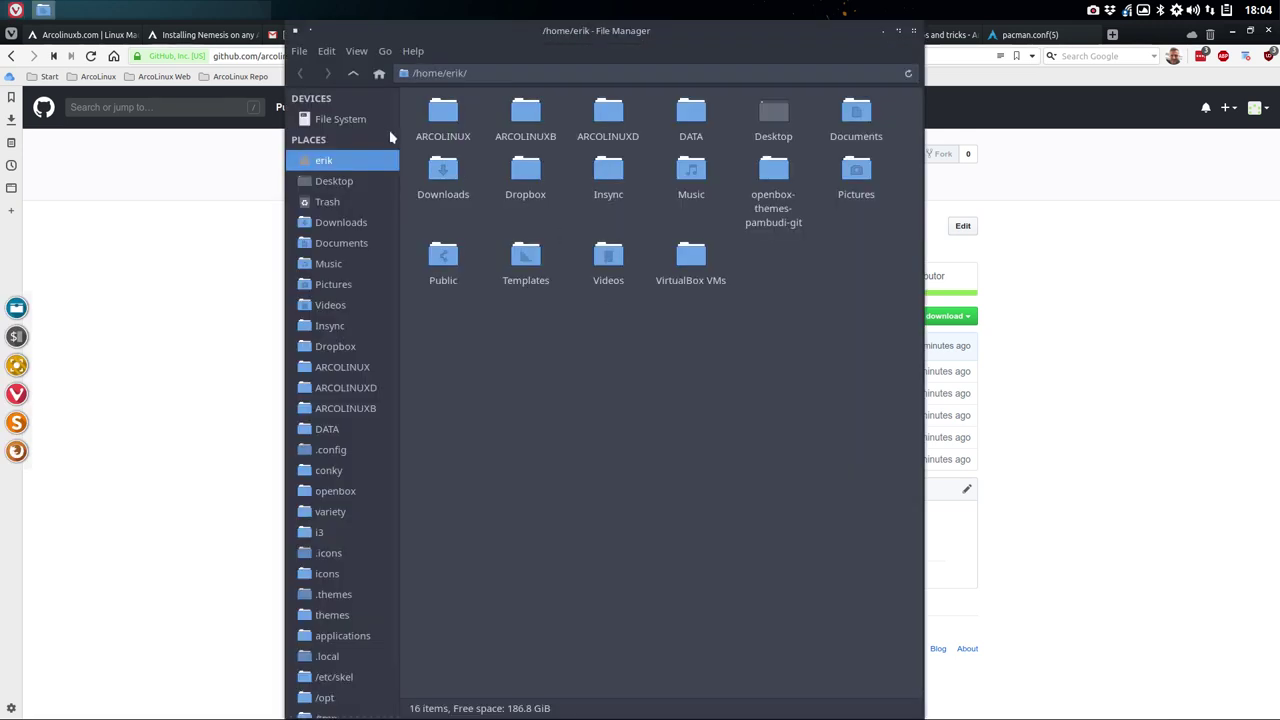
{"action": "left_click", "coordinate": [340, 119]}
{"action": "double_click", "coordinate": [537, 113]}
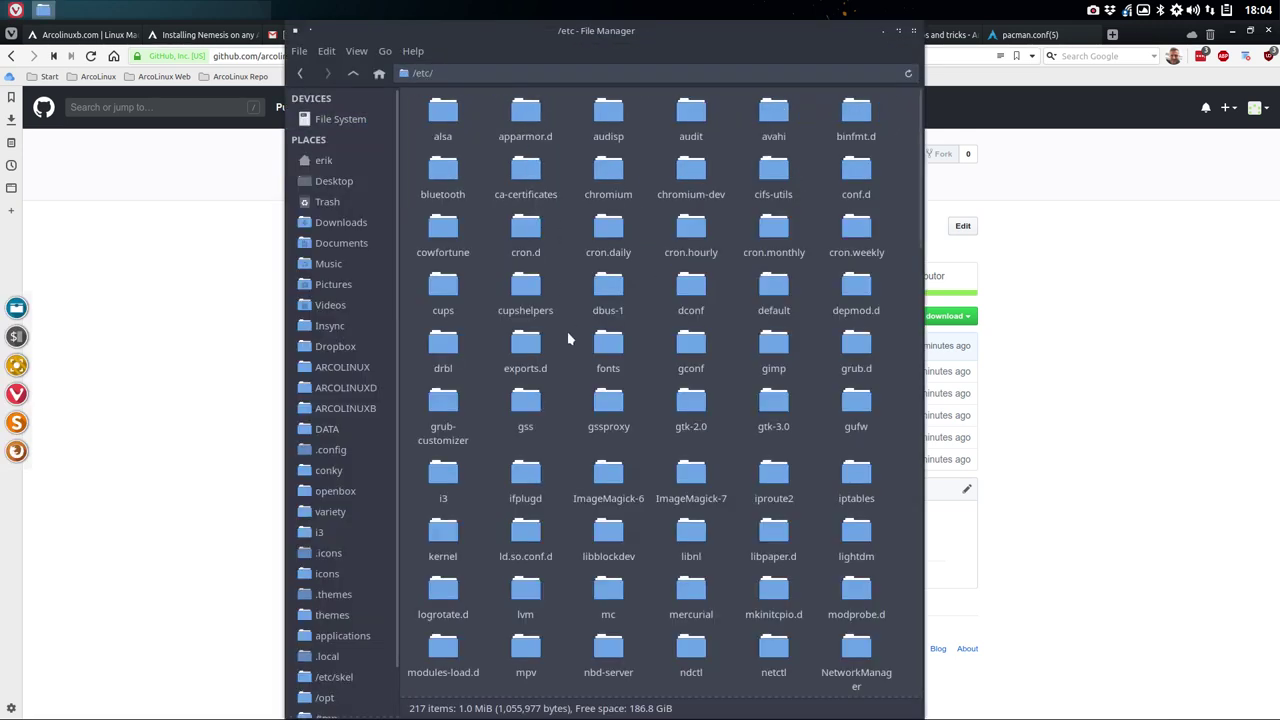
{"action": "type", "text": "pacman.c"}
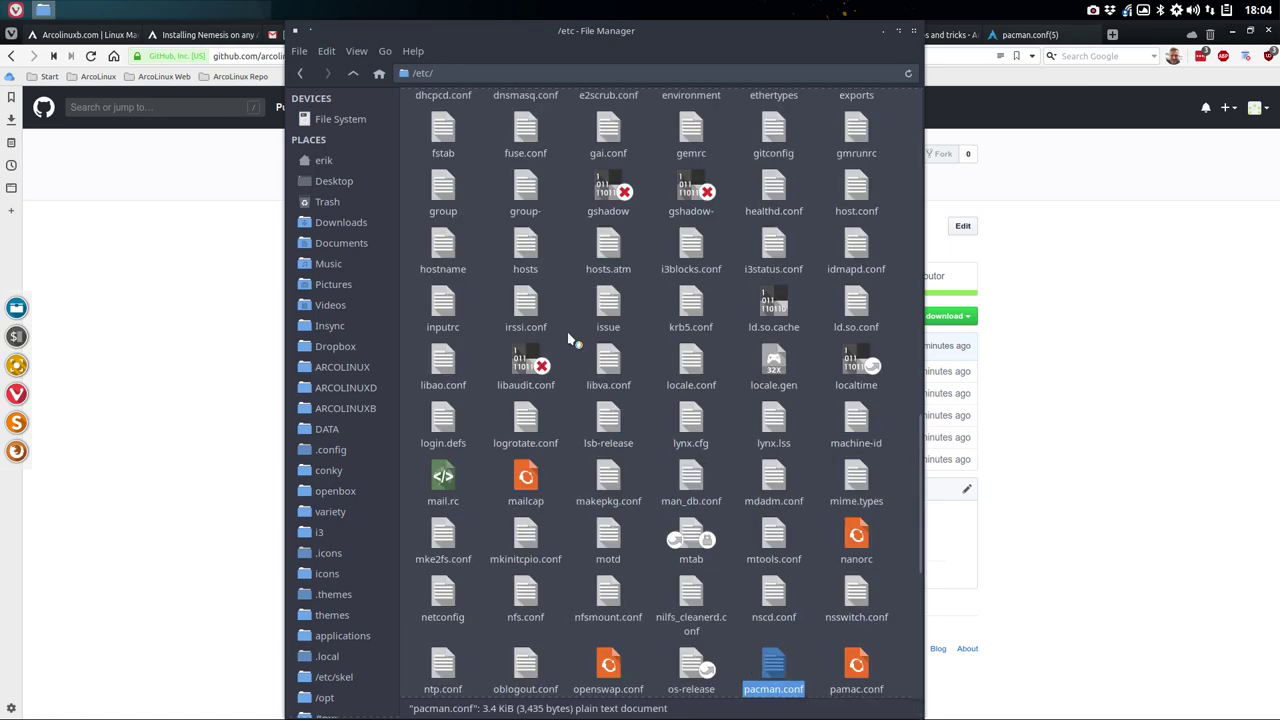
{"action": "key", "text": "Return"}
- Inspect the [teaching_repo] block and its Server URL at the file's end, then close without saving
{"action": "scroll", "coordinate": [350, 478], "scroll_direction": "down", "scroll_amount": 20}
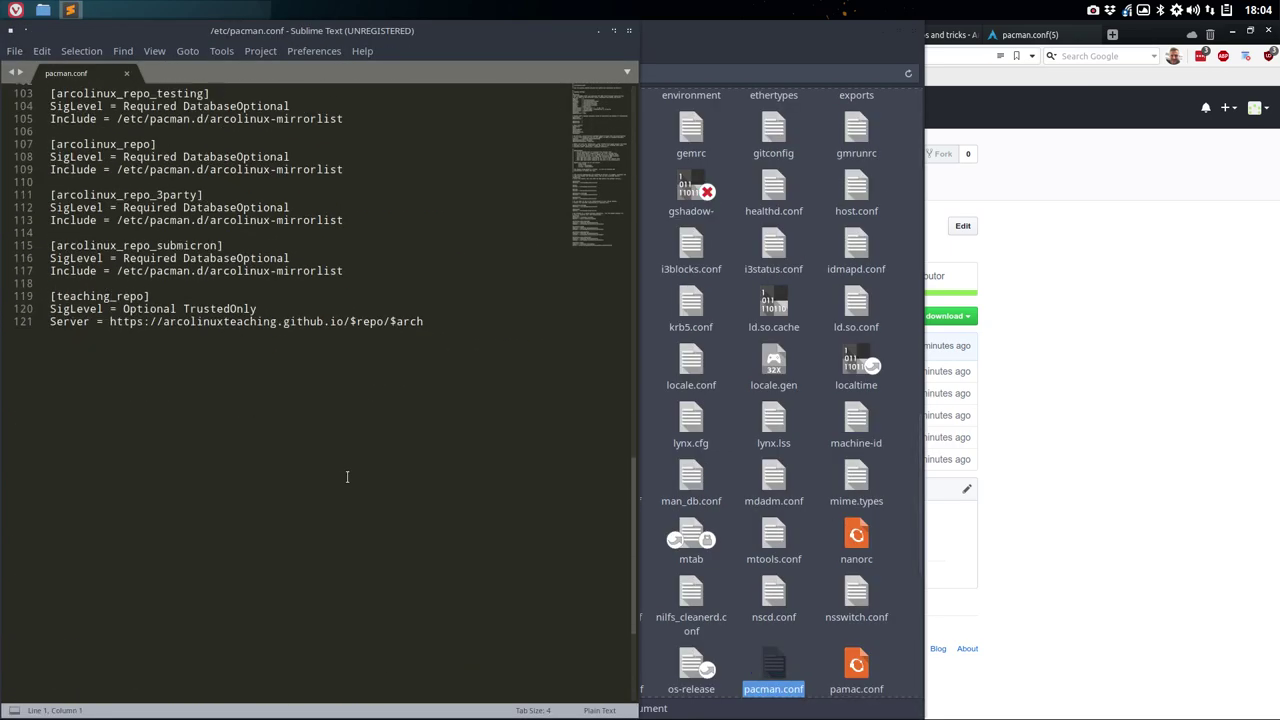
{"action": "left_click_drag", "start_coordinate": [414, 276], "coordinate": [40, 229]}
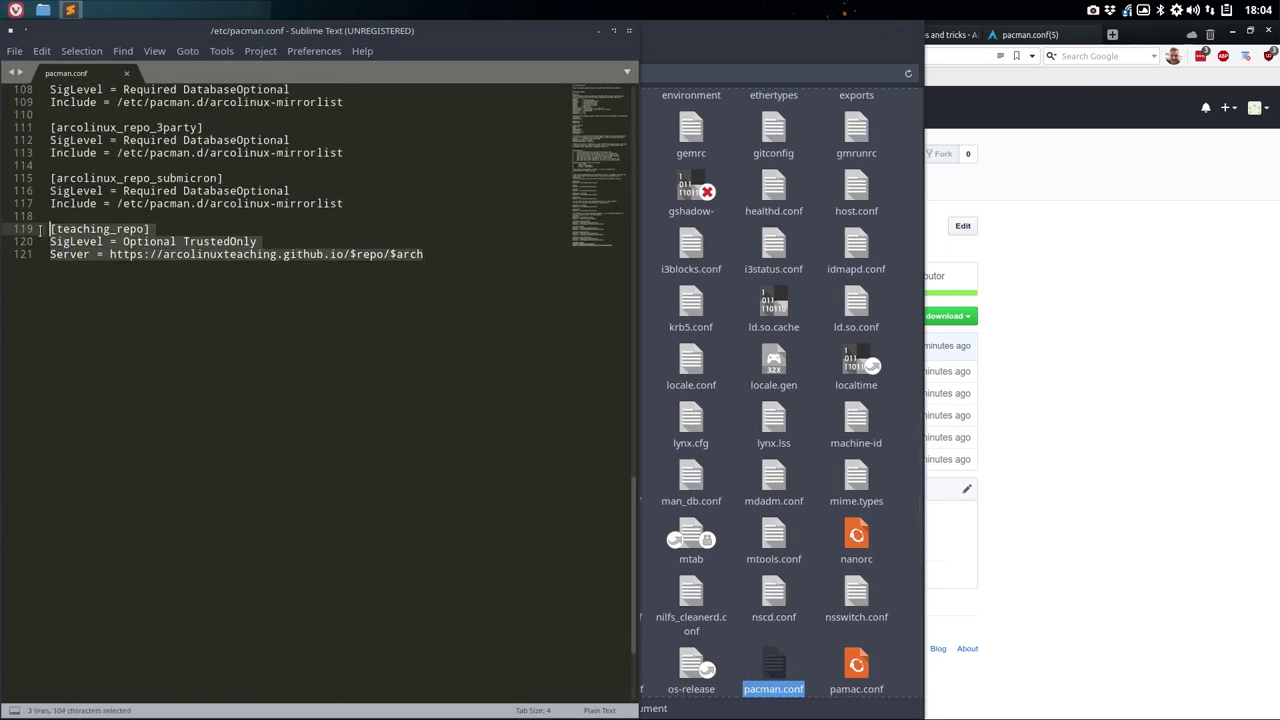
{"action": "left_click", "coordinate": [97, 243]}
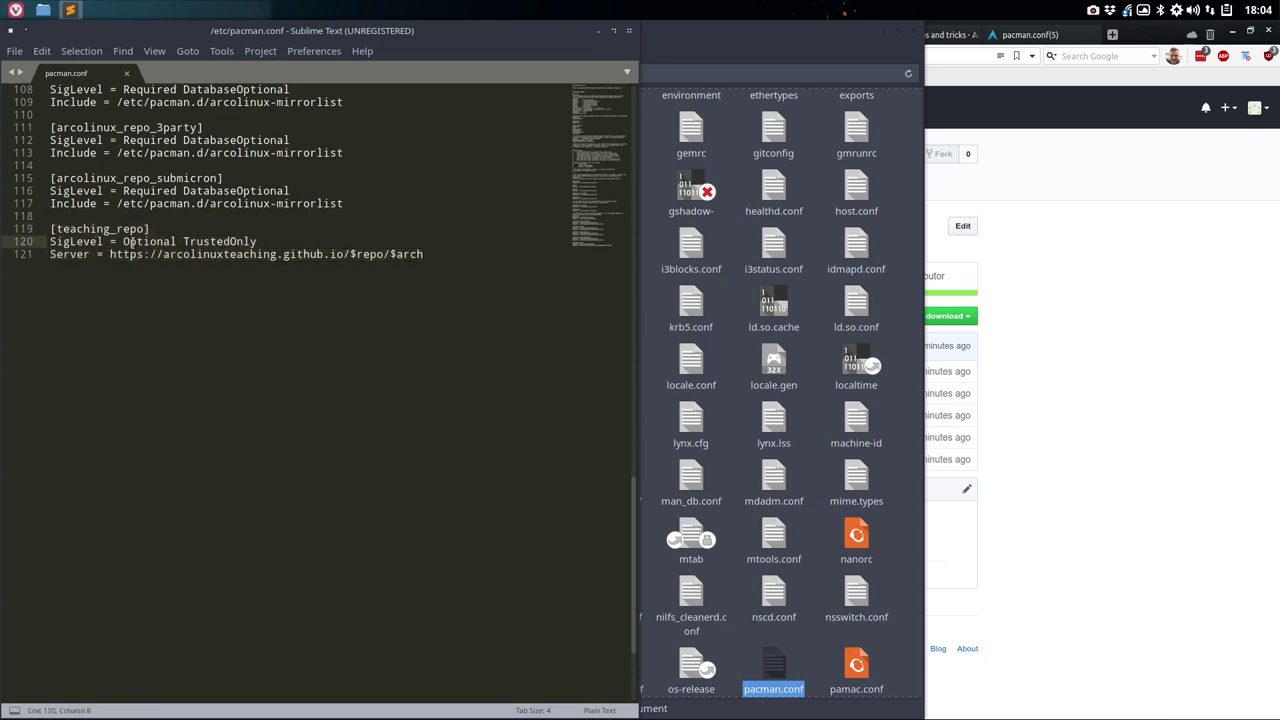
{"action": "left_click", "coordinate": [91, 255]}
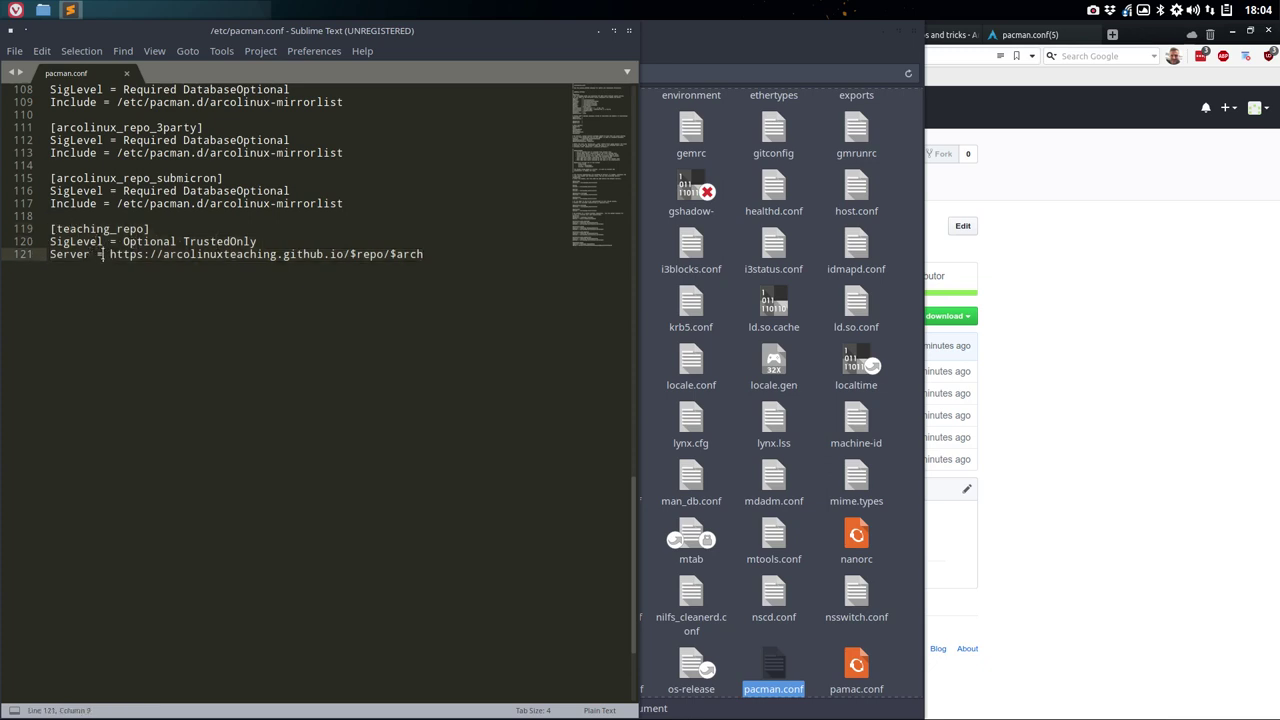
{"action": "left_click_drag", "start_coordinate": [103, 254], "coordinate": [424, 254]}
{"action": "left_click", "coordinate": [424, 254]}
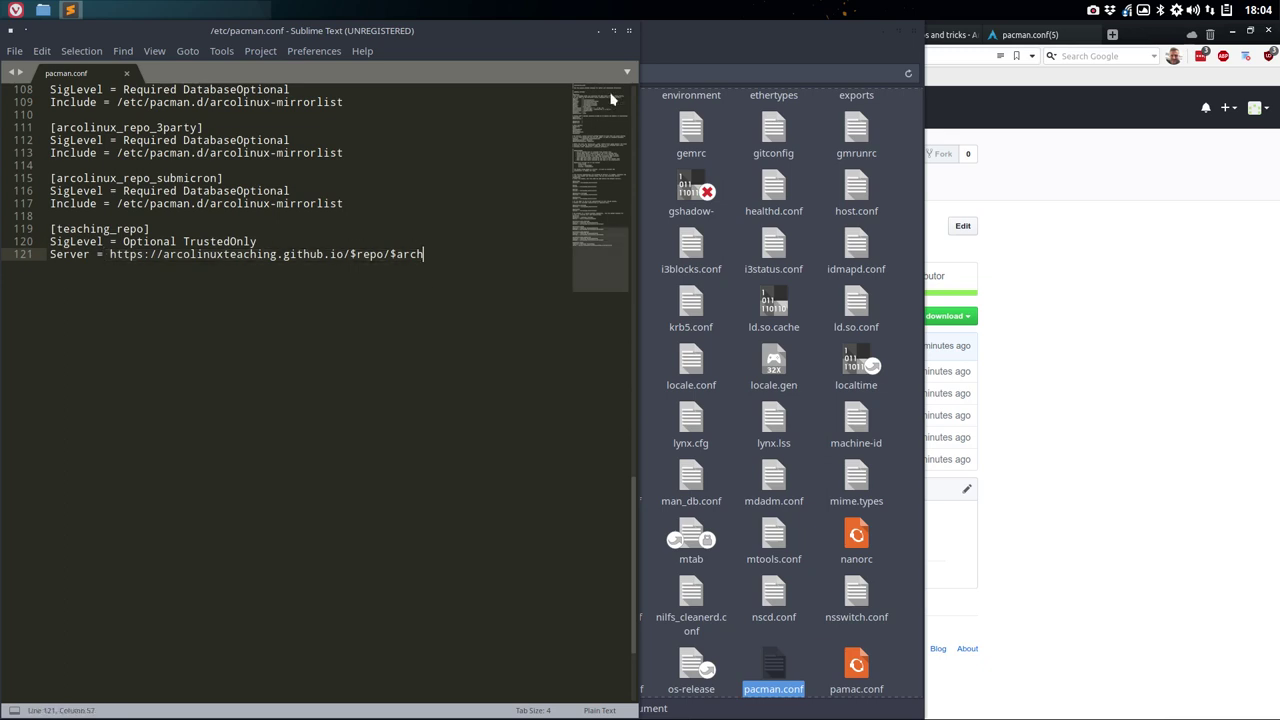
{"action": "left_click", "coordinate": [629, 31]}
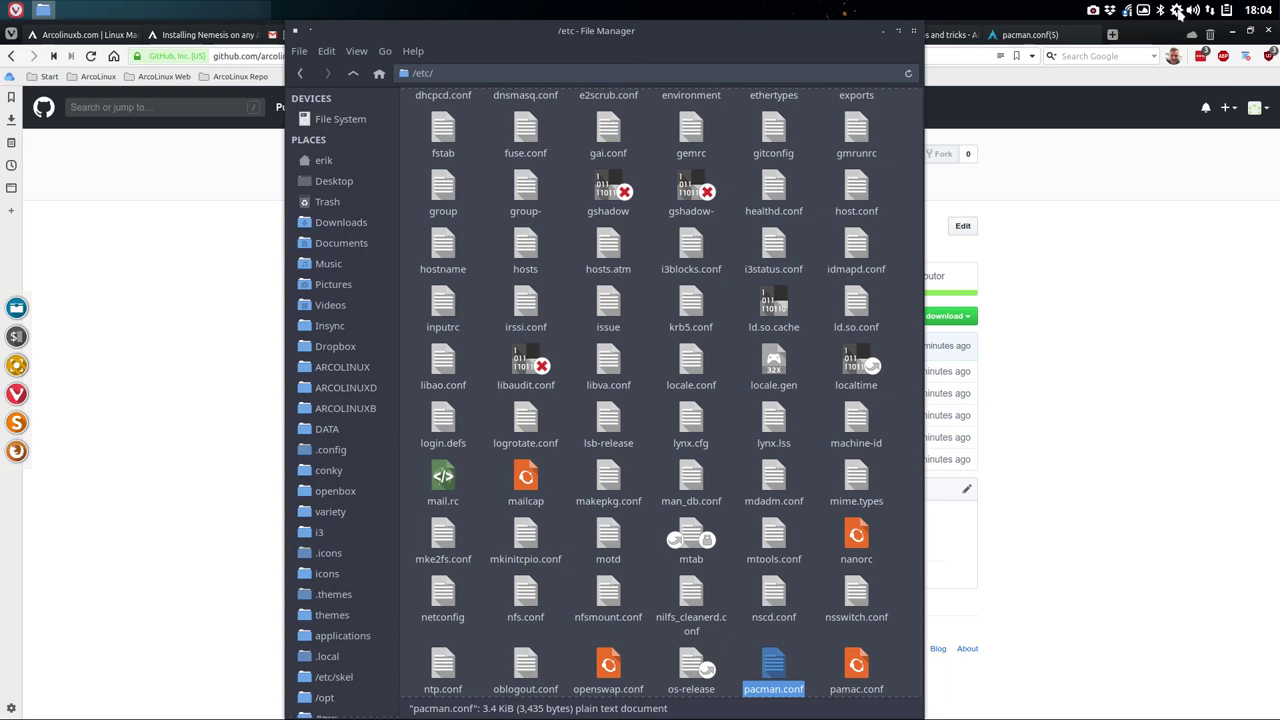
- Verify in Pamac's Repositories view that teaching_repo offers openbox-themes-pambudi-git, then return to the browser
{"action": "left_click", "coordinate": [1178, 12]}
{"action": "left_click", "coordinate": [700, 128]}
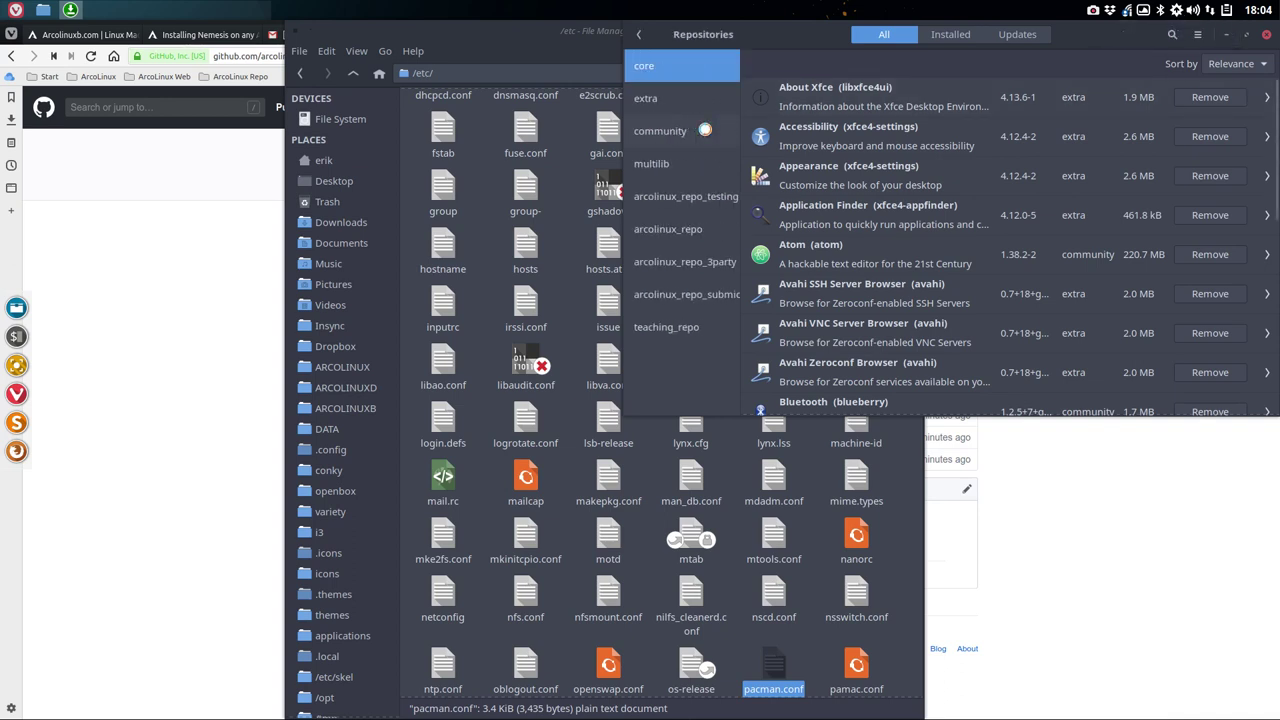
{"action": "left_click", "coordinate": [690, 333]}
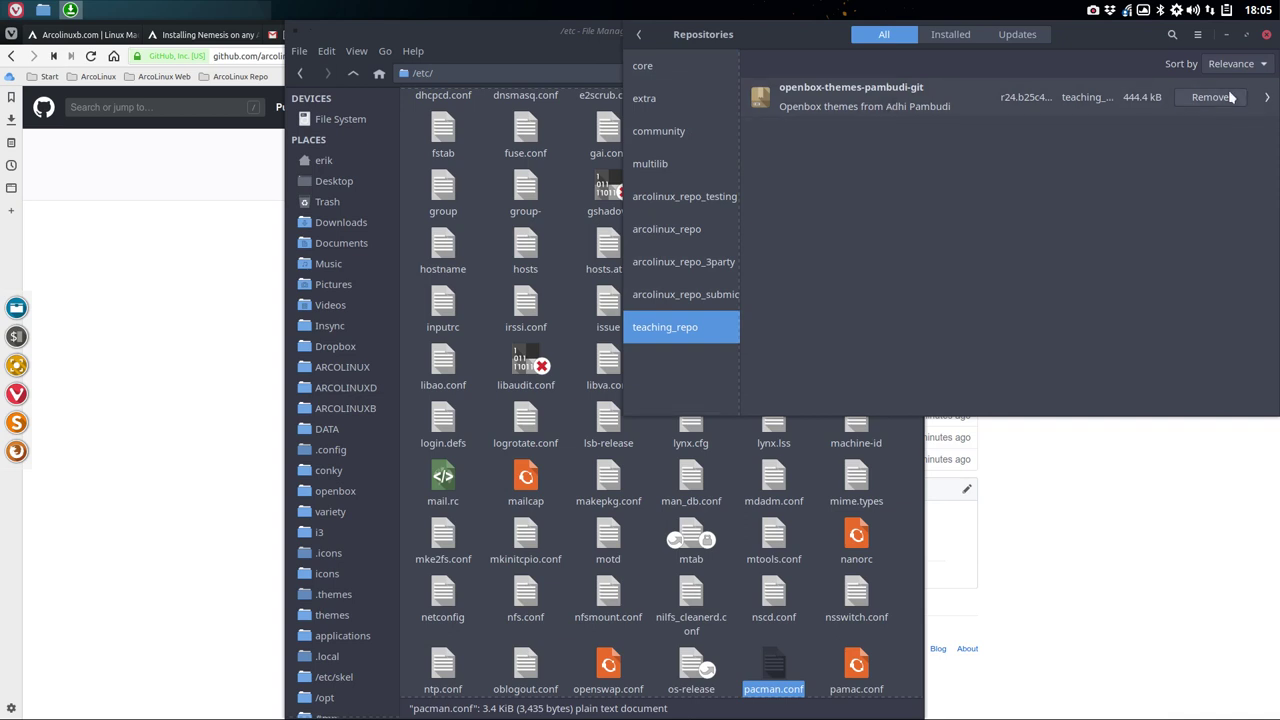
{"action": "left_click", "coordinate": [1266, 34]}
{"action": "left_click", "coordinate": [1264, 45]}
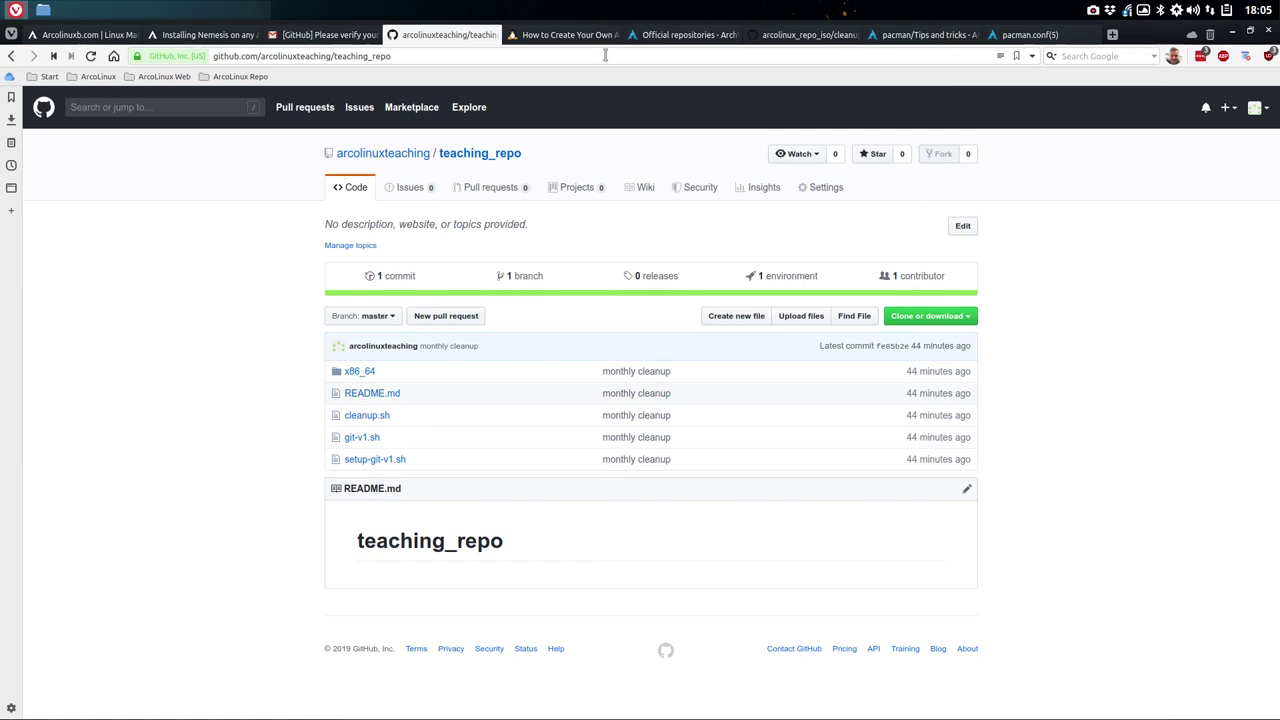
- On arcolinuxb.com, open BYOI > ArcoLinuxB ISO Min > BYOI Openbox Minimal
{"action": "left_click", "coordinate": [80, 34]}
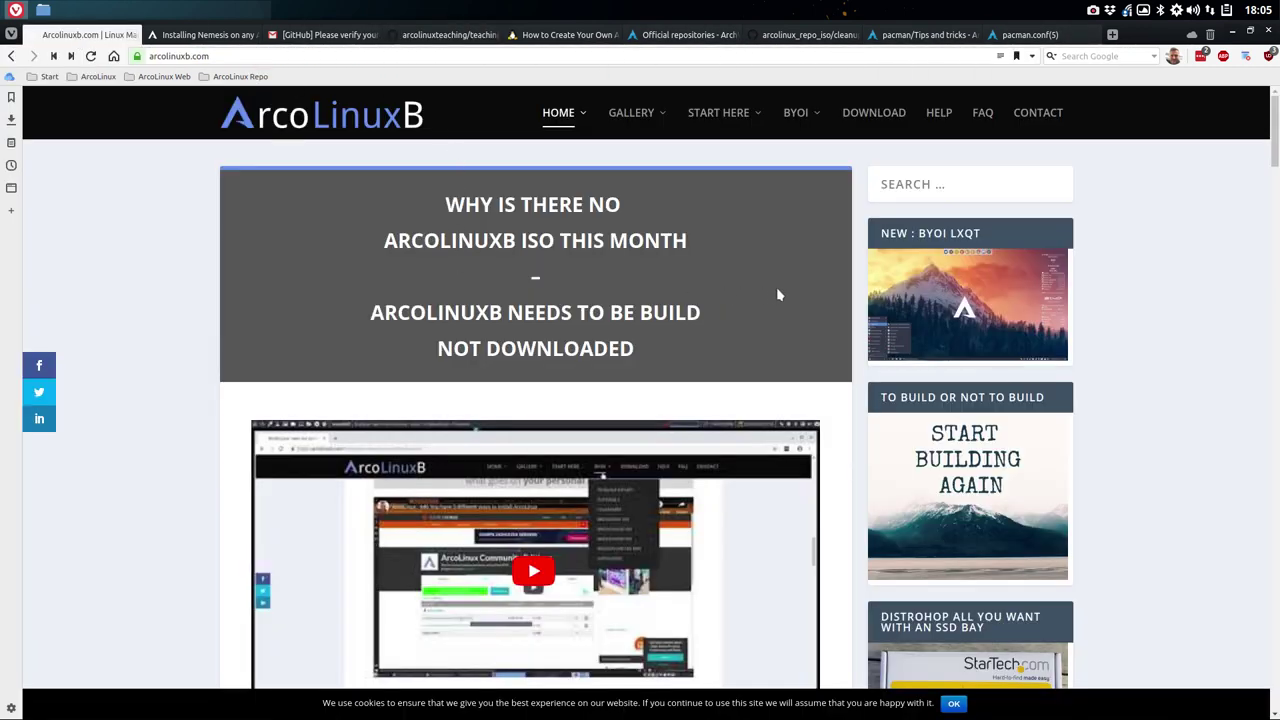
{"action": "mouse_move", "coordinate": [803, 115]}
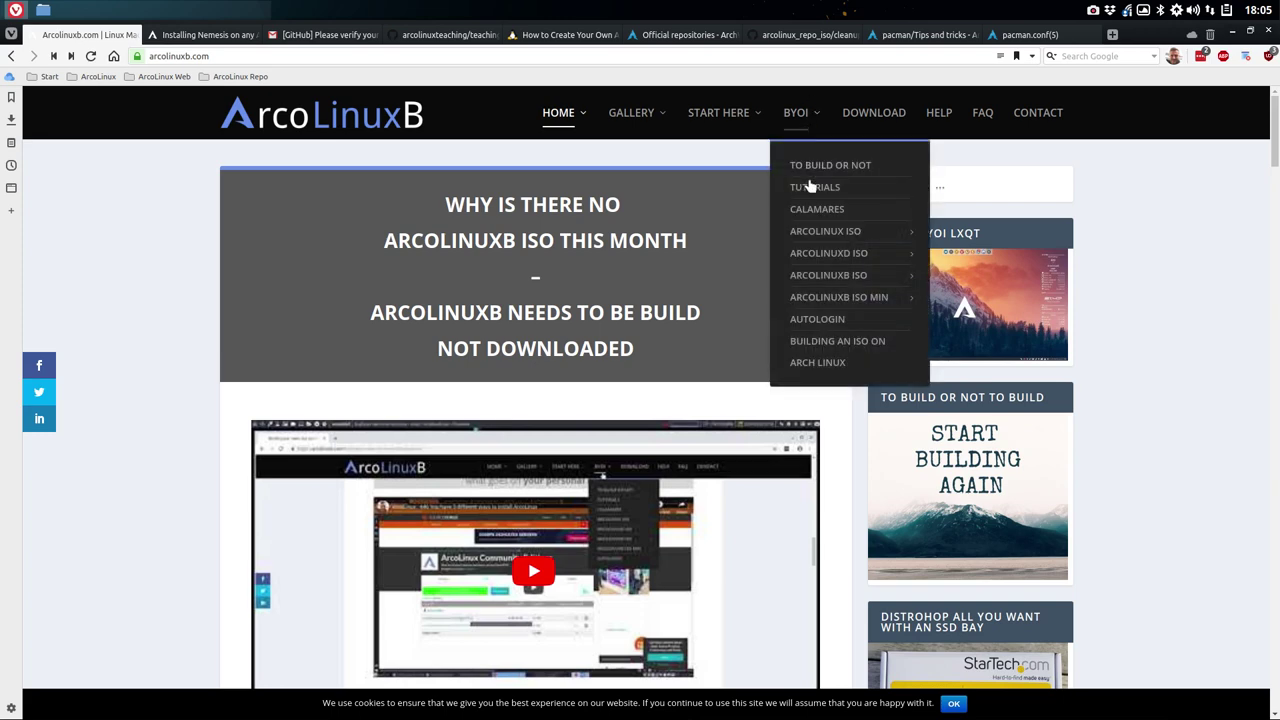
{"action": "mouse_move", "coordinate": [850, 297]}
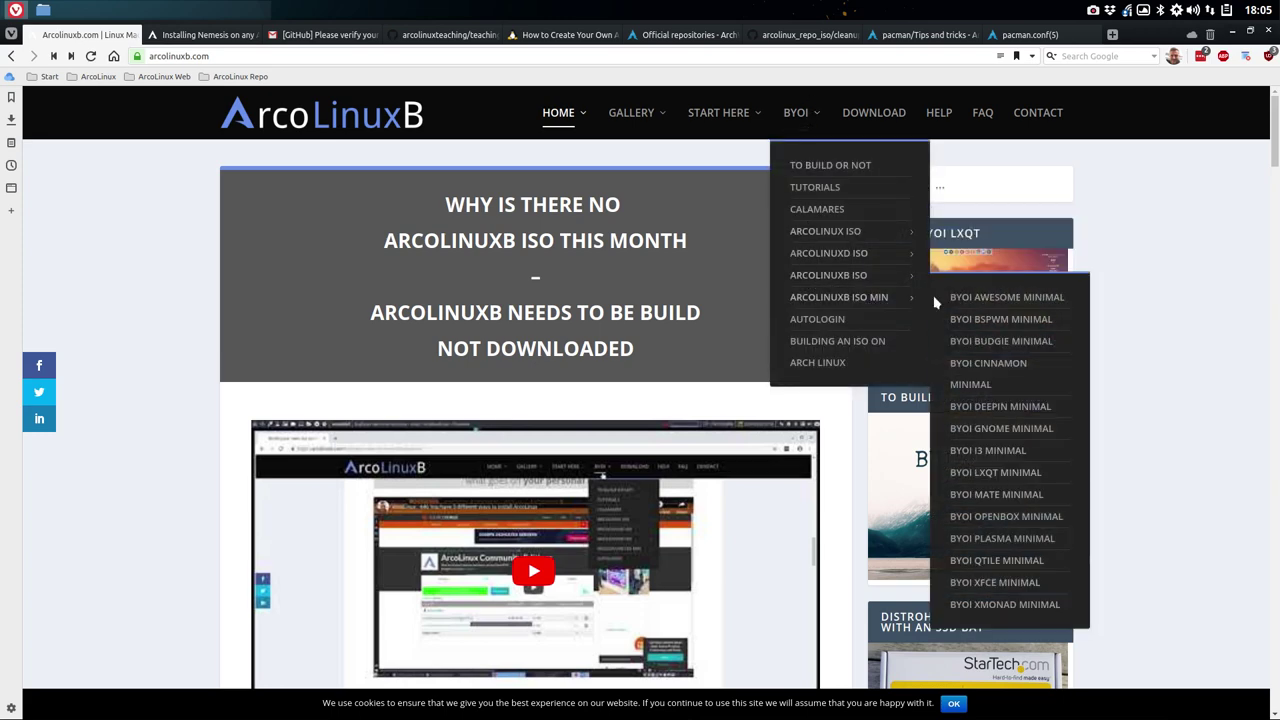
{"action": "left_click", "coordinate": [1005, 519]}
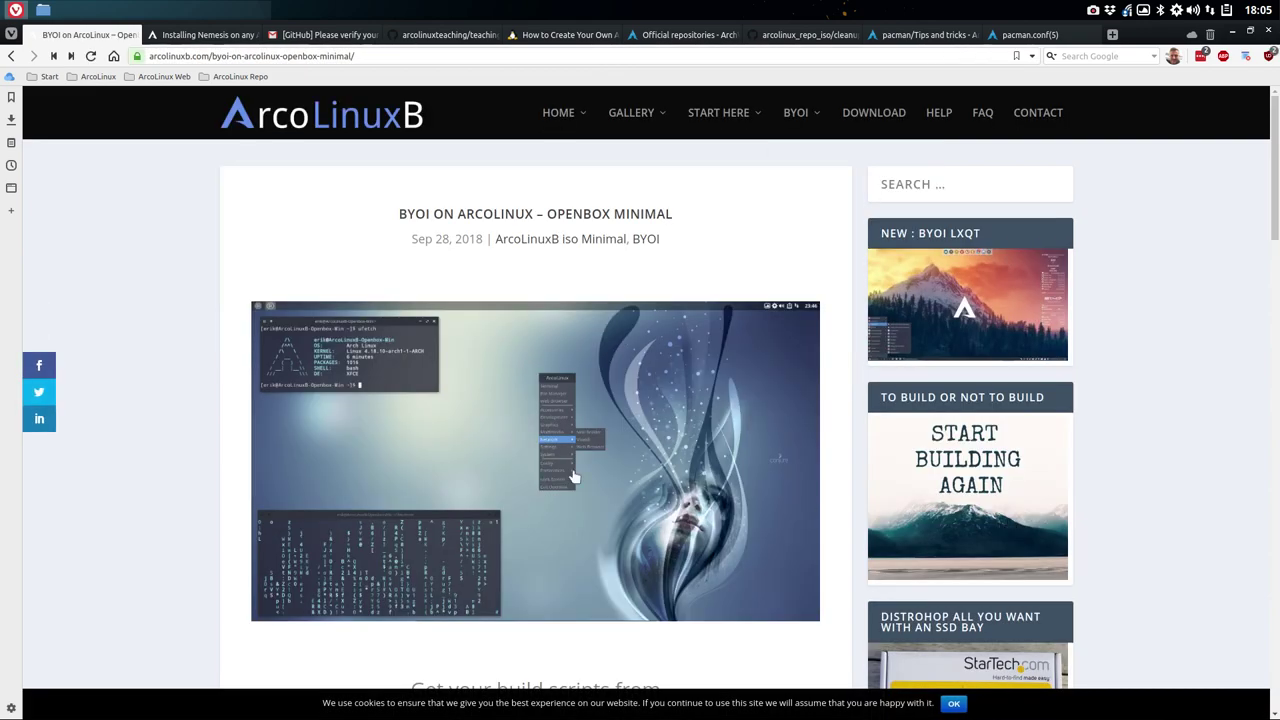
- View the article's desktop screenshot, then scroll down and select the git clone command
{"action": "left_click", "coordinate": [572, 472]}
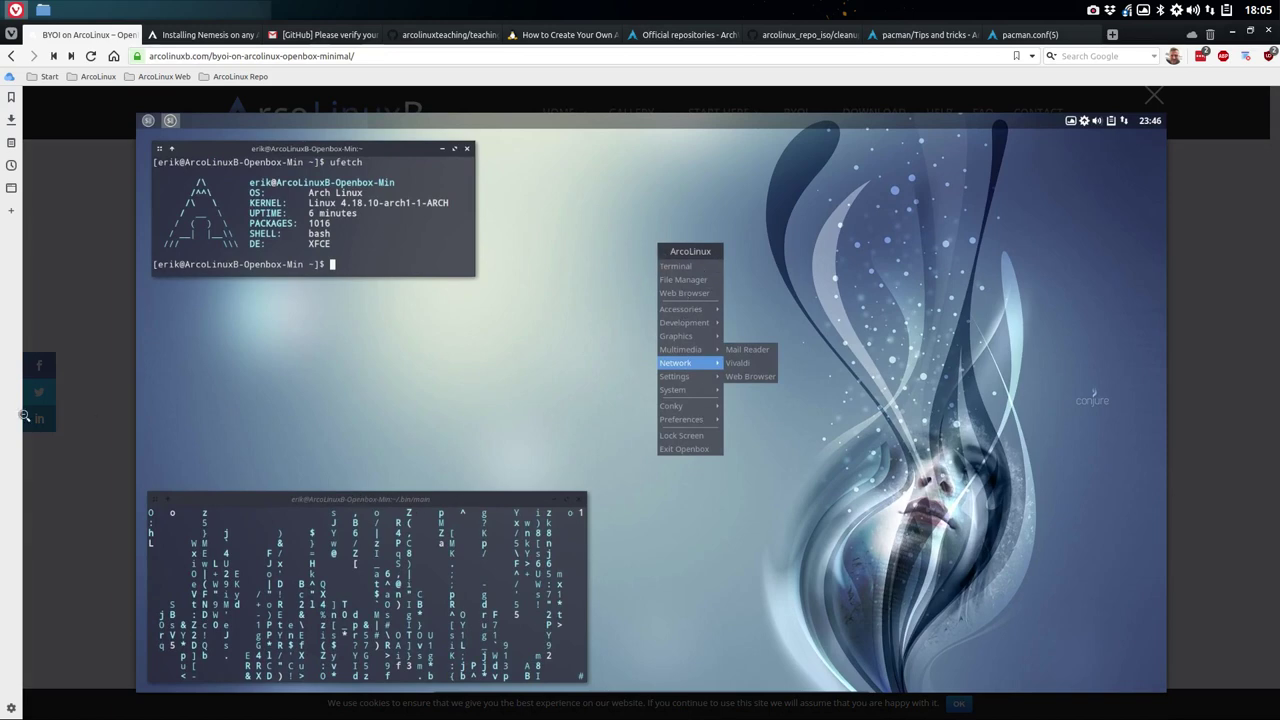
{"action": "left_click", "coordinate": [72, 460]}
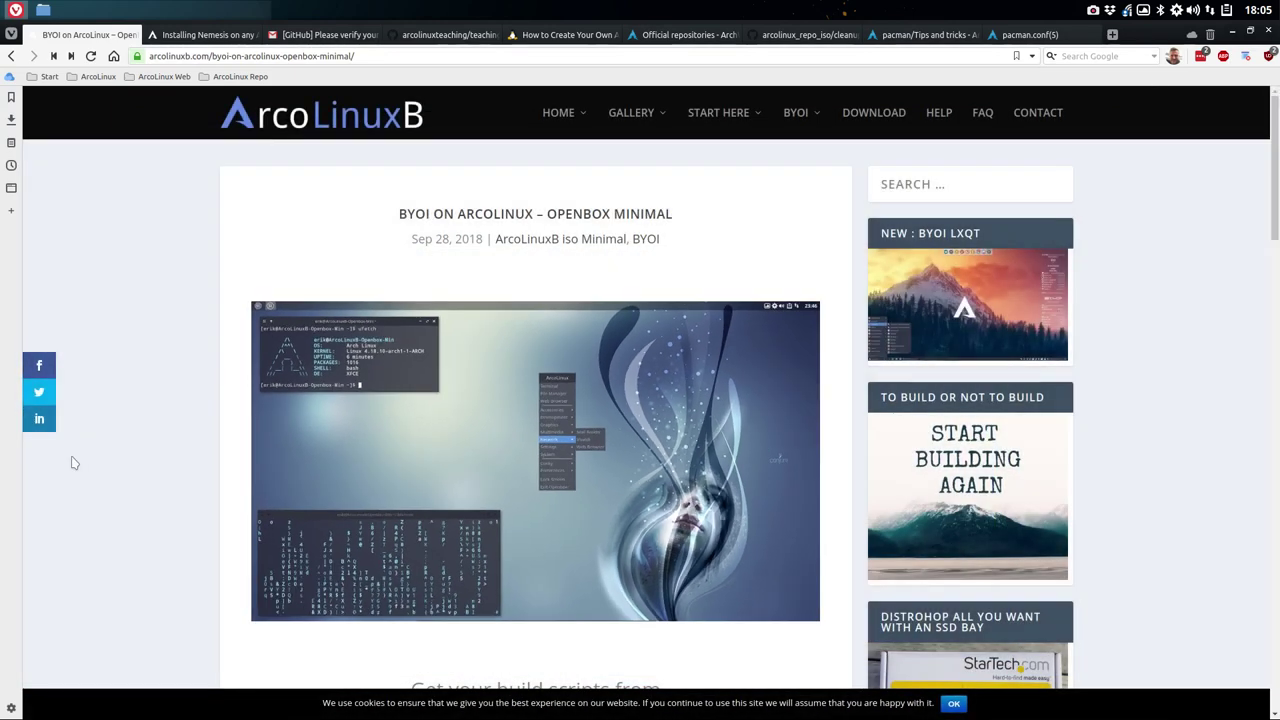
{"action": "scroll", "coordinate": [72, 463], "scroll_direction": "down", "scroll_amount": 2}
{"action": "scroll", "coordinate": [72, 463], "scroll_direction": "down", "scroll_amount": 1}
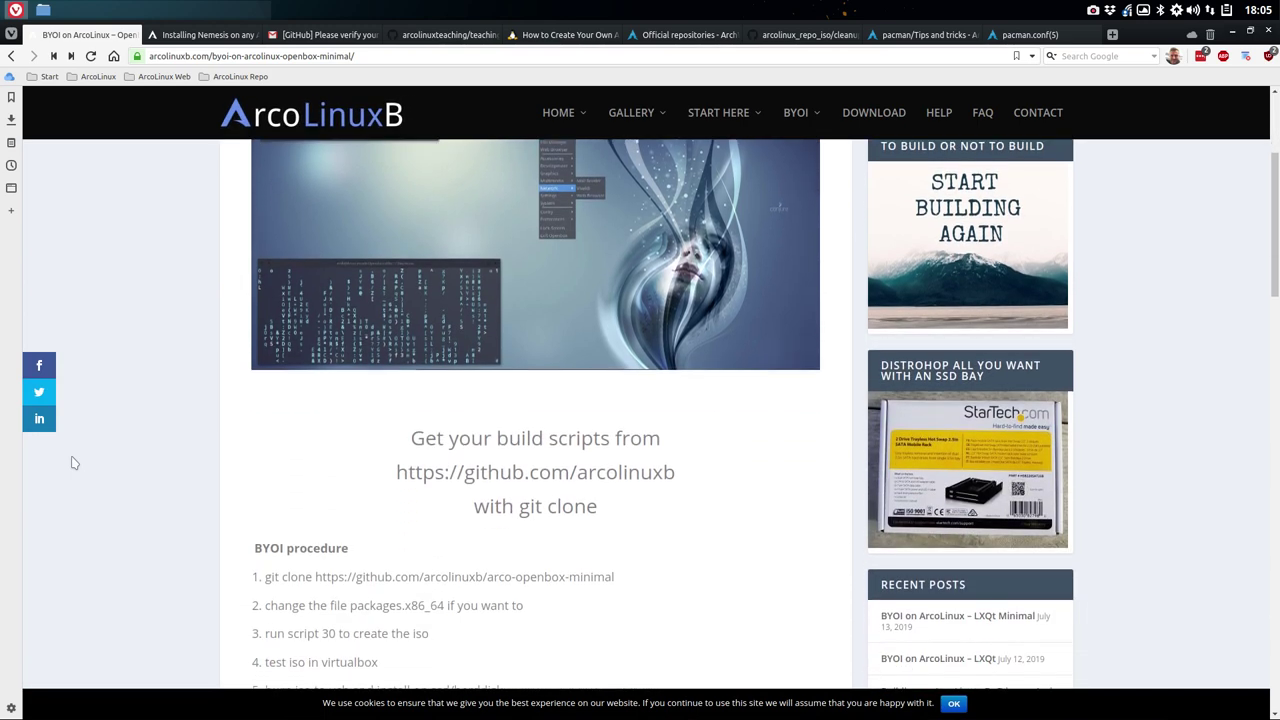
{"action": "left_click_drag", "start_coordinate": [265, 505], "coordinate": [622, 516]}
{"action": "key", "text": "ctrl+c"}
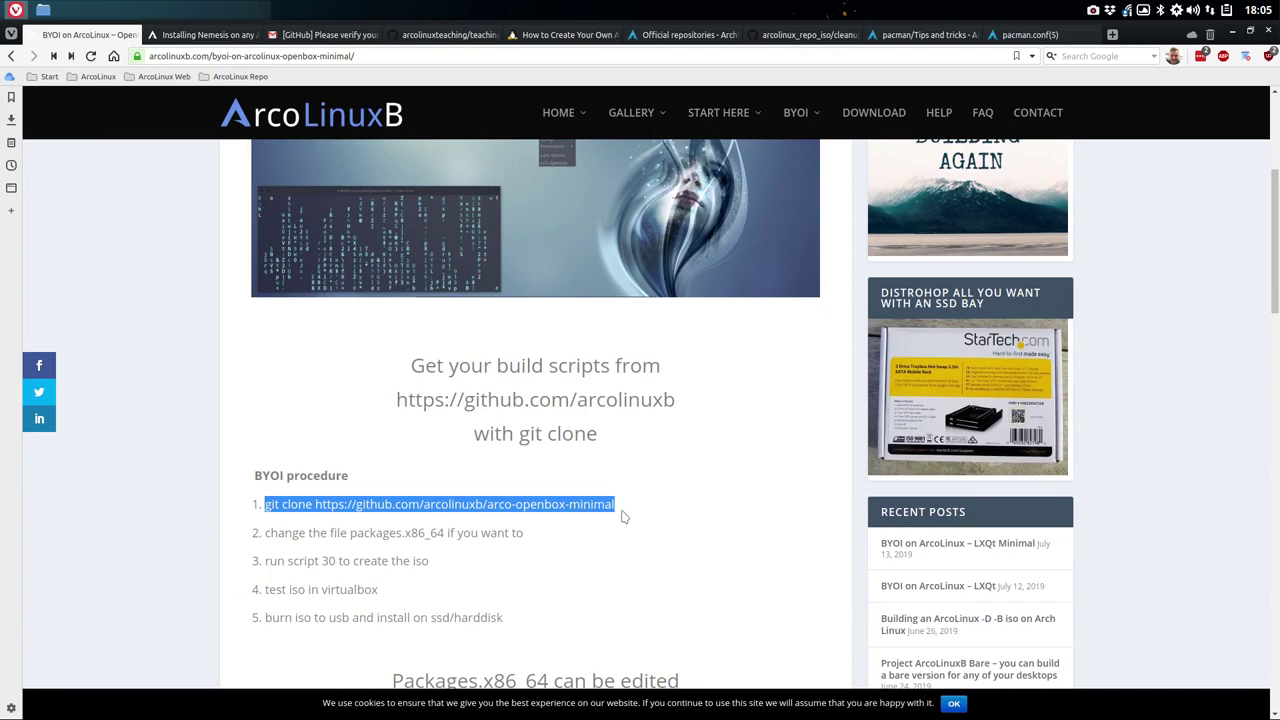
- Minimize the browser, close the /etc file manager, and open the Desktop folder in a file manager
{"action": "left_click", "coordinate": [1232, 31]}
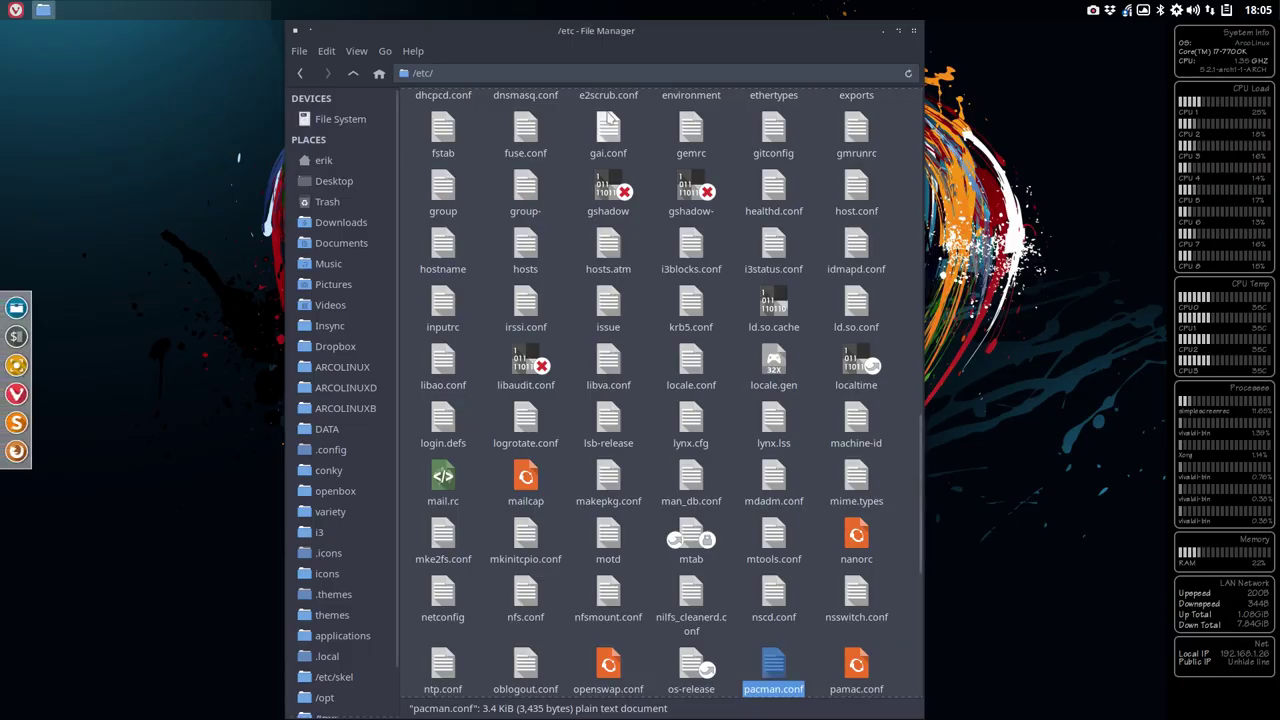
{"action": "left_click", "coordinate": [916, 35]}
{"action": "right_click", "coordinate": [58, 130]}
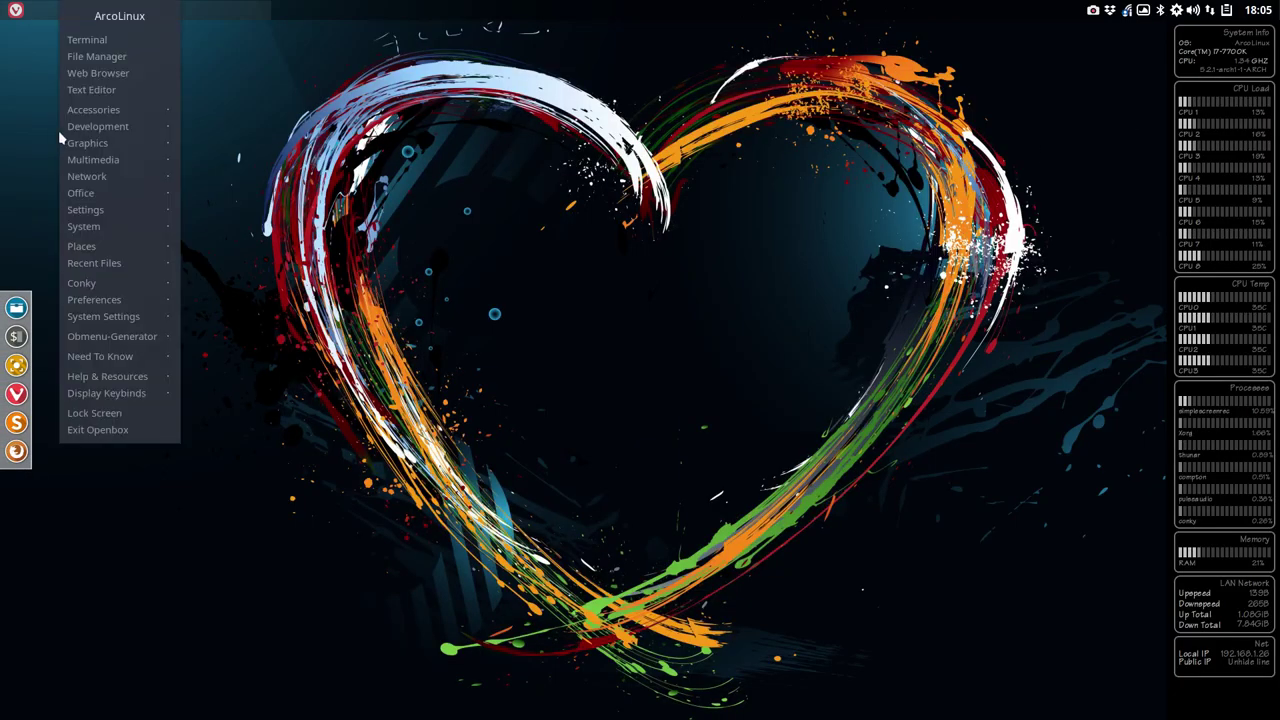
{"action": "key", "text": "Escape"}
{"action": "left_click", "coordinate": [16, 308]}
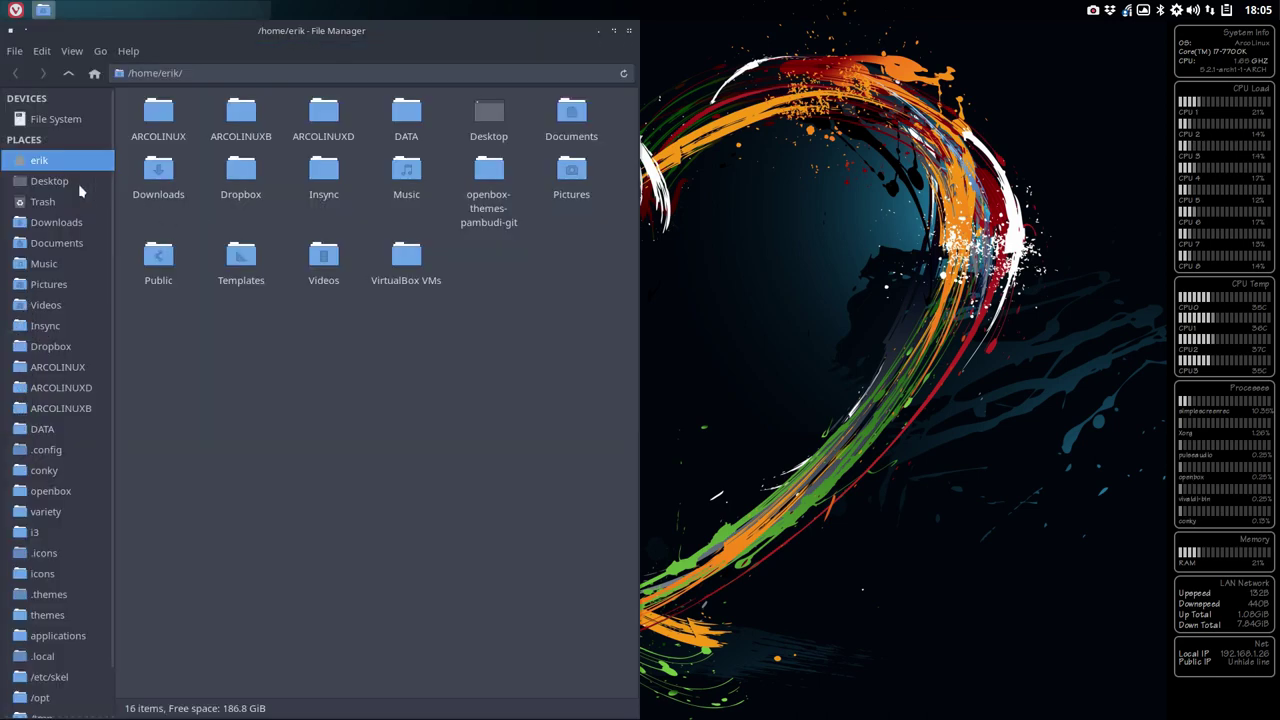
{"action": "left_click", "coordinate": [60, 181]}
- Clone arco-openbox-minimal to the Desktop from a terminal opened there, then open the cloned folder
{"action": "right_click", "coordinate": [218, 243]}
{"action": "left_click", "coordinate": [290, 322]}
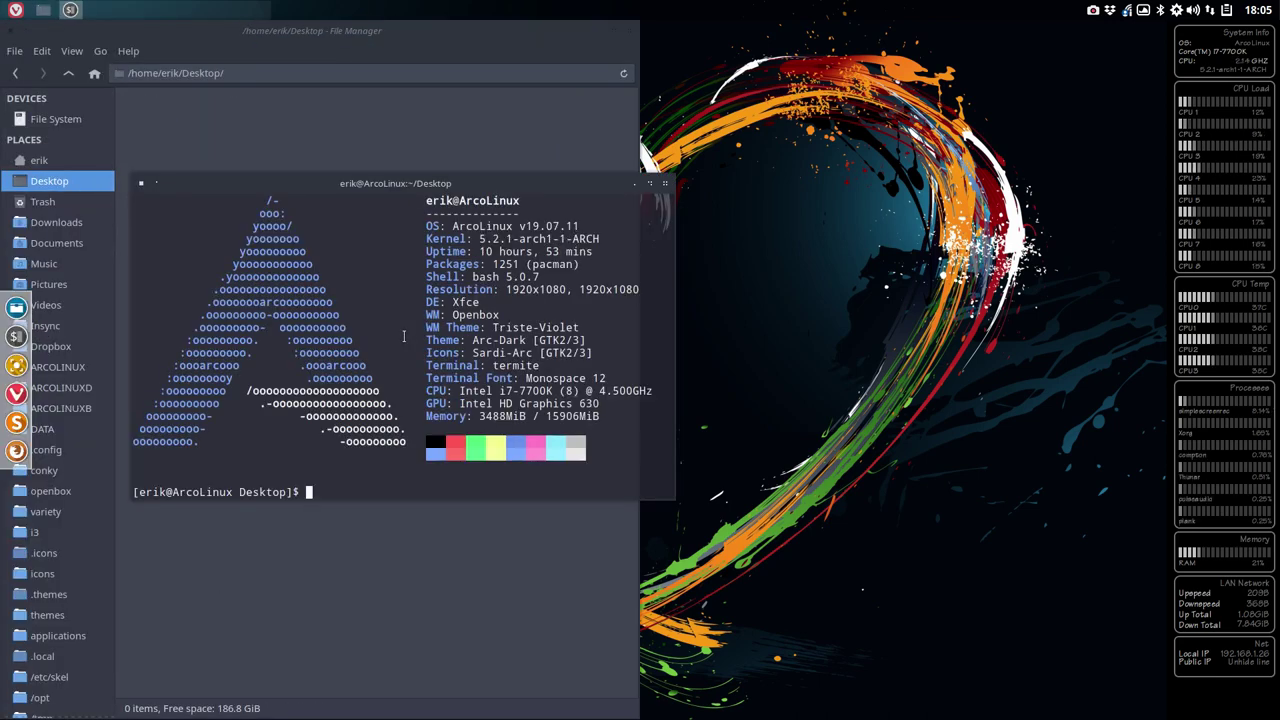
{"action": "key", "text": "ctrl+shift+v"}
{"action": "key", "text": "Return"}
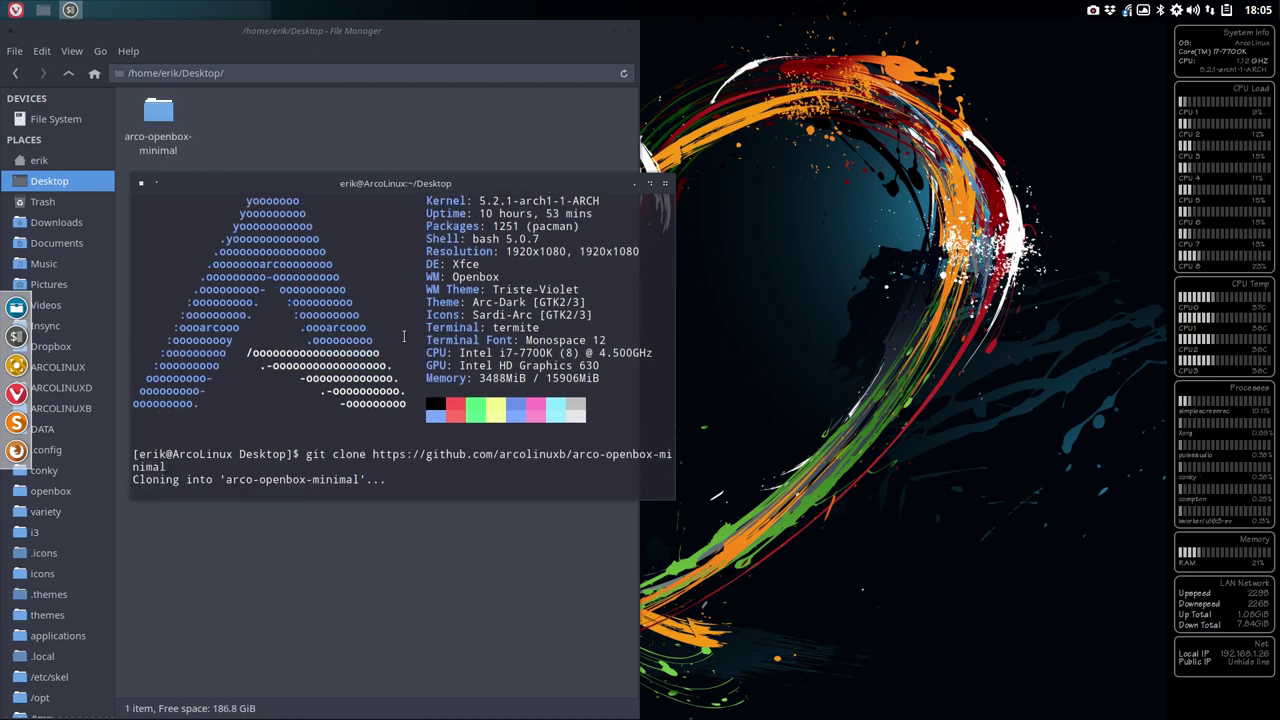
{"action": "left_click_drag", "start_coordinate": [530, 186], "coordinate": [405, 325]}
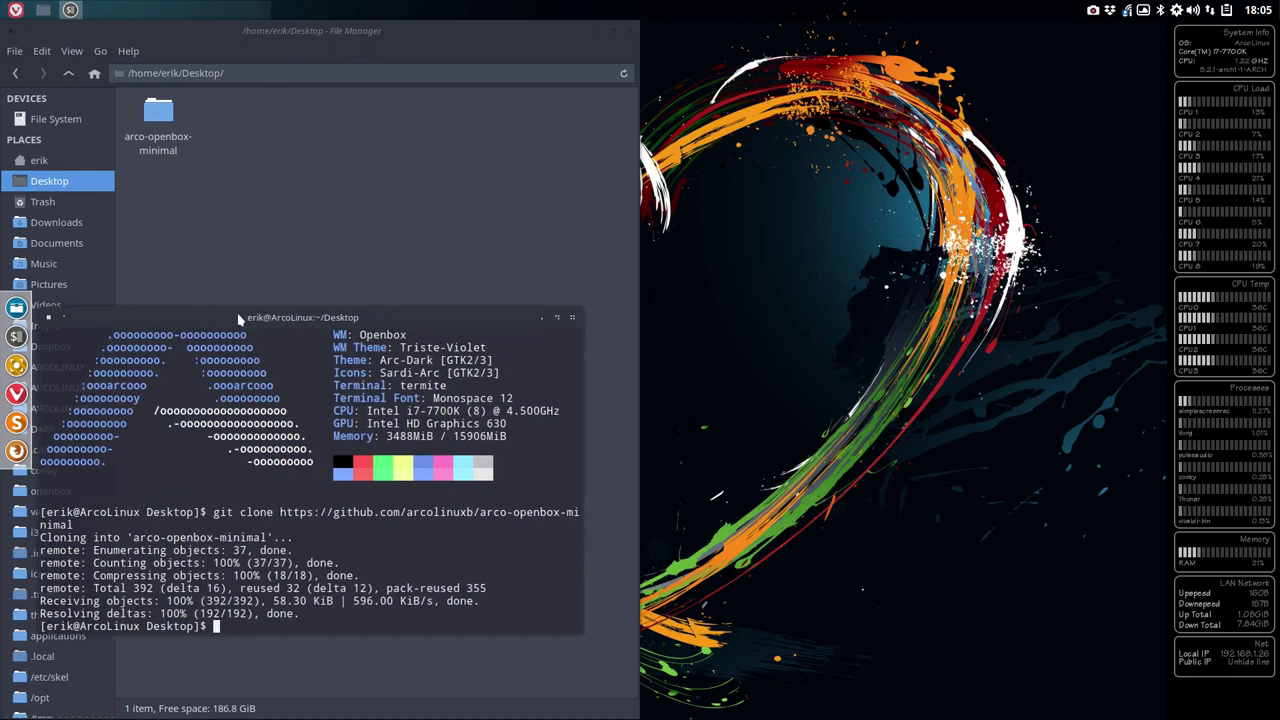
{"action": "double_click", "coordinate": [162, 114]}
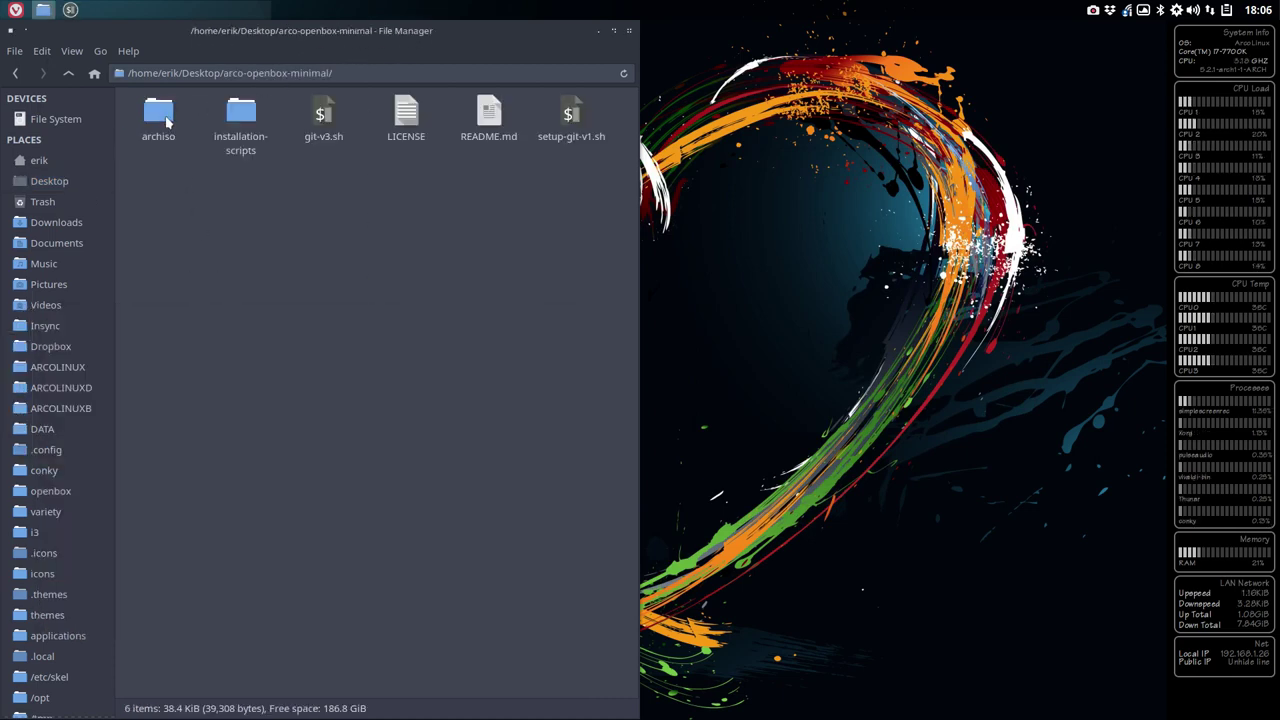
- Inspect the 30-build-the-iso-local-v3.sh and LTS build scripts, then open the archiso folder
{"action": "double_click", "coordinate": [247, 119]}
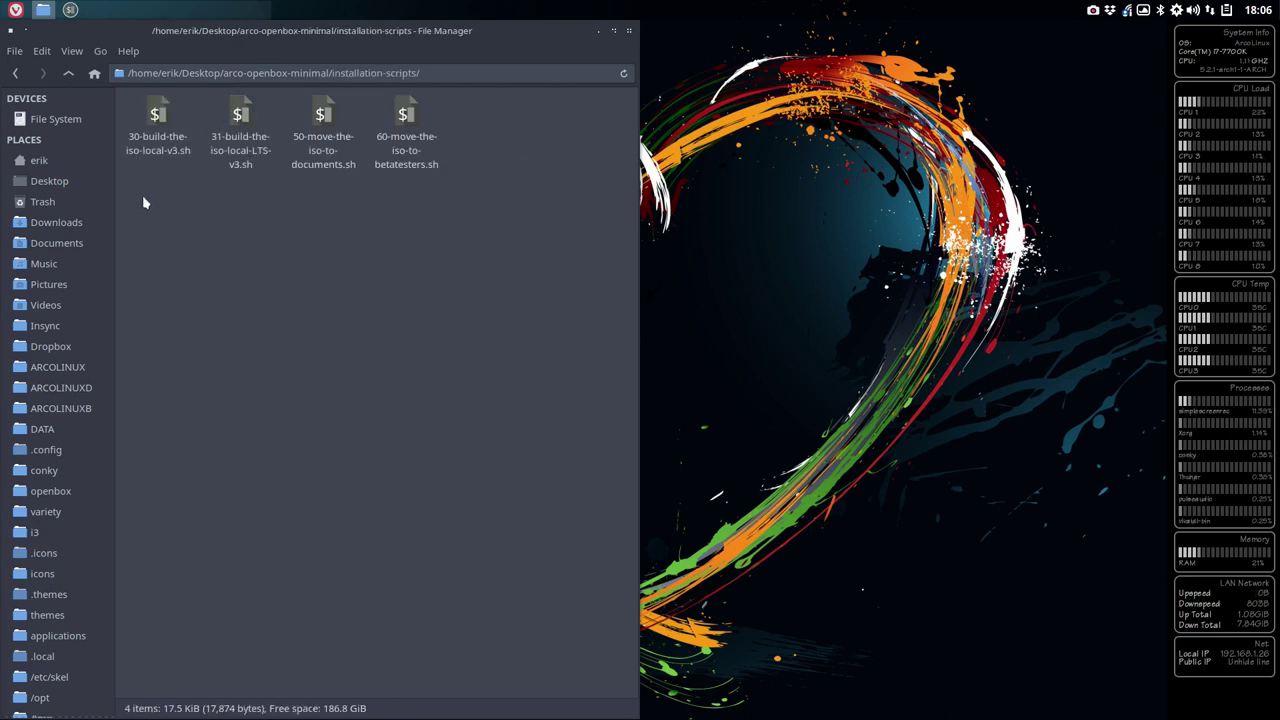
{"action": "left_click", "coordinate": [159, 163]}
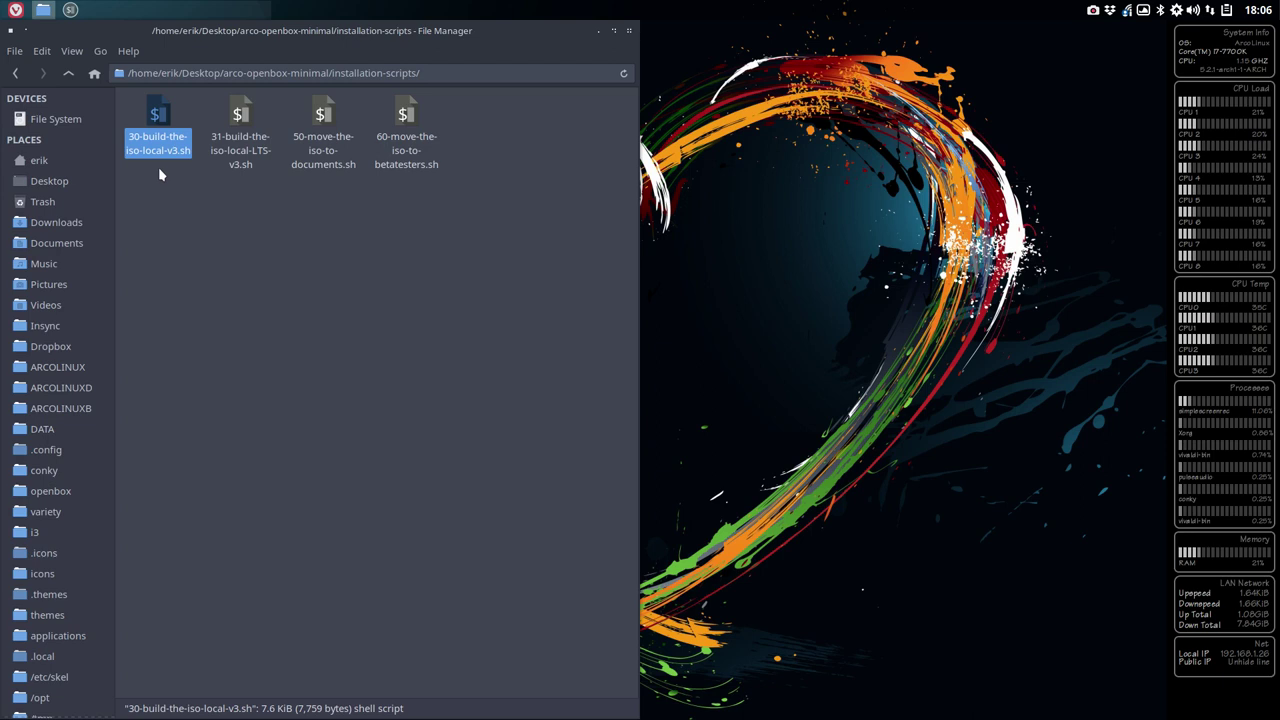
{"action": "left_click", "coordinate": [240, 145]}
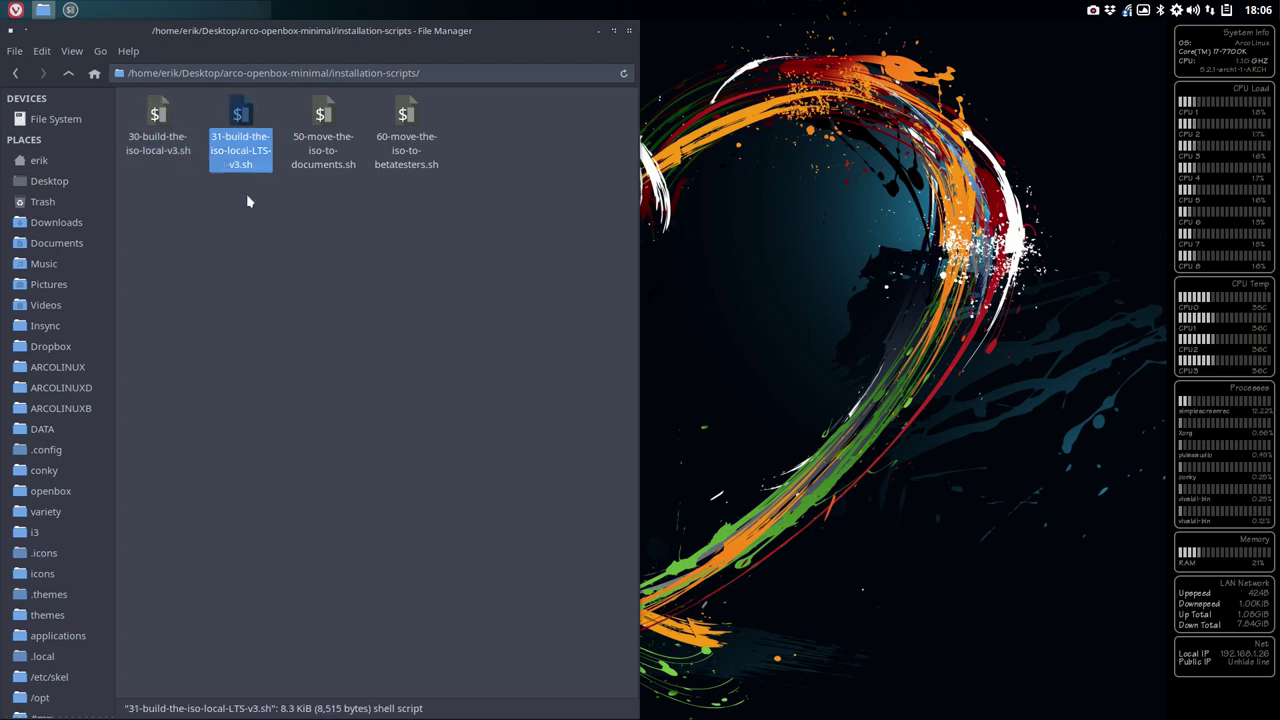
{"action": "left_click", "coordinate": [157, 112]}
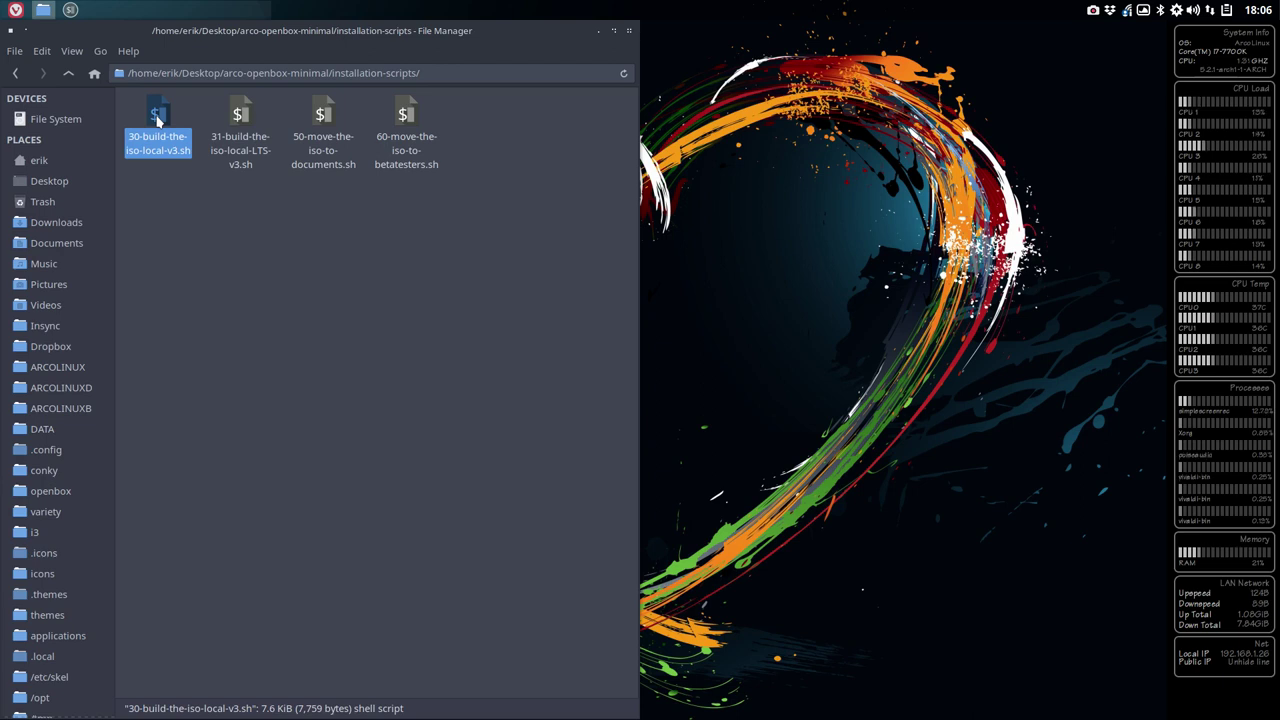
{"action": "left_click", "coordinate": [68, 74]}
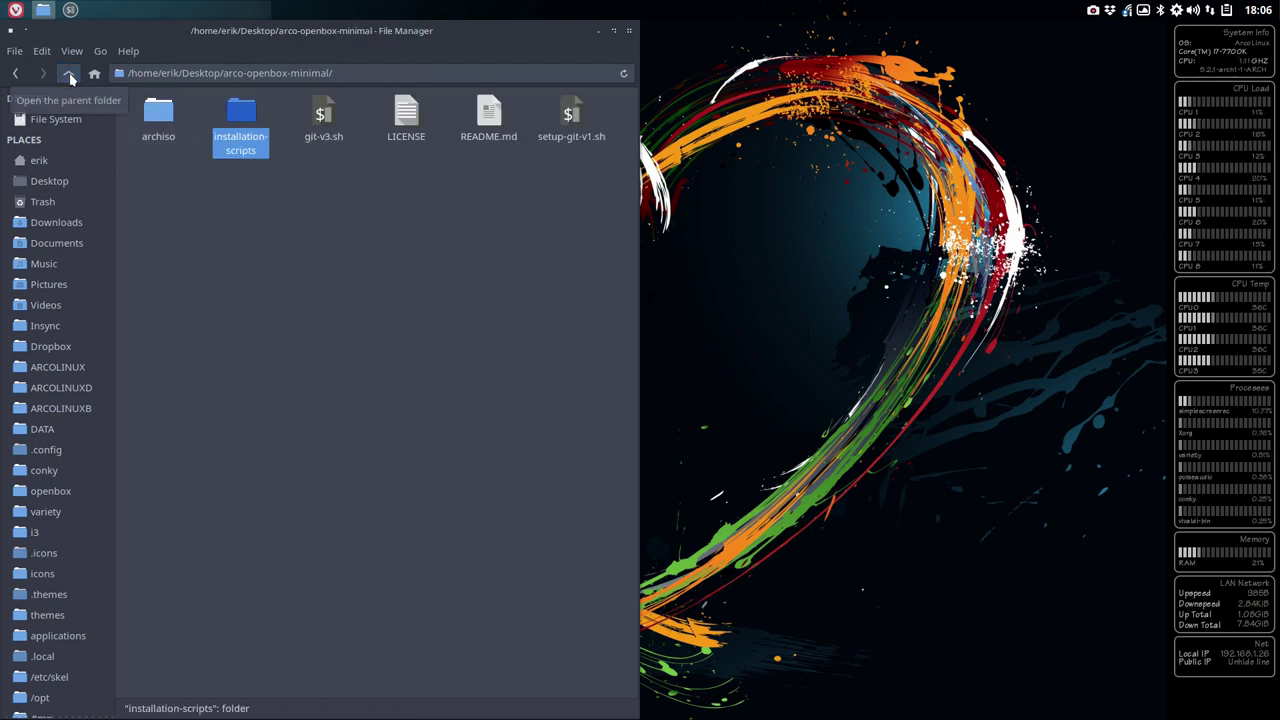
{"action": "double_click", "coordinate": [158, 115]}
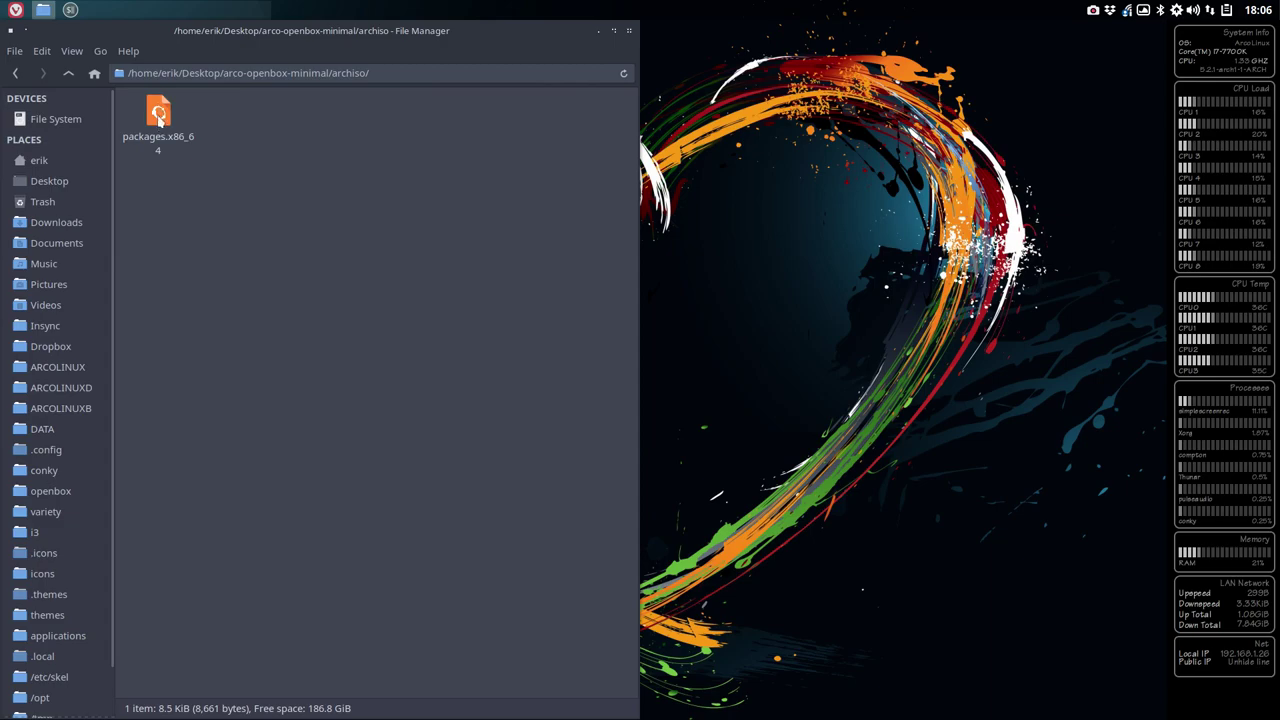
- Open packages.x86_64 in Sublime Text, put the cursor on empty line 626, and switch to the browser
{"action": "double_click", "coordinate": [158, 115]}
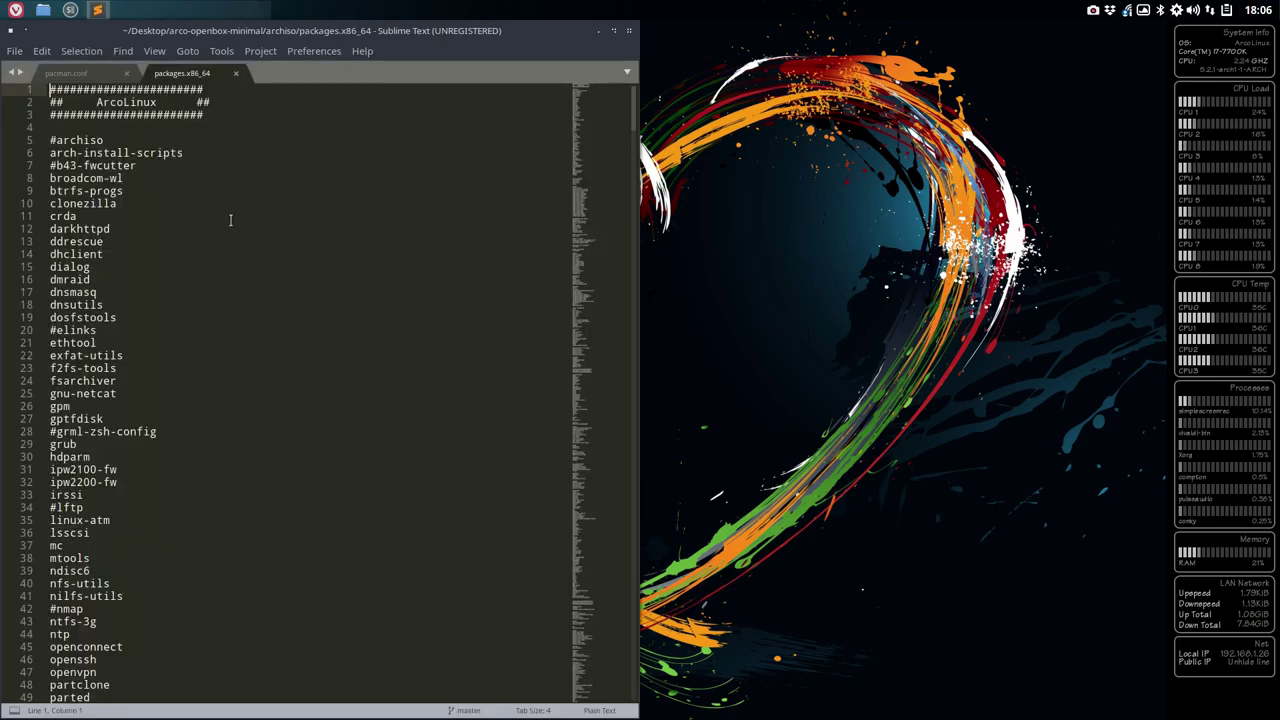
{"action": "scroll", "coordinate": [229, 220], "scroll_direction": "down", "scroll_amount": 20}
{"action": "scroll", "coordinate": [229, 220], "scroll_direction": "down", "scroll_amount": 20}
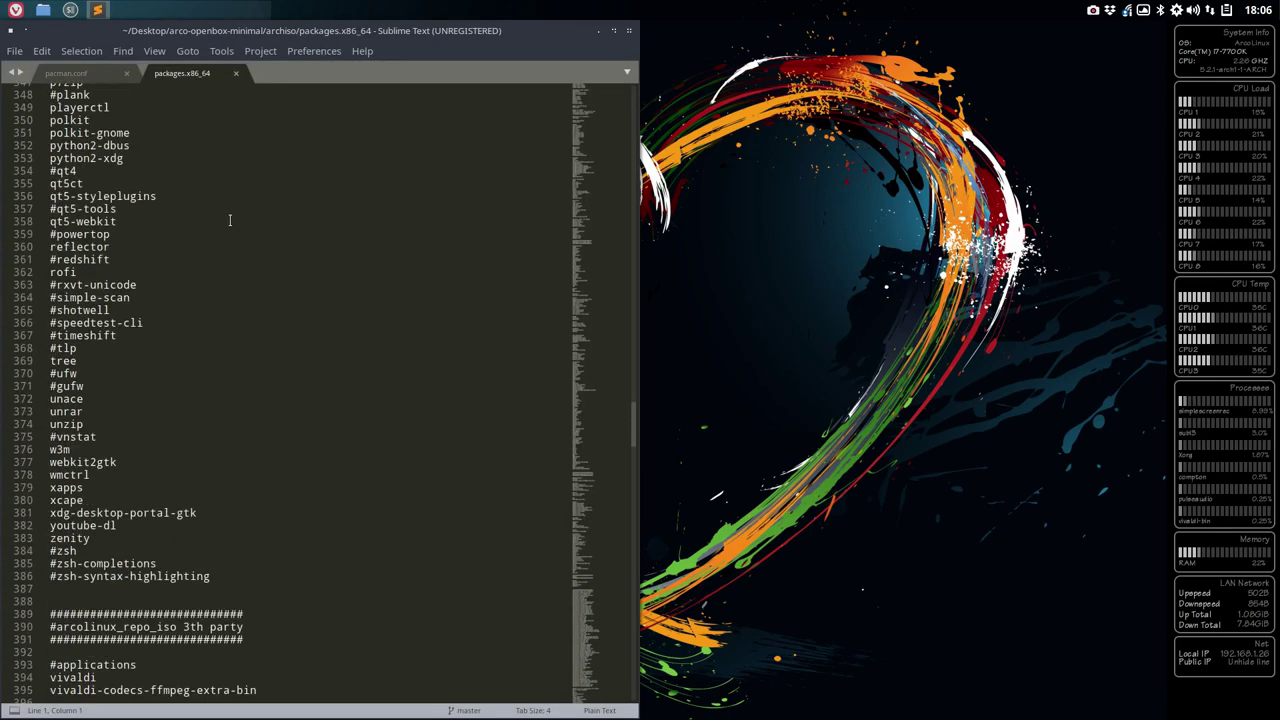
{"action": "scroll", "coordinate": [229, 220], "scroll_direction": "down", "scroll_amount": 20}
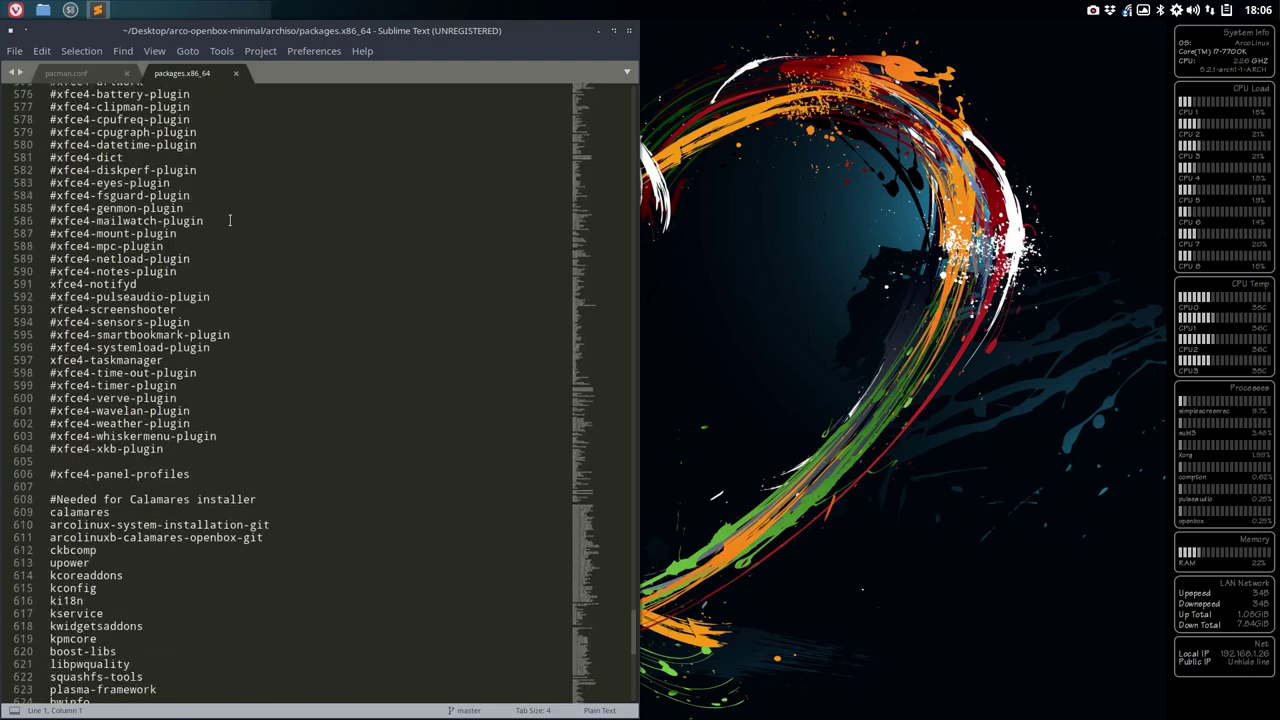
{"action": "left_click", "coordinate": [131, 216]}
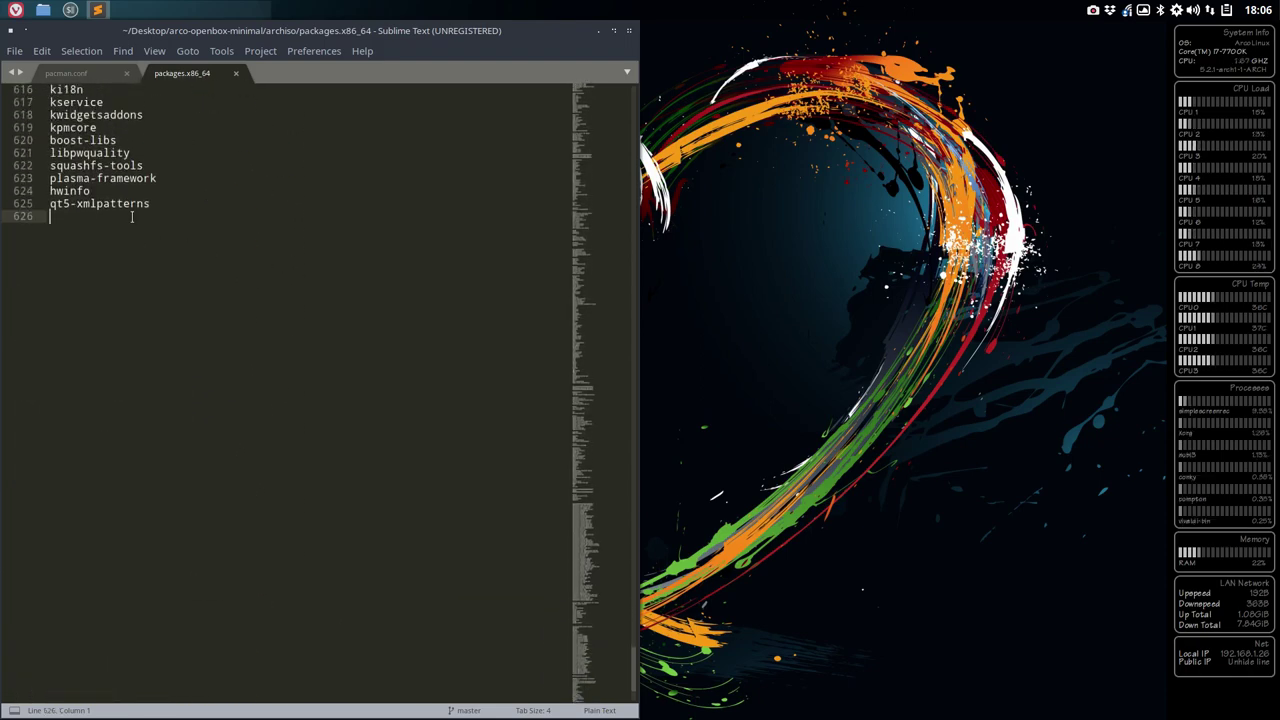
{"action": "key", "text": "alt+Tab"}
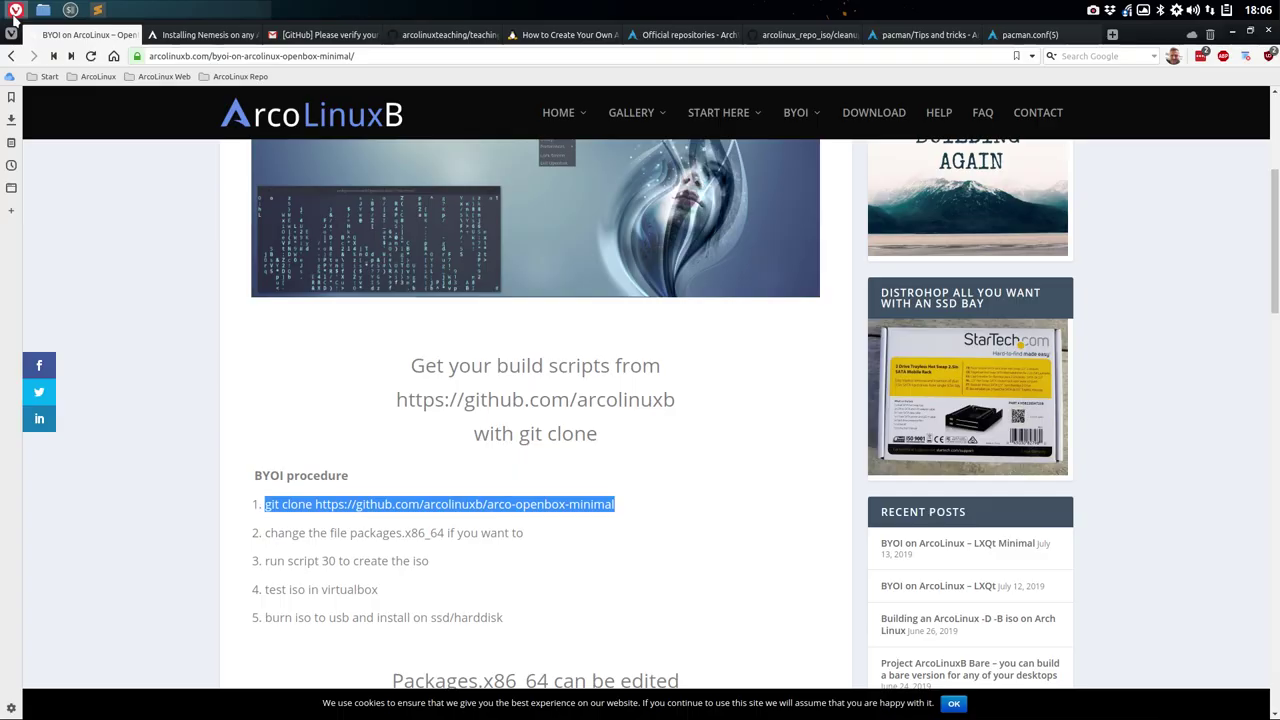
- Read the Installing Nemesis article in its tab, then return to the BYOI on ArcoLinux tab
{"action": "left_click", "coordinate": [201, 37]}
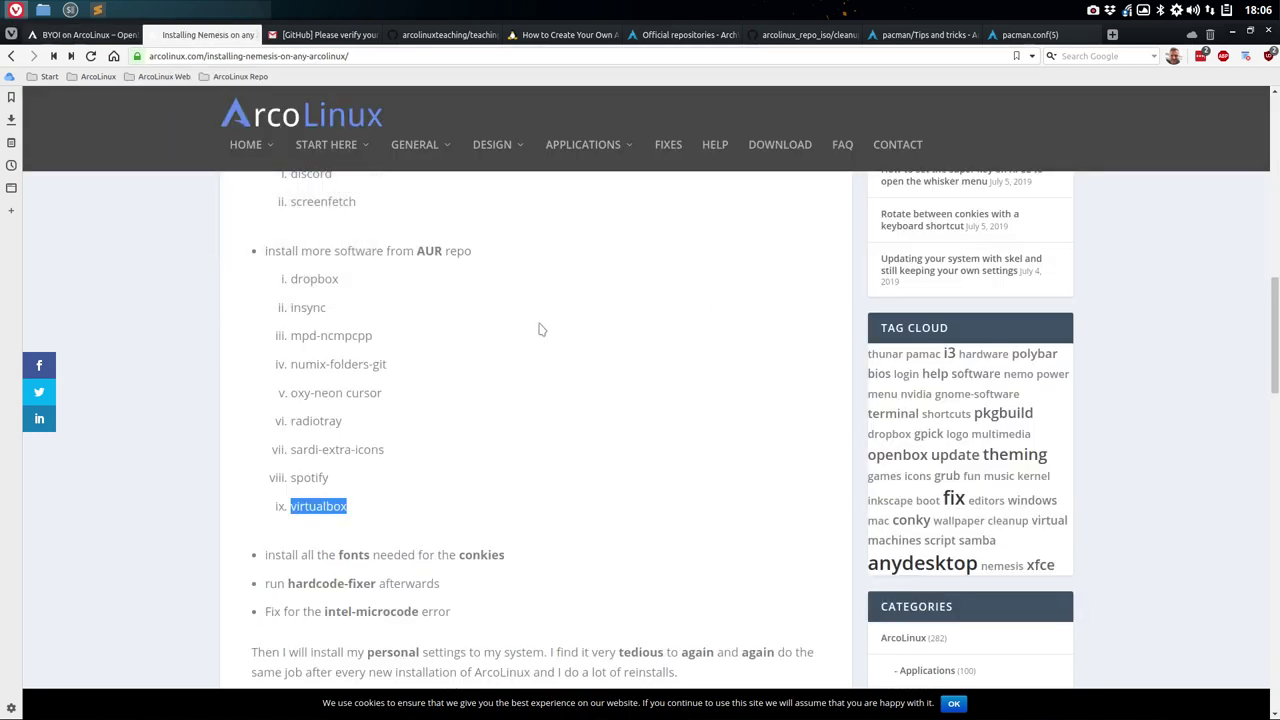
{"action": "scroll", "coordinate": [538, 328], "scroll_direction": "up", "scroll_amount": 3}
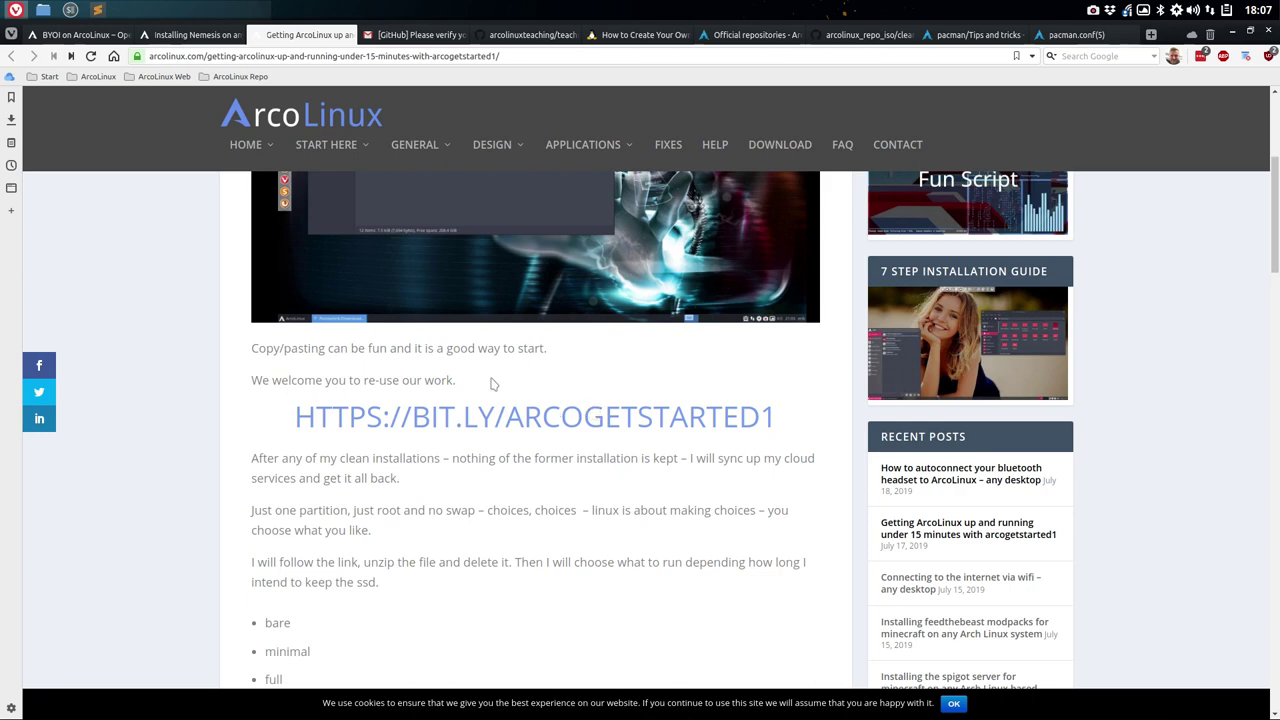
{"action": "left_click", "coordinate": [74, 35]}
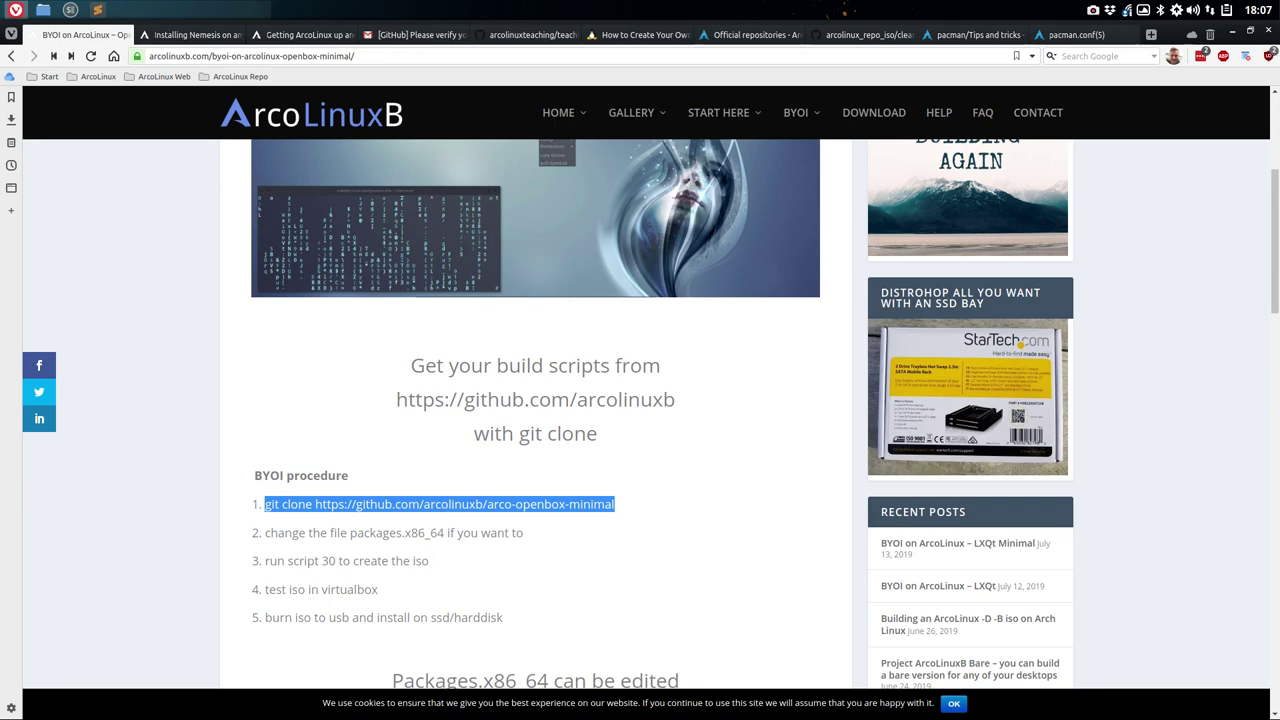
- Minimize the browser and scroll up through the end of packages.x86_64 in Sublime Text
{"action": "left_click", "coordinate": [1234, 34]}
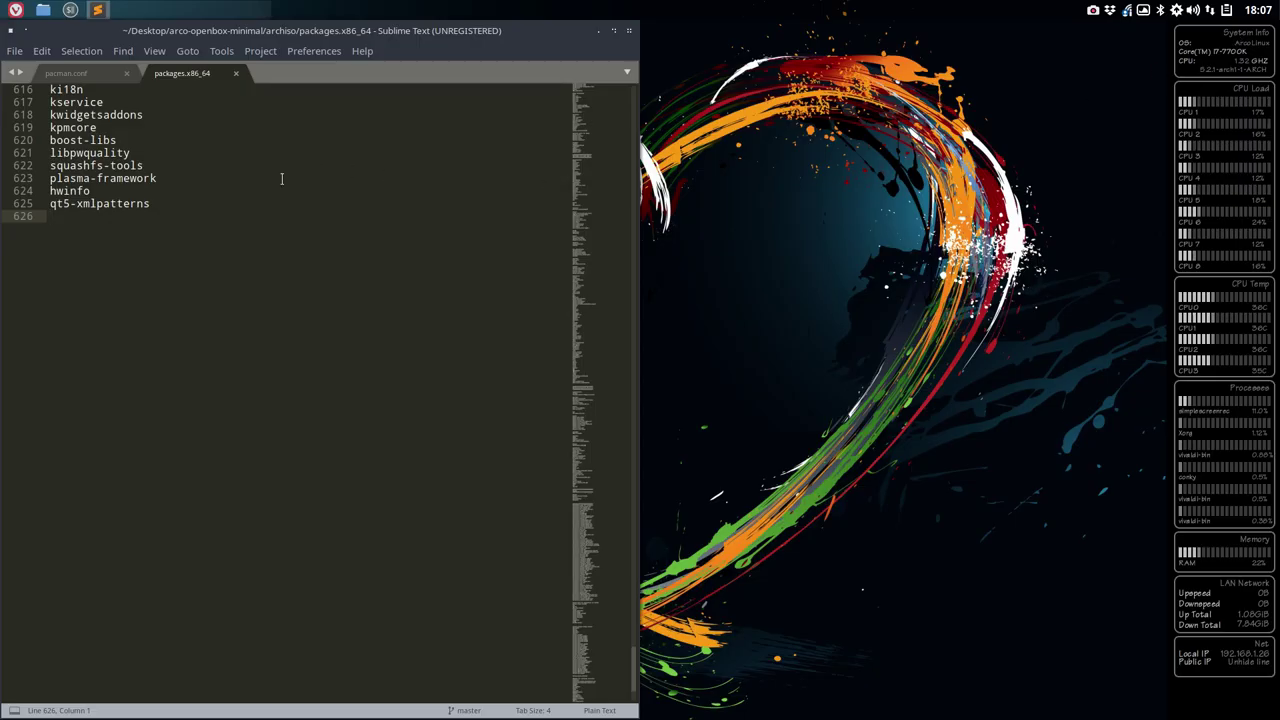
{"action": "scroll", "coordinate": [230, 232], "scroll_direction": "up", "scroll_amount": 10}
{"action": "scroll", "coordinate": [230, 232], "scroll_direction": "up", "scroll_amount": 2}
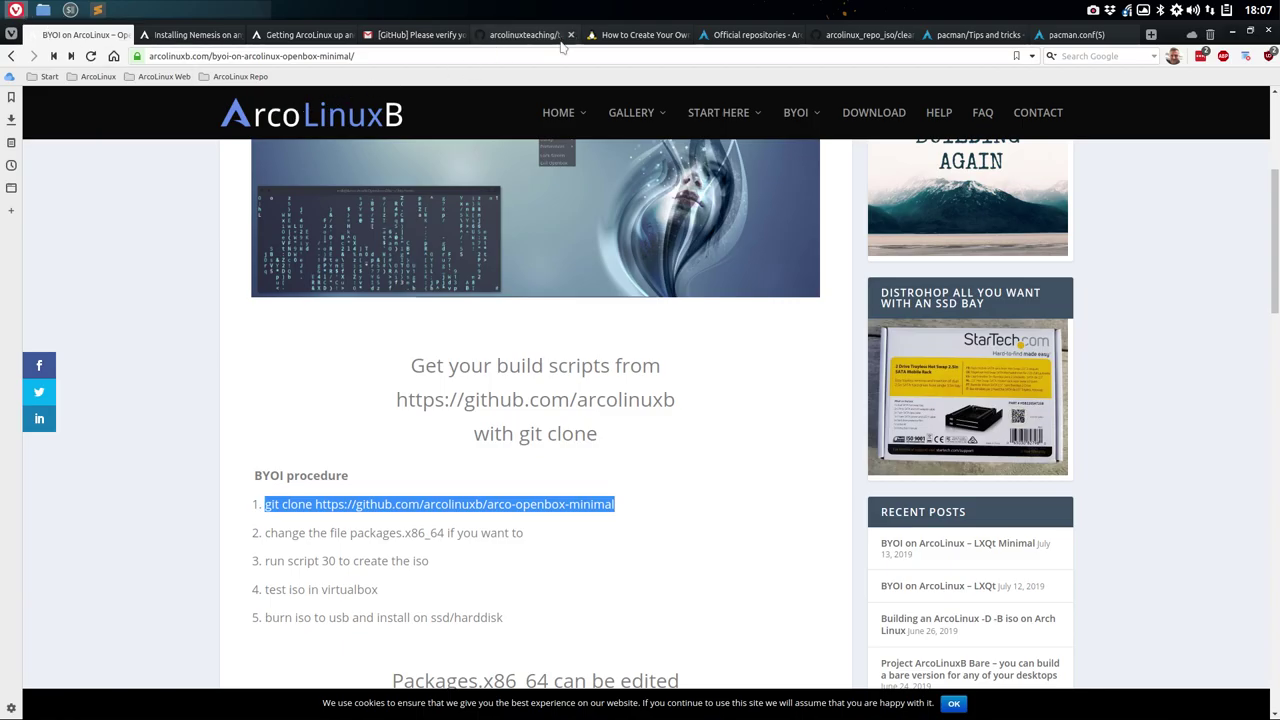
- Find openbox-themes-pambudi-git in teaching_repo's x86_64 folder on GitHub, then return to the editor
{"action": "left_click", "coordinate": [524, 35]}
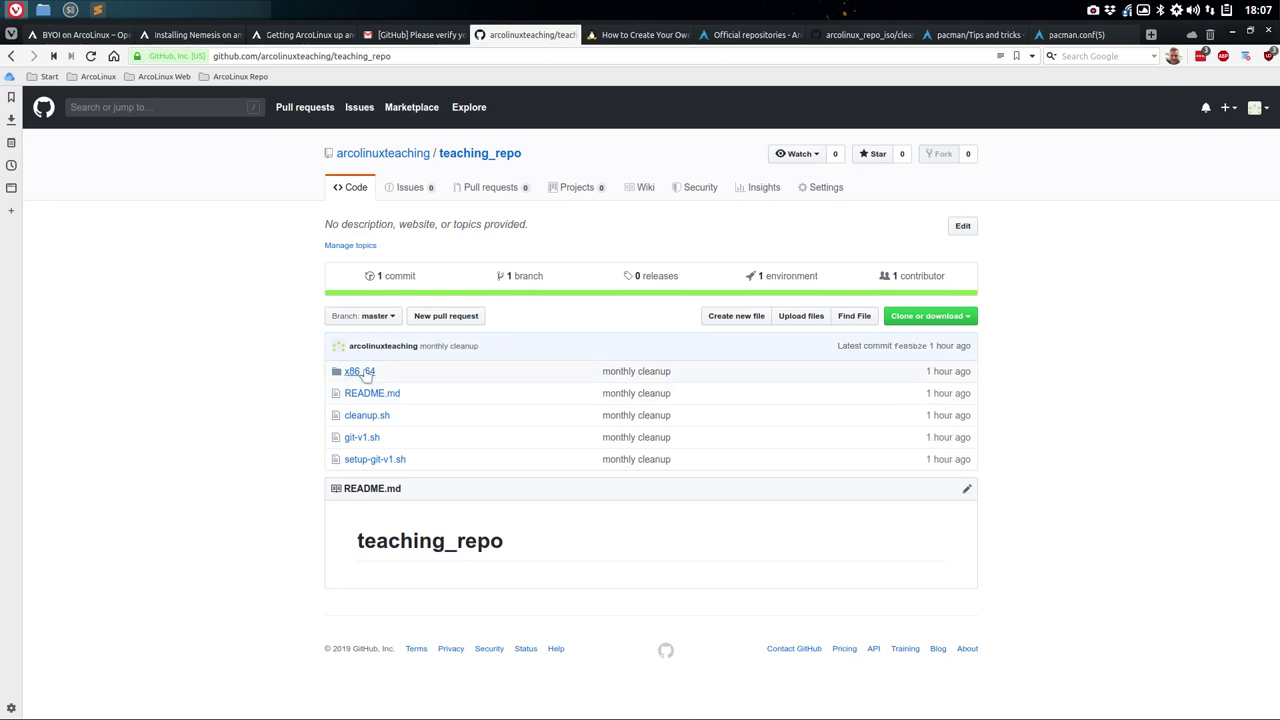
{"action": "left_click", "coordinate": [360, 372]}
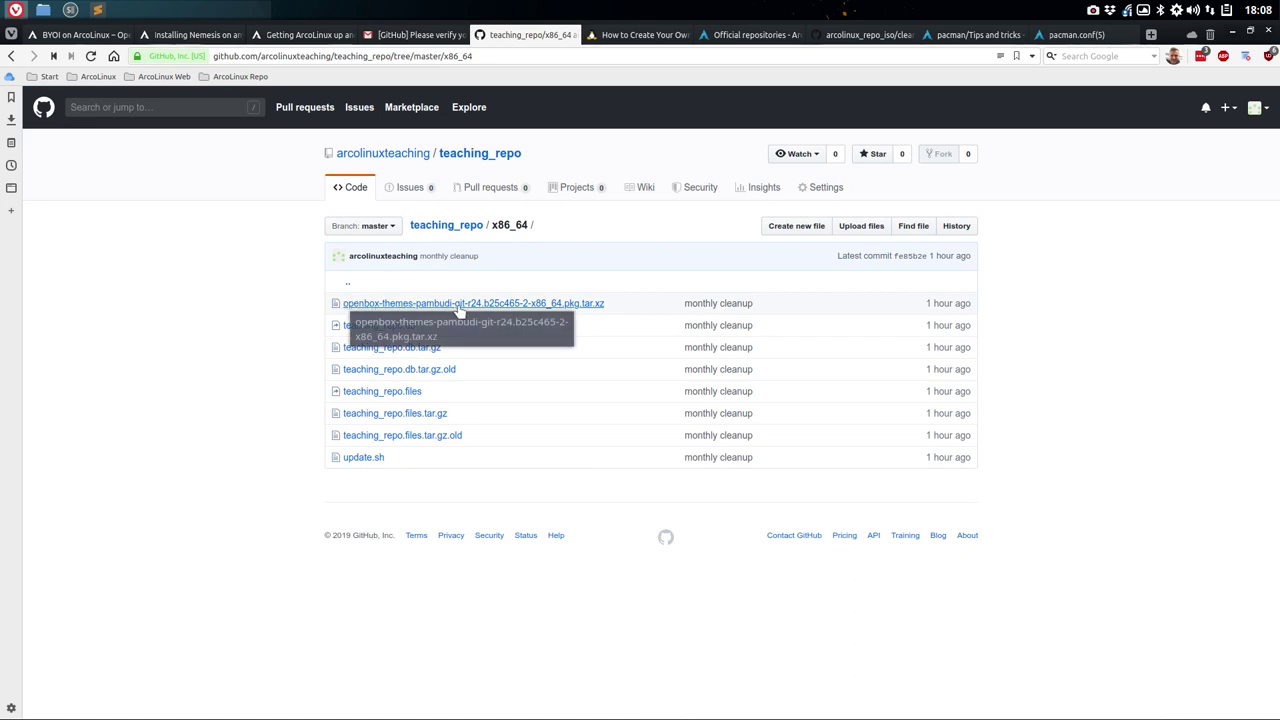
{"action": "left_click", "coordinate": [1230, 34]}
{"action": "scroll", "coordinate": [182, 533], "scroll_direction": "down", "scroll_amount": 6}
- Enter openbox-themes-pambudi-git on line 626 of packages.x86_64 and save the file
{"action": "type", "text": "openbox"}
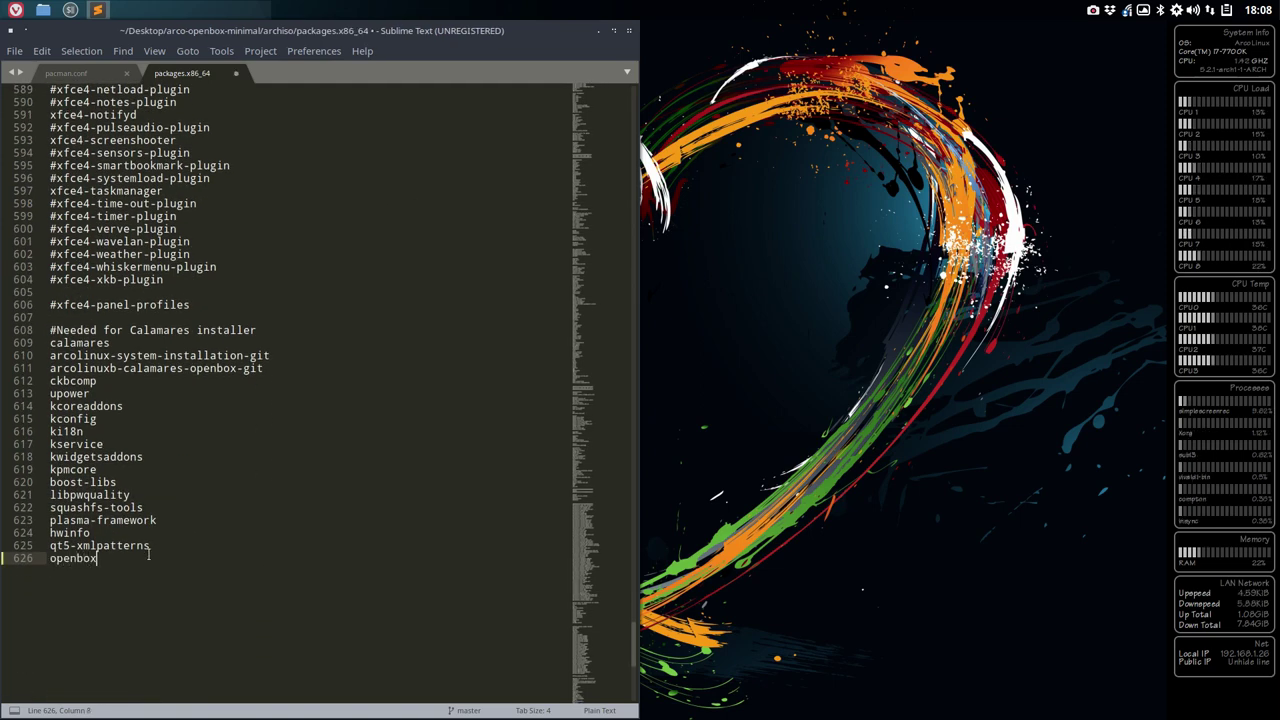
{"action": "type", "text": "-themes"}
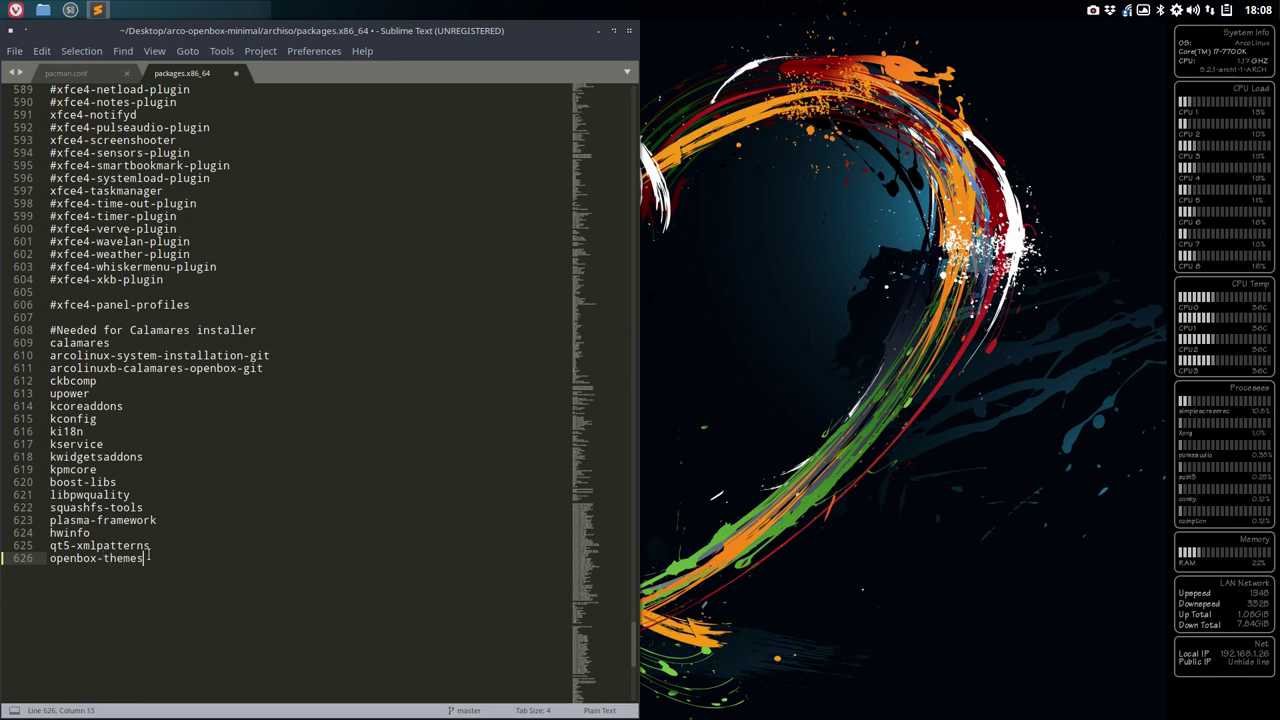
{"action": "type", "text": "-pambud"}
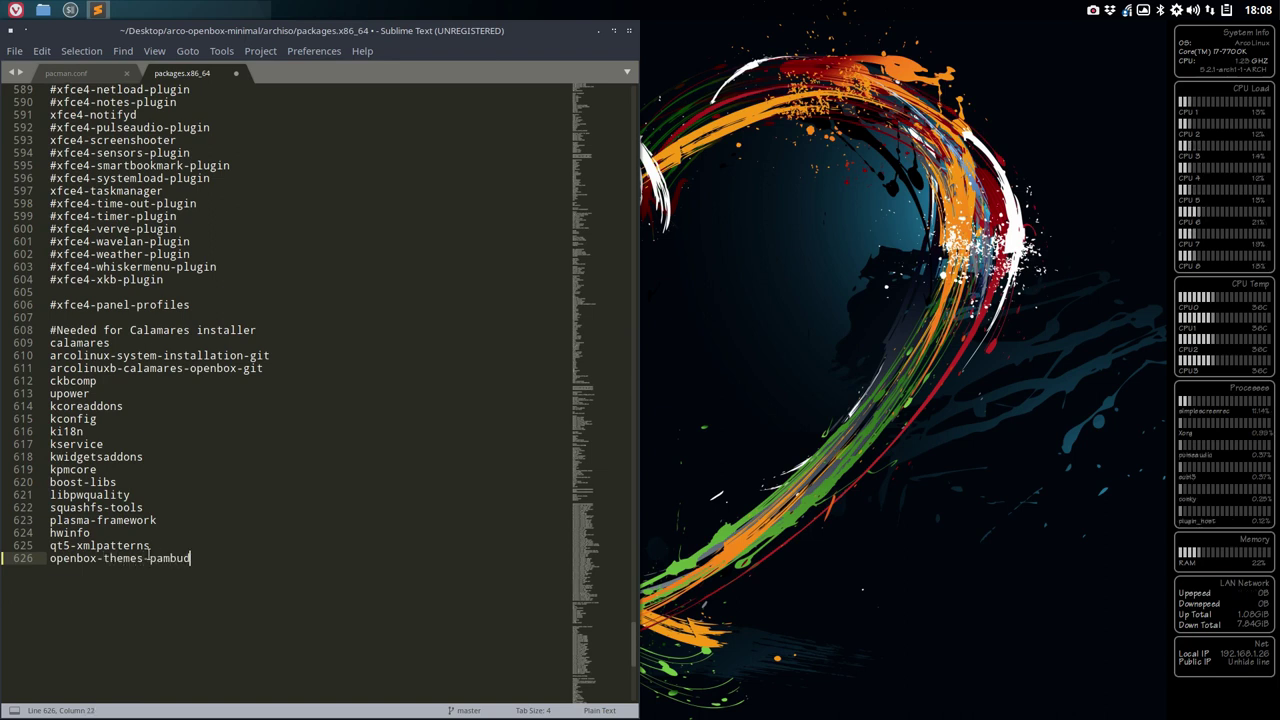
{"action": "type", "text": "i-git"}
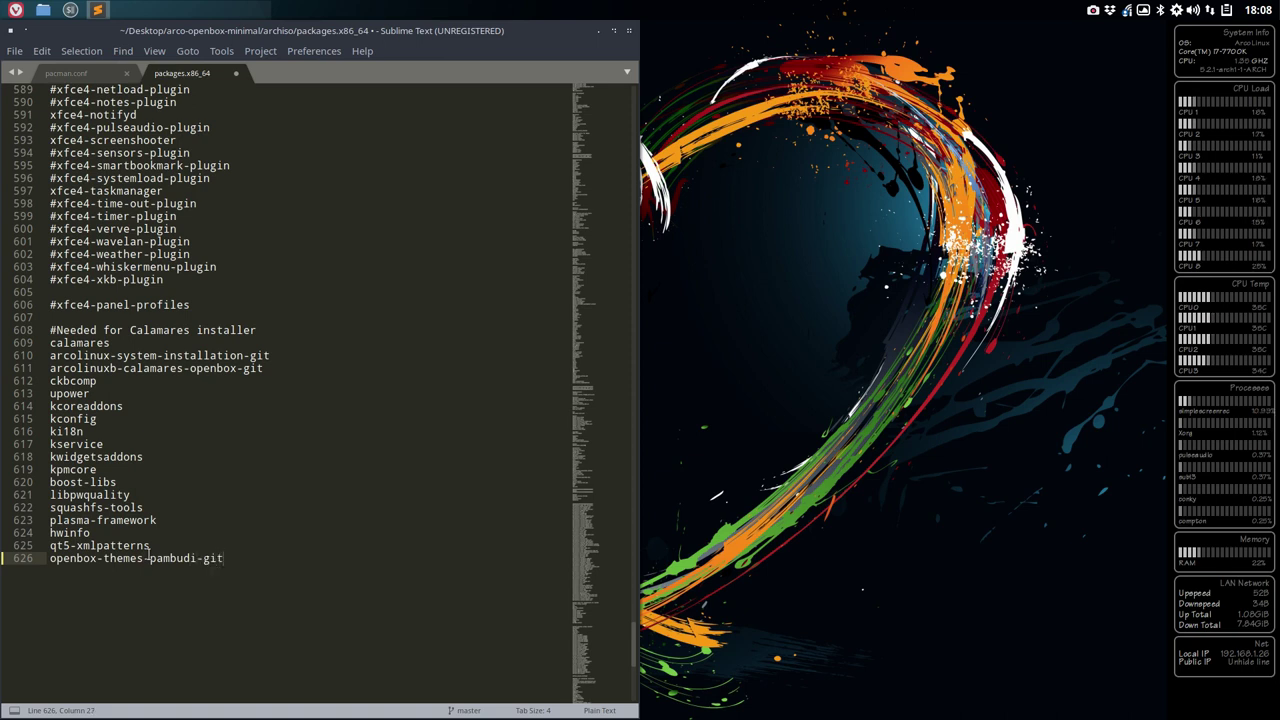
{"action": "key", "text": "ctrl+s"}
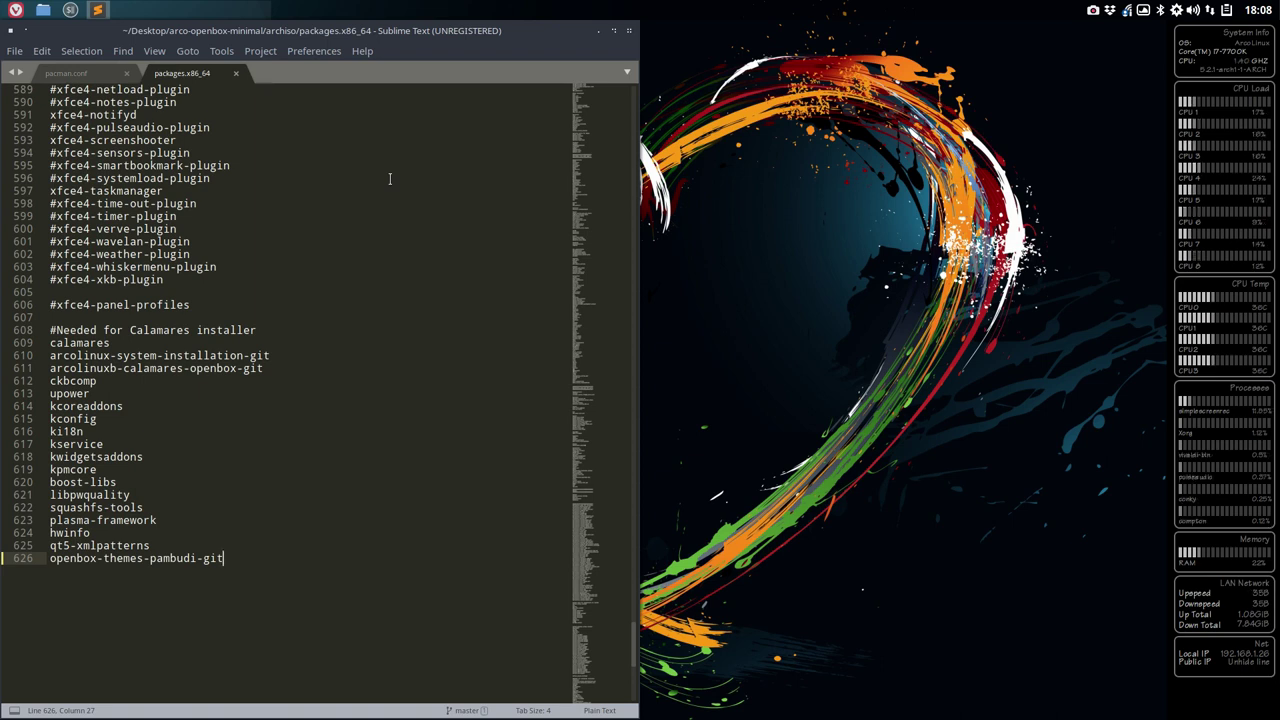
- Open 30-build-the-iso-local-v3.sh from arco-openbox-minimal's installation-scripts folder in Atom
{"action": "left_click", "coordinate": [613, 31]}
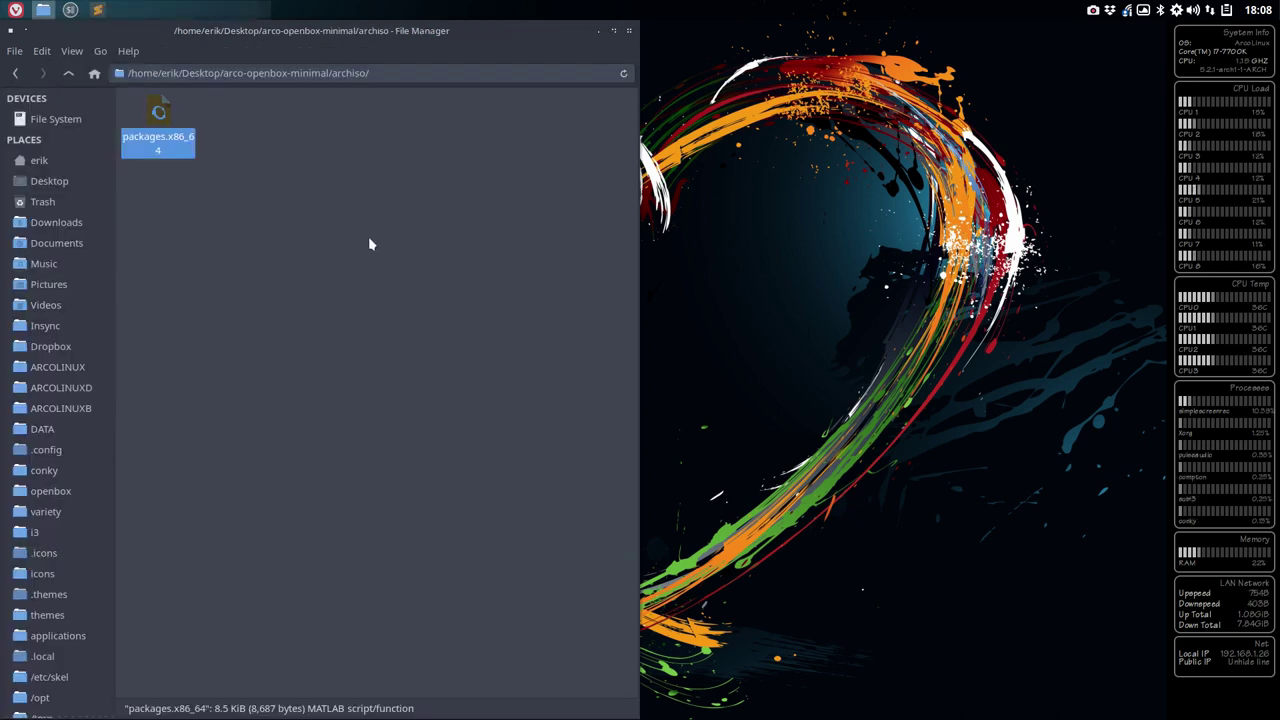
{"action": "left_click", "coordinate": [68, 74]}
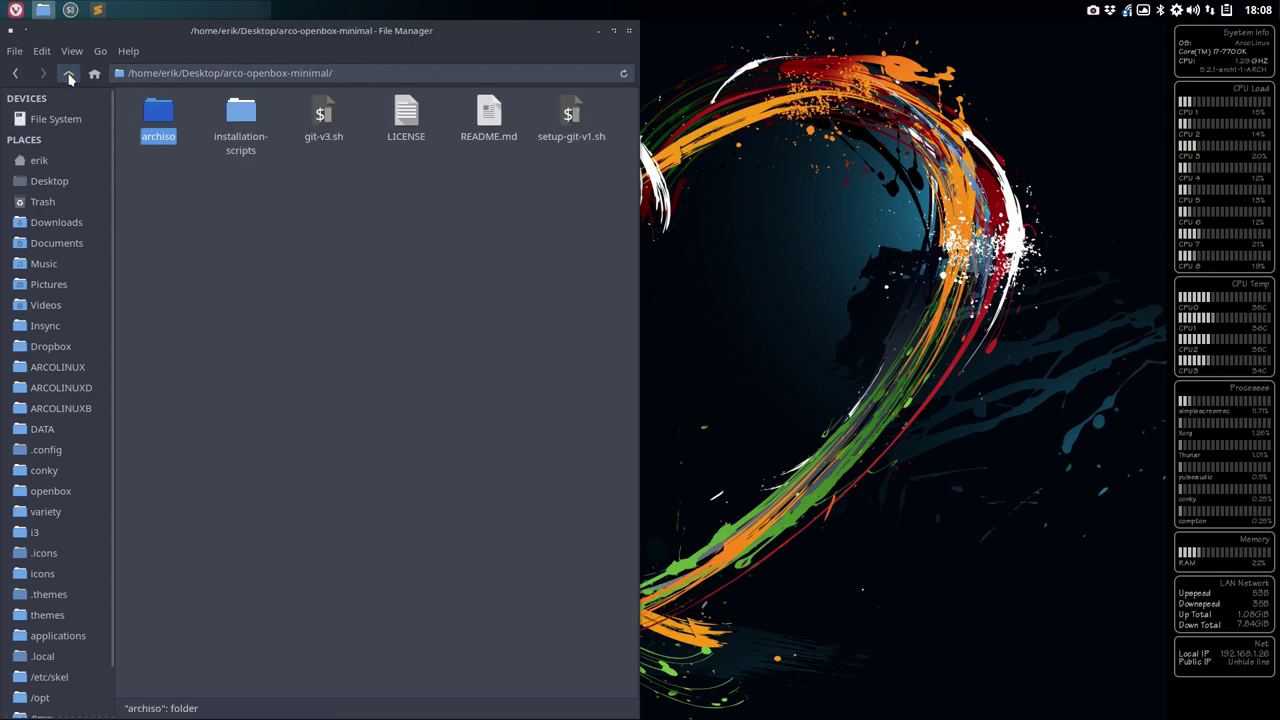
{"action": "left_click", "coordinate": [265, 185]}
{"action": "left_click", "coordinate": [326, 117]}
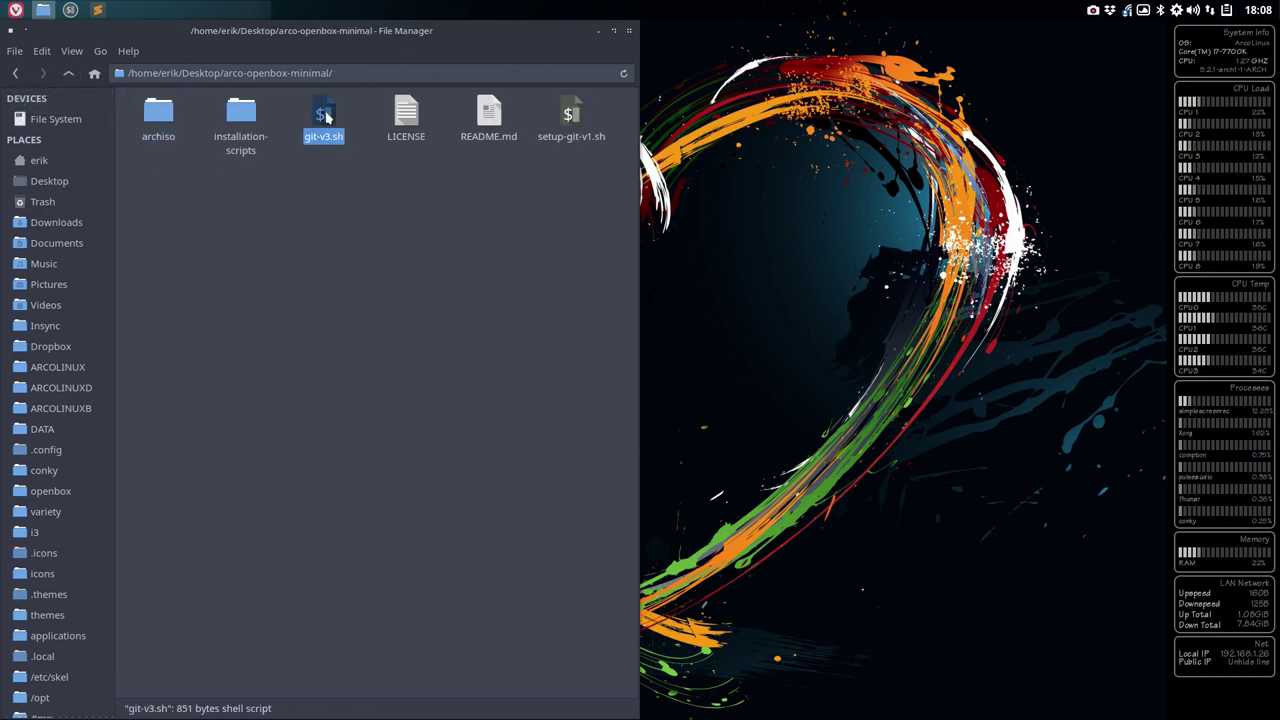
{"action": "double_click", "coordinate": [240, 115]}
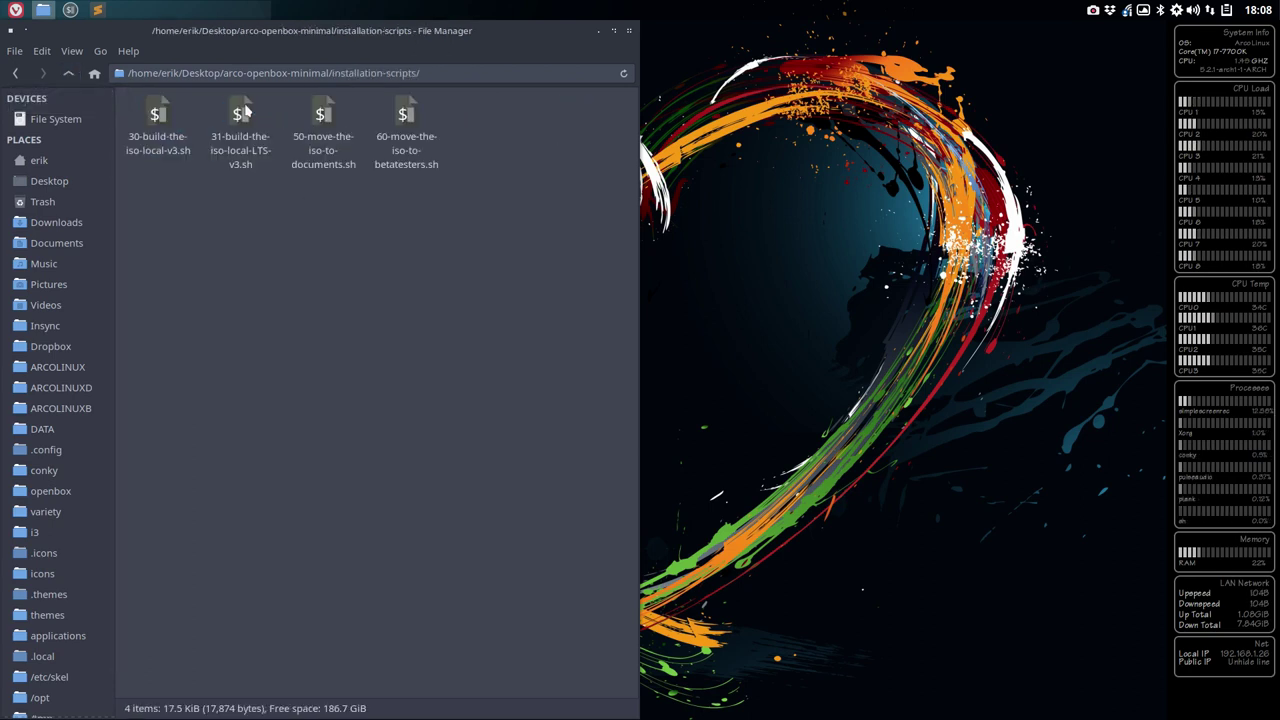
{"action": "double_click", "coordinate": [158, 120]}
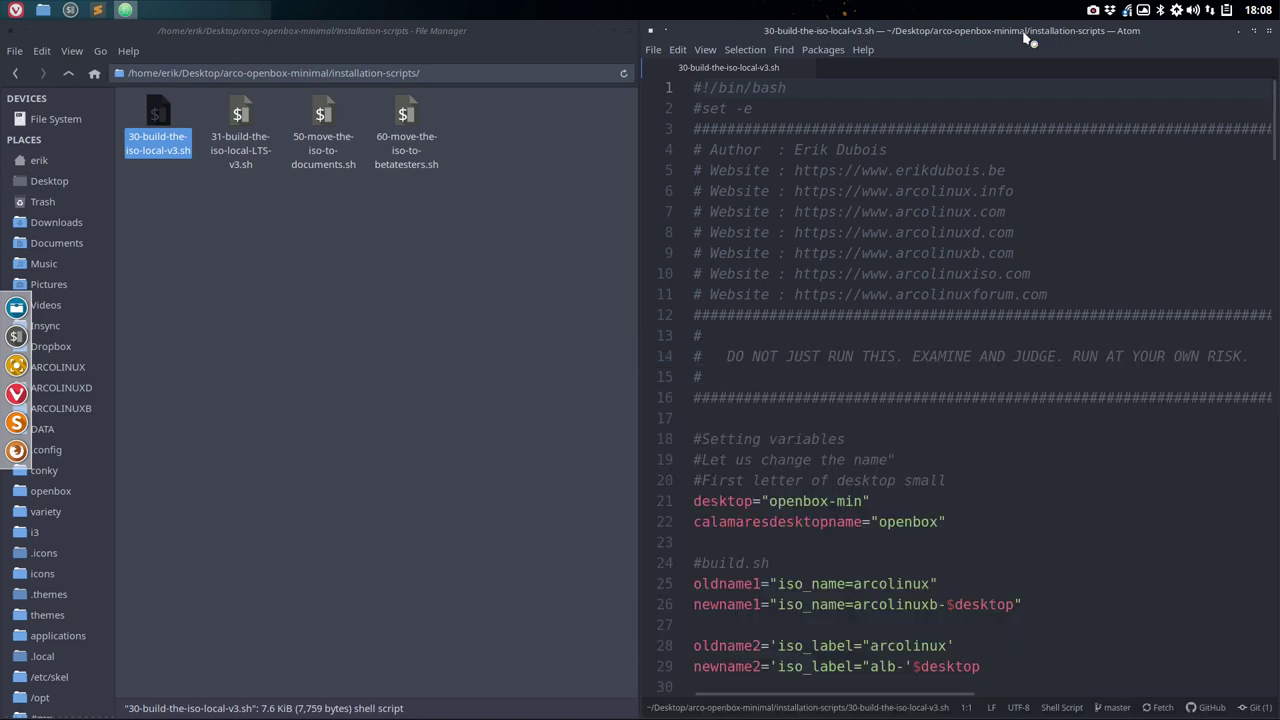
- Raise Vivaldi showing GitHub's teaching_repo x86_64 folder with openbox-themes-pambudi-git
{"action": "scroll", "coordinate": [975, 311], "scroll_direction": "down", "scroll_amount": 1}
{"action": "scroll", "coordinate": [975, 311], "scroll_direction": "down", "scroll_amount": 3}
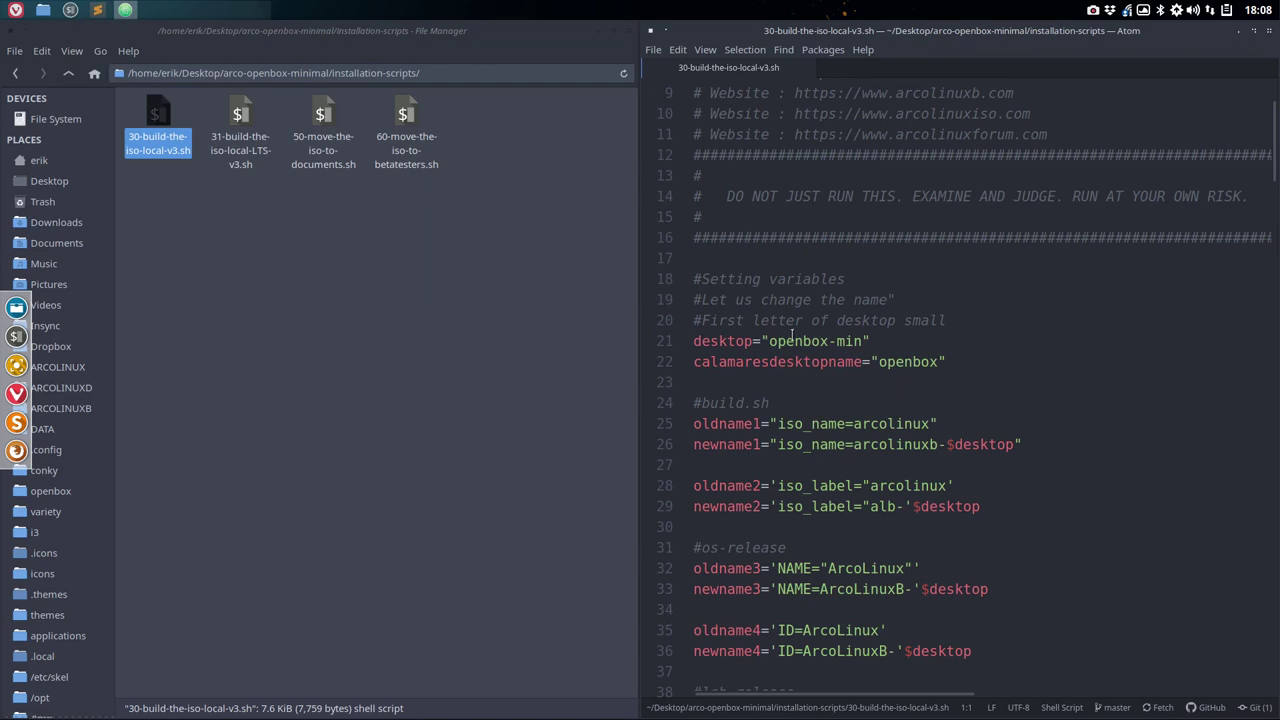
{"action": "scroll", "coordinate": [792, 334], "scroll_direction": "up", "scroll_amount": 4}
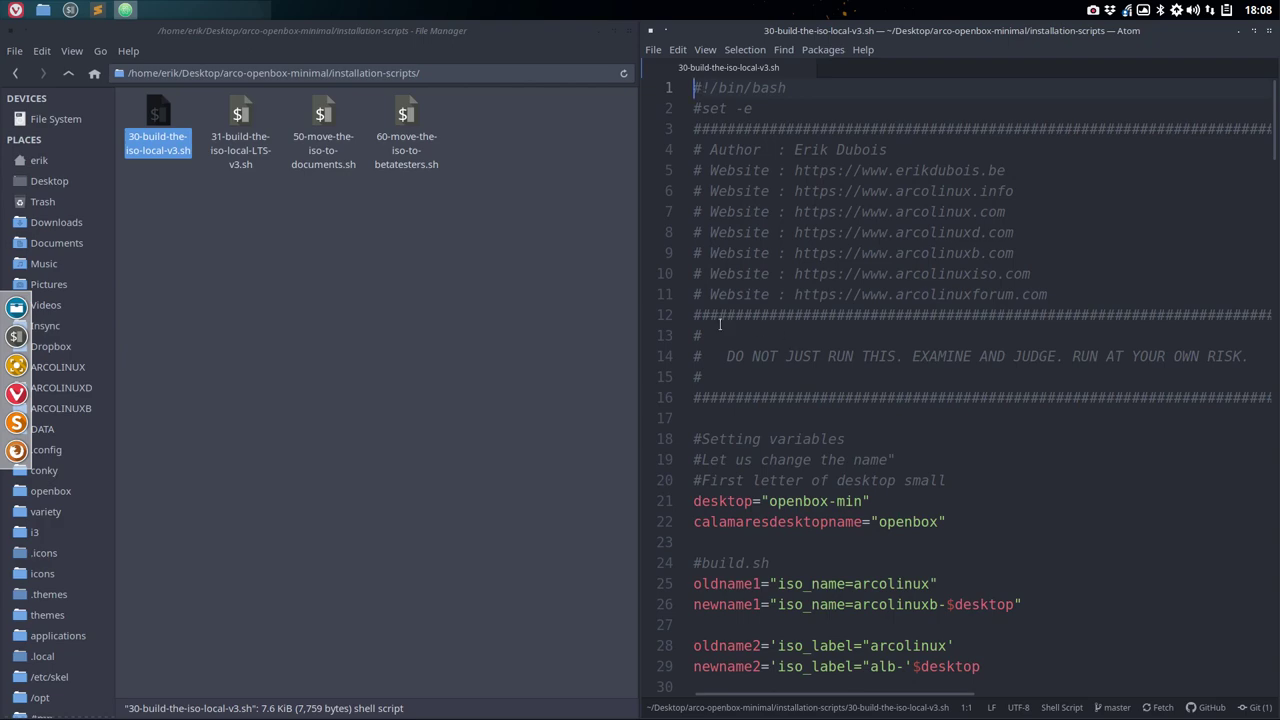
{"action": "left_click", "coordinate": [15, 10]}
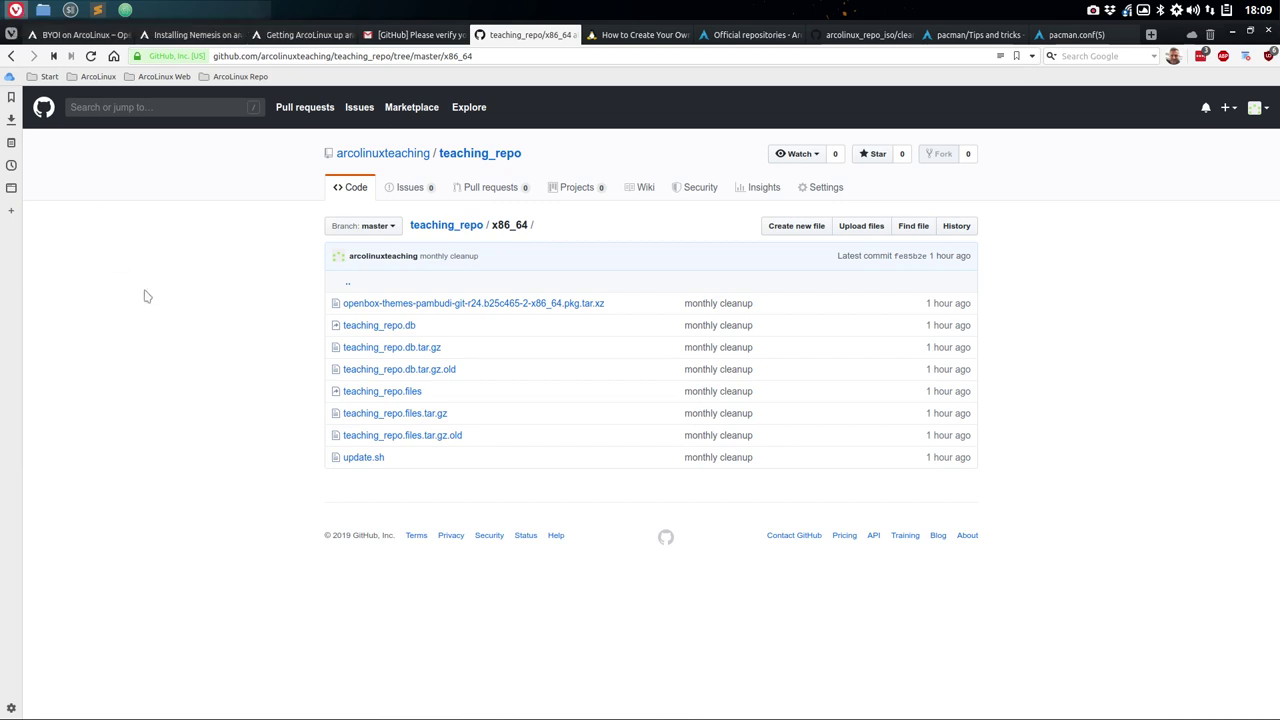
- Search the arcolinux organization's GitHub repositories for 'iso', then minimise Vivaldi
{"action": "left_click", "coordinate": [843, 38]}
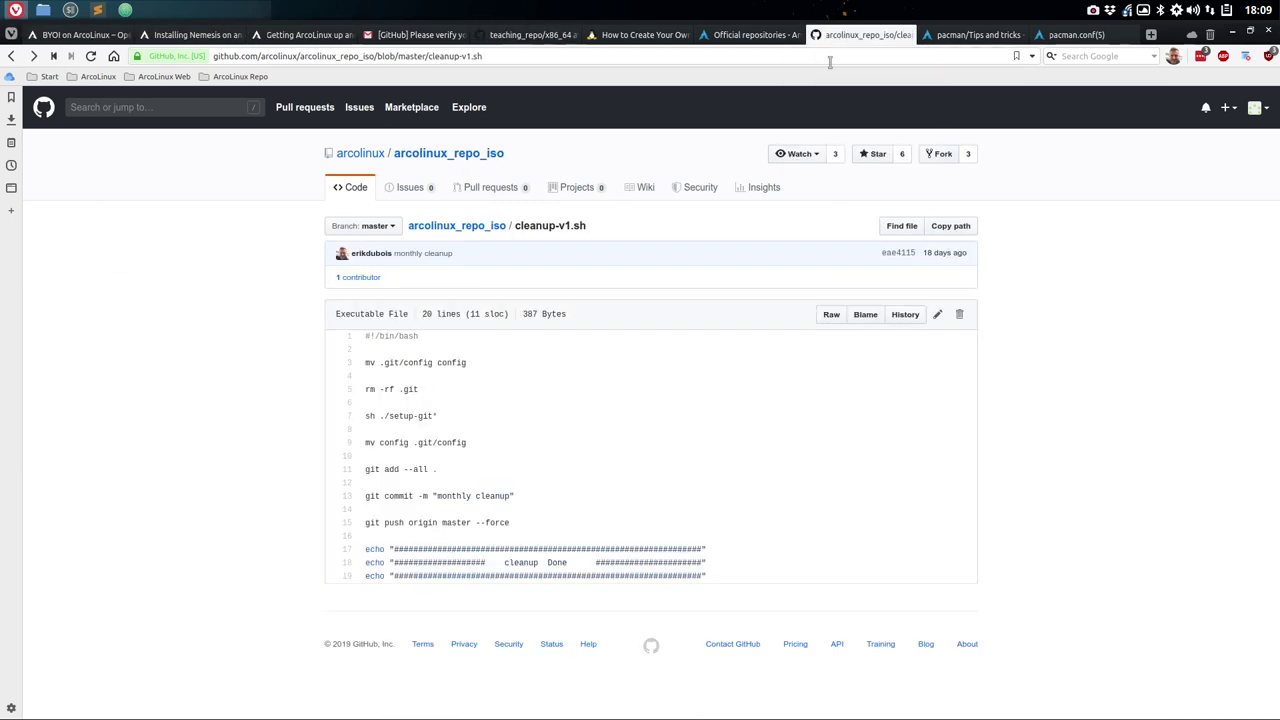
{"action": "left_click", "coordinate": [362, 154]}
{"action": "left_click", "coordinate": [367, 281]}
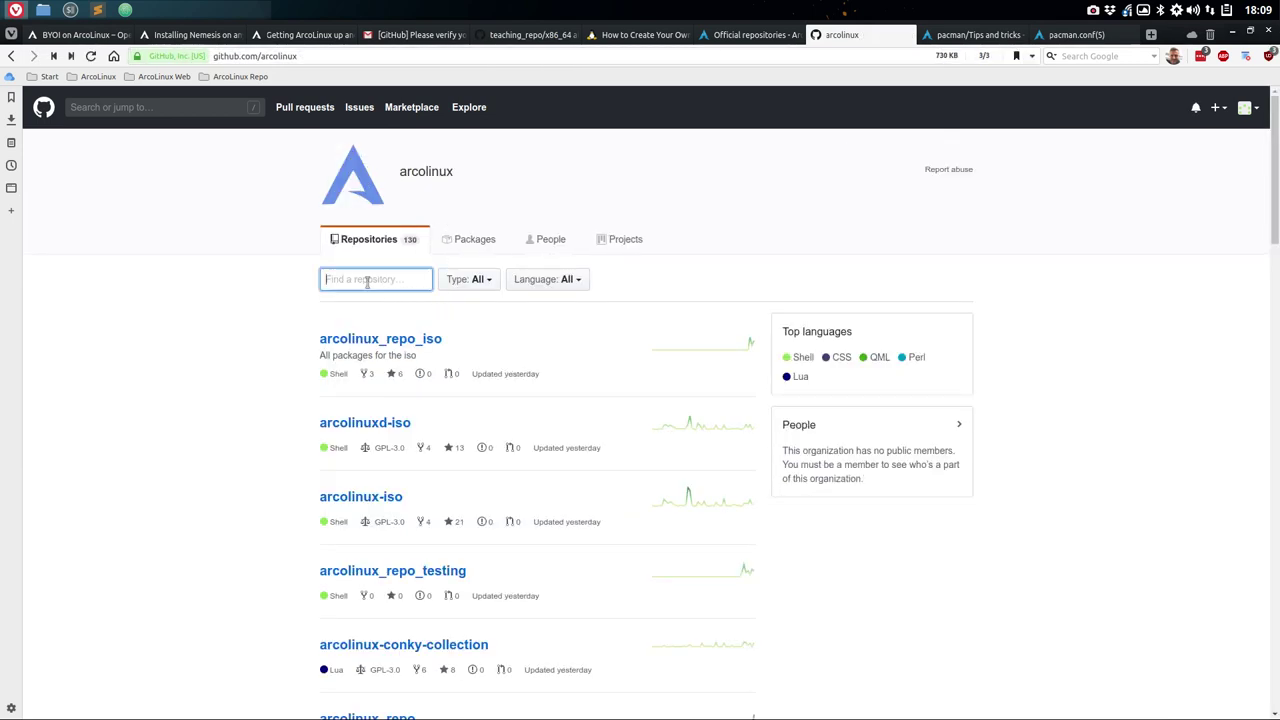
{"action": "type", "text": "iso"}
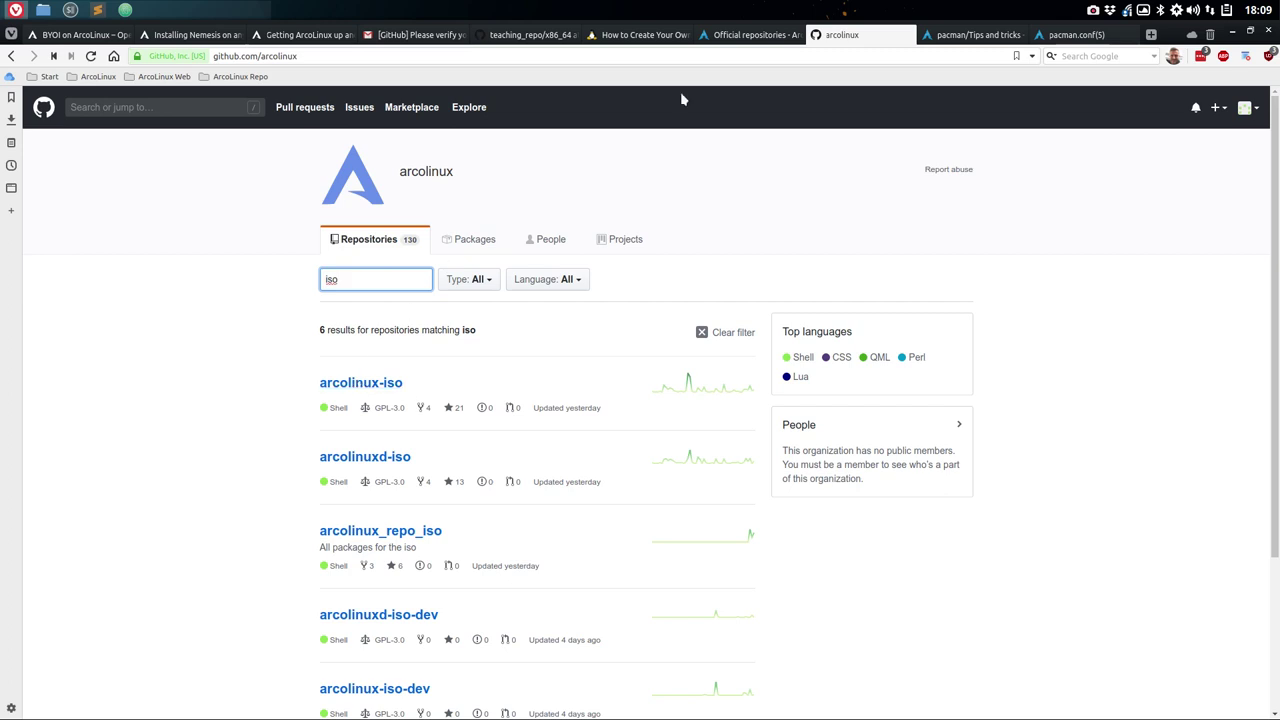
{"action": "left_click", "coordinate": [1232, 35]}
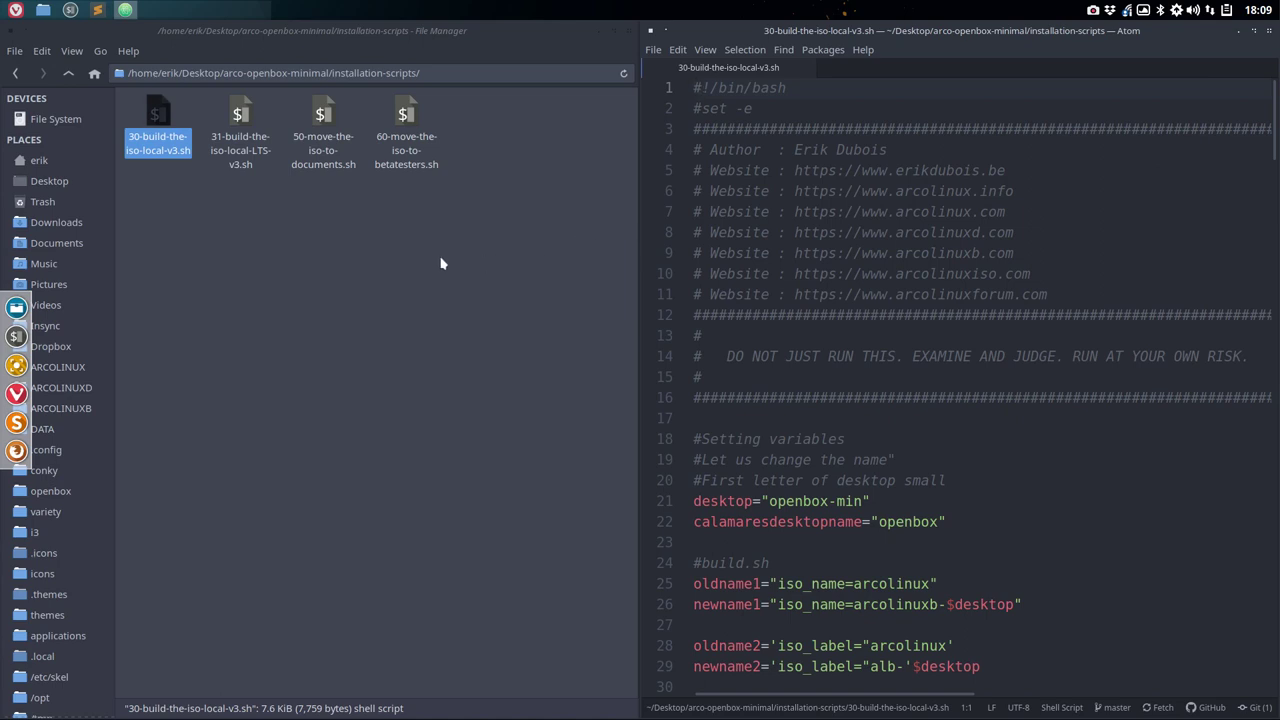
{"action": "scroll", "coordinate": [885, 420], "scroll_direction": "down", "scroll_amount": 3}
{"action": "scroll", "coordinate": [885, 399], "scroll_direction": "down", "scroll_amount": 1}
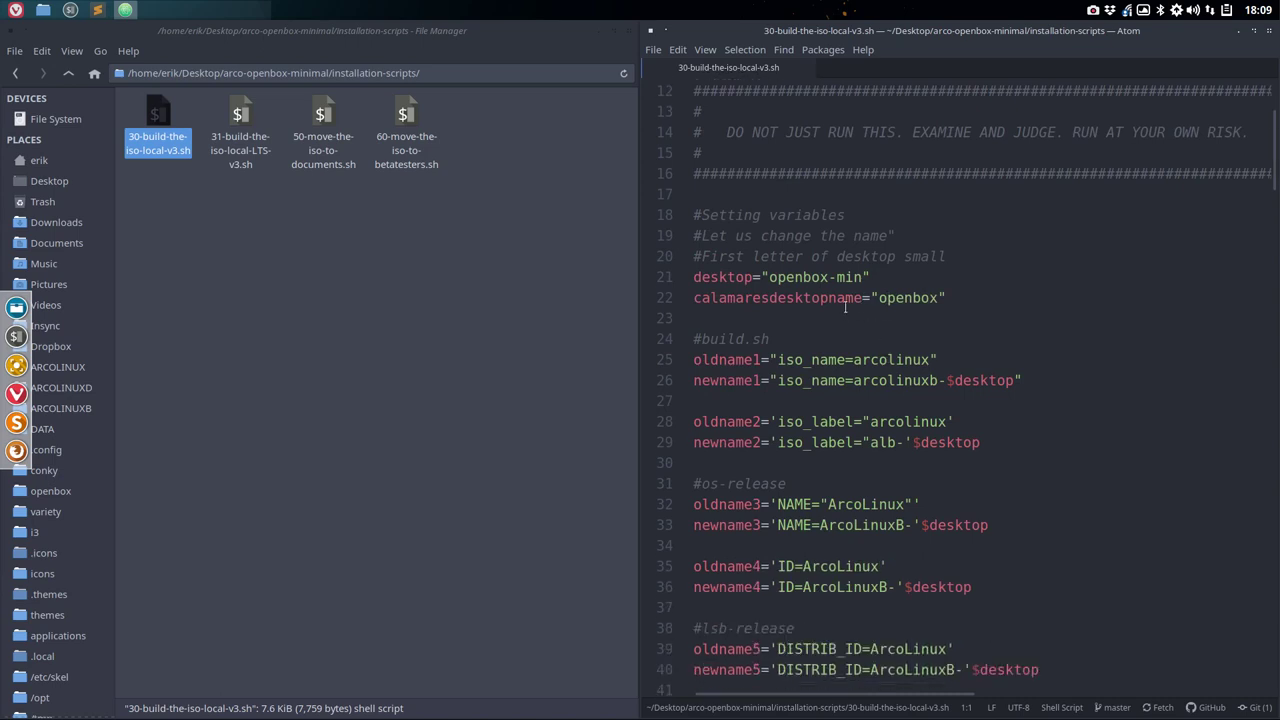
{"action": "left_click", "coordinate": [787, 277]}
{"action": "left_click_drag", "start_coordinate": [787, 277], "coordinate": [862, 277]}
{"action": "left_click", "coordinate": [897, 297]}
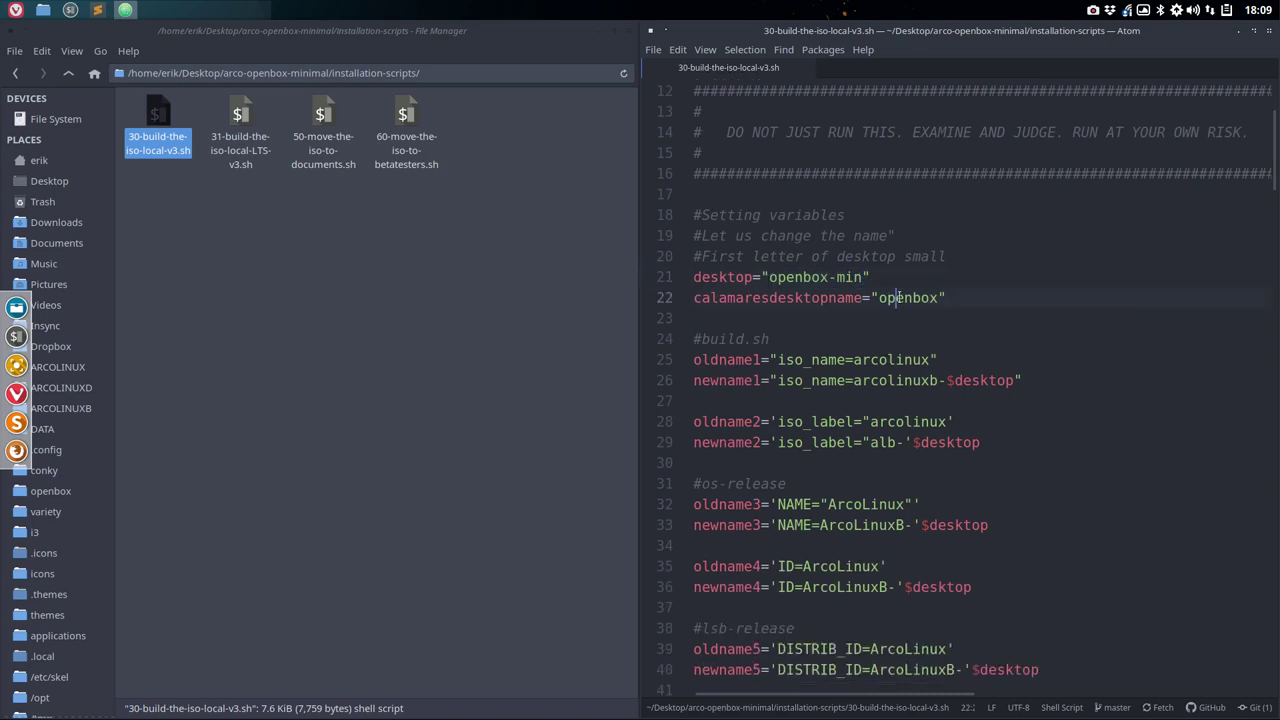
{"action": "left_click", "coordinate": [887, 360]}
{"action": "left_click", "coordinate": [887, 380]}
{"action": "scroll", "coordinate": [876, 421], "scroll_direction": "down", "scroll_amount": 3}
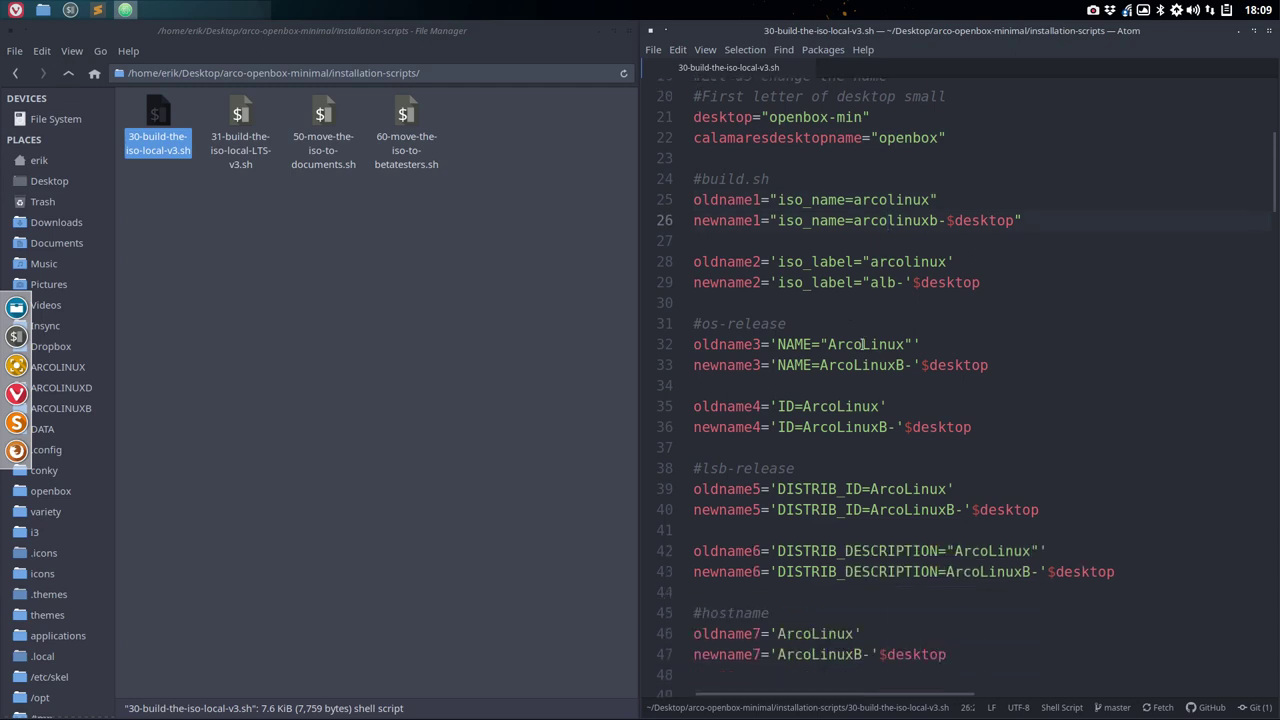
{"action": "scroll", "coordinate": [866, 250], "scroll_direction": "down", "scroll_amount": 1}
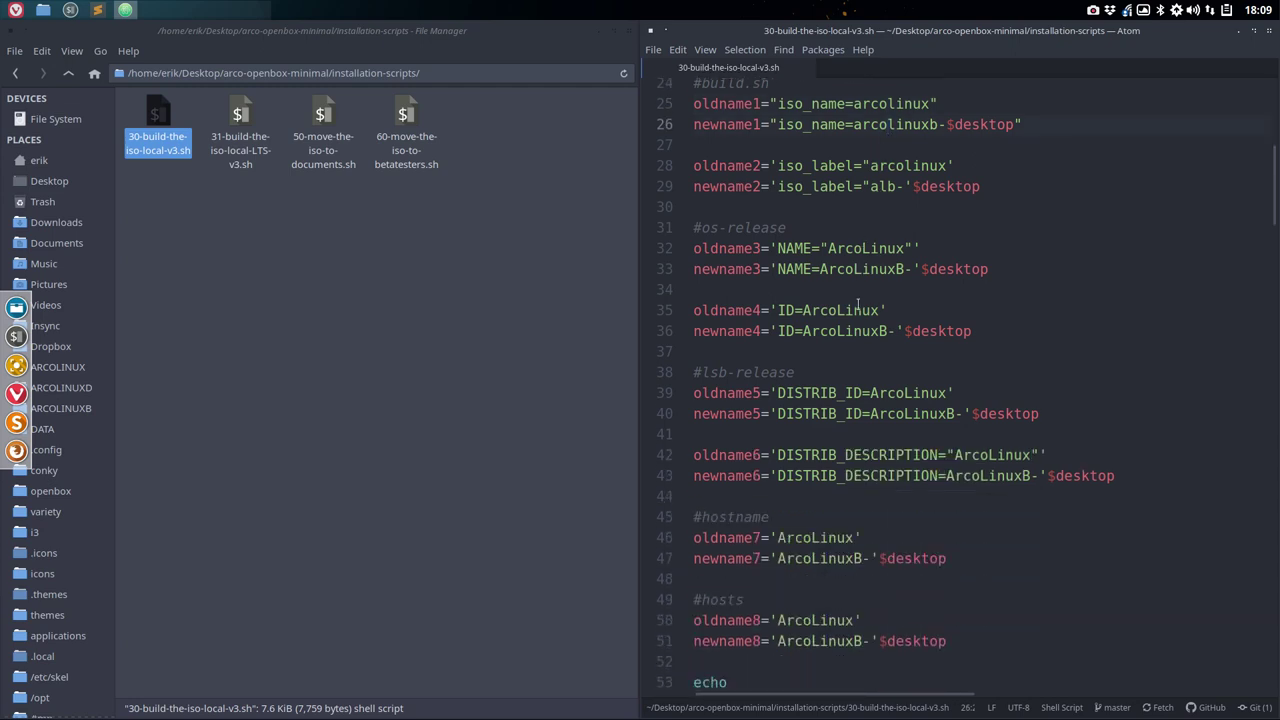
{"action": "double_click", "coordinate": [866, 248]}
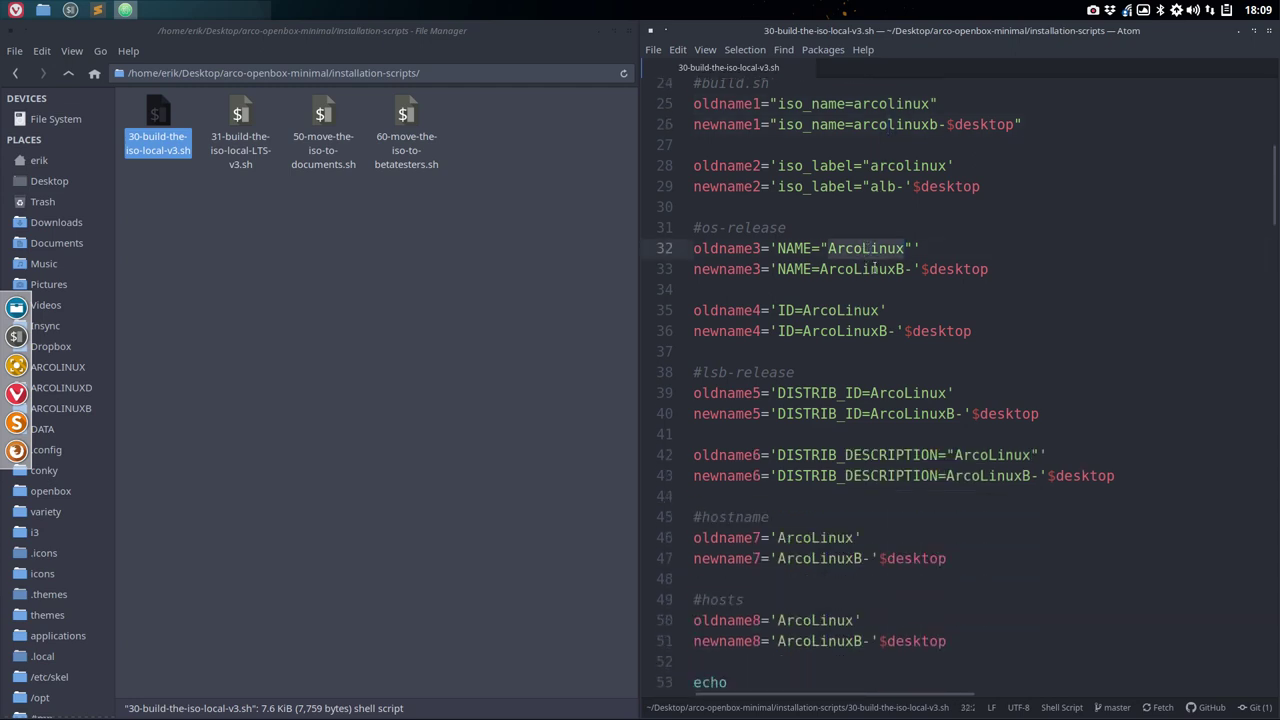
{"action": "double_click", "coordinate": [876, 270]}
{"action": "scroll", "coordinate": [880, 302], "scroll_direction": "down", "scroll_amount": 7}
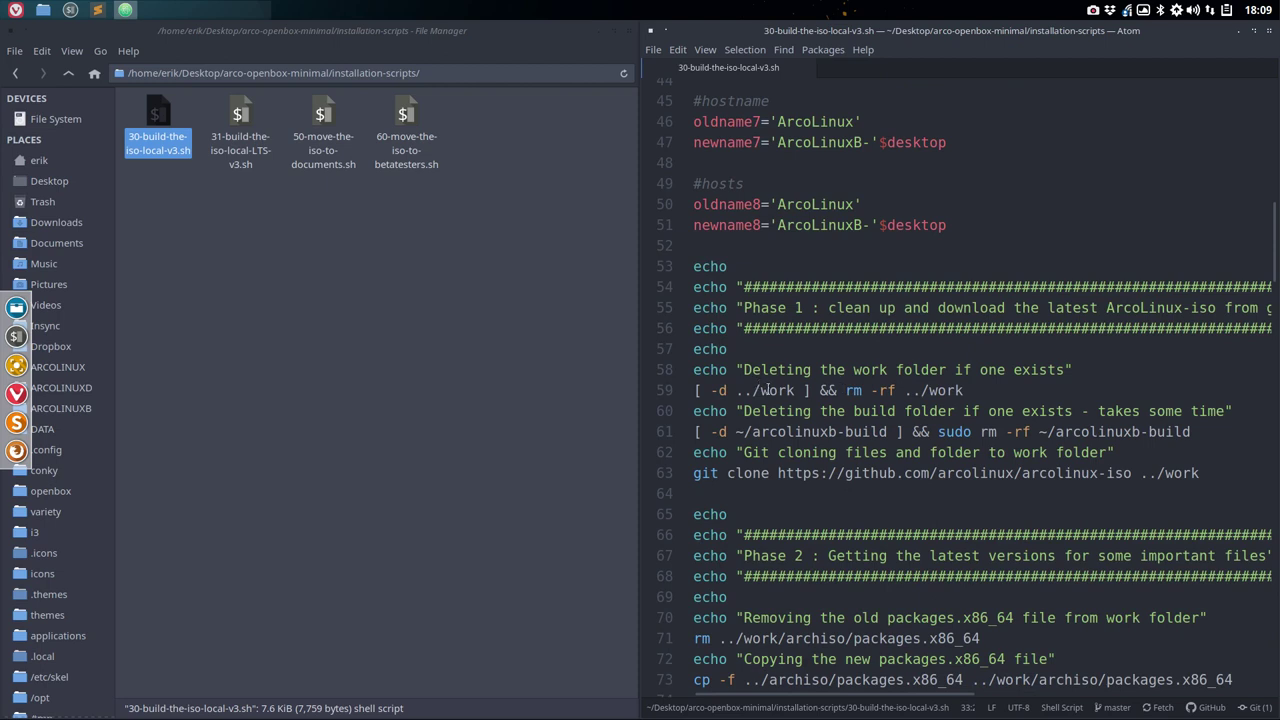
- Review the script's arcolinux-iso git clone into ../work and its packages.x86_64 copy line
{"action": "scroll", "coordinate": [955, 387], "scroll_direction": "down", "scroll_amount": 2}
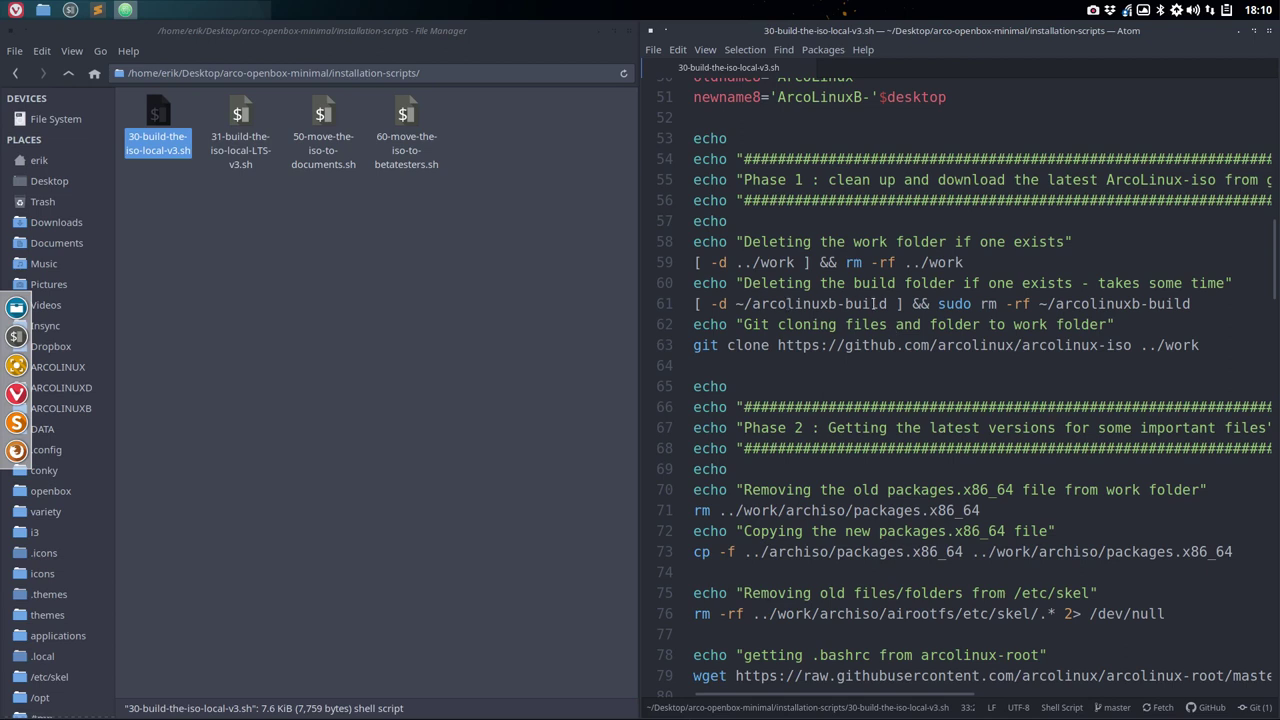
{"action": "scroll", "coordinate": [873, 302], "scroll_direction": "down", "scroll_amount": 2}
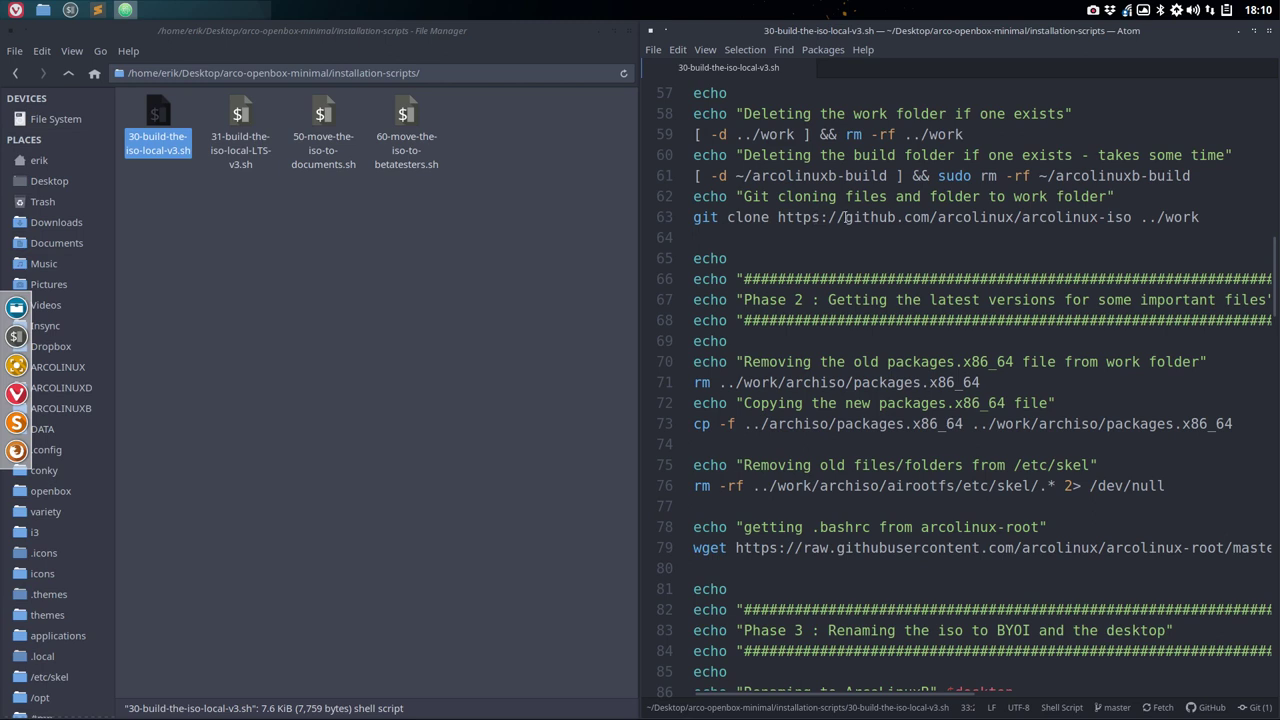
{"action": "left_click", "coordinate": [1023, 216]}
{"action": "left_click_drag", "start_coordinate": [1023, 216], "coordinate": [1146, 217]}
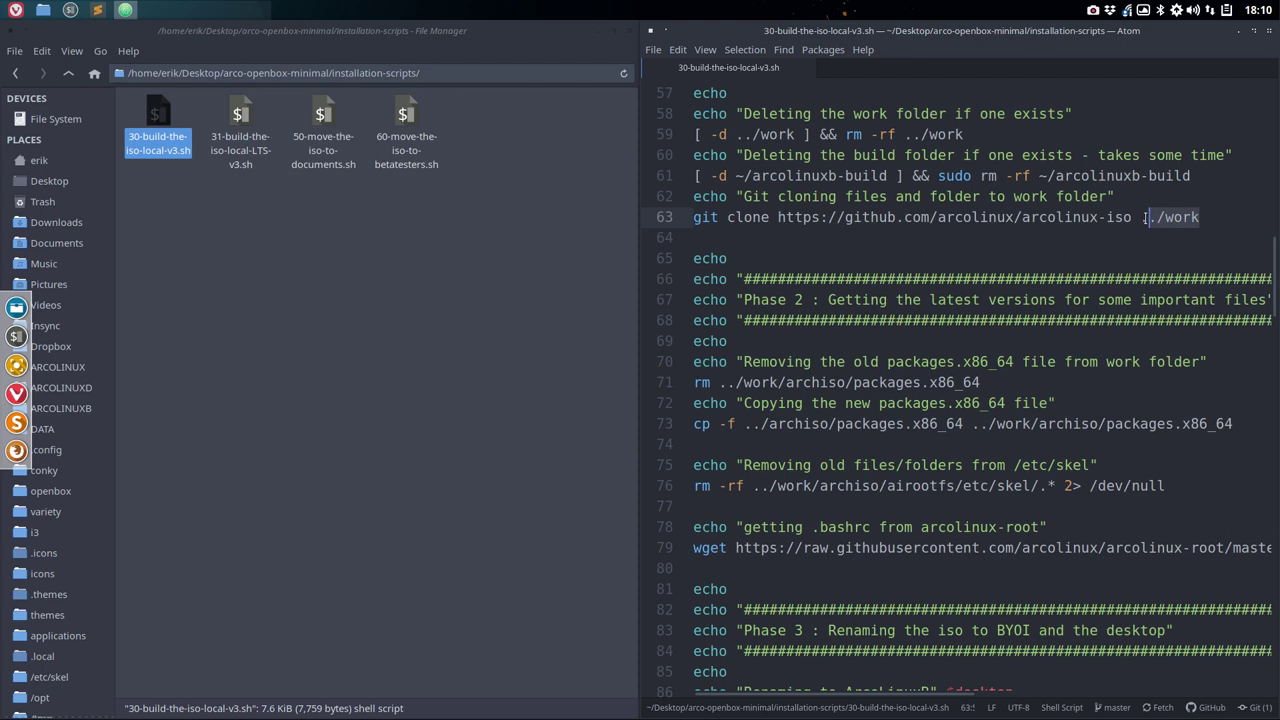
{"action": "left_click_drag", "start_coordinate": [1146, 217], "coordinate": [1141, 217]}
{"action": "scroll", "coordinate": [1107, 337], "scroll_direction": "down", "scroll_amount": 3}
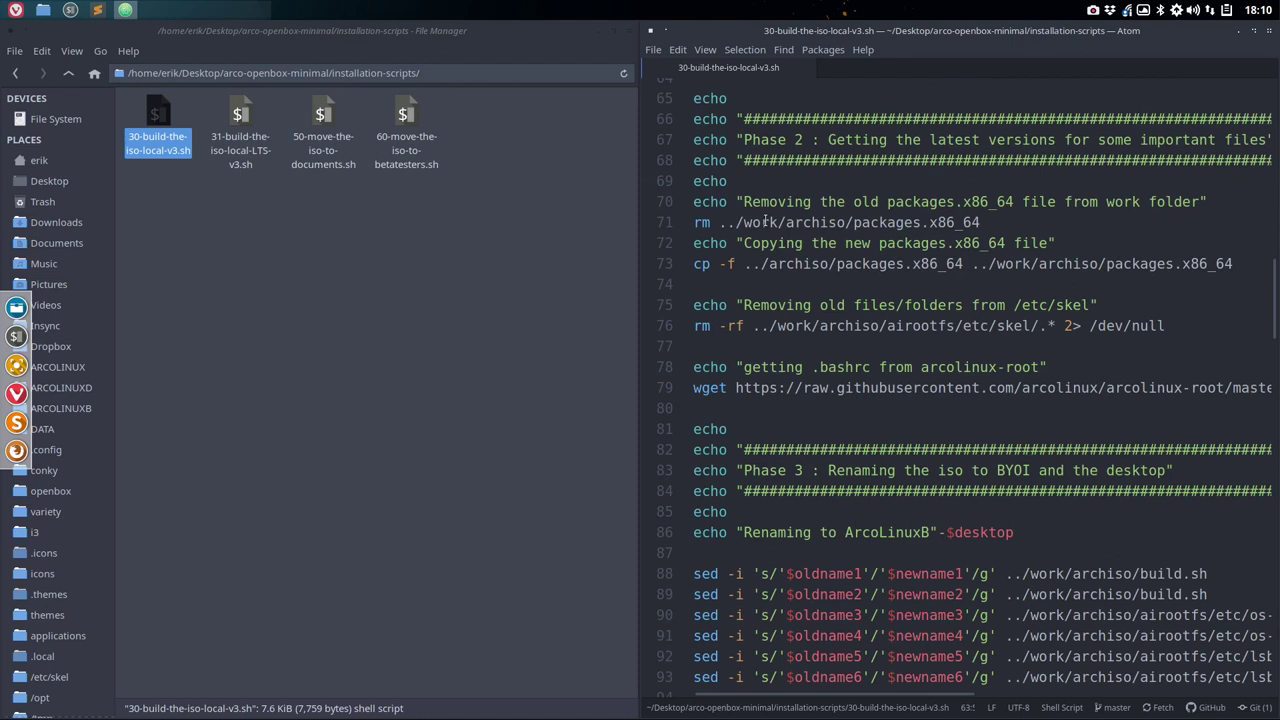
{"action": "left_click", "coordinate": [768, 222]}
{"action": "left_click", "coordinate": [1107, 264]}
- Review Phase 3's sed rename commands and select archiso in the Phase 4 check
{"action": "scroll", "coordinate": [979, 388], "scroll_direction": "down", "scroll_amount": 3}
{"action": "scroll", "coordinate": [979, 388], "scroll_direction": "down", "scroll_amount": 1}
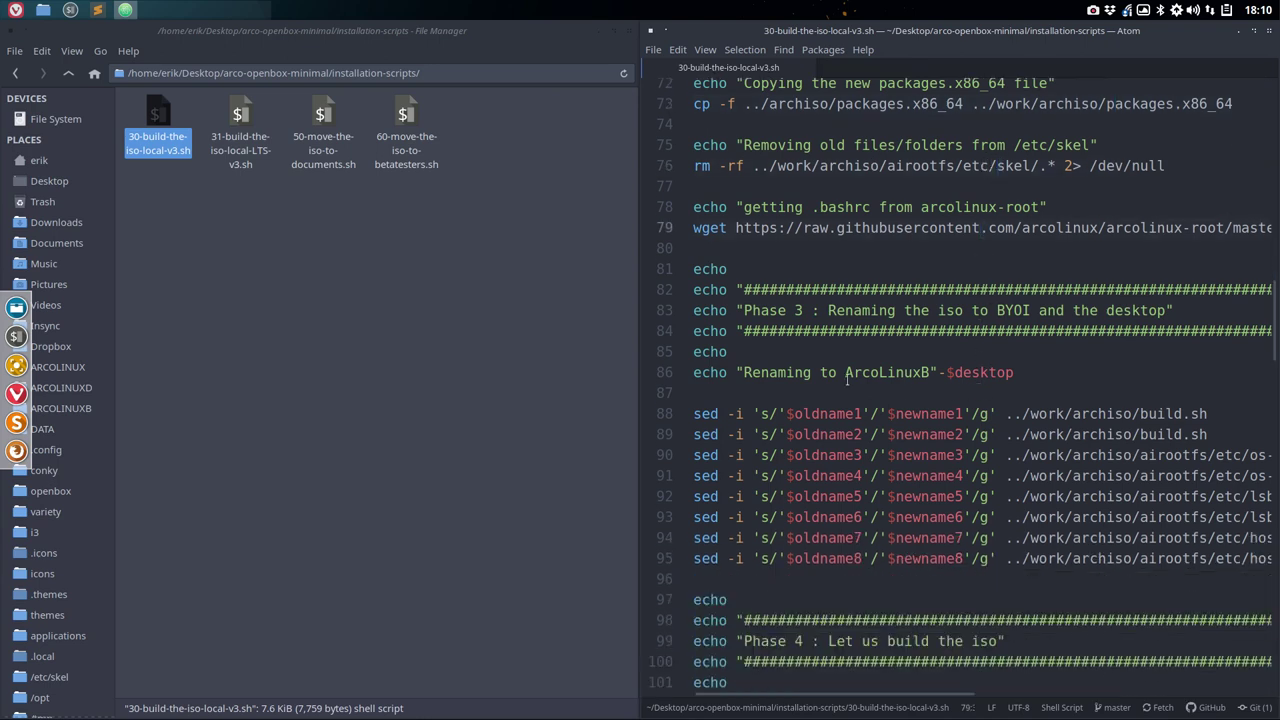
{"action": "scroll", "coordinate": [930, 517], "scroll_direction": "down", "scroll_amount": 3}
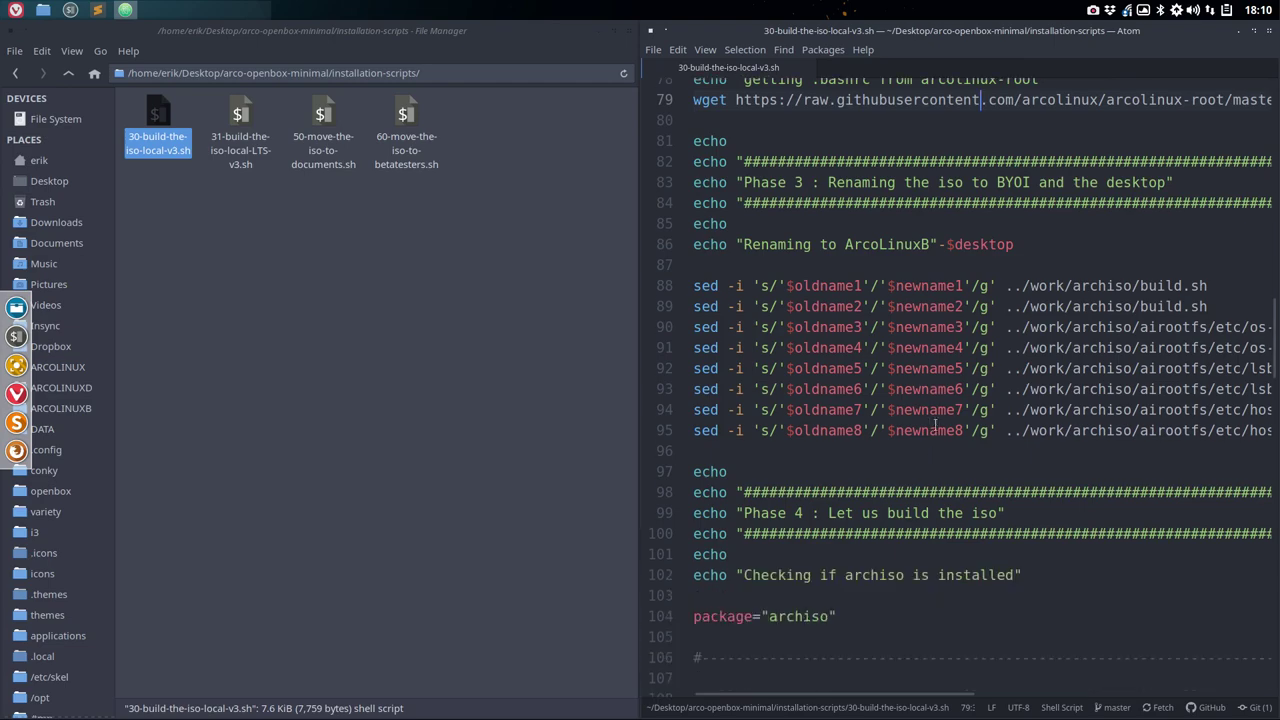
{"action": "left_click", "coordinate": [835, 291]}
{"action": "scroll", "coordinate": [835, 290], "scroll_direction": "up", "scroll_amount": 20}
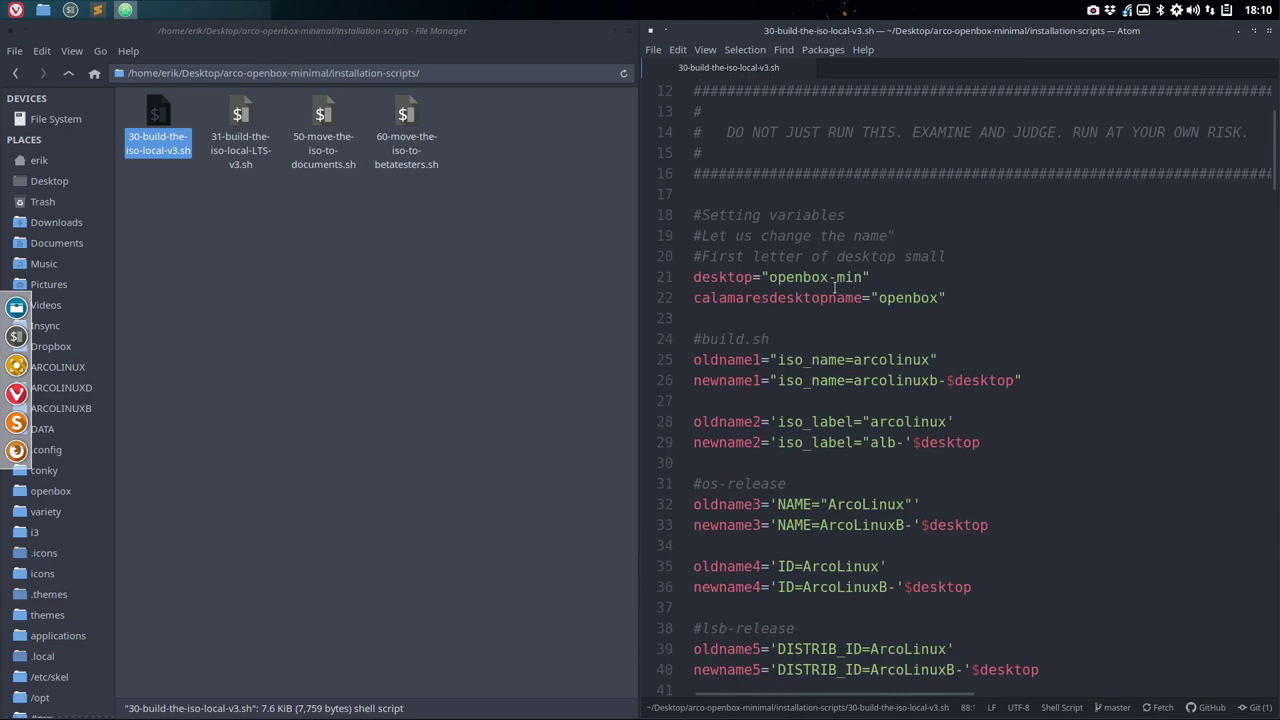
{"action": "scroll", "coordinate": [835, 288], "scroll_direction": "down", "scroll_amount": 20}
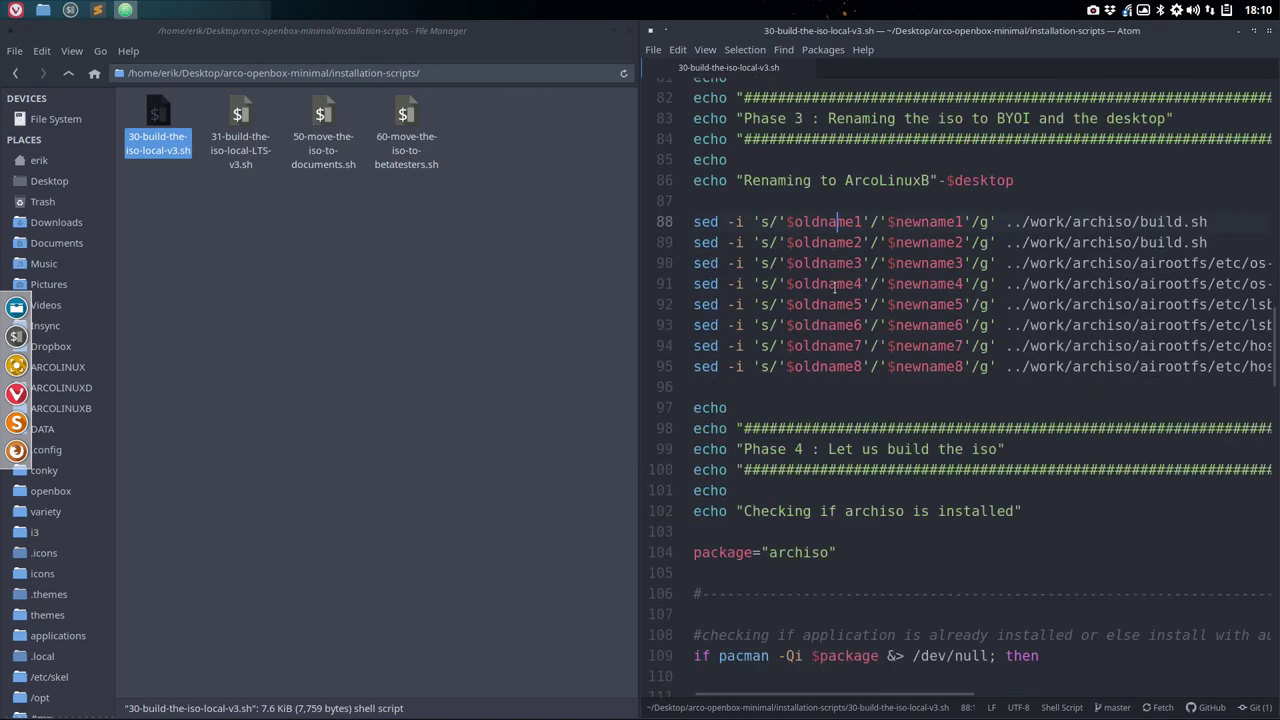
{"action": "scroll", "coordinate": [835, 287], "scroll_direction": "down", "scroll_amount": 6}
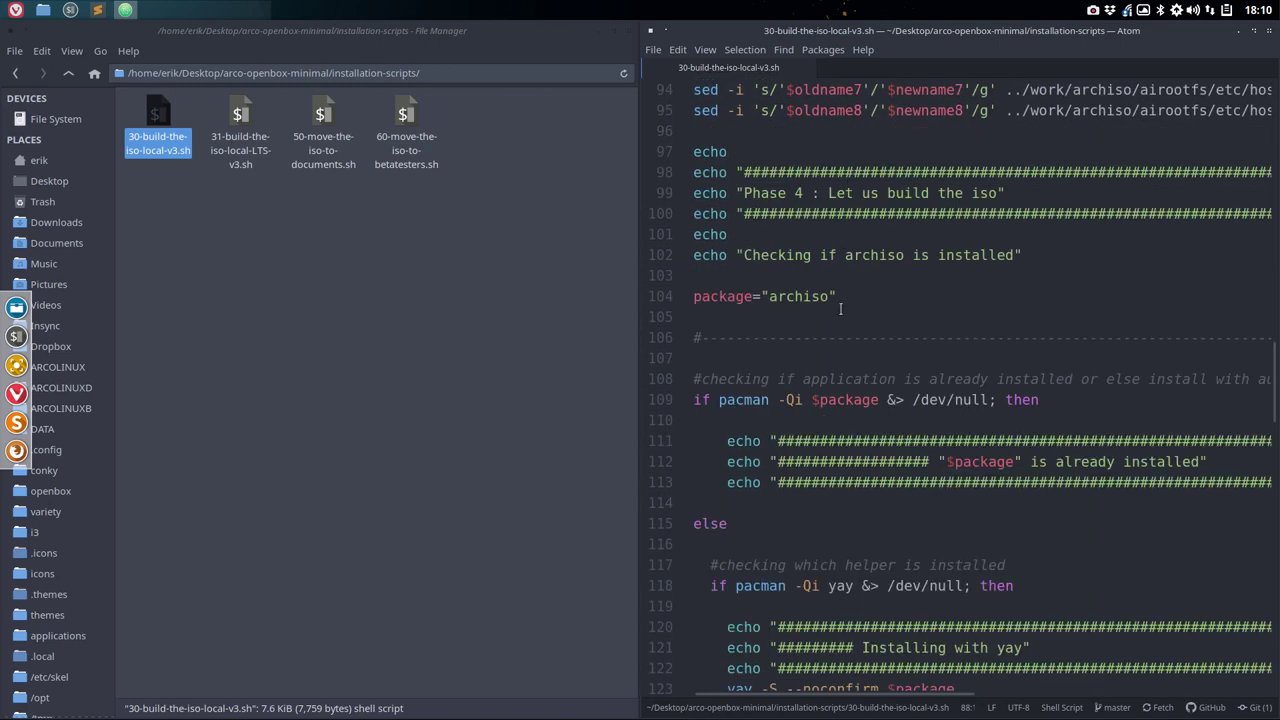
{"action": "double_click", "coordinate": [797, 296]}
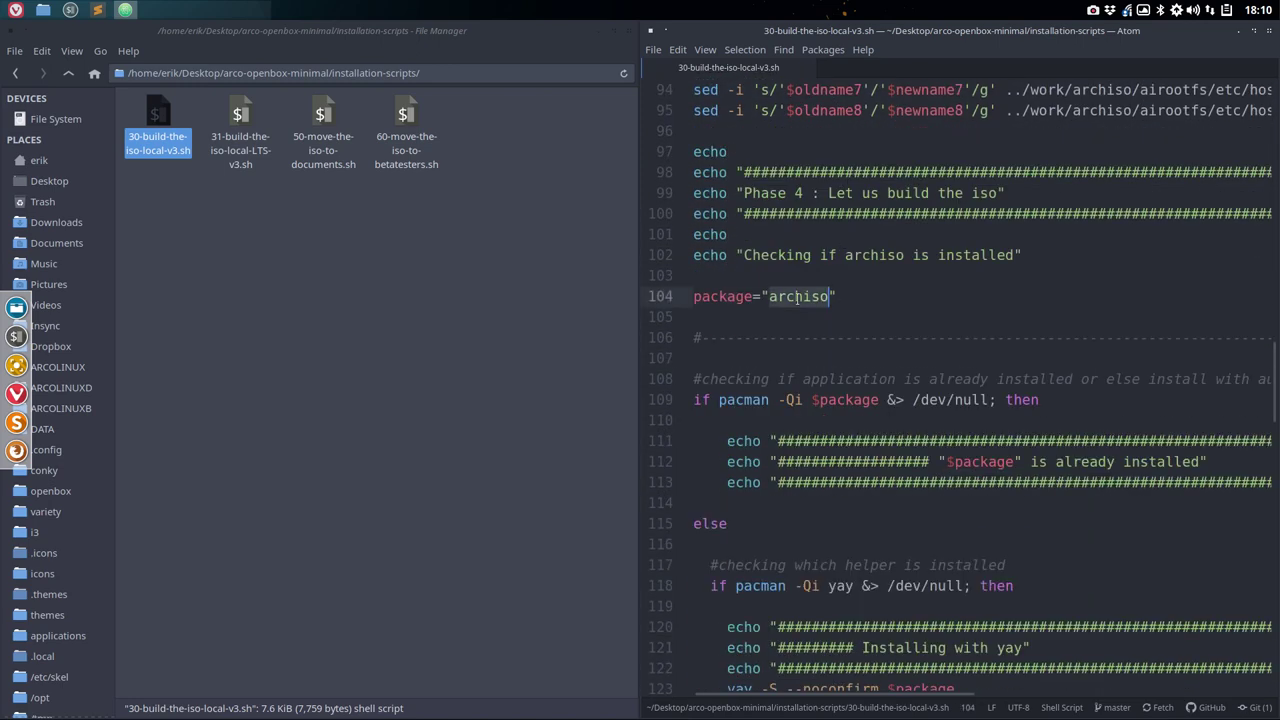
- Type sudo pacman -S archiso in a new termite window, then close it
{"action": "key", "text": "super+Return"}
{"action": "type", "text": "sudo pacman "}
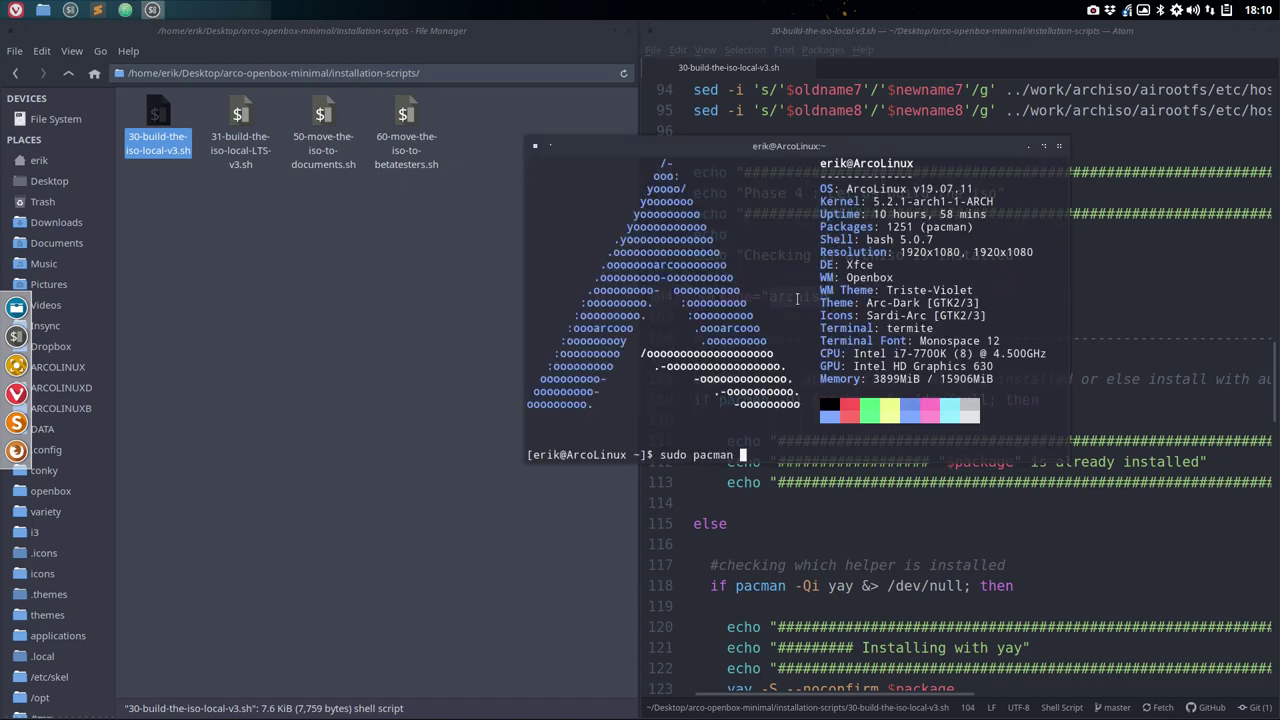
{"action": "type", "text": "-S archiso"}
{"action": "left_click", "coordinate": [1061, 147]}
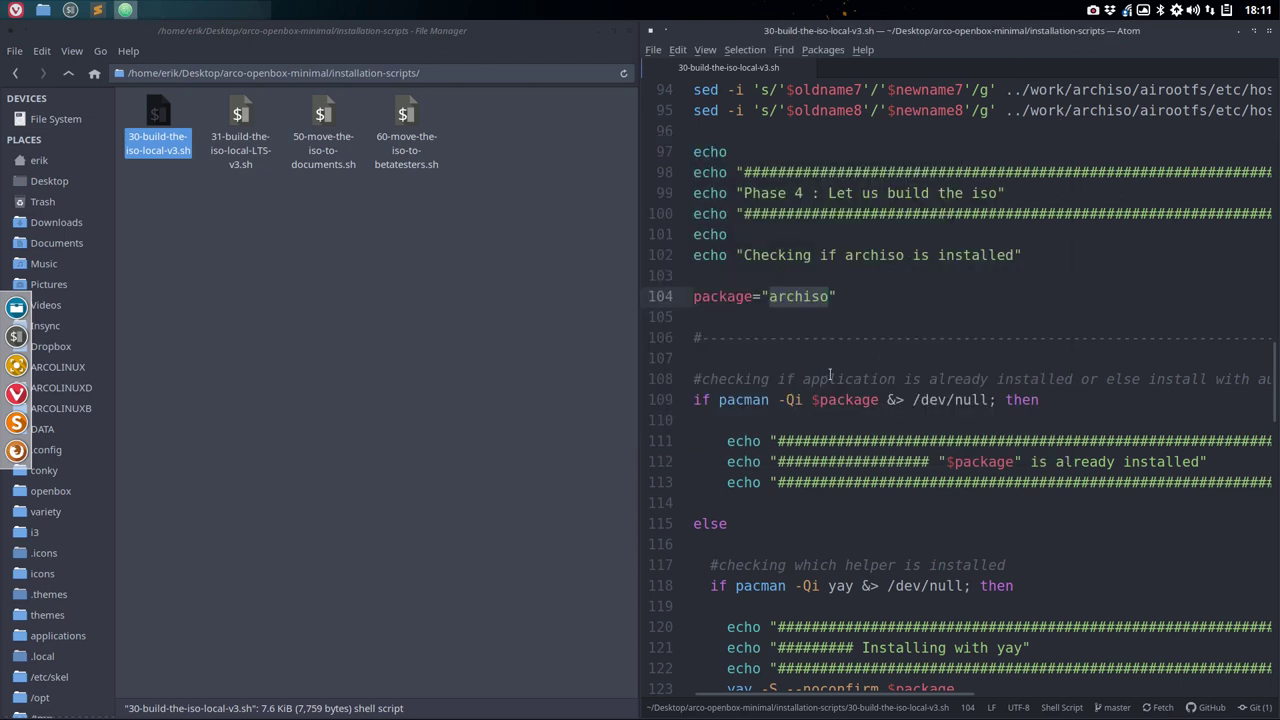
{"action": "scroll", "coordinate": [815, 375], "scroll_direction": "down", "scroll_amount": 1}
{"action": "left_click_drag", "start_coordinate": [946, 430], "coordinate": [1208, 430]}
{"action": "scroll", "coordinate": [985, 466], "scroll_direction": "down", "scroll_amount": 20}
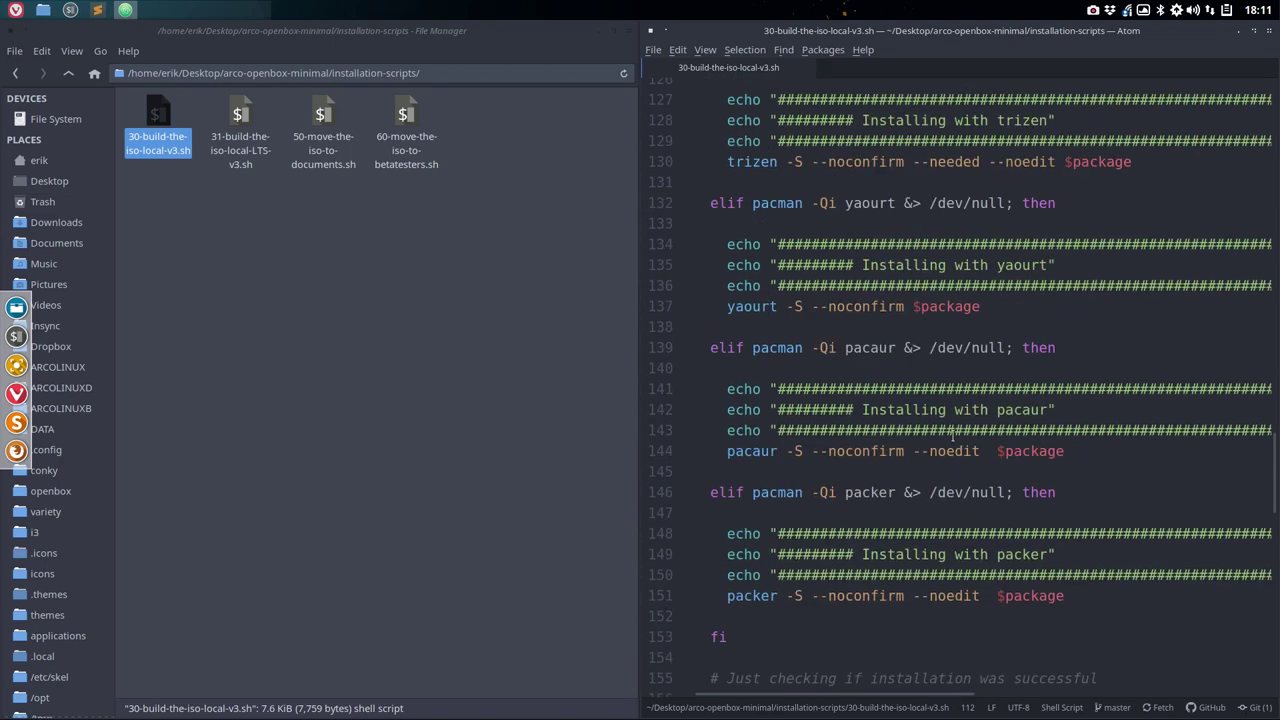
- Review the arcolinuxb-build mkdir and copy lines, then place the caret on empty line 198
{"action": "scroll", "coordinate": [953, 435], "scroll_direction": "down", "scroll_amount": 10}
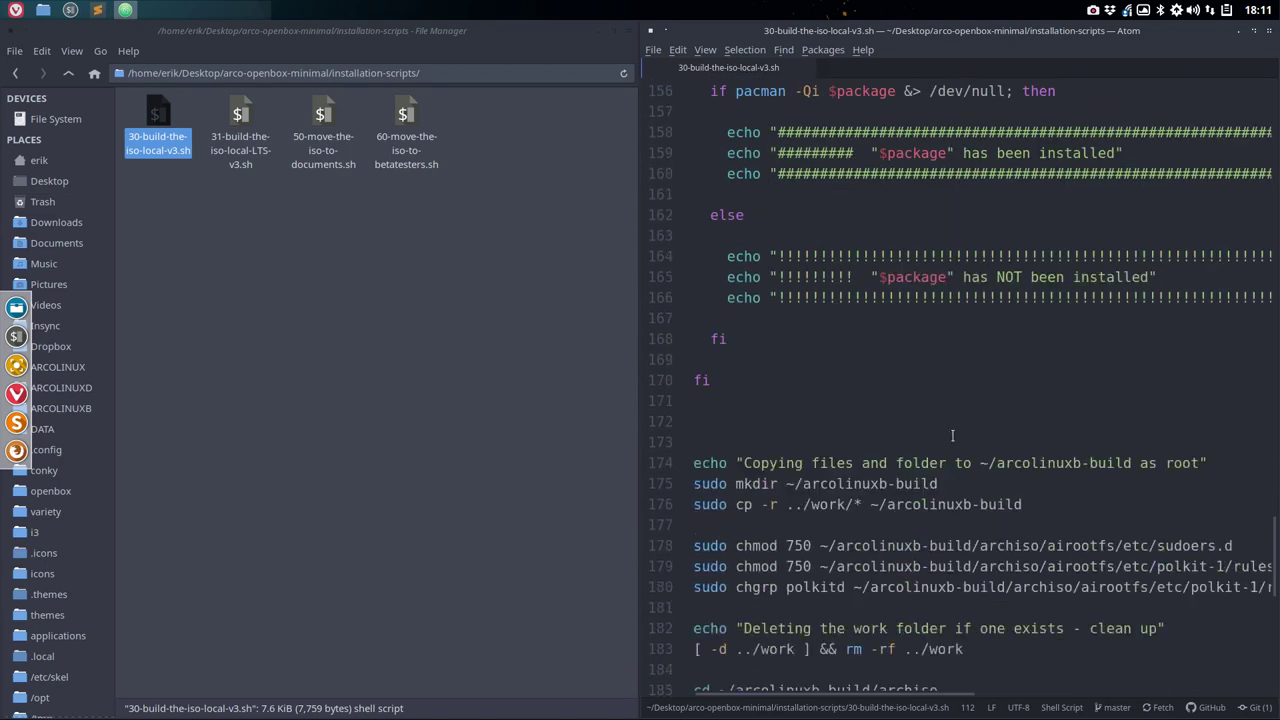
{"action": "scroll", "coordinate": [953, 435], "scroll_direction": "down", "scroll_amount": 2}
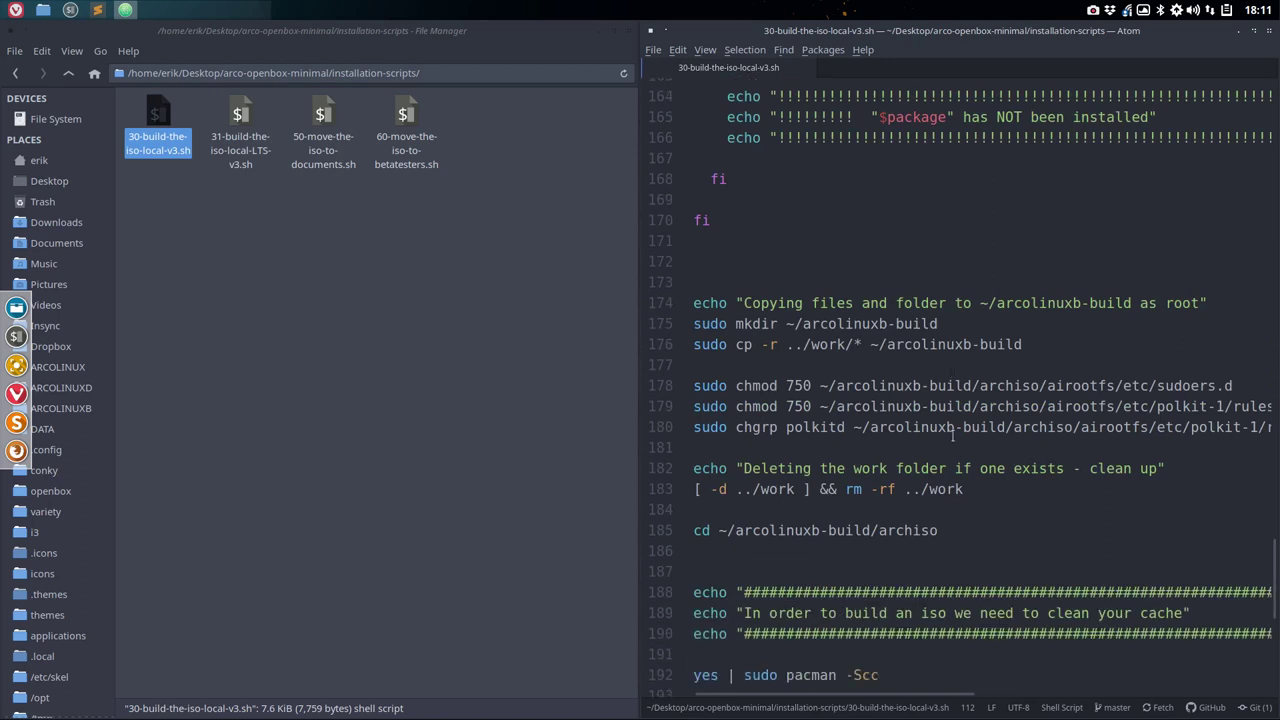
{"action": "left_click", "coordinate": [798, 323]}
{"action": "left_click_drag", "start_coordinate": [786, 344], "coordinate": [1025, 344]}
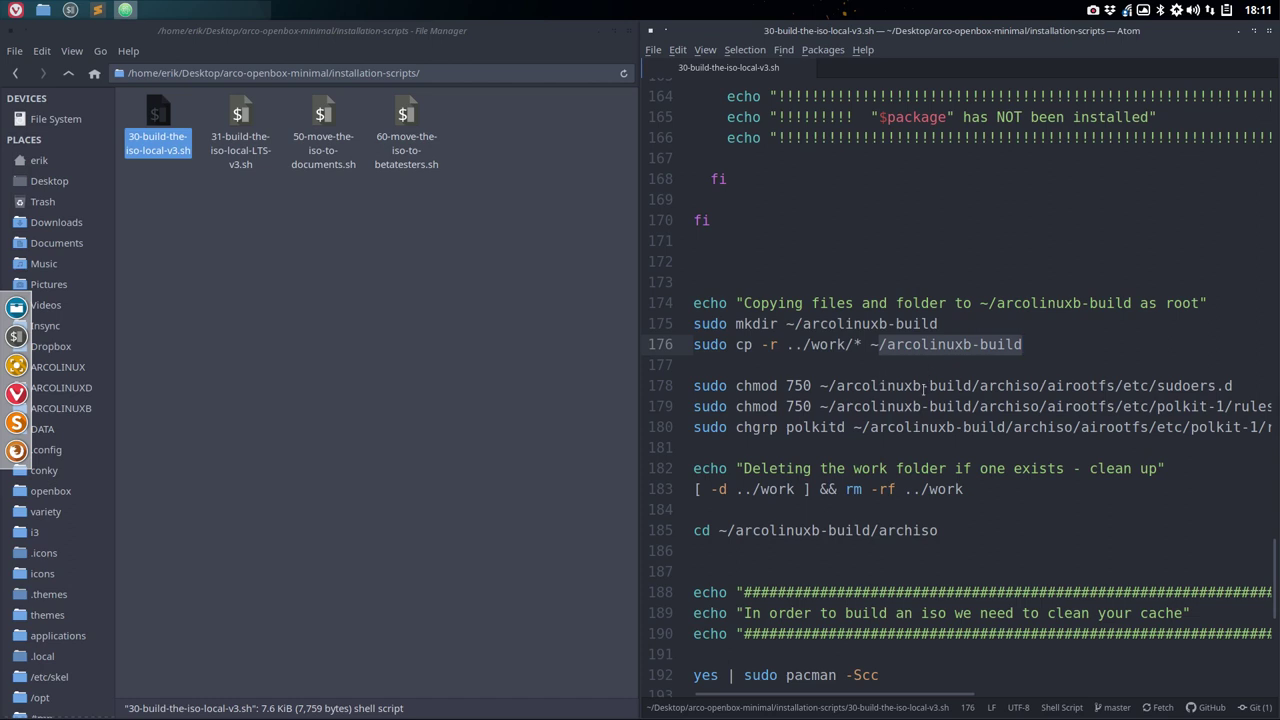
{"action": "scroll", "coordinate": [924, 386], "scroll_direction": "down", "scroll_amount": 3}
{"action": "scroll", "coordinate": [924, 386], "scroll_direction": "up", "scroll_amount": 1}
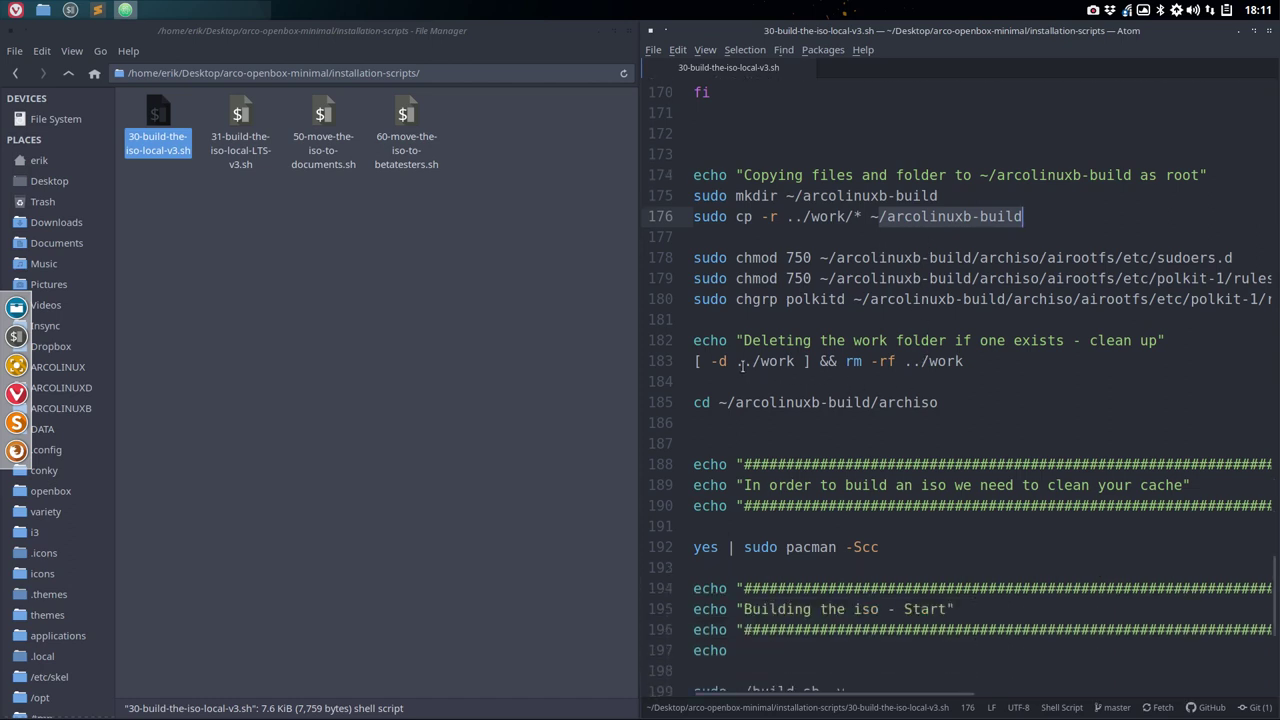
{"action": "left_click_drag", "start_coordinate": [737, 362], "coordinate": [970, 361]}
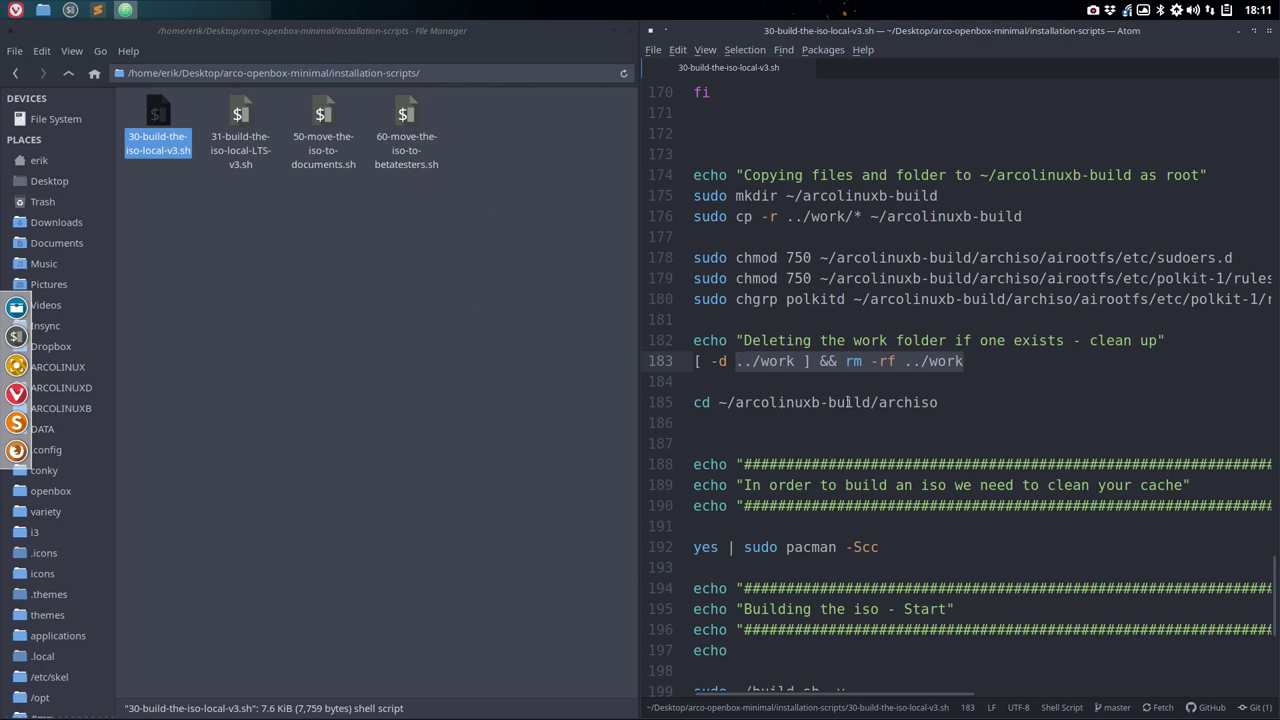
{"action": "scroll", "coordinate": [908, 402], "scroll_direction": "down", "scroll_amount": 5}
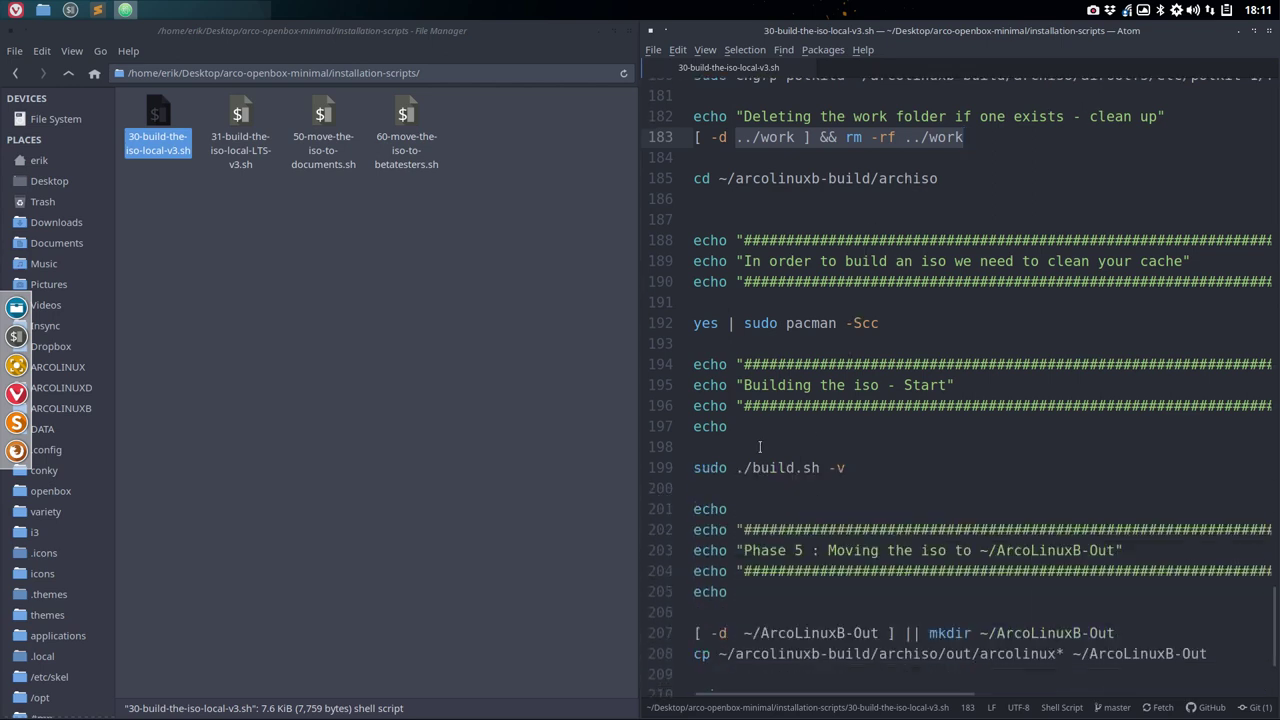
{"action": "left_click", "coordinate": [758, 447]}
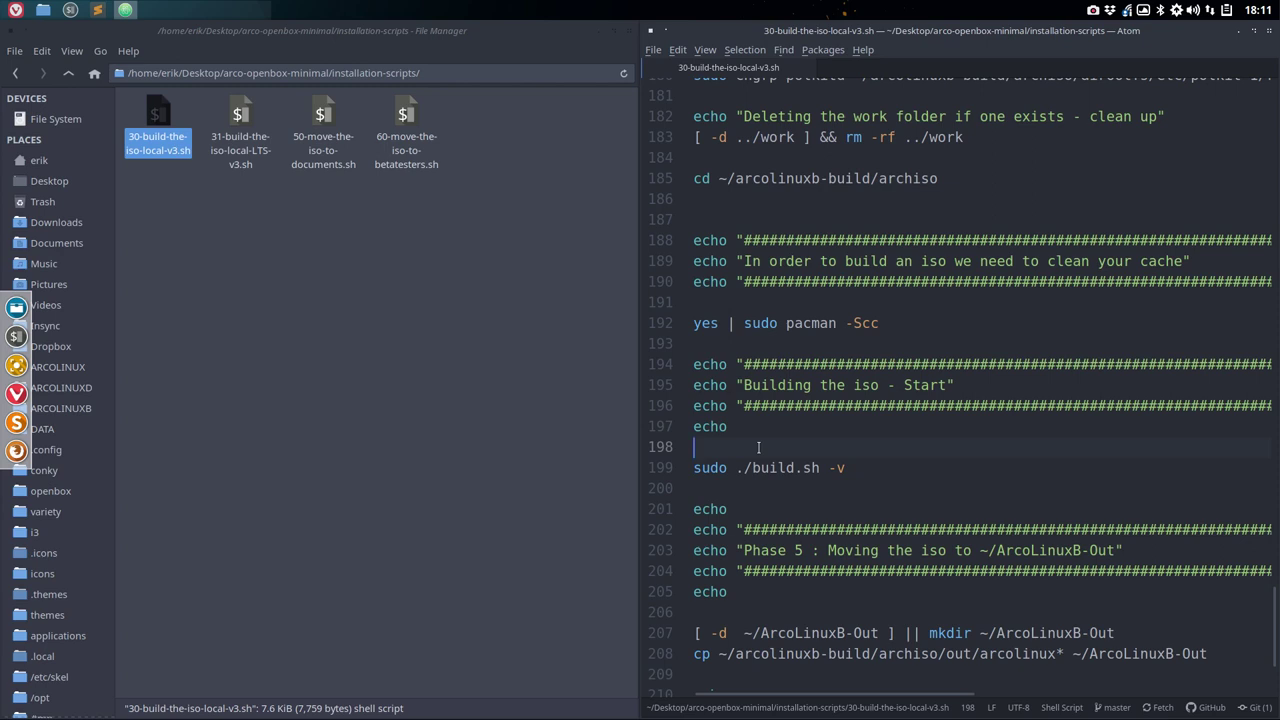
- Add an exit 1 line, padded by blank lines, above sudo ./build.sh -v and save
{"action": "type", "text": "exit 1"}
{"action": "left_click", "coordinate": [752, 427]}
{"action": "key", "text": "Return"}
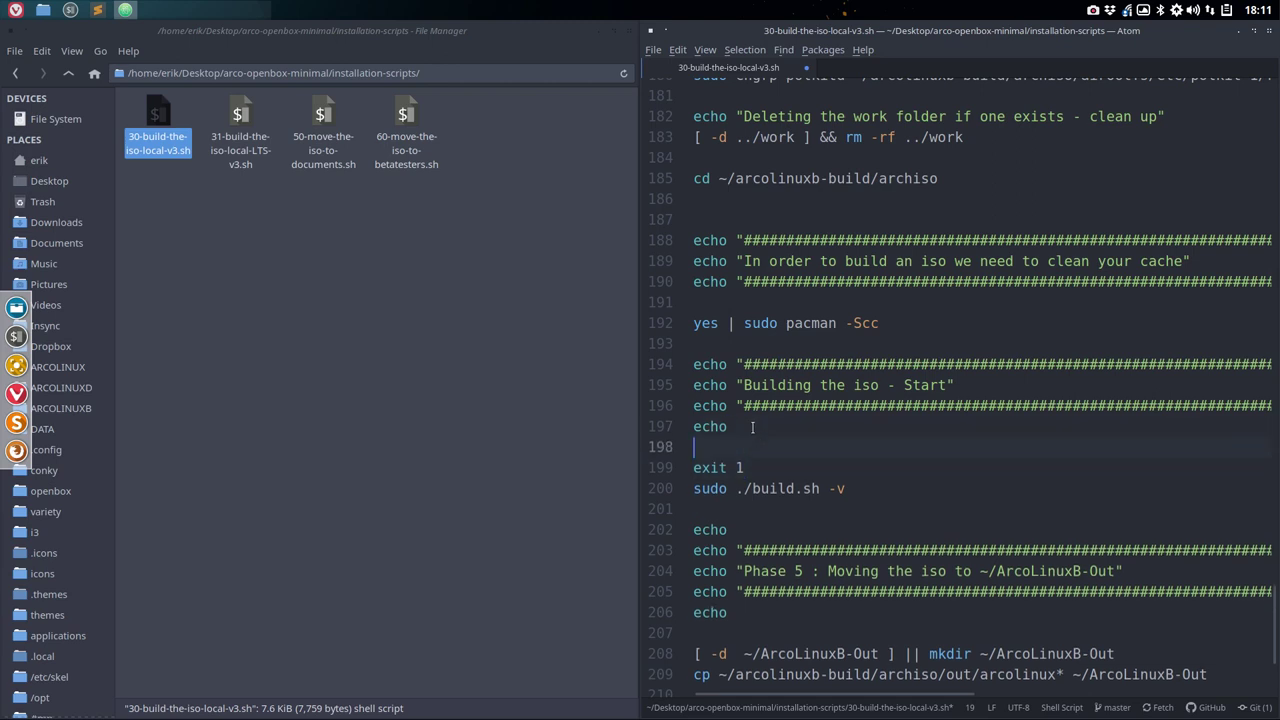
{"action": "key", "text": "ctrl+s"}
{"action": "left_click", "coordinate": [756, 467]}
{"action": "key", "text": "Return"}
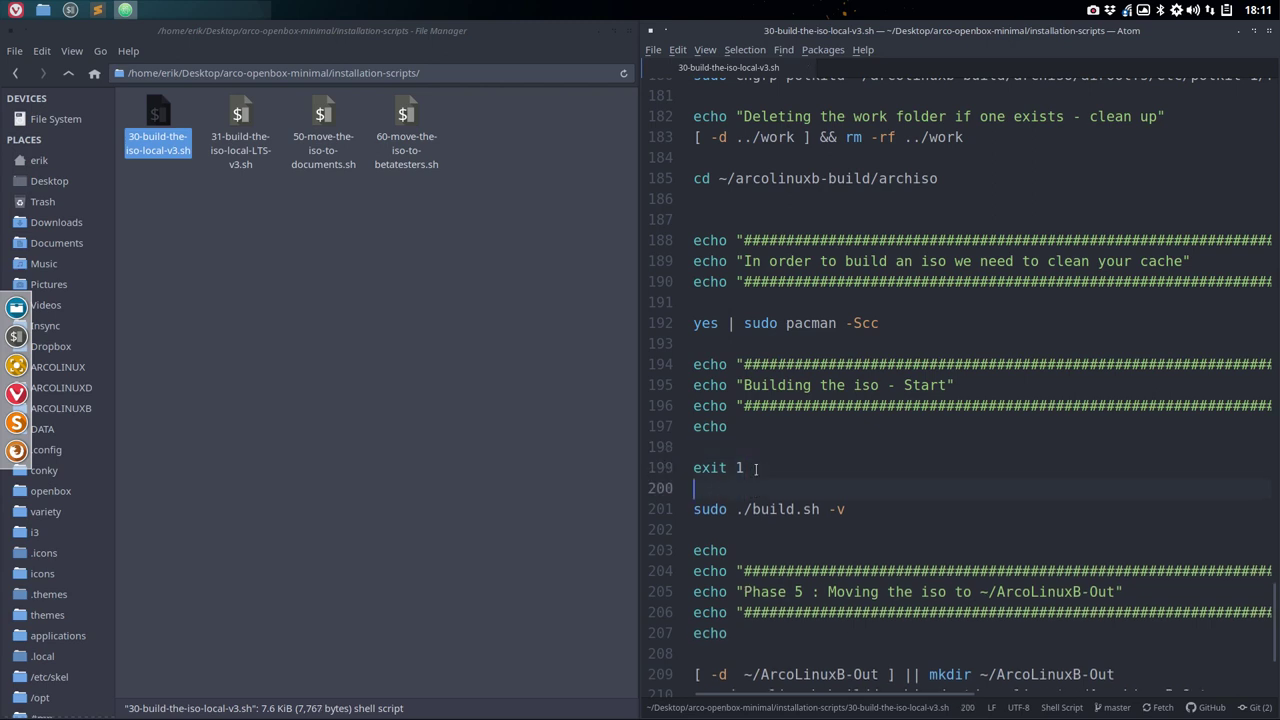
- Check the edit, then close Atom and return to the installation-scripts folder
{"action": "scroll", "coordinate": [867, 516], "scroll_direction": "down", "scroll_amount": 3}
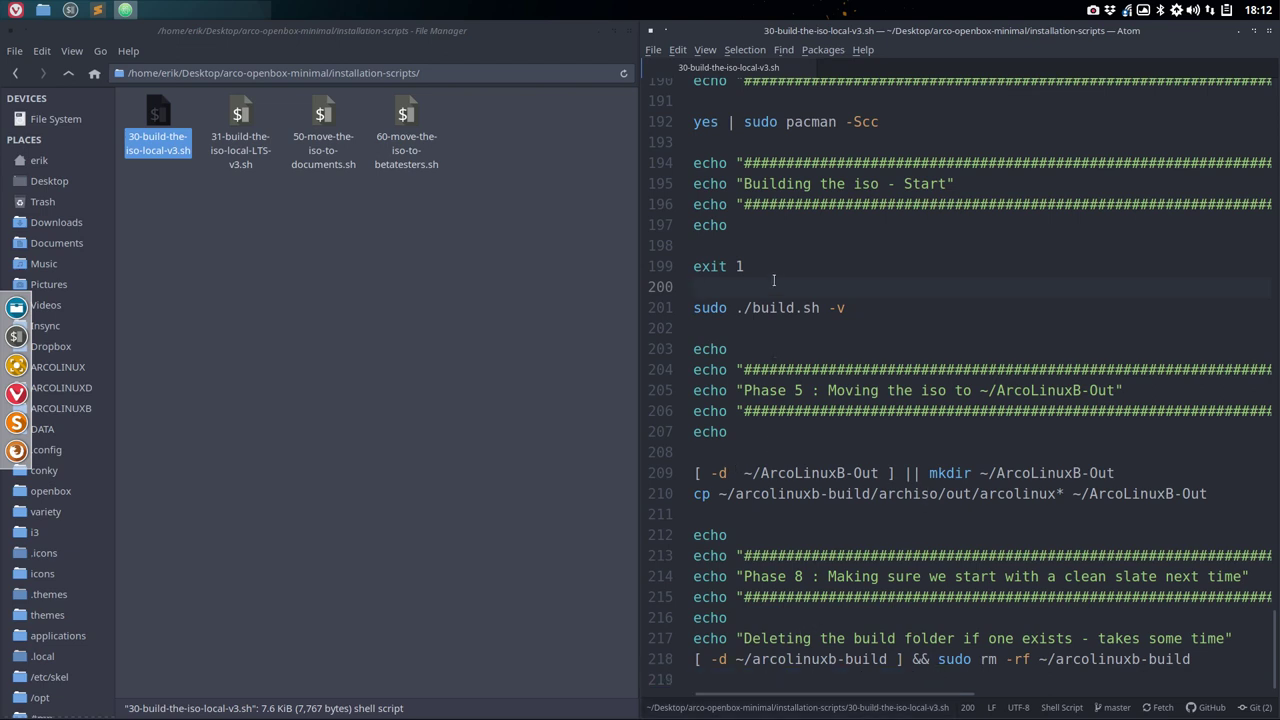
{"action": "key", "text": "Down"}
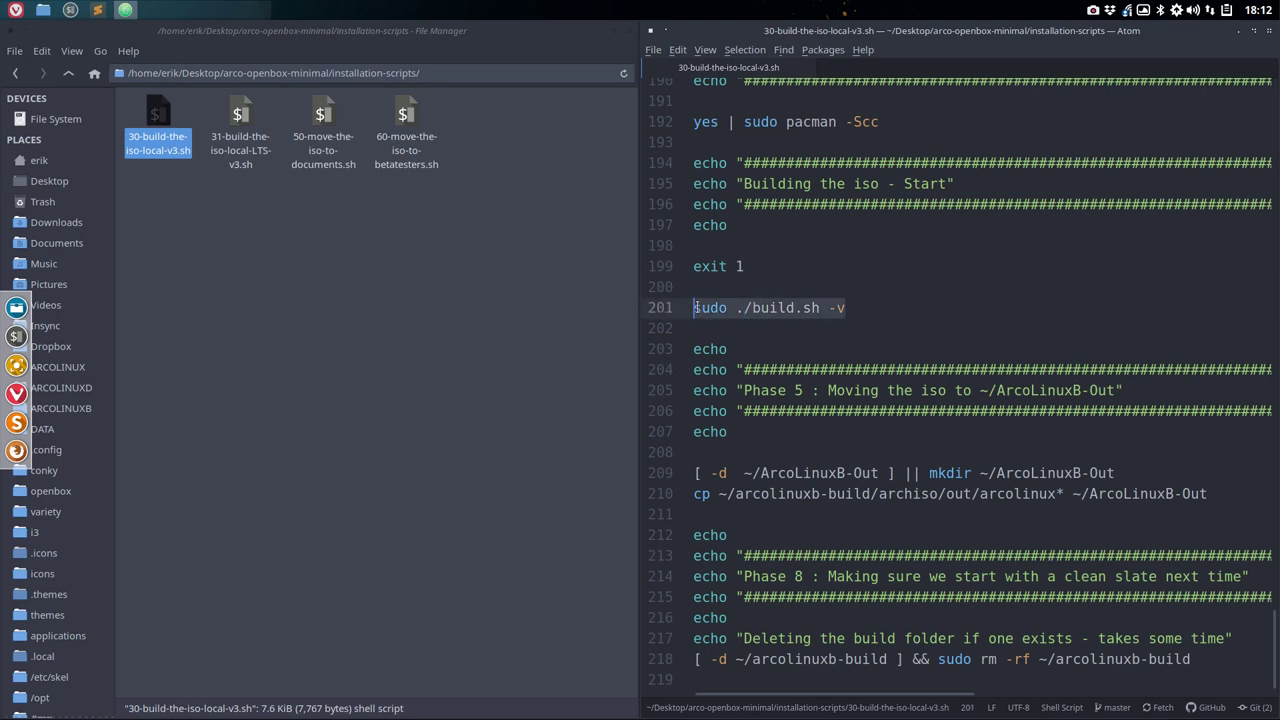
{"action": "left_click", "coordinate": [831, 240]}
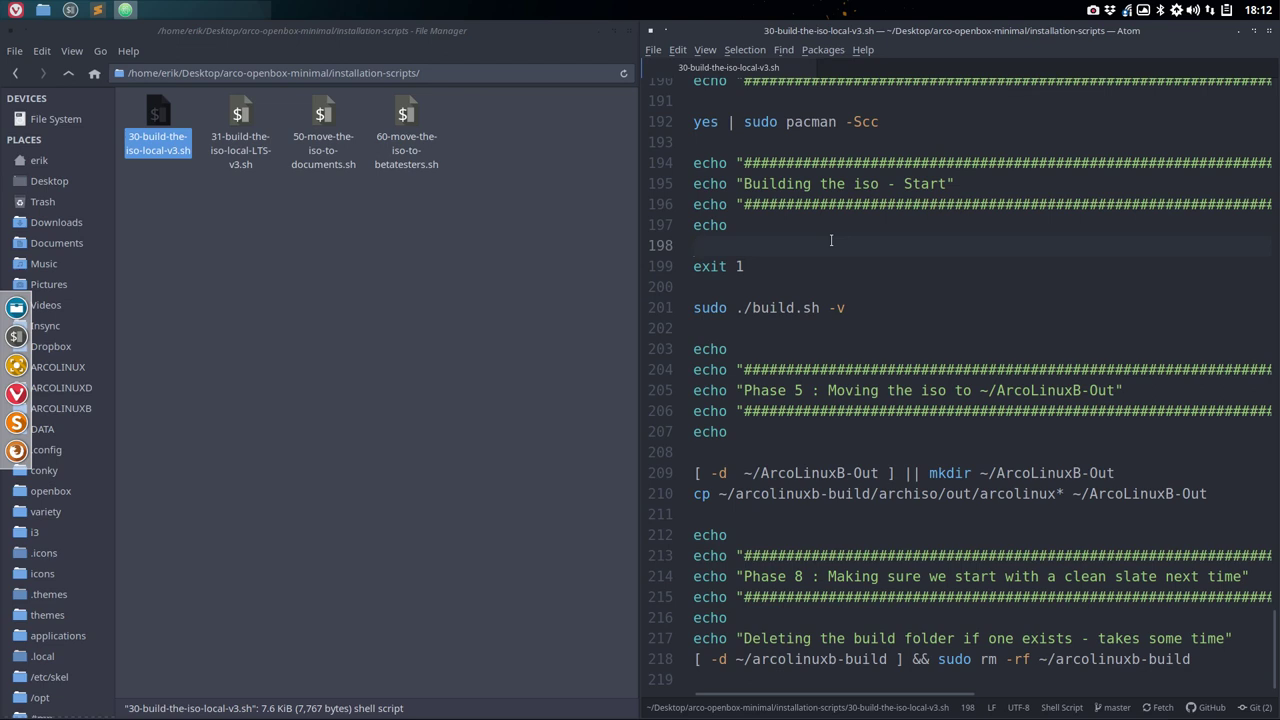
{"action": "left_click", "coordinate": [1270, 31]}
{"action": "left_click", "coordinate": [320, 230]}
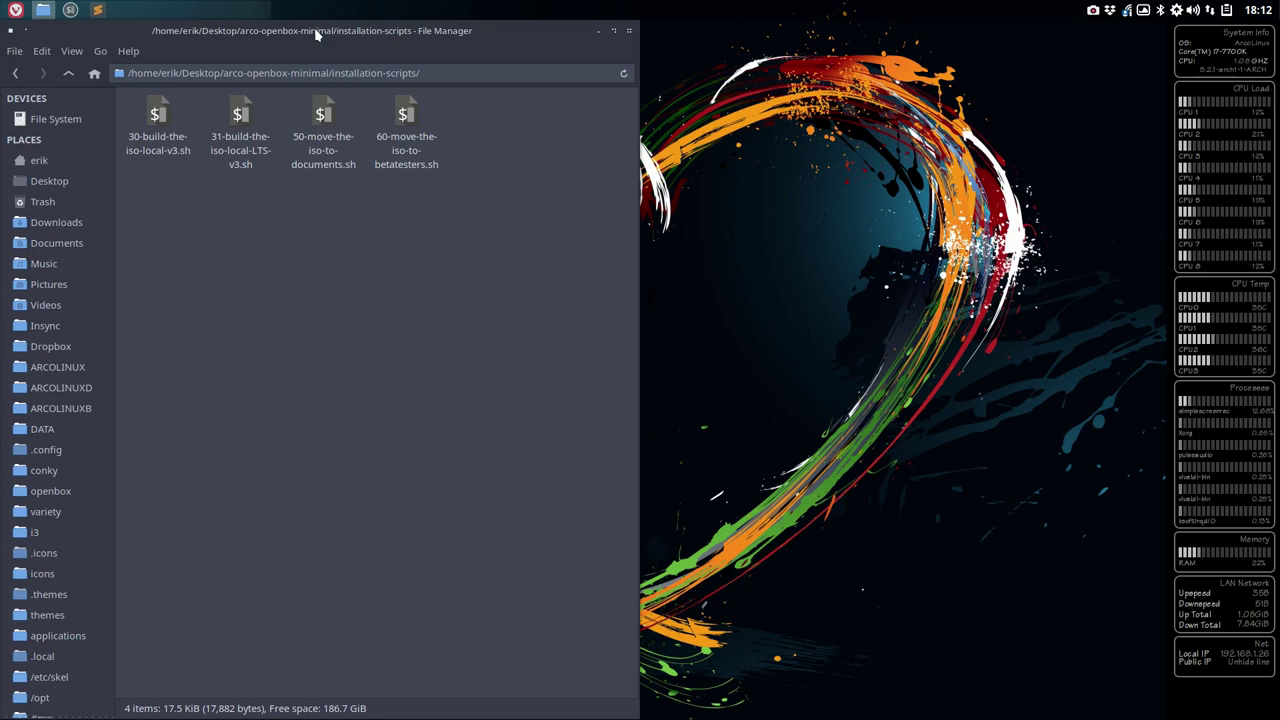
- Open a terminal in the installation-scripts folder, tiled to the right half
{"action": "key", "text": "alt+Tab"}
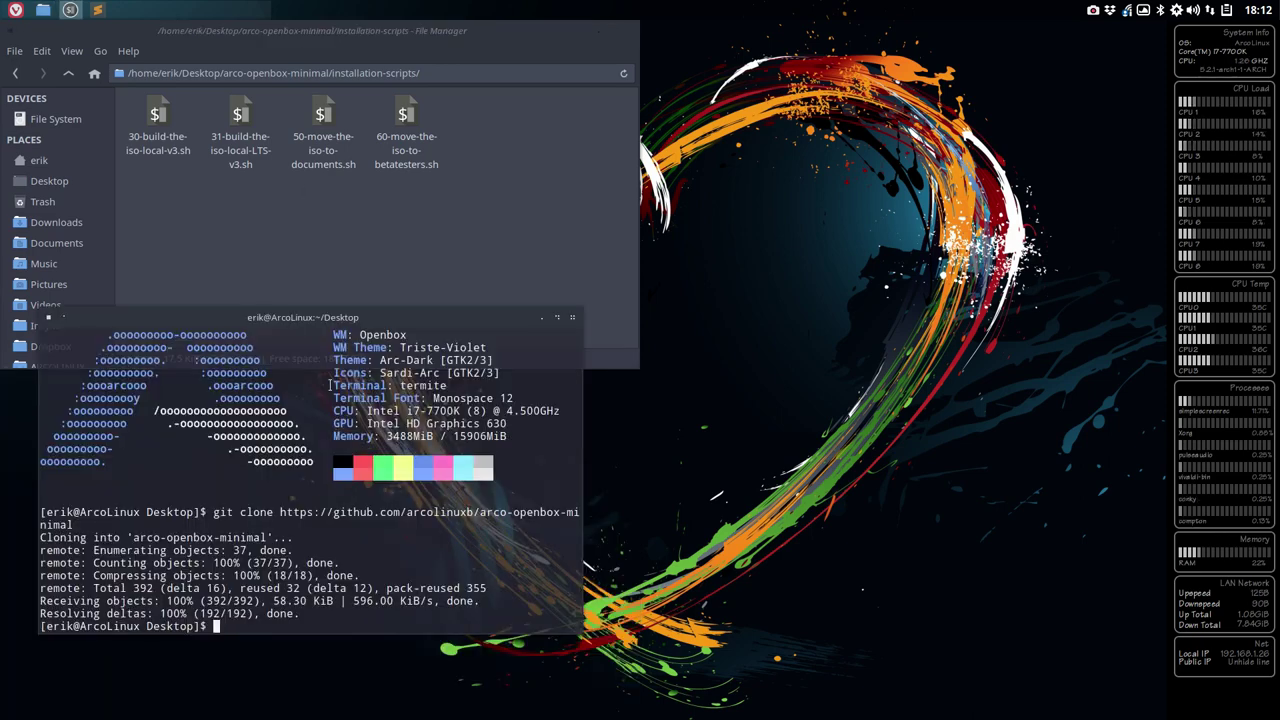
{"action": "left_click", "coordinate": [572, 317]}
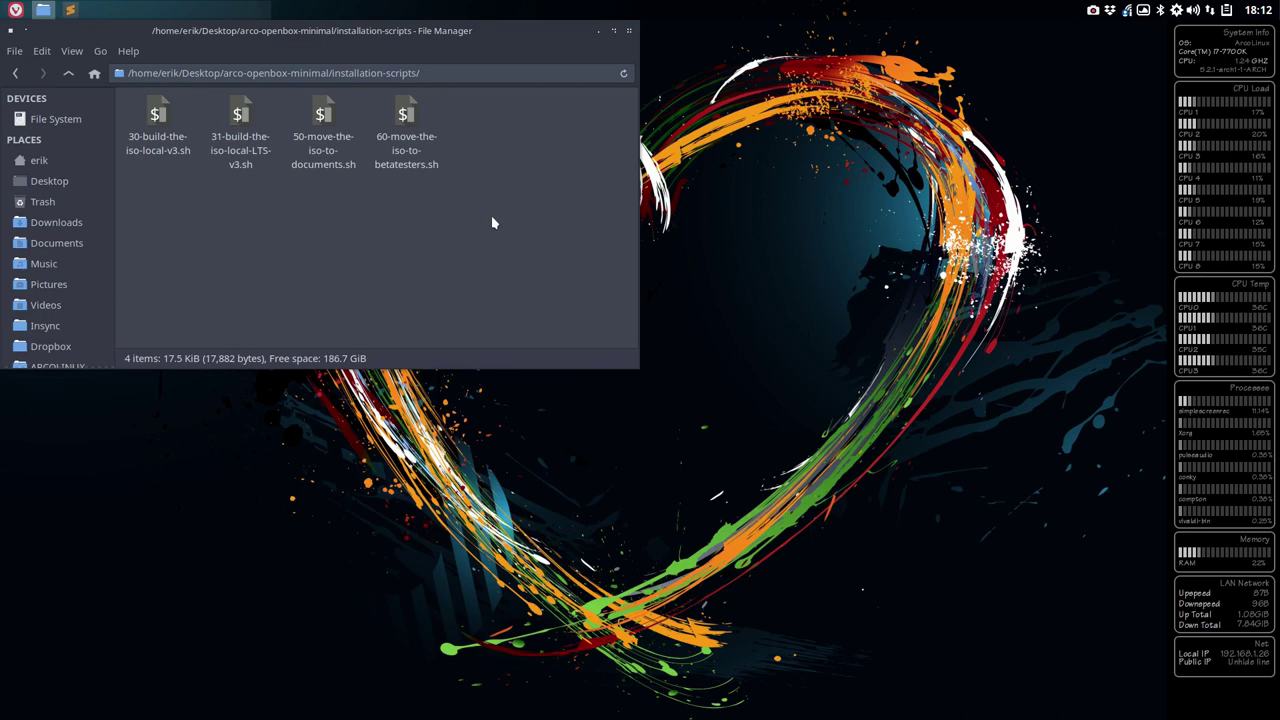
{"action": "right_click", "coordinate": [491, 222]}
{"action": "left_click", "coordinate": [560, 294]}
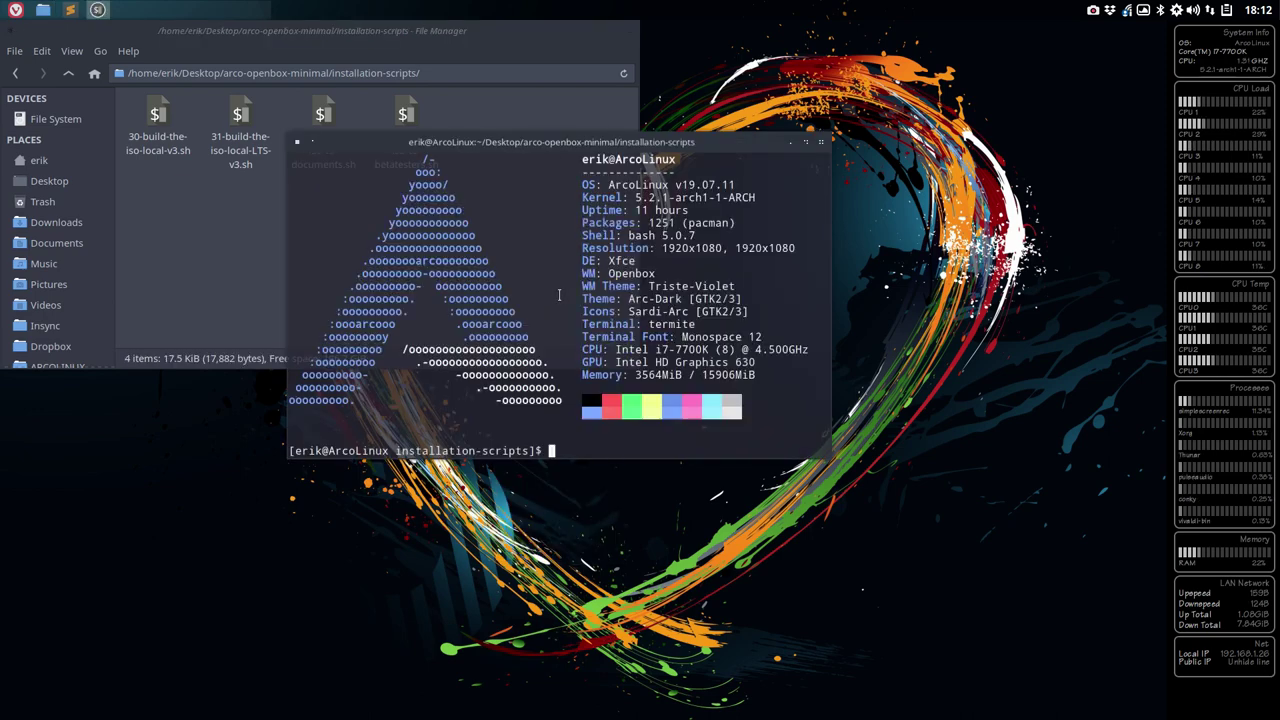
{"action": "key", "text": "super+Right"}
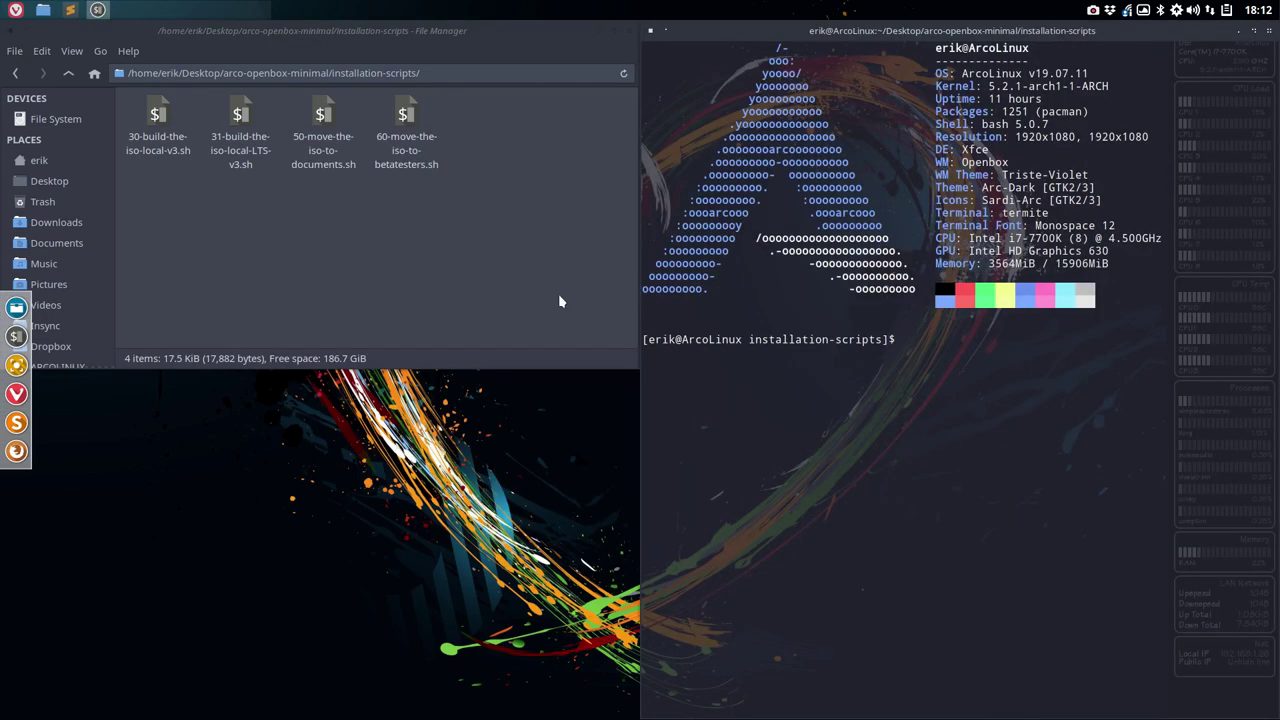
- Run ./30-build-the-iso-local-v3.sh and enter the sudo password
{"action": "type", "text": "./"}
{"action": "key", "text": "BackSpace"}
{"action": "key", "text": "BackSpace"}
{"action": "key", "text": "BackSpace"}
{"action": "key", "text": "BackSpace"}
{"action": "key", "text": "BackSpace"}
{"action": "type", "text": "30"}
{"action": "key", "text": "Tab"}
{"action": "key", "text": "Return"}
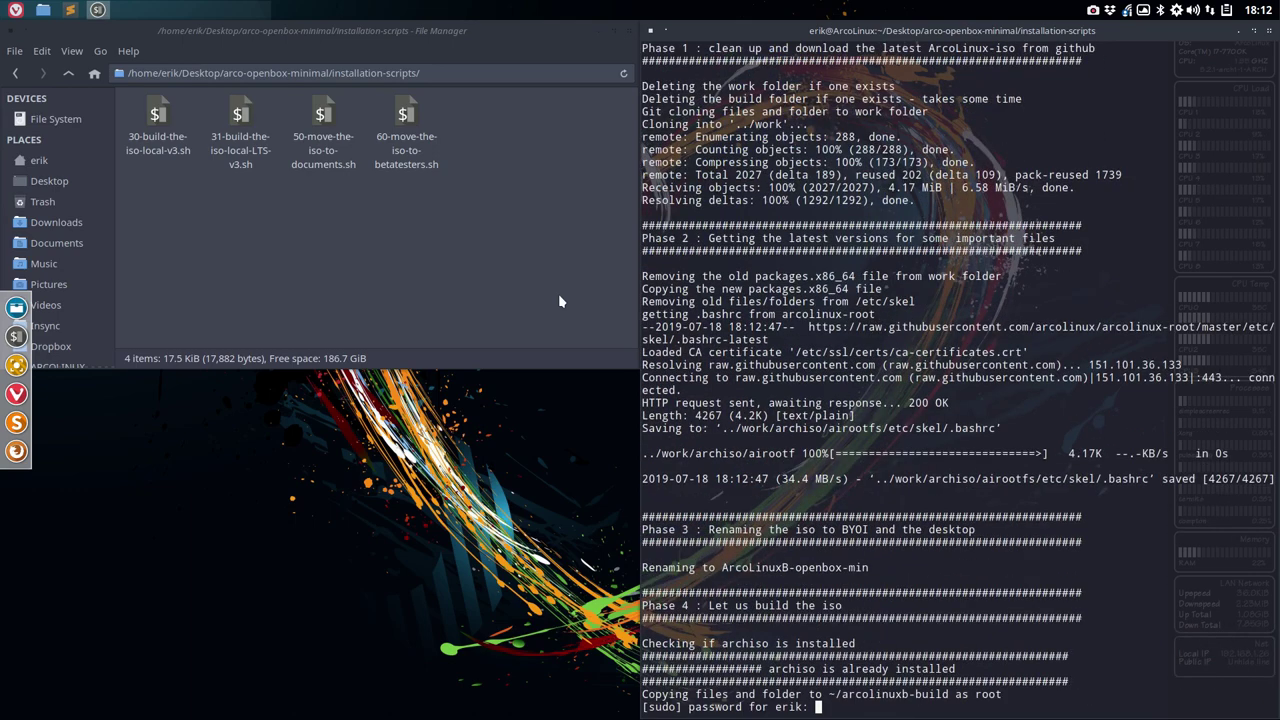
{"action": "key", "text": "Return"}
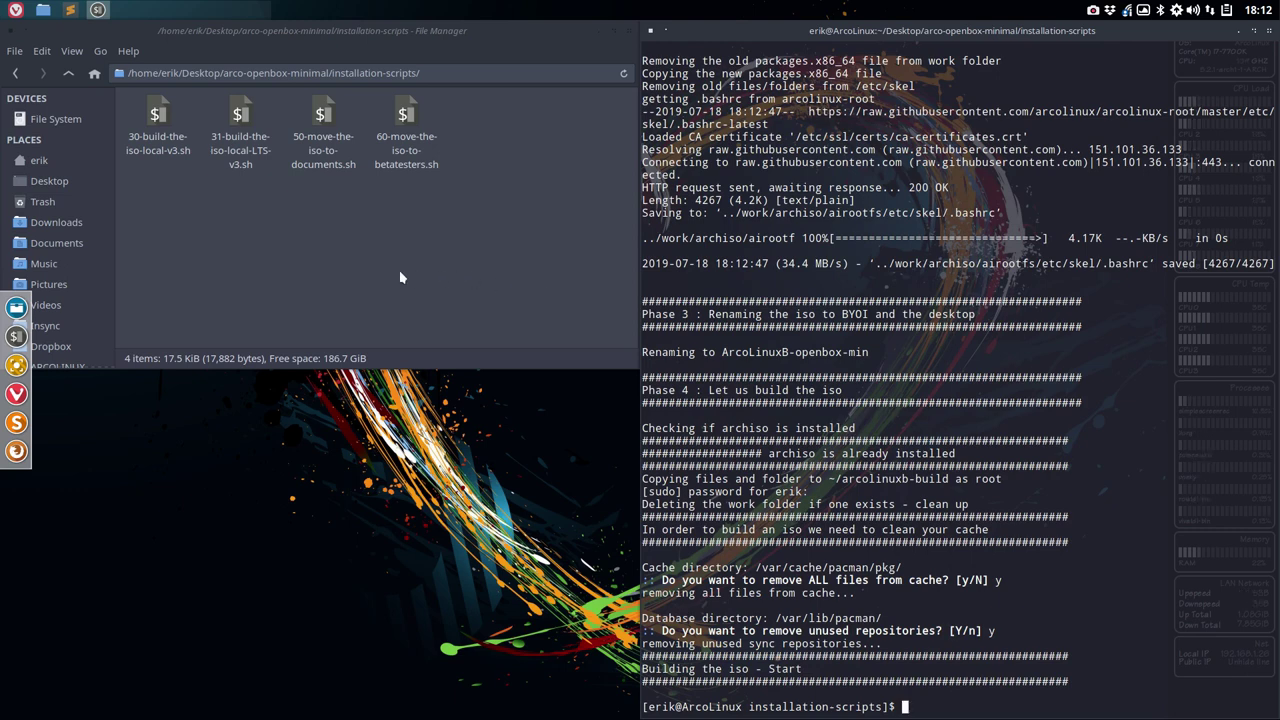
- Navigate the file manager to ~/arcolinuxb-build/archiso
{"action": "left_click", "coordinate": [560, 301]}
{"action": "left_click", "coordinate": [69, 74]}
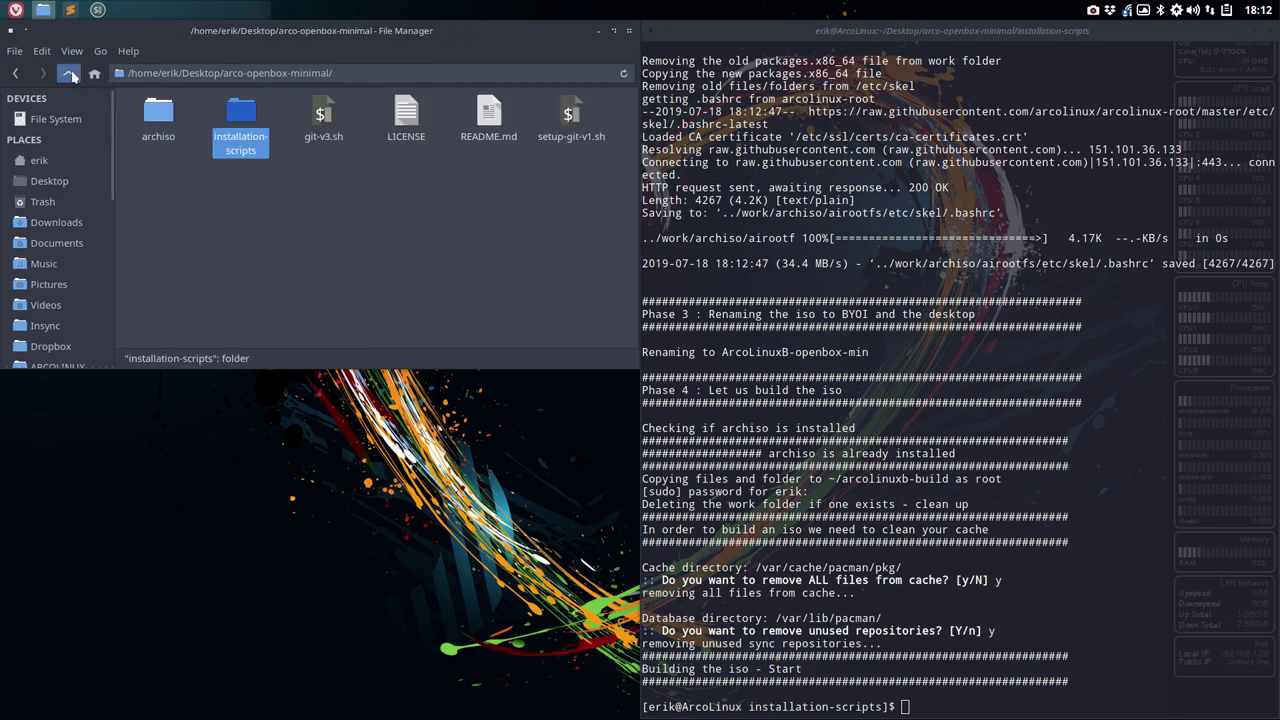
{"action": "left_click", "coordinate": [70, 75]}
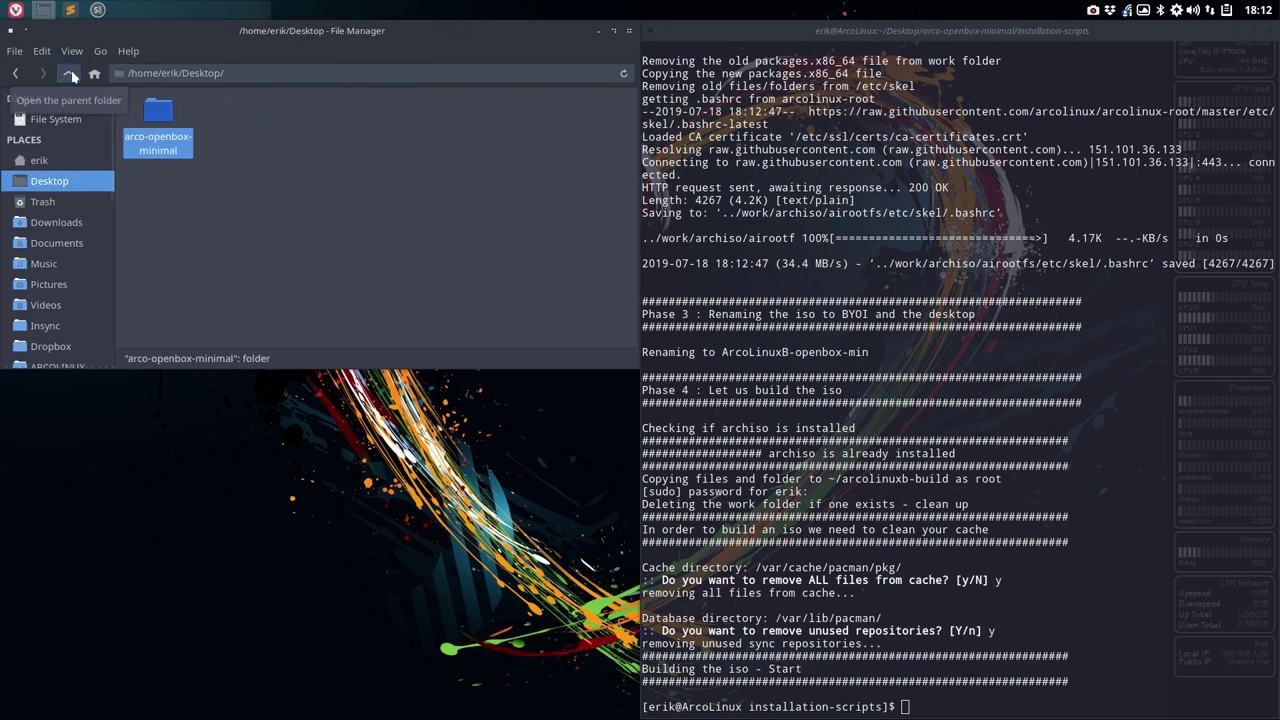
{"action": "double_click", "coordinate": [155, 118]}
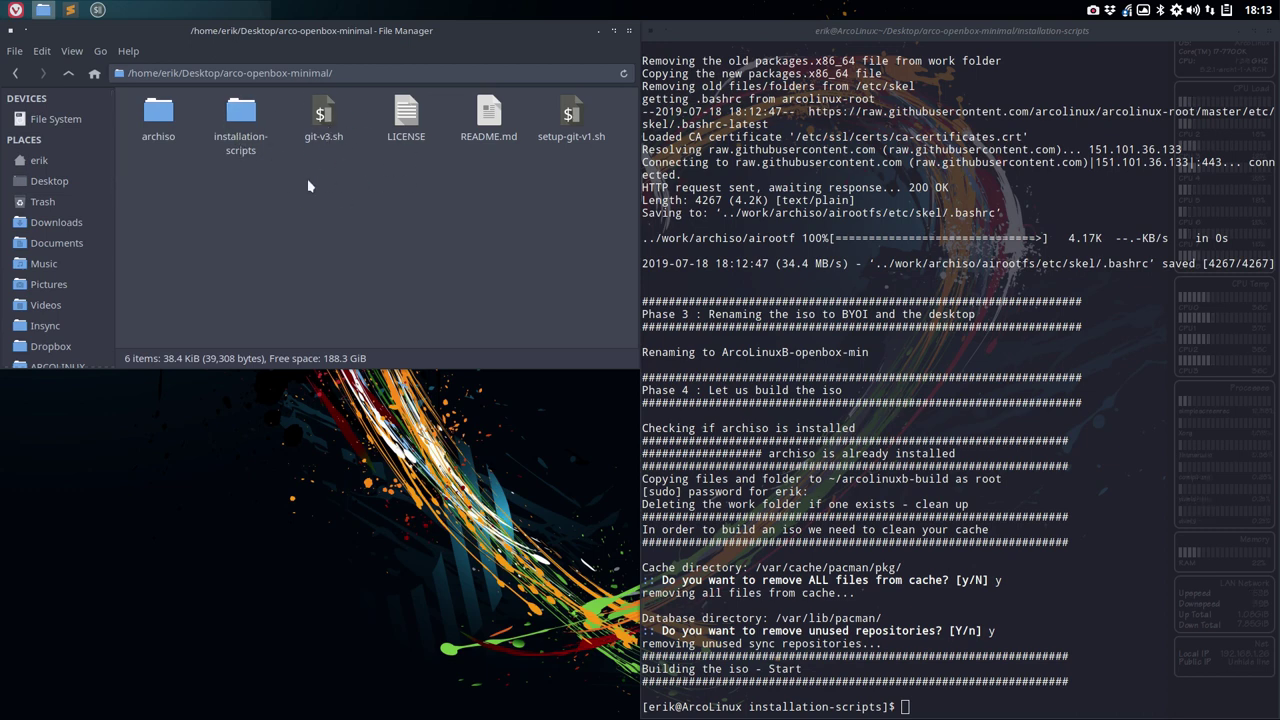
{"action": "left_click", "coordinate": [88, 168]}
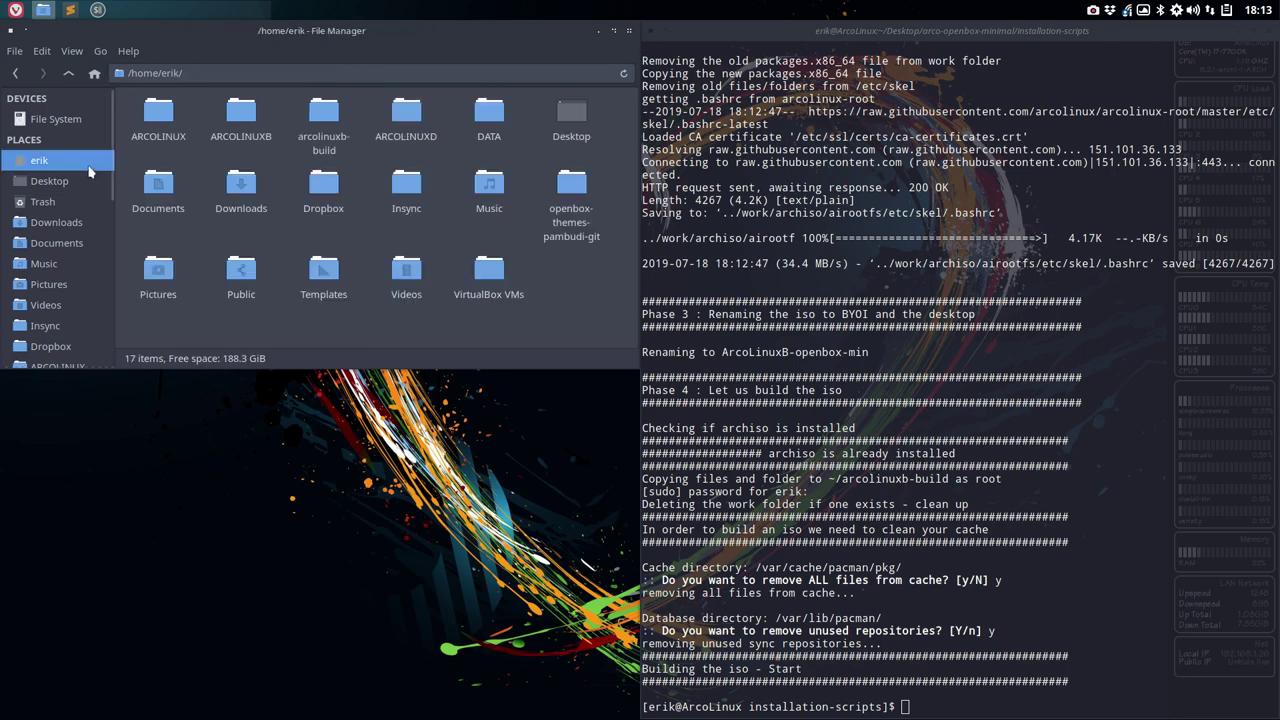
{"action": "double_click", "coordinate": [325, 114]}
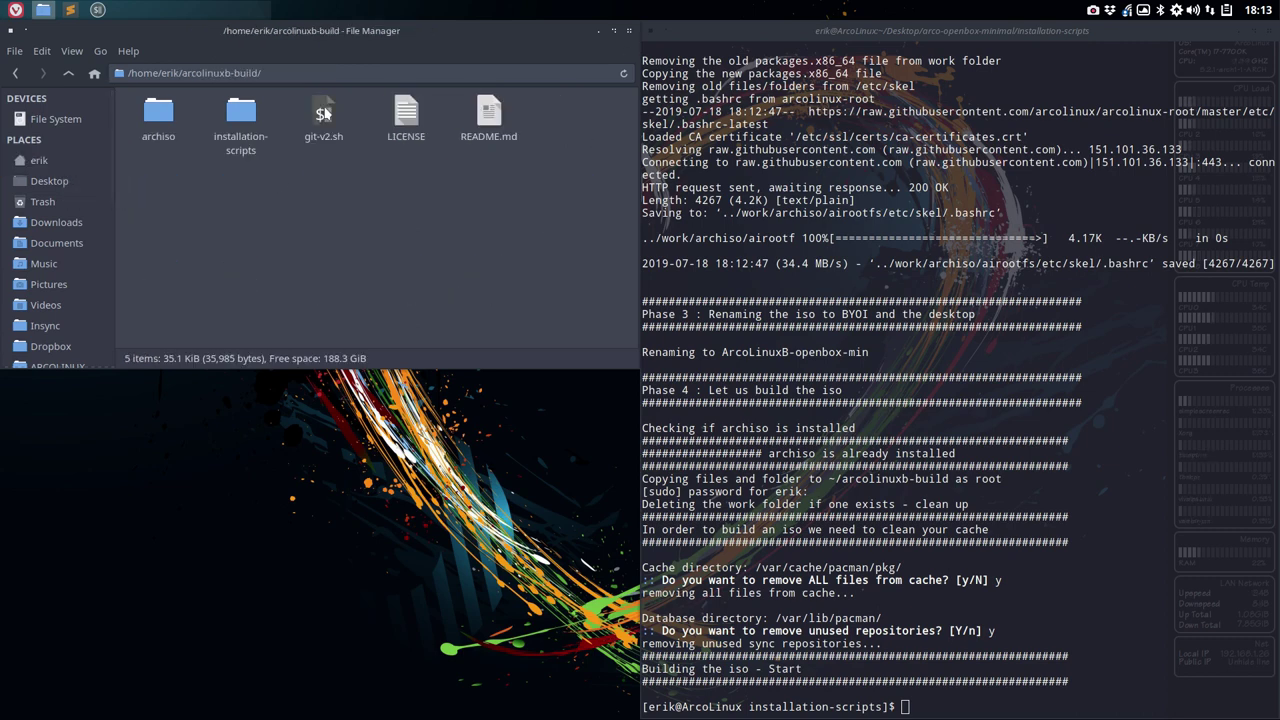
{"action": "double_click", "coordinate": [164, 113]}
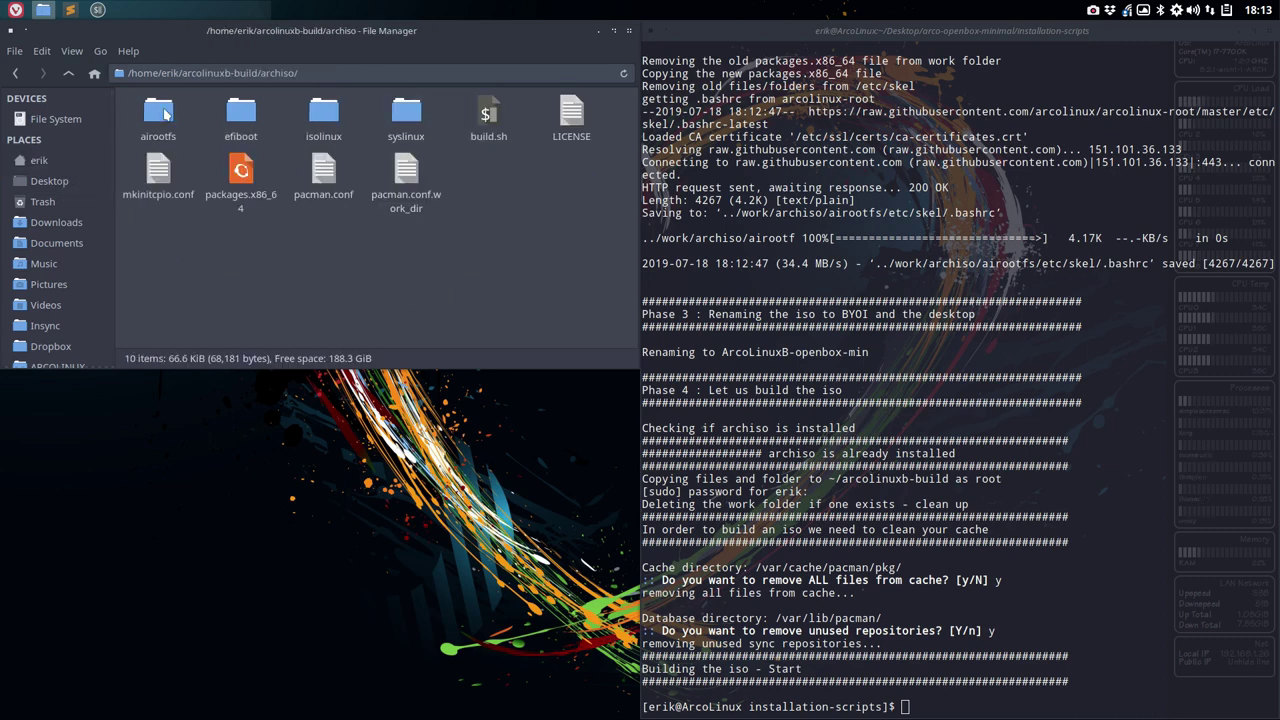
- Inspect build.sh in the archiso folder and the saved .bashrc path in the output
{"action": "left_click", "coordinate": [488, 122]}
{"action": "left_click", "coordinate": [491, 251]}
{"action": "left_click_drag", "start_coordinate": [876, 263], "coordinate": [1166, 264]}
{"action": "scroll", "coordinate": [980, 278], "scroll_direction": "up", "scroll_amount": 8}
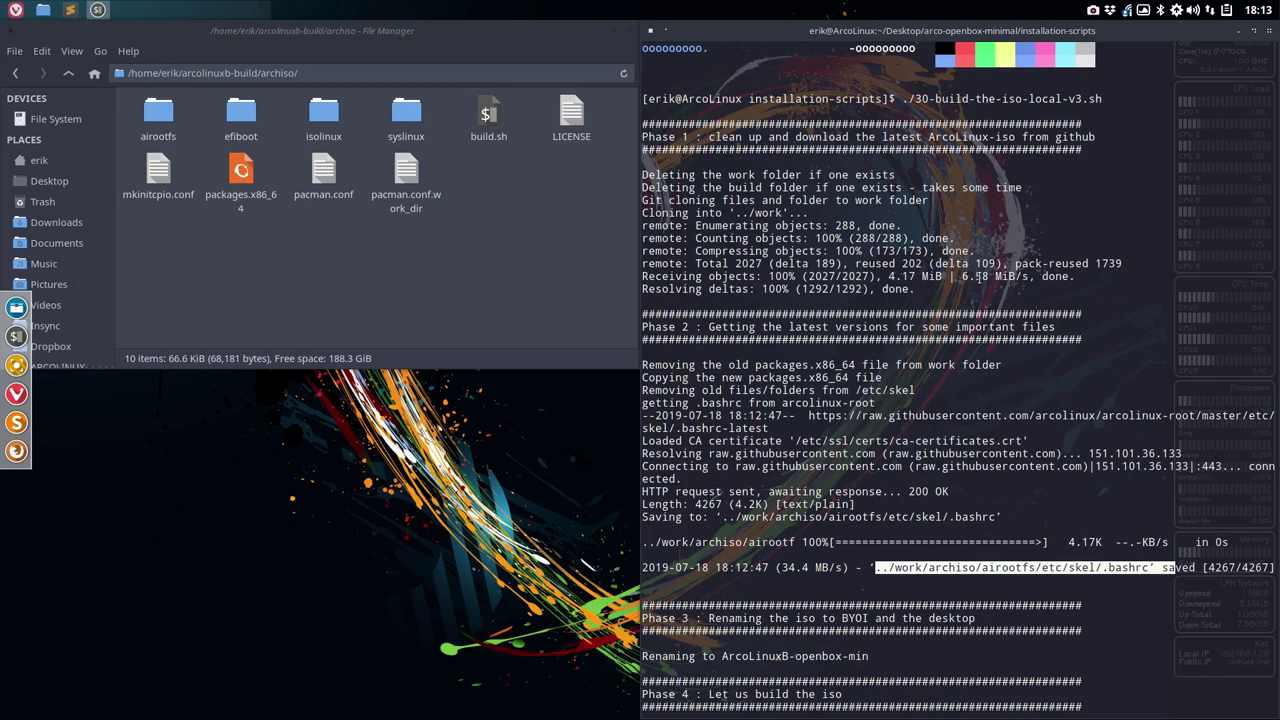
{"action": "scroll", "coordinate": [980, 278], "scroll_direction": "down", "scroll_amount": 8}
{"action": "scroll", "coordinate": [980, 278], "scroll_direction": "up", "scroll_amount": 4}
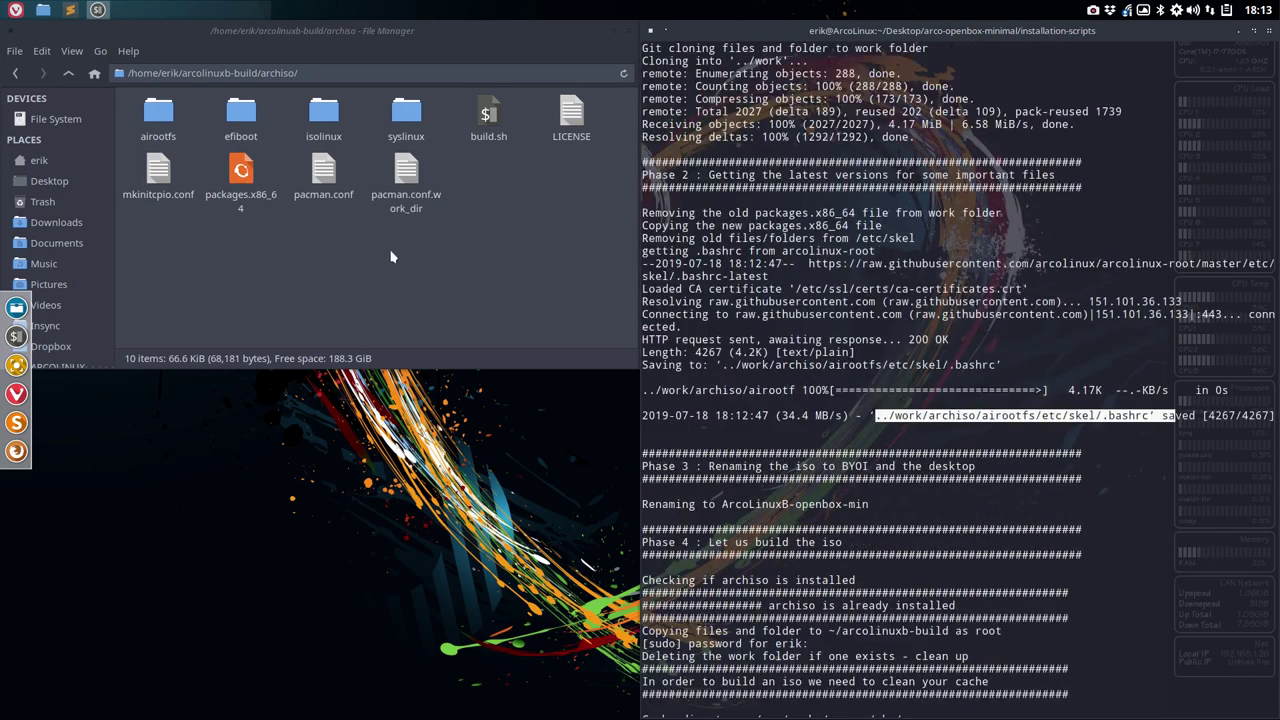
- Confirm line 626 of packages.x86_64 is openbox-themes-pambudi-git, then close Sublime and select build.sh
{"action": "double_click", "coordinate": [240, 172]}
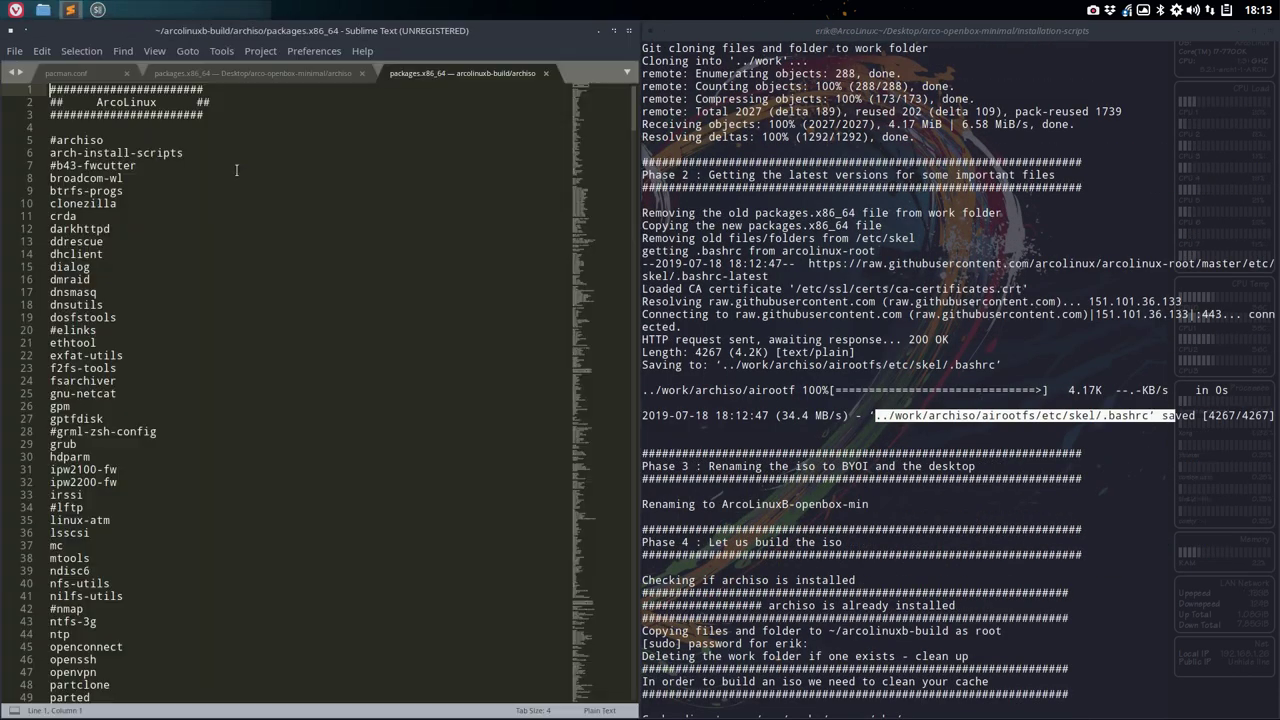
{"action": "scroll", "coordinate": [237, 180], "scroll_direction": "down", "scroll_amount": 20}
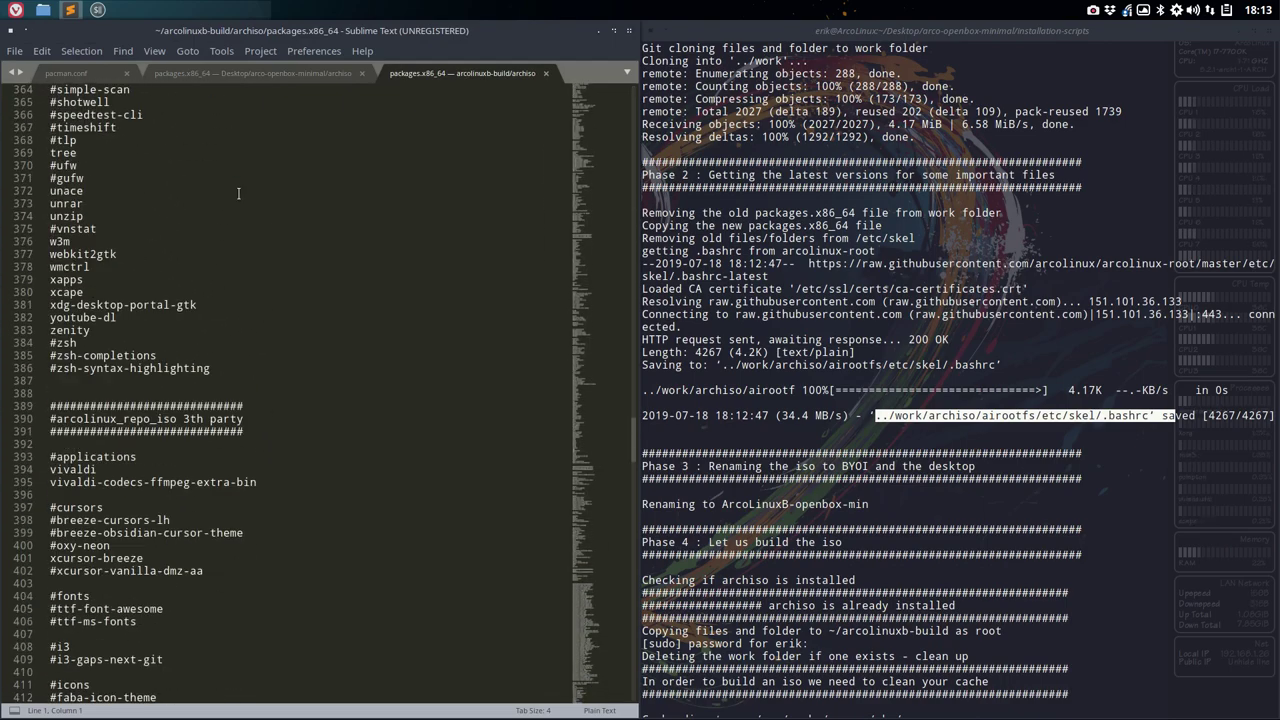
{"action": "scroll", "coordinate": [238, 193], "scroll_direction": "down", "scroll_amount": 20}
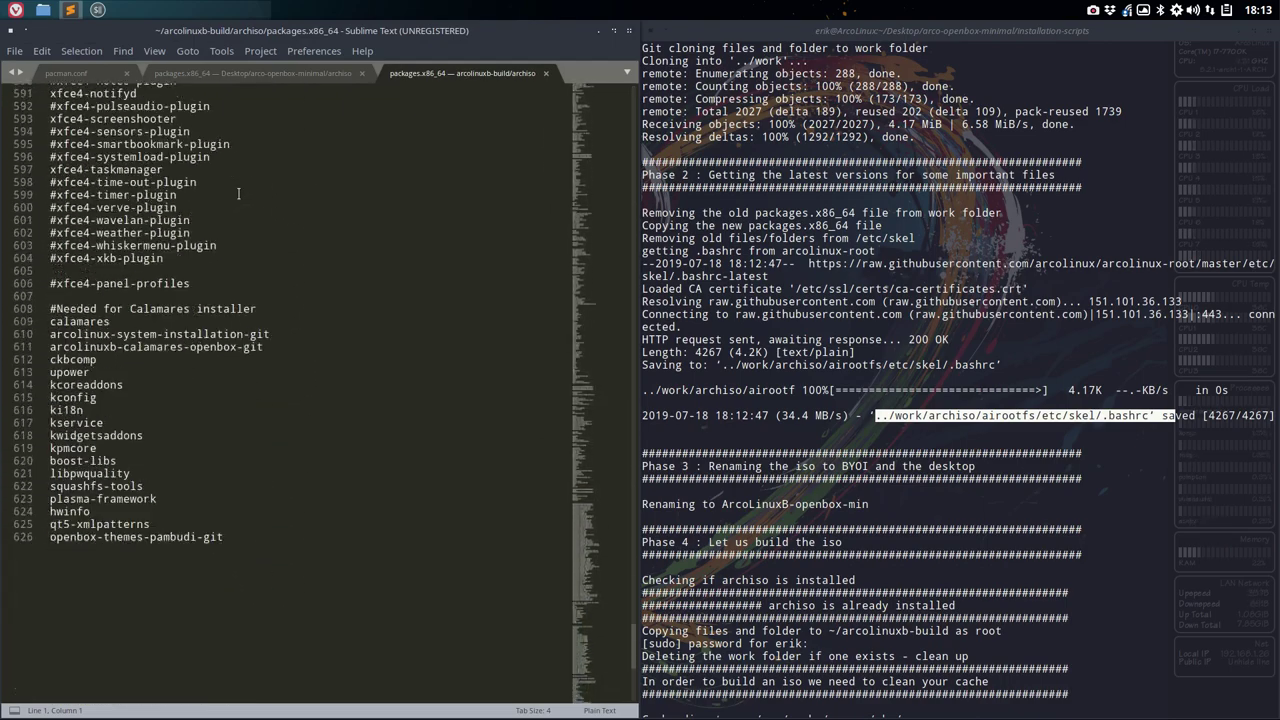
{"action": "scroll", "coordinate": [238, 193], "scroll_direction": "down", "scroll_amount": 5}
{"action": "left_click", "coordinate": [66, 287]}
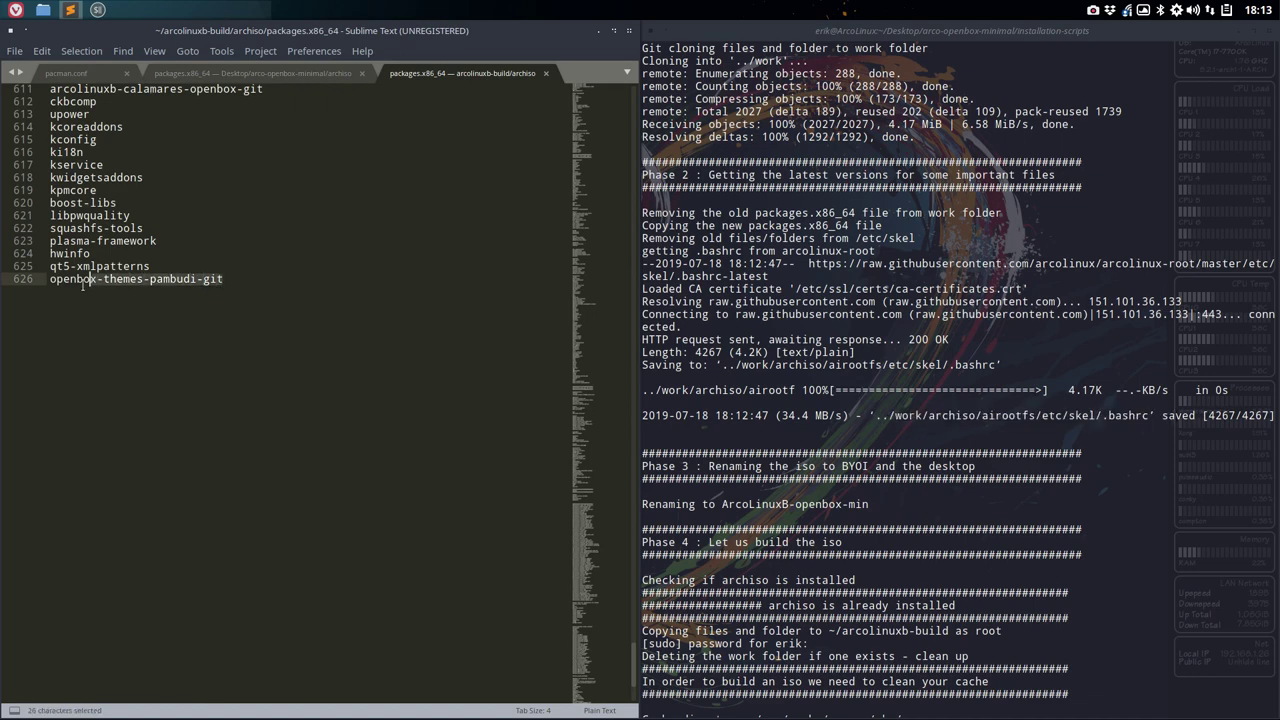
{"action": "left_click_drag", "start_coordinate": [66, 287], "coordinate": [45, 283]}
{"action": "left_click", "coordinate": [629, 33]}
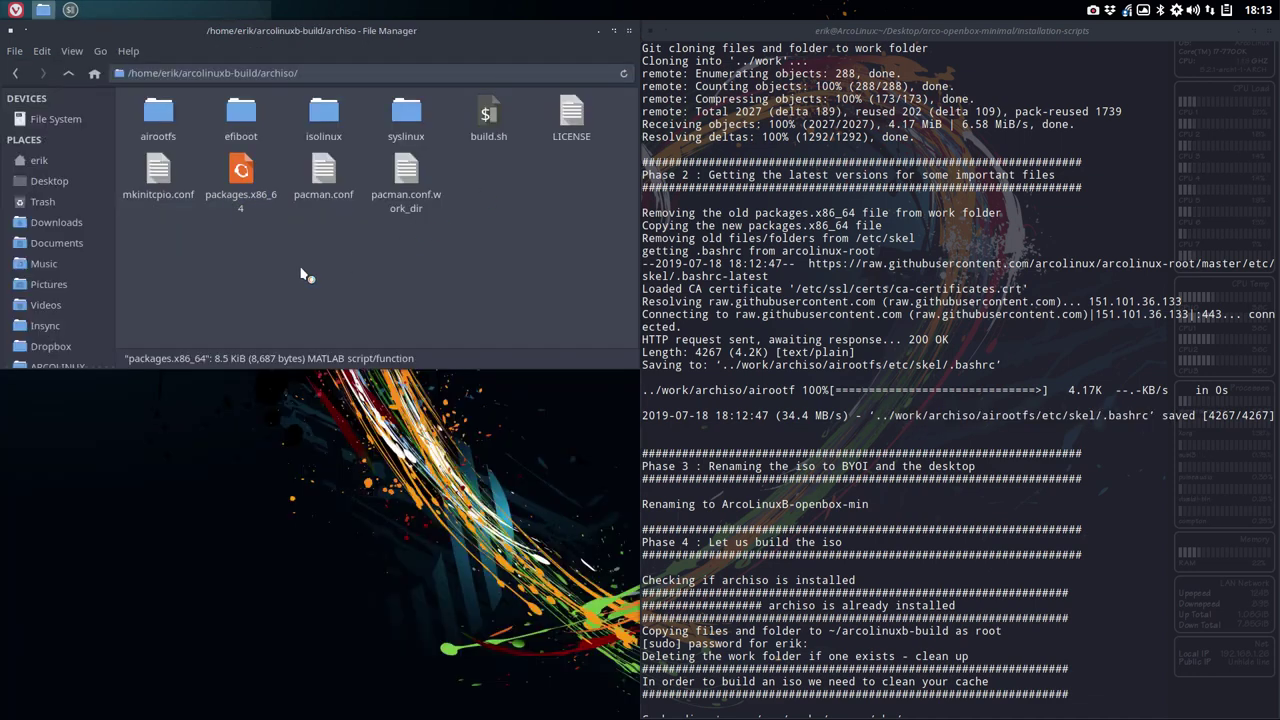
{"action": "left_click", "coordinate": [490, 116]}
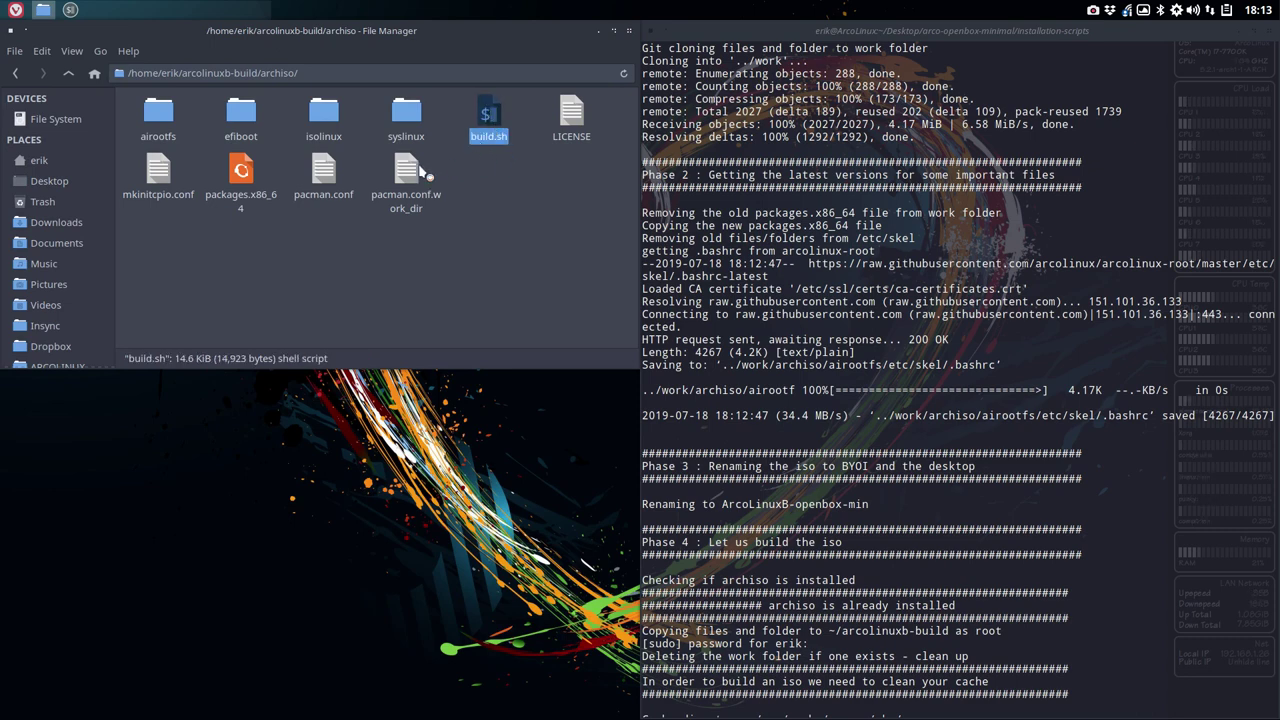
- Copy the three teaching_repo lines (119-121) from /etc/pacman.conf
{"action": "left_click", "coordinate": [323, 175]}
{"action": "double_click", "coordinate": [323, 175]}
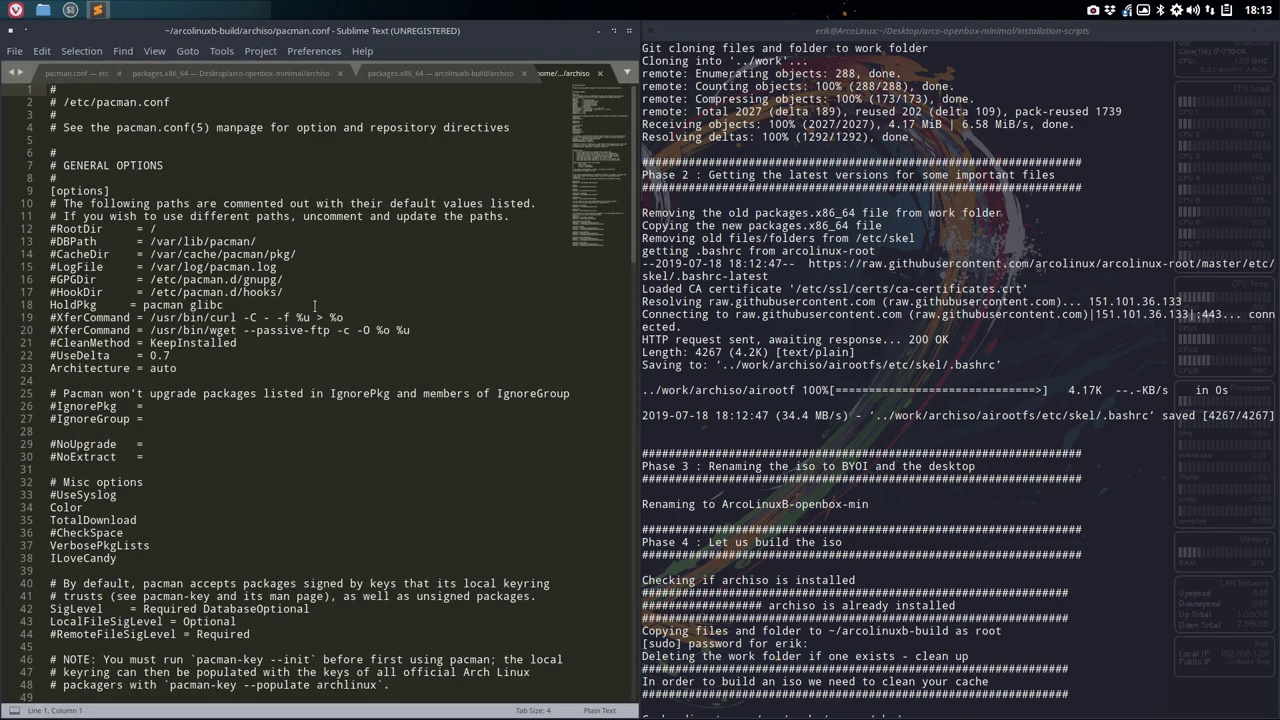
{"action": "scroll", "coordinate": [311, 310], "scroll_direction": "down", "scroll_amount": 20}
{"action": "scroll", "coordinate": [311, 310], "scroll_direction": "up", "scroll_amount": 3}
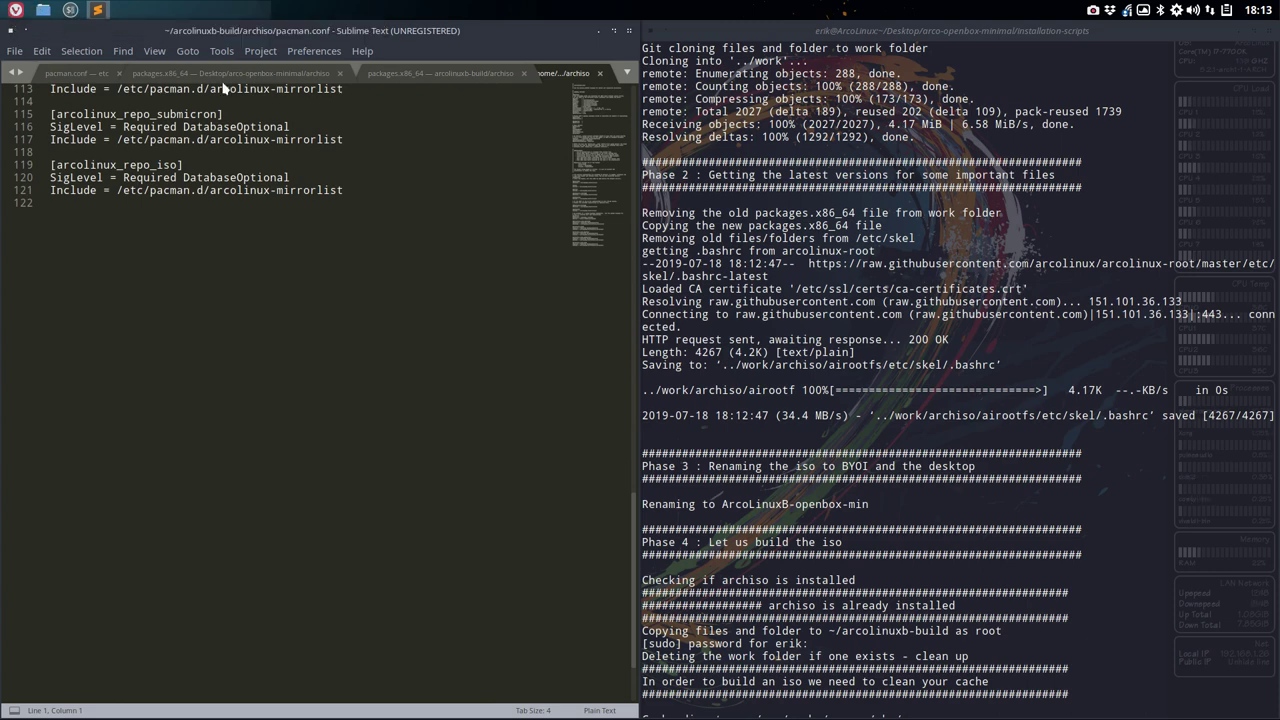
{"action": "left_click", "coordinate": [194, 78]}
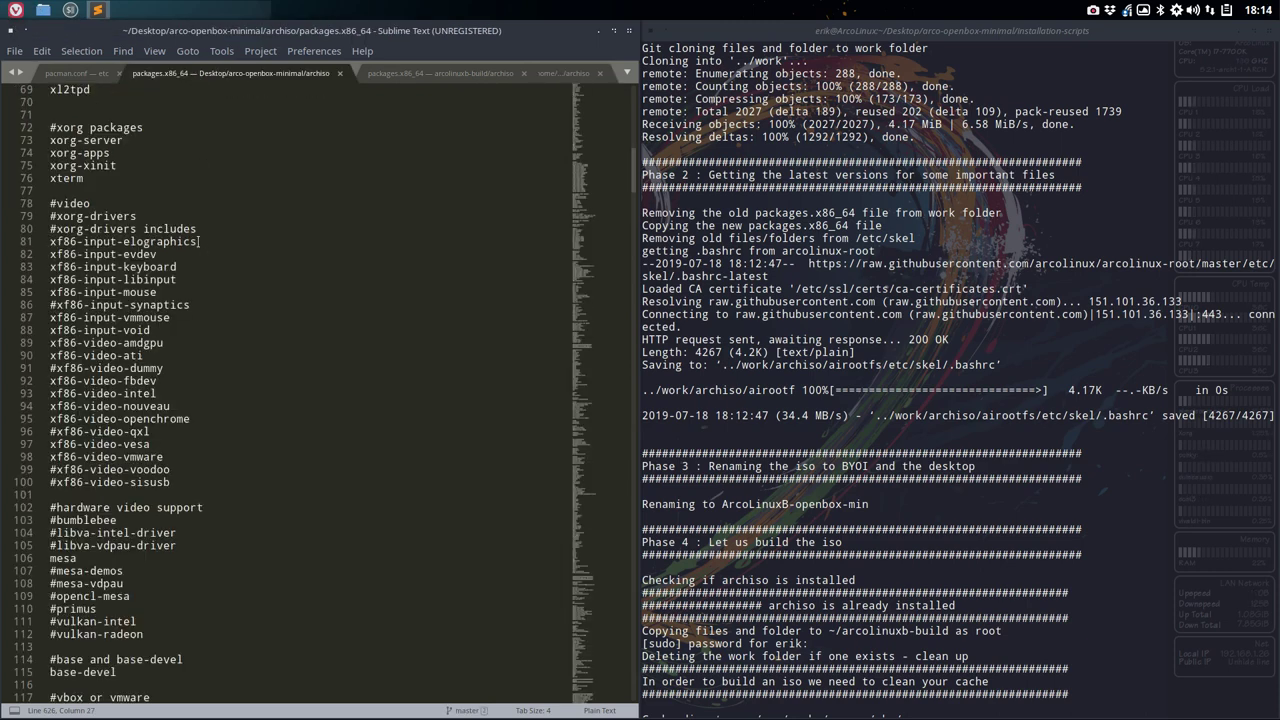
{"action": "left_click", "coordinate": [78, 73]}
{"action": "scroll", "coordinate": [124, 398], "scroll_direction": "down", "scroll_amount": 20}
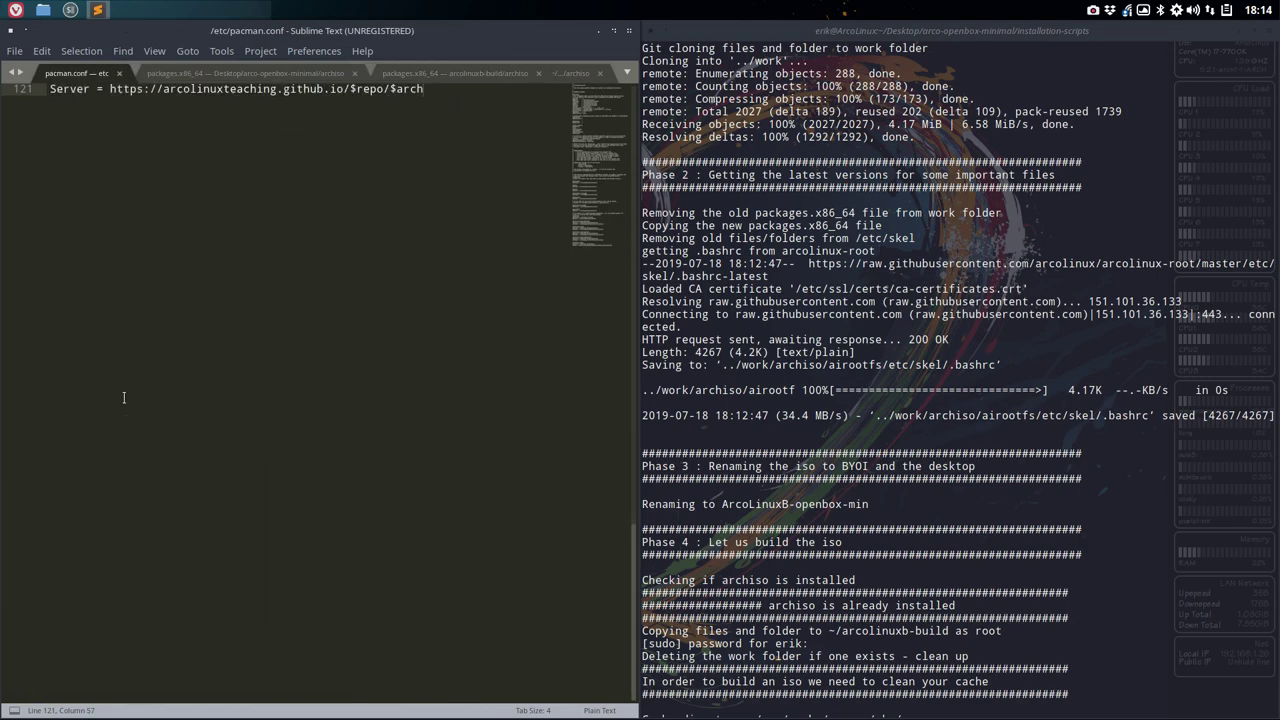
{"action": "scroll", "coordinate": [124, 398], "scroll_direction": "up", "scroll_amount": 5}
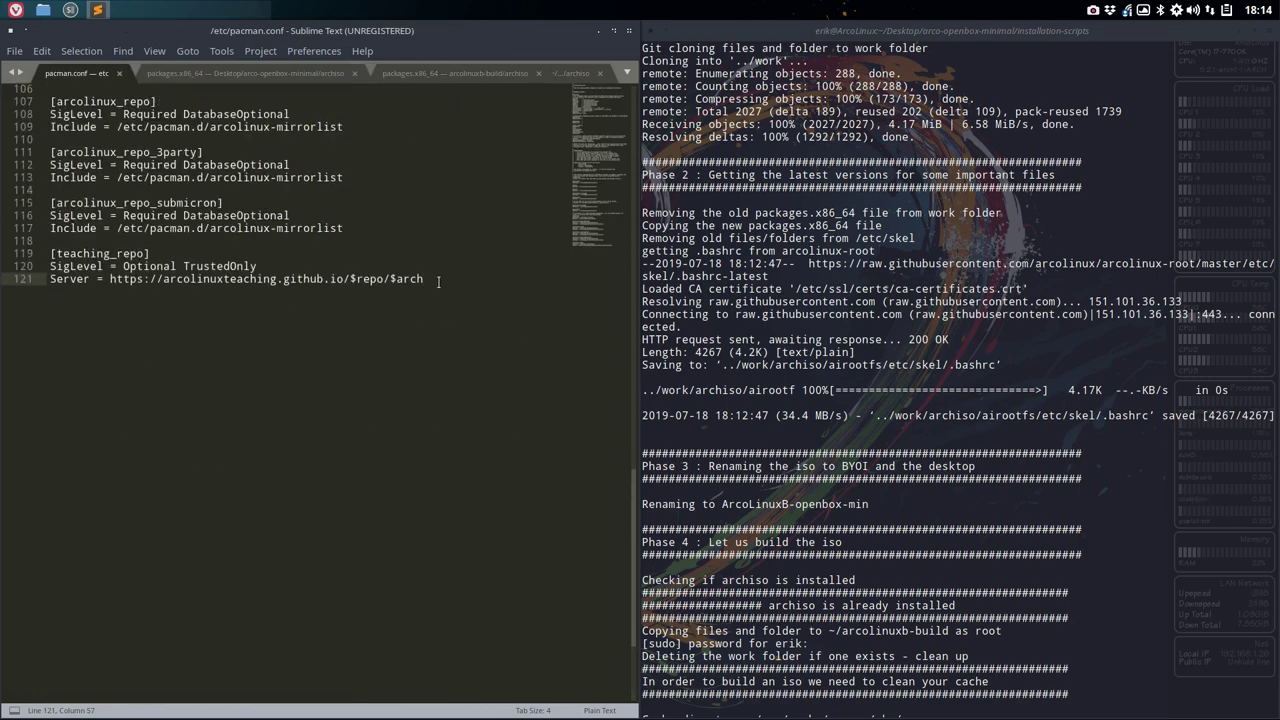
{"action": "left_click_drag", "start_coordinate": [438, 281], "coordinate": [43, 251]}
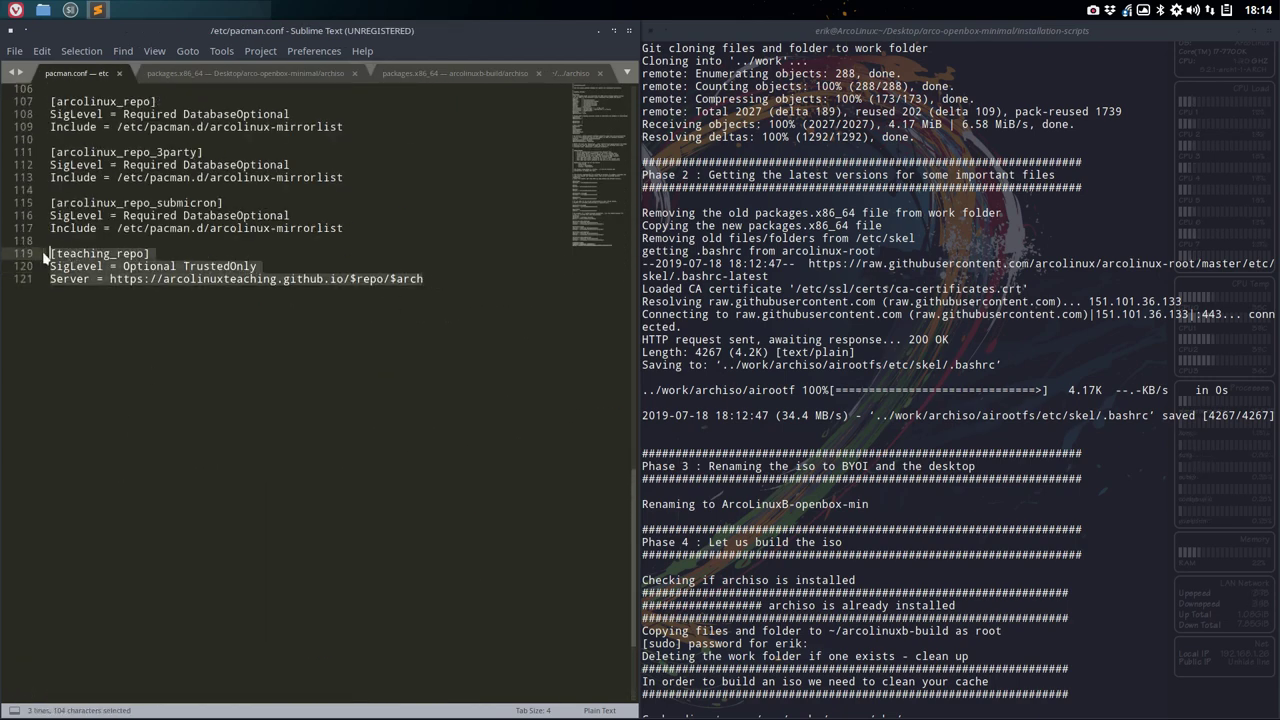
{"action": "key", "text": "ctrl+c"}
- Close both packages.x86_64 tabs, leaving the archiso pacman.conf showing
{"action": "left_click", "coordinate": [321, 75]}
{"action": "left_click", "coordinate": [353, 75]}
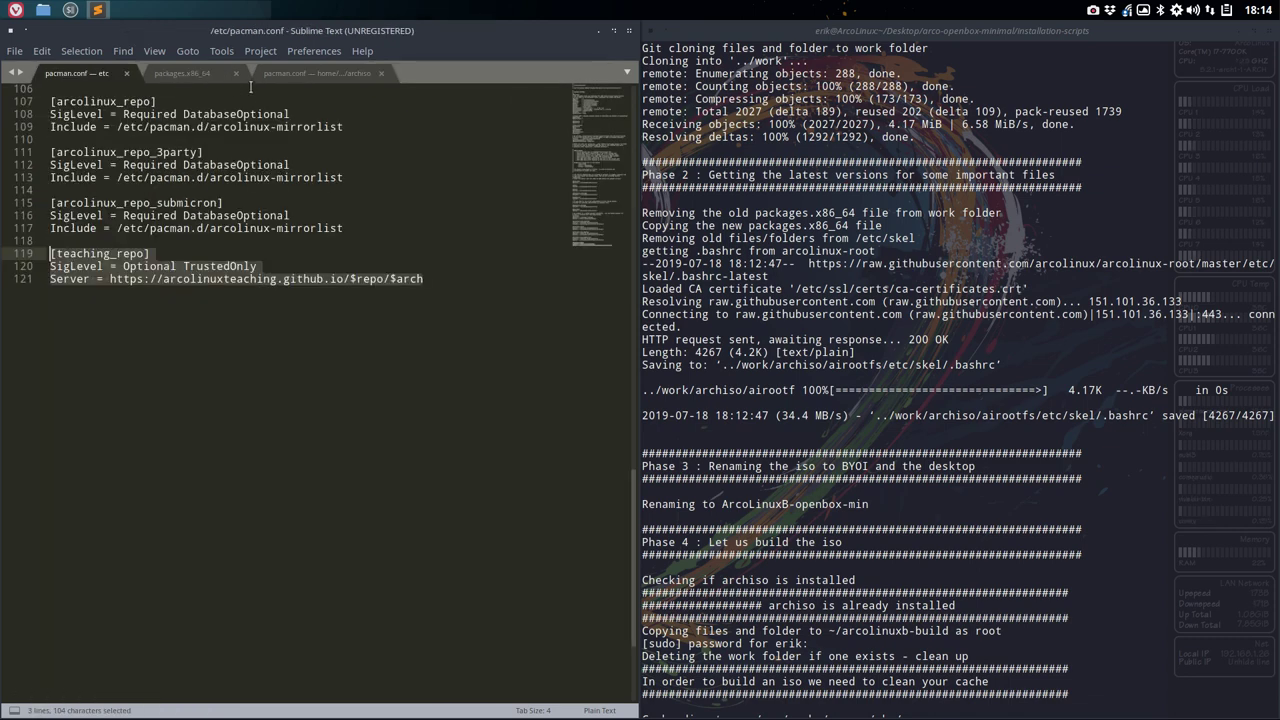
{"action": "left_click", "coordinate": [190, 75]}
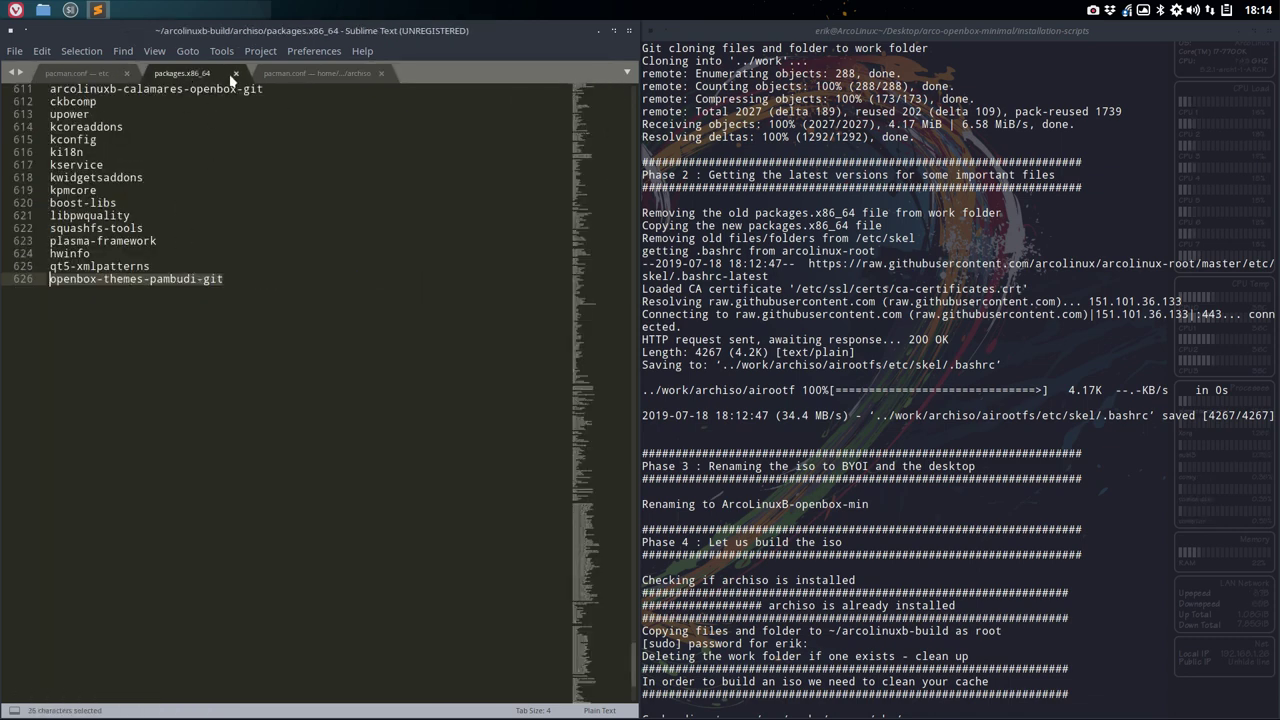
{"action": "left_click", "coordinate": [236, 73]}
{"action": "left_click", "coordinate": [222, 76]}
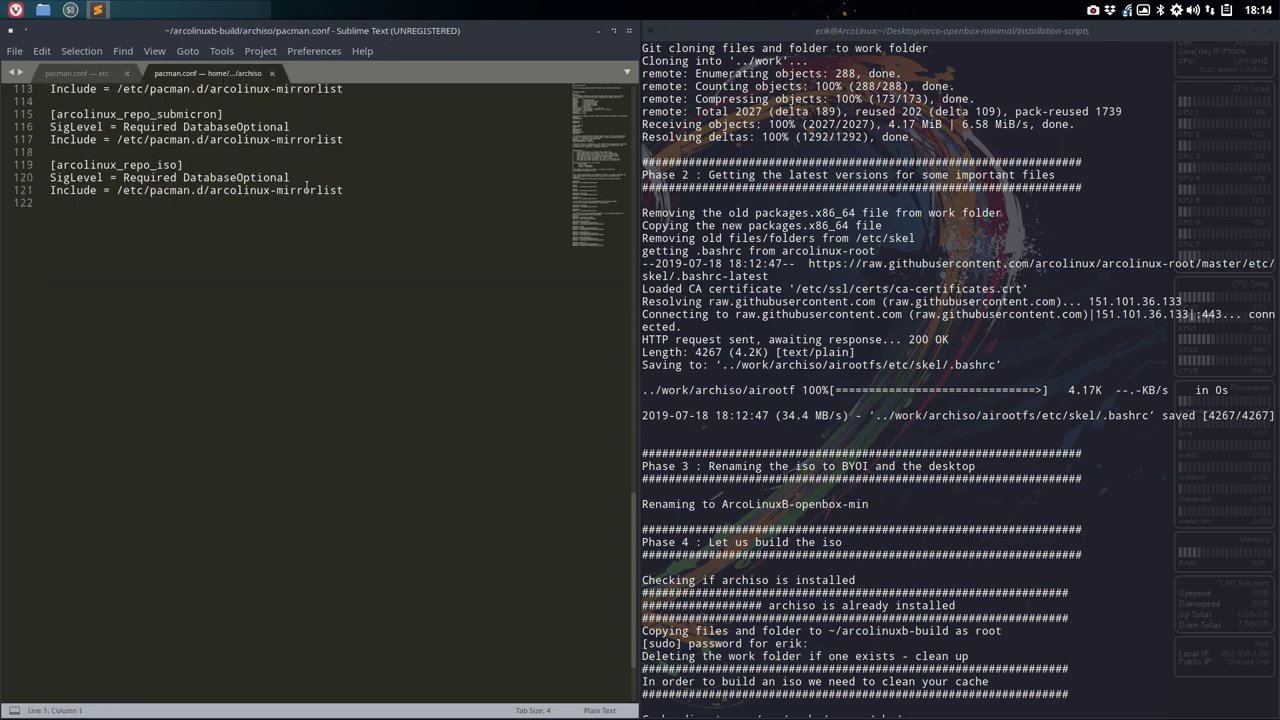
- Paste the teaching_repo block after the last line of archiso/pacman.conf and save it with the account password
{"action": "left_click", "coordinate": [271, 73]}
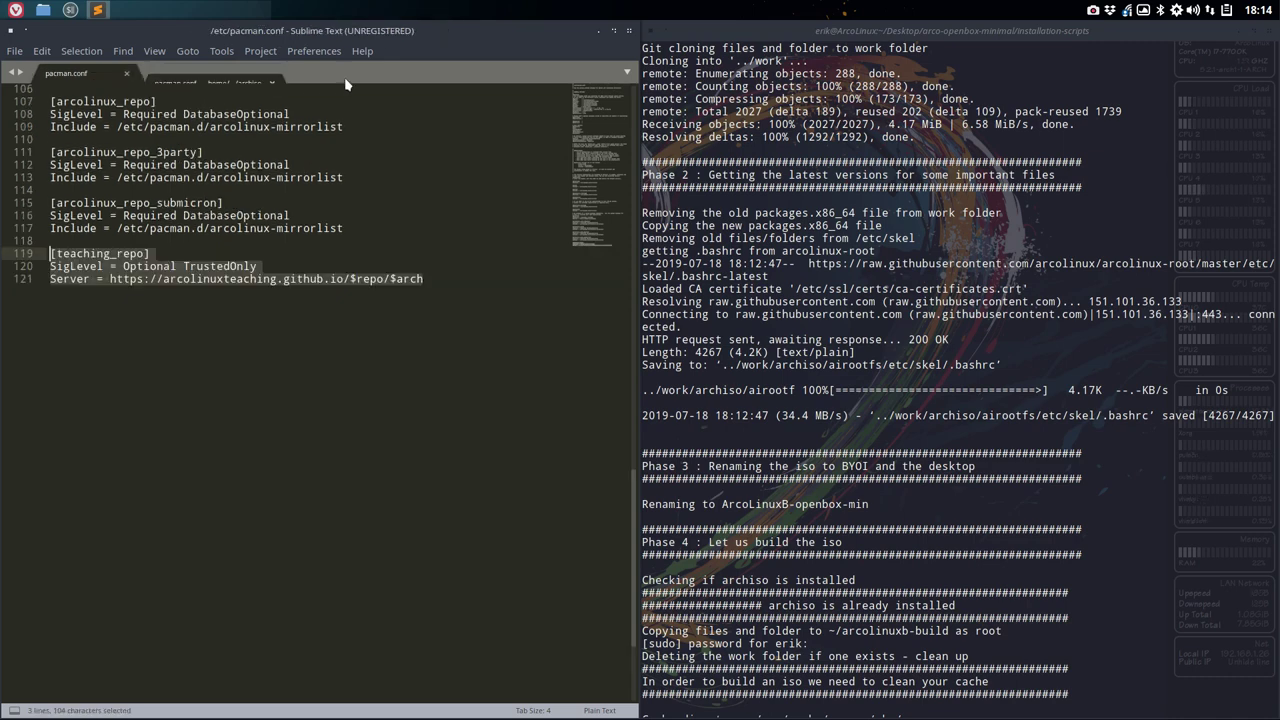
{"action": "left_click", "coordinate": [628, 30]}
{"action": "left_click", "coordinate": [345, 254]}
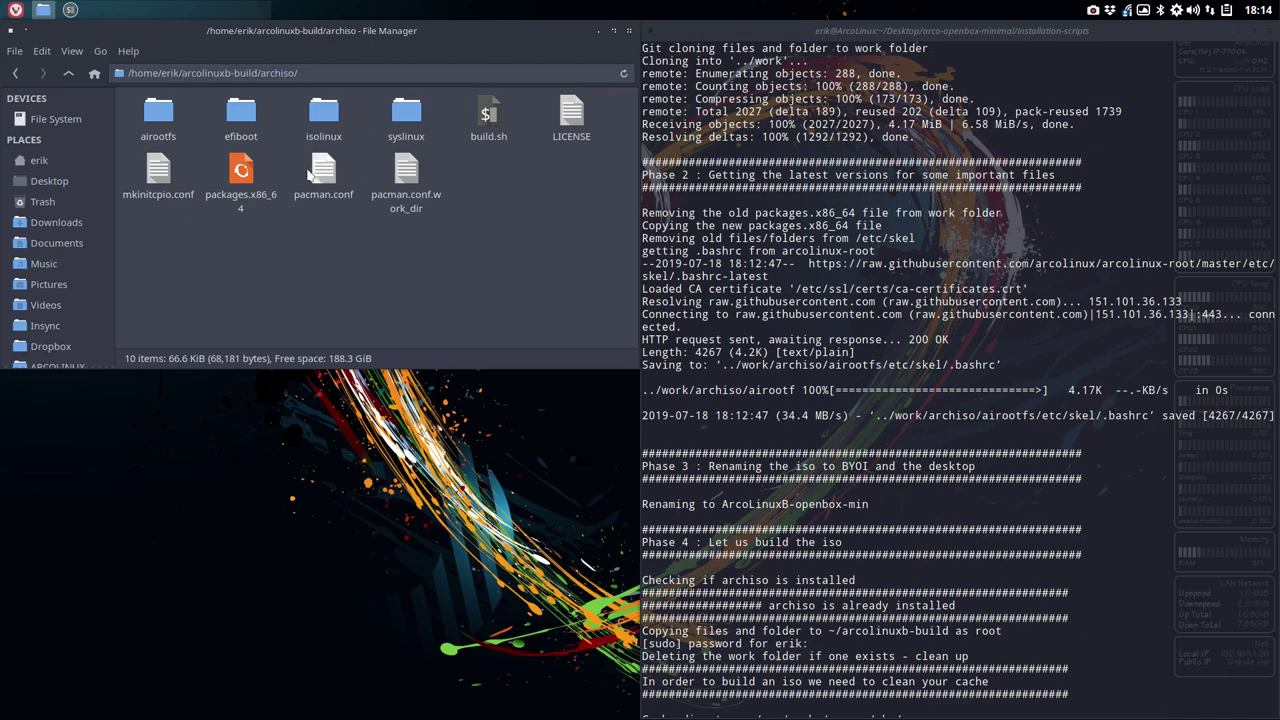
{"action": "double_click", "coordinate": [323, 173]}
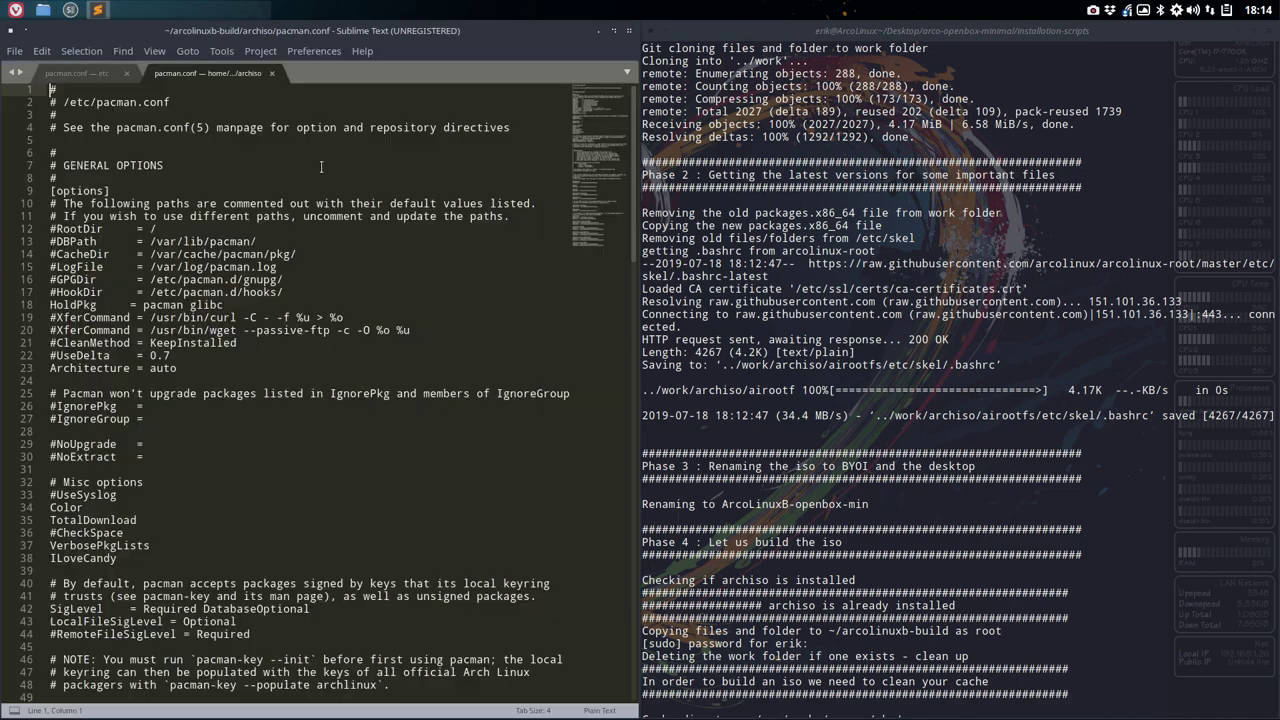
{"action": "scroll", "coordinate": [321, 178], "scroll_direction": "down", "scroll_amount": 15}
{"action": "scroll", "coordinate": [321, 178], "scroll_direction": "up", "scroll_amount": 3}
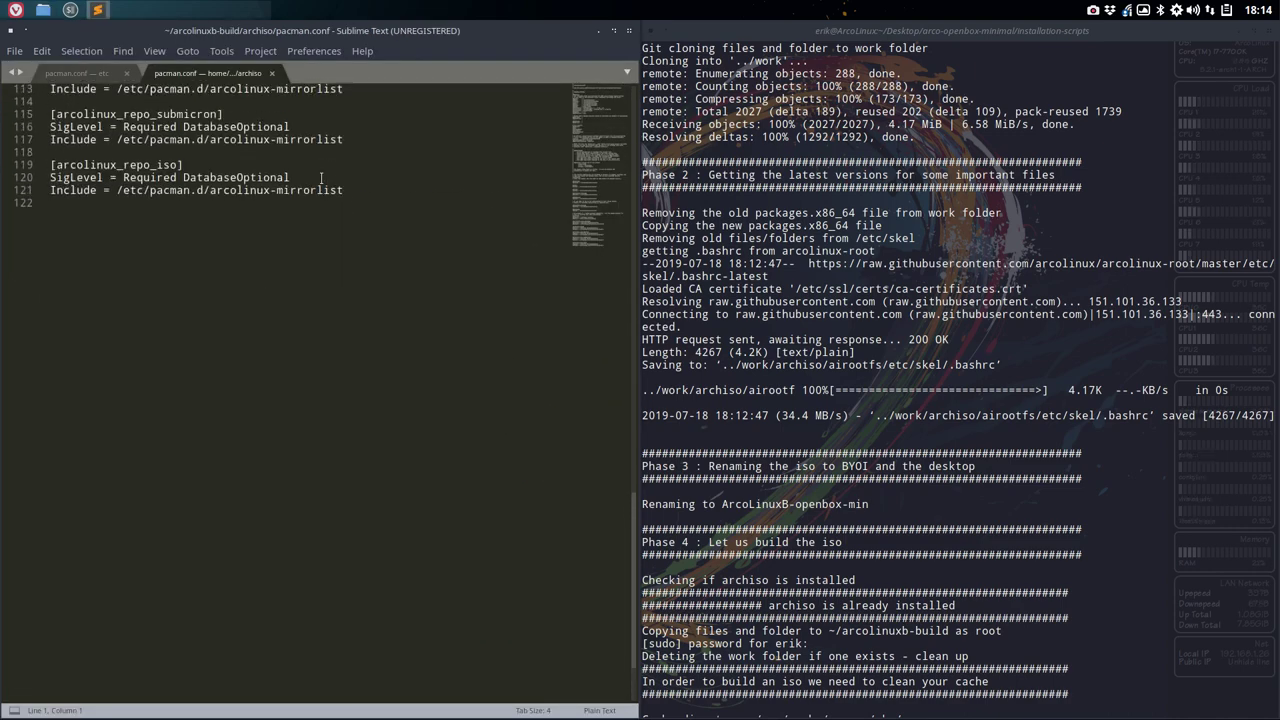
{"action": "left_click", "coordinate": [382, 188]}
{"action": "key", "text": "Return"}
{"action": "key", "text": "ctrl+v"}
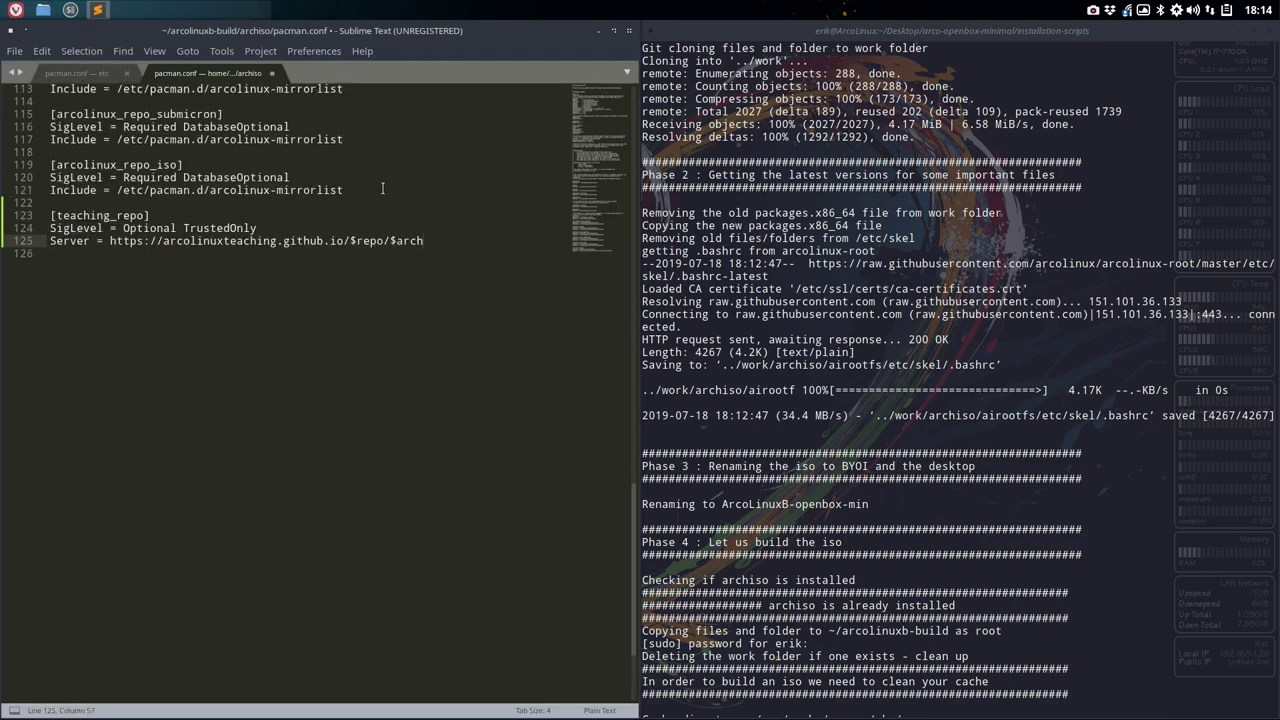
{"action": "key", "text": "ctrl+s"}
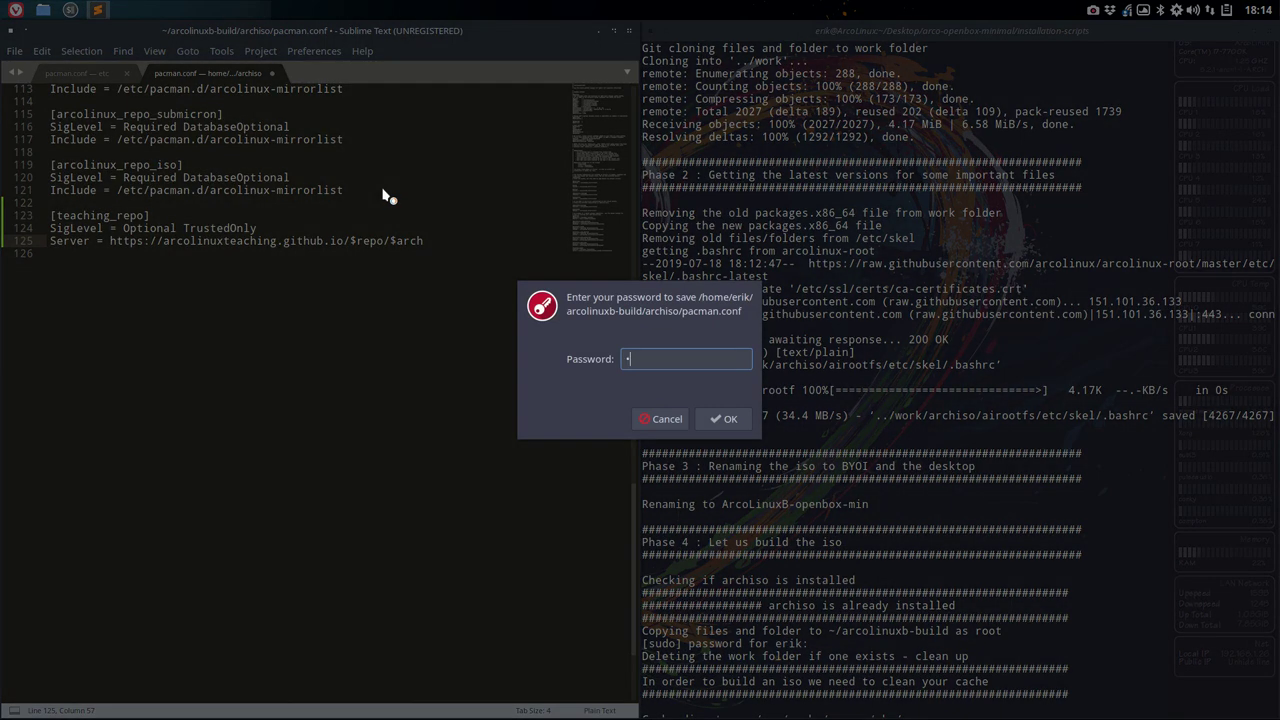
{"action": "key", "text": "Return"}
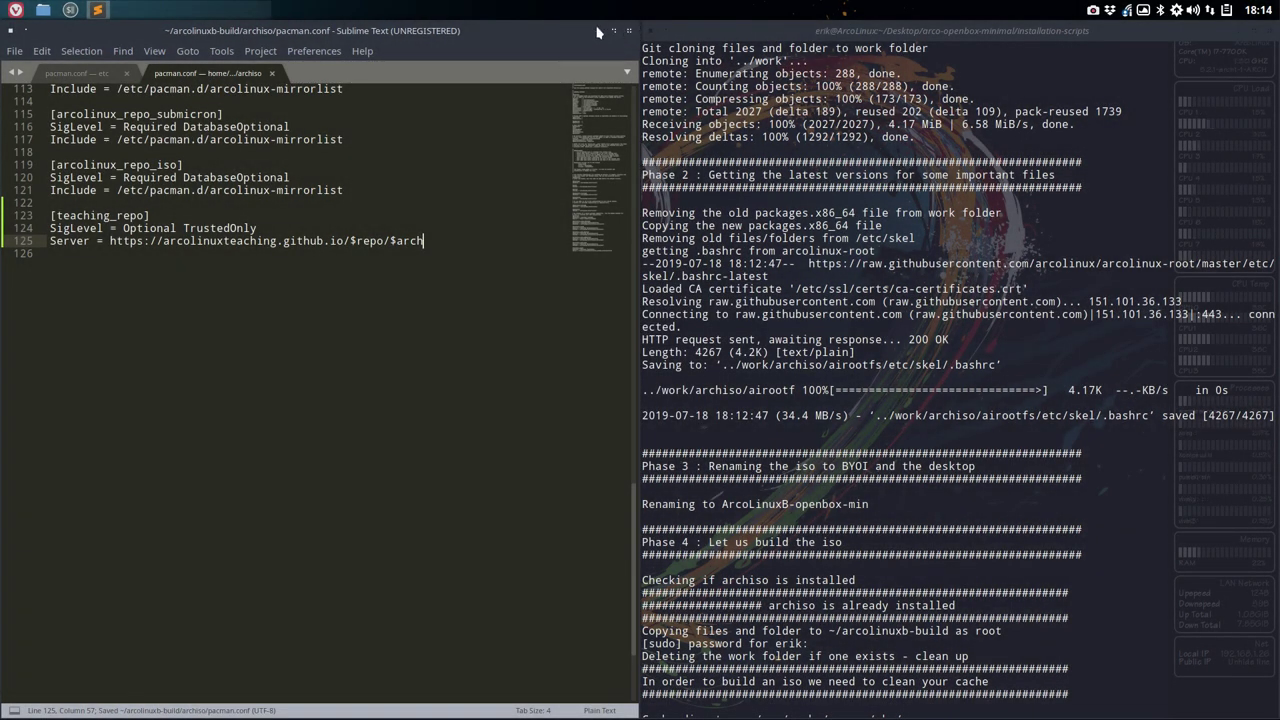
- Open pacman.conf.work_dir in Sublime Text
{"action": "left_click", "coordinate": [599, 32]}
{"action": "double_click", "coordinate": [407, 192]}
{"action": "scroll", "coordinate": [407, 180], "scroll_direction": "down", "scroll_amount": 20}
- Paste the teaching_repo block at the end of pacman.conf.work_dir and save it with the account password
{"action": "left_click", "coordinate": [377, 210]}
{"action": "key", "text": "Return"}
{"action": "key", "text": "ctrl+v"}
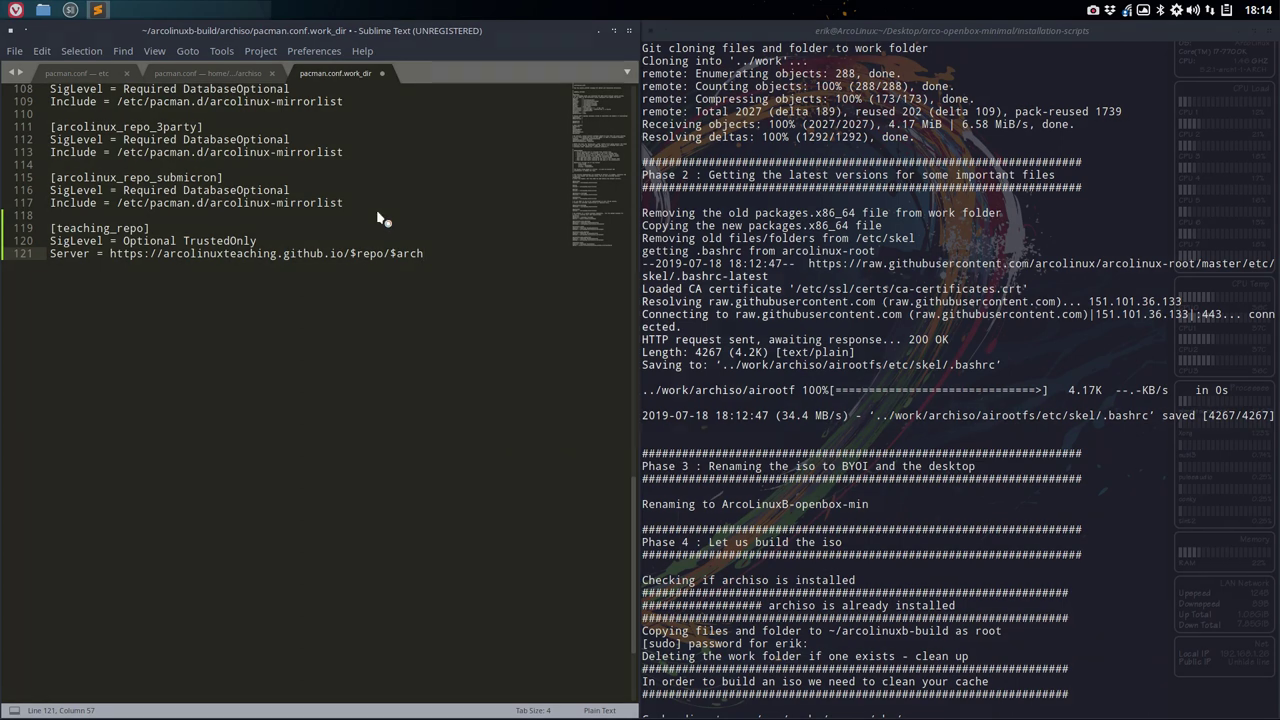
{"action": "key", "text": "ctrl+s"}
{"action": "key", "text": "Return"}
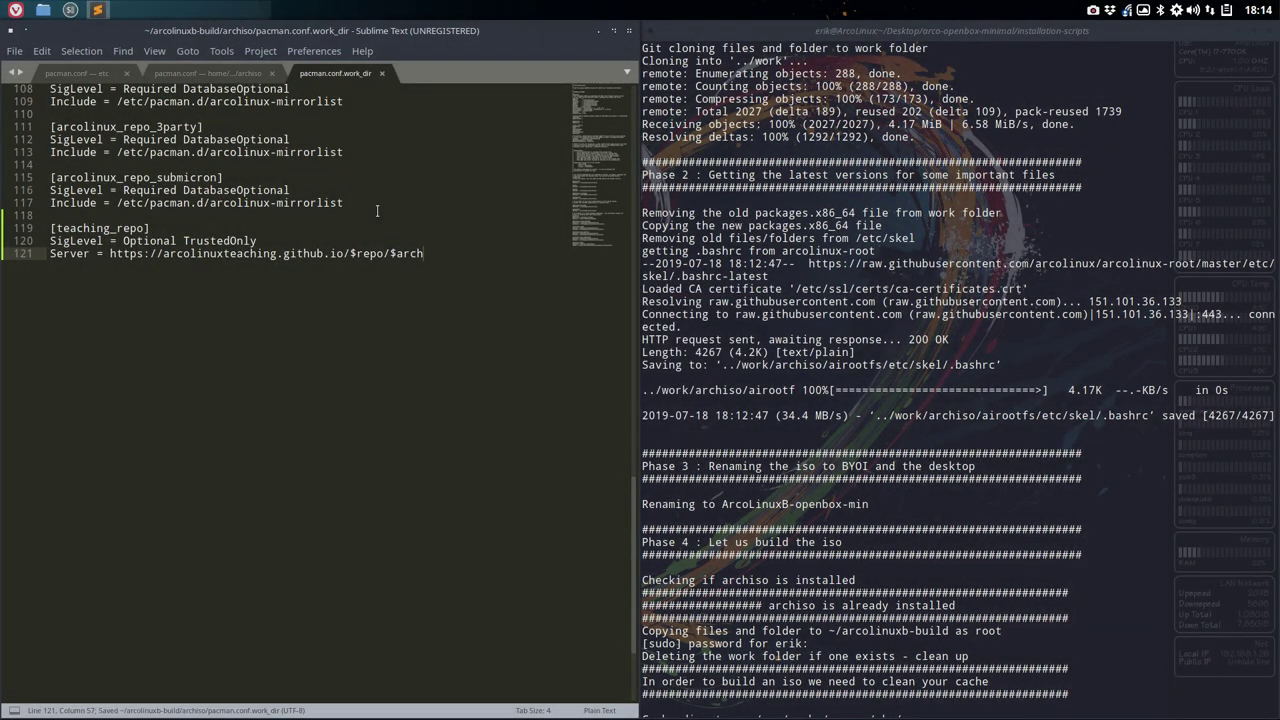
- Compare the archiso pacman.conf and pacman.conf.work_dir tabs, then close Sublime Text
{"action": "key", "text": "ctrl+Page_Up"}
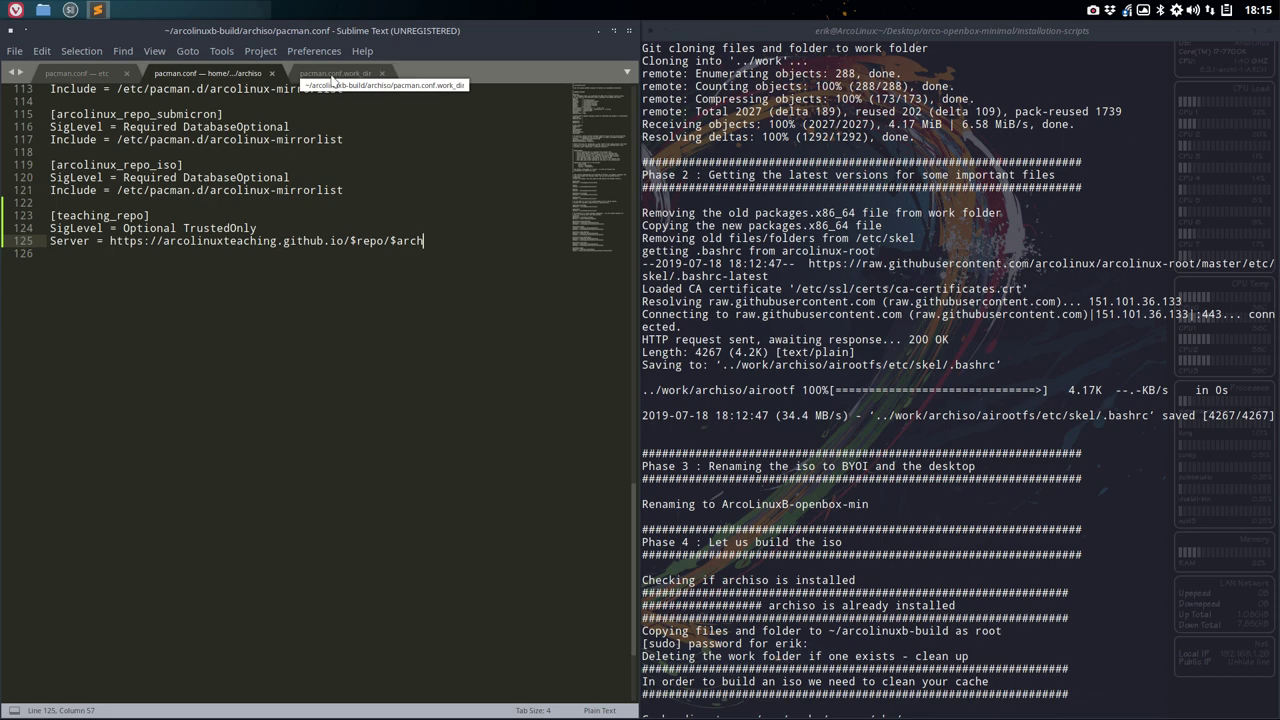
{"action": "left_click", "coordinate": [336, 74]}
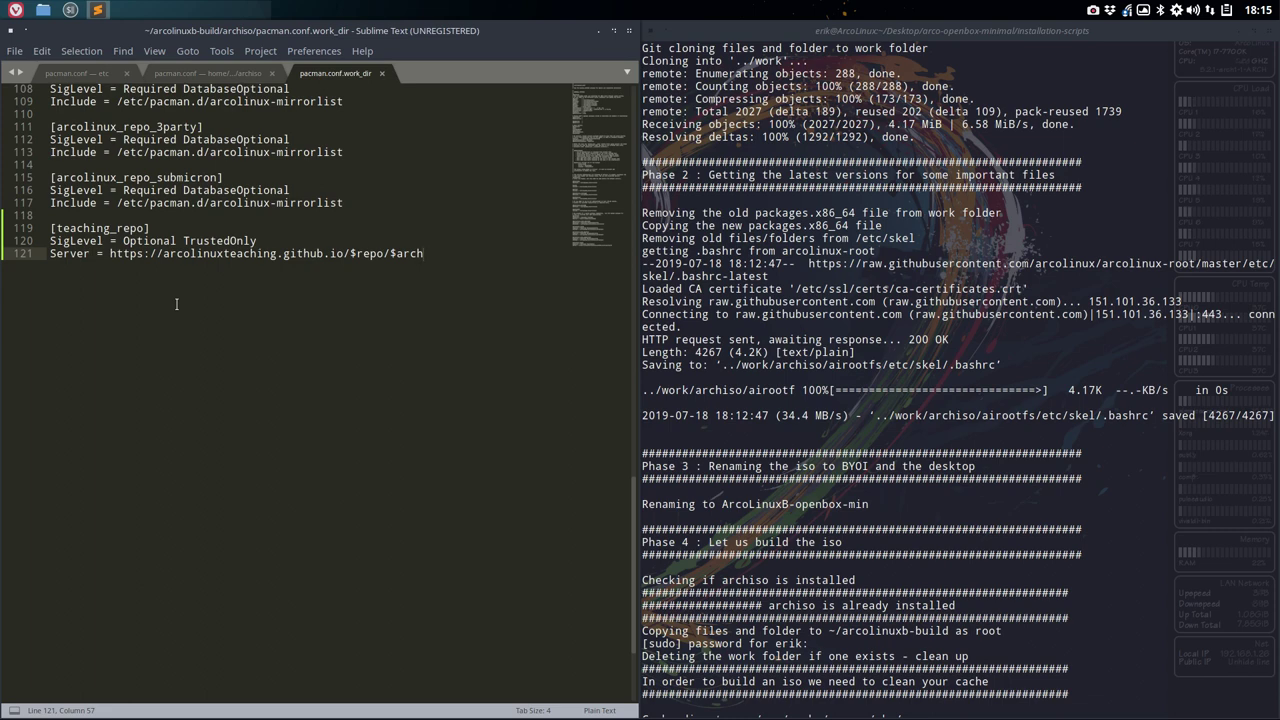
{"action": "left_click", "coordinate": [218, 80]}
{"action": "left_click", "coordinate": [293, 77]}
{"action": "left_click", "coordinate": [236, 78]}
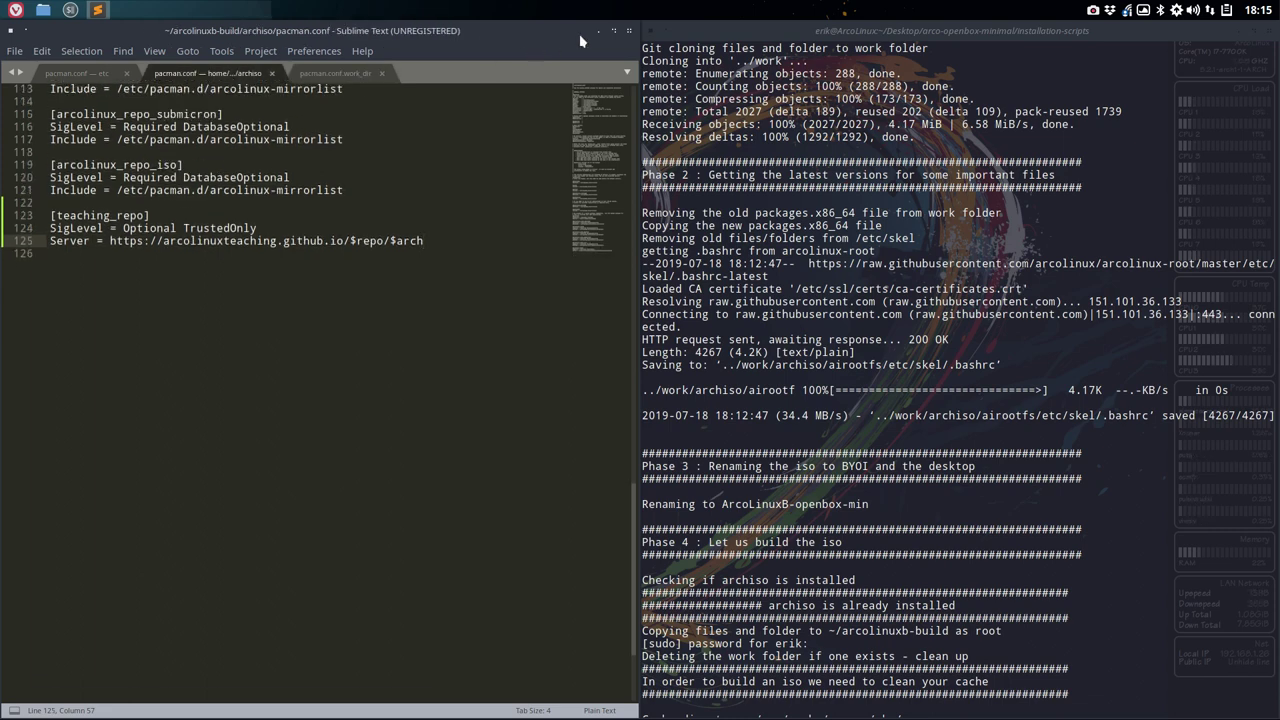
{"action": "left_click", "coordinate": [628, 32]}
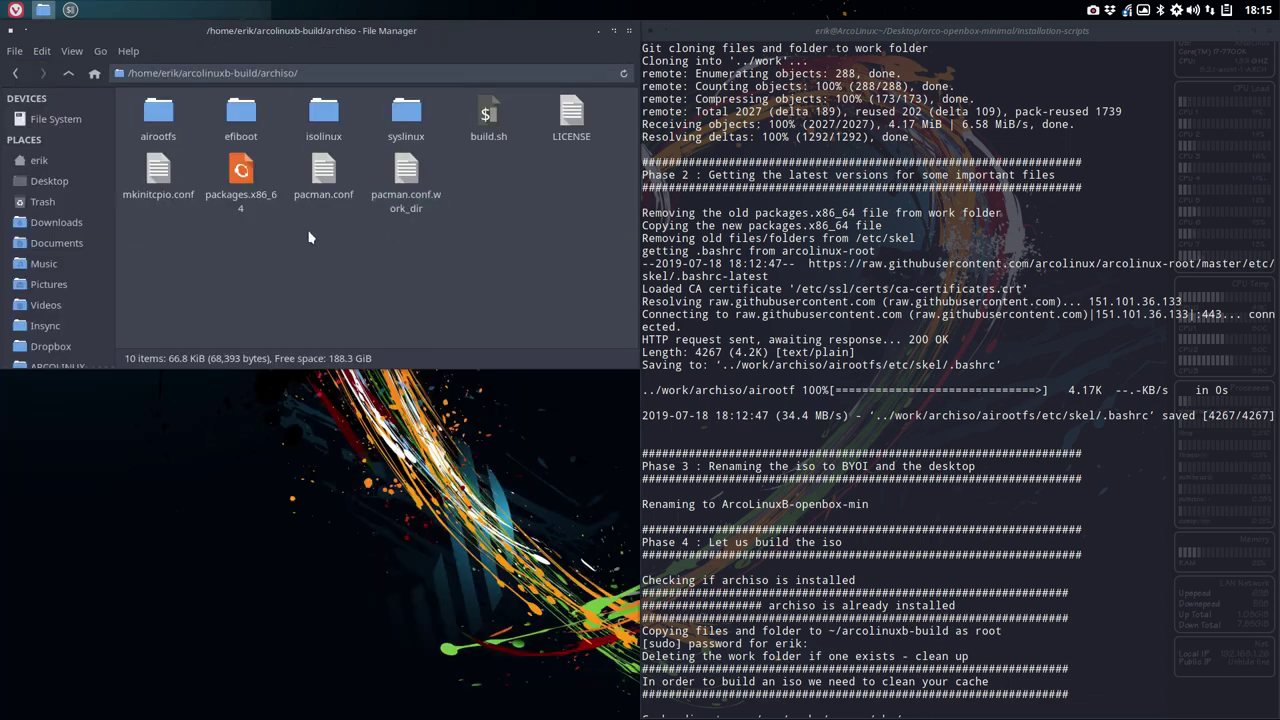
- Cancel the accidental paste in the old build terminal with Ctrl+C and close that terminal
{"action": "left_click_drag", "start_coordinate": [298, 236], "coordinate": [462, 188]}
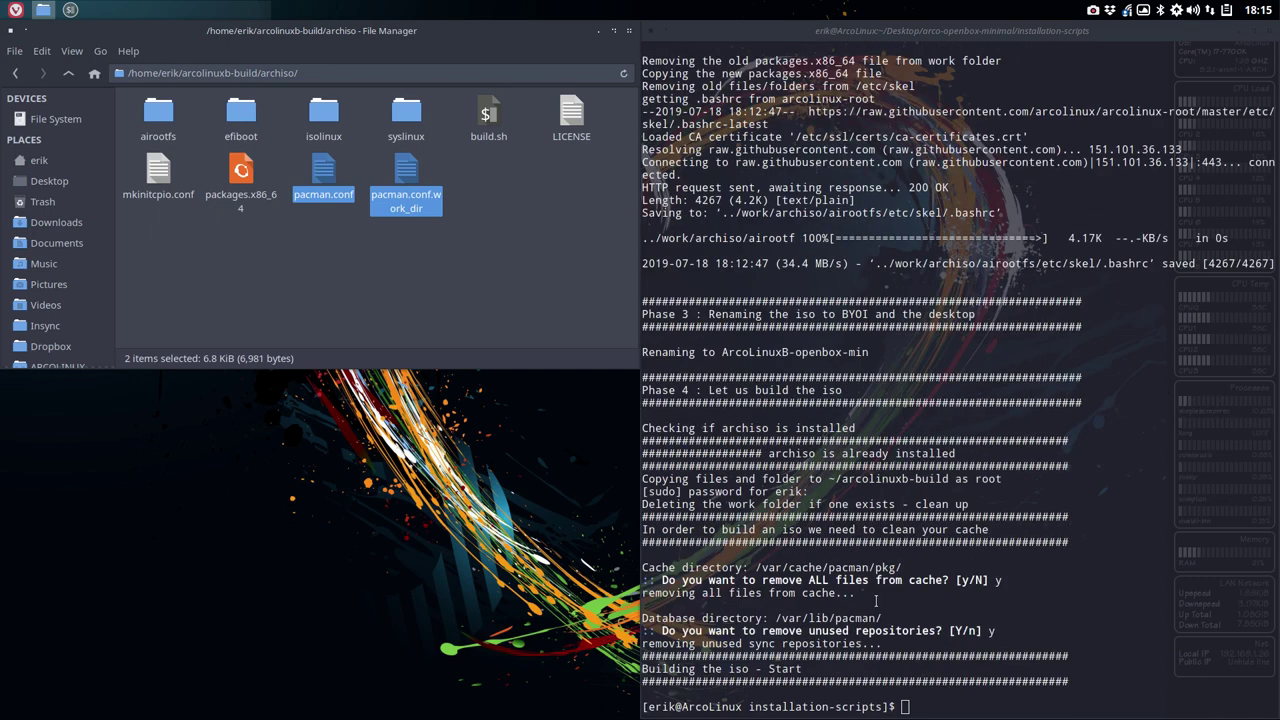
{"action": "left_click", "coordinate": [916, 673]}
{"action": "type", "text": "[teaching_repo] SigLevel = Optional TrustedOnly Server = https://arcolinuxteaching.github.io/$repo/$arch"}
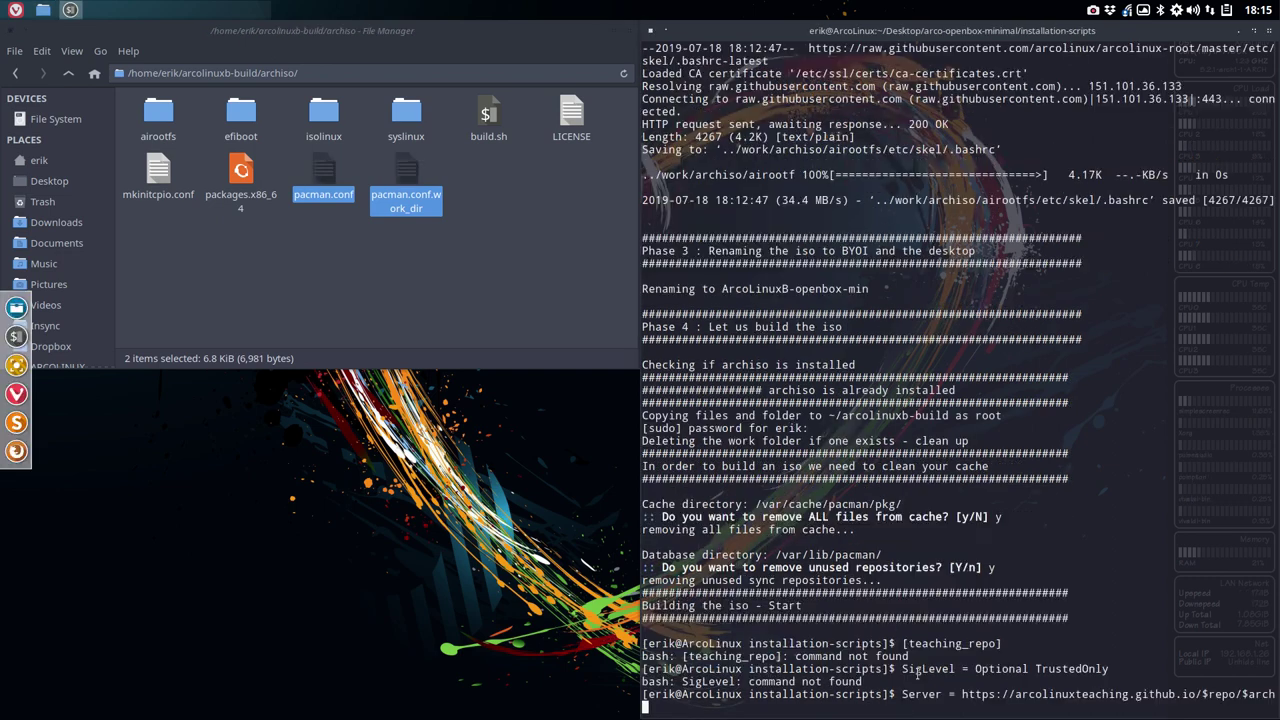
{"action": "key", "text": "ctrl+c"}
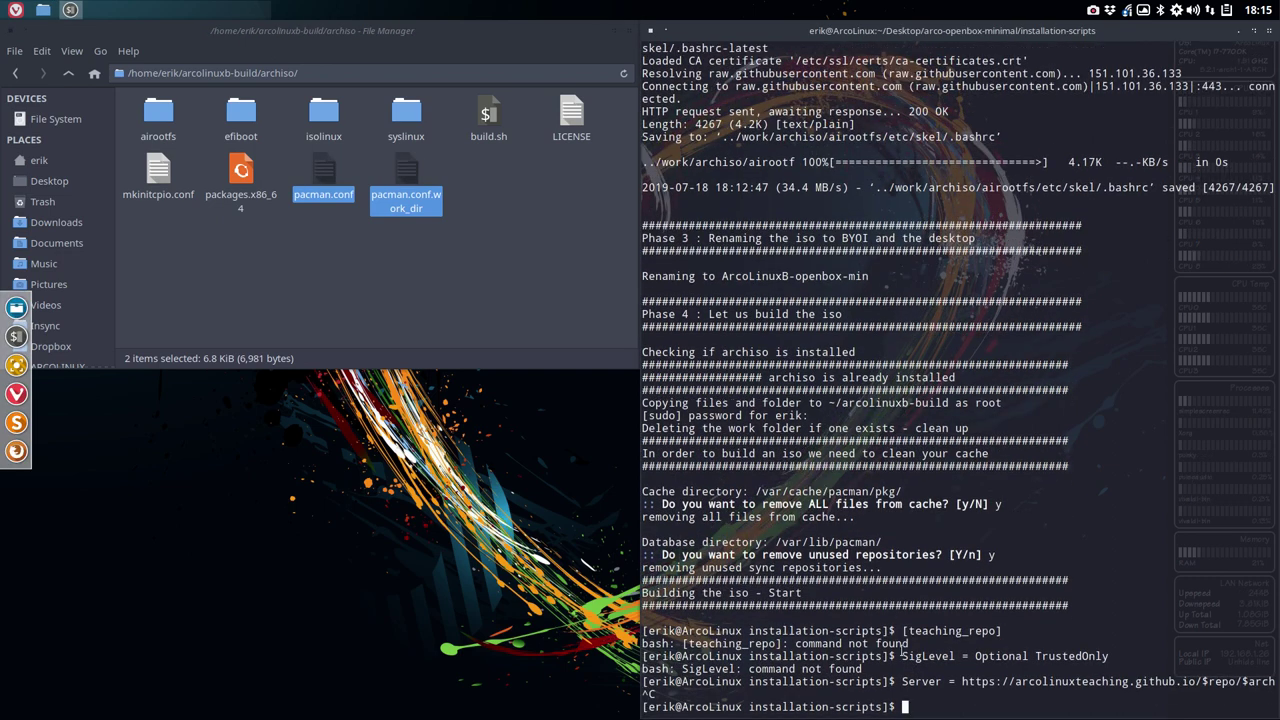
{"action": "left_click", "coordinate": [525, 190]}
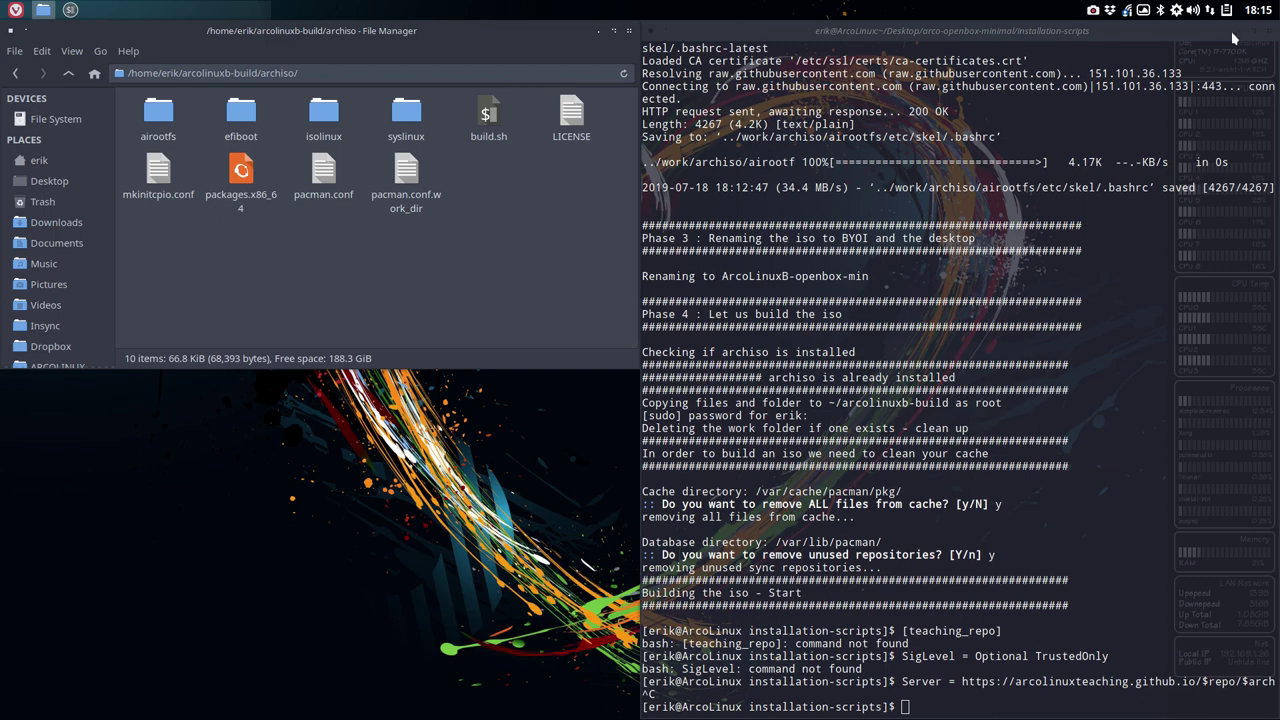
{"action": "left_click", "coordinate": [1270, 31]}
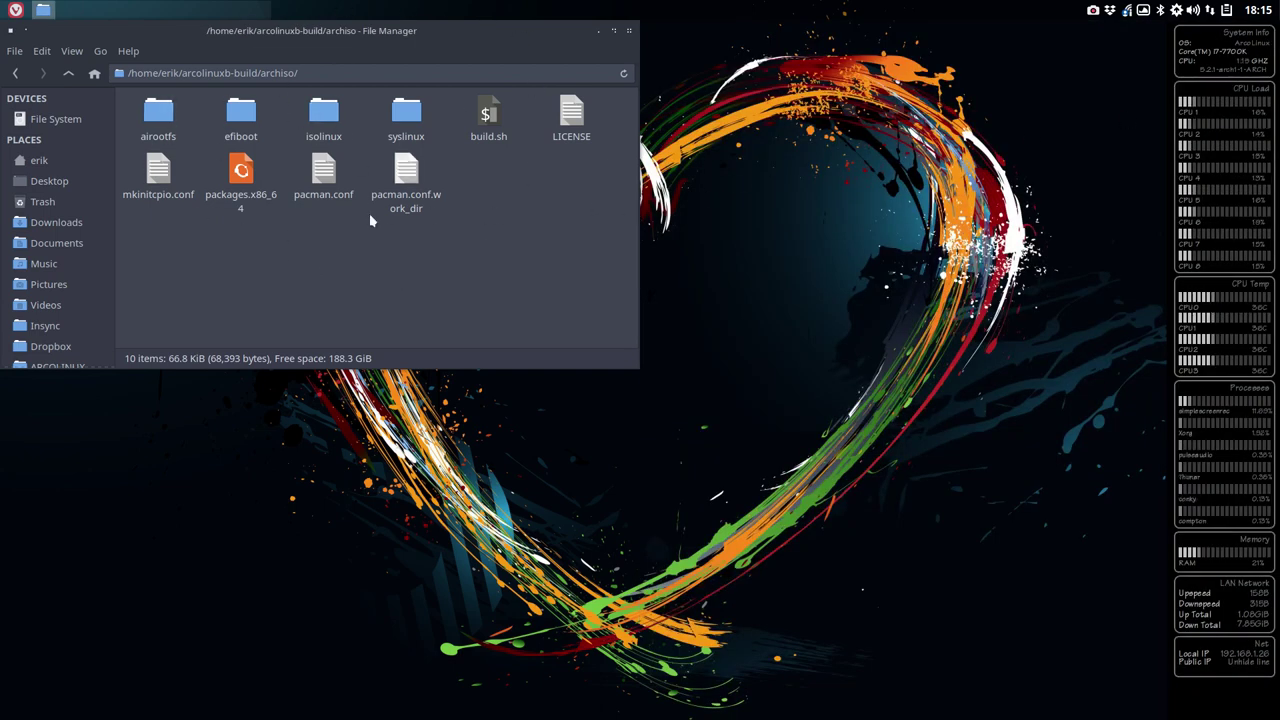
- Open a terminal in the archiso folder, tiled on the right half of the screen
{"action": "right_click", "coordinate": [494, 205]}
{"action": "left_click", "coordinate": [560, 279]}
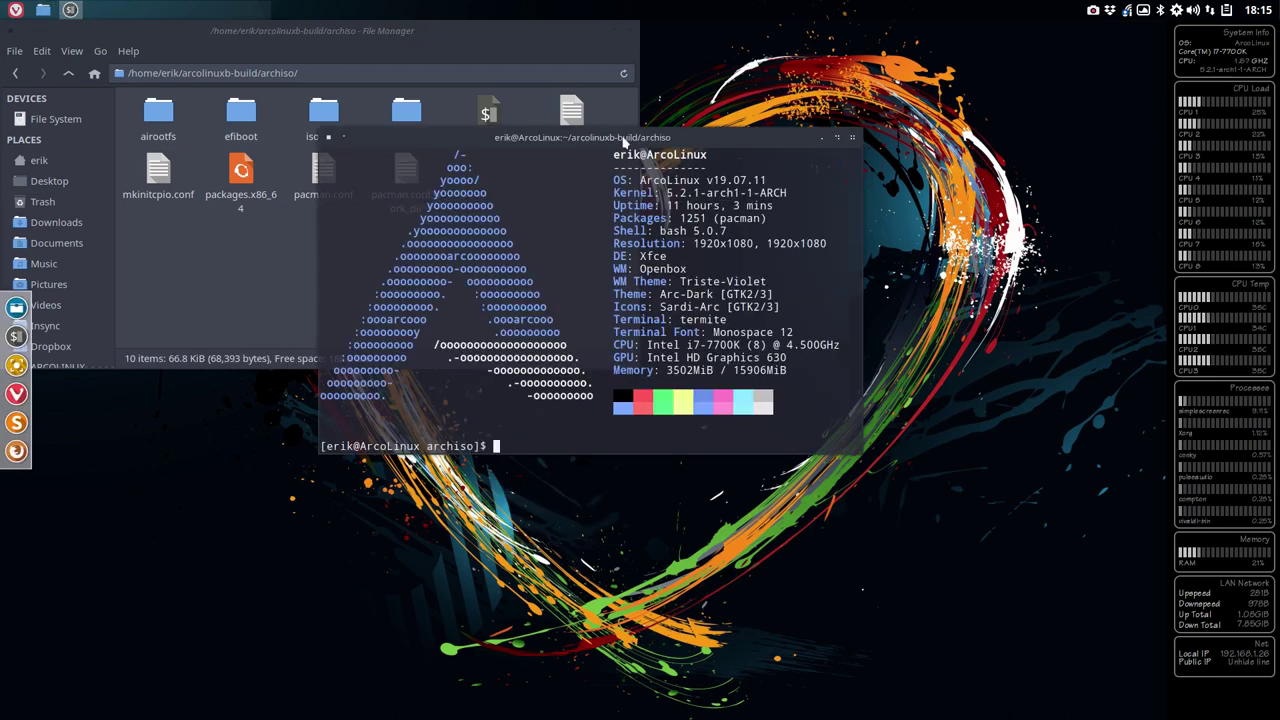
{"action": "key", "text": "super+Right"}
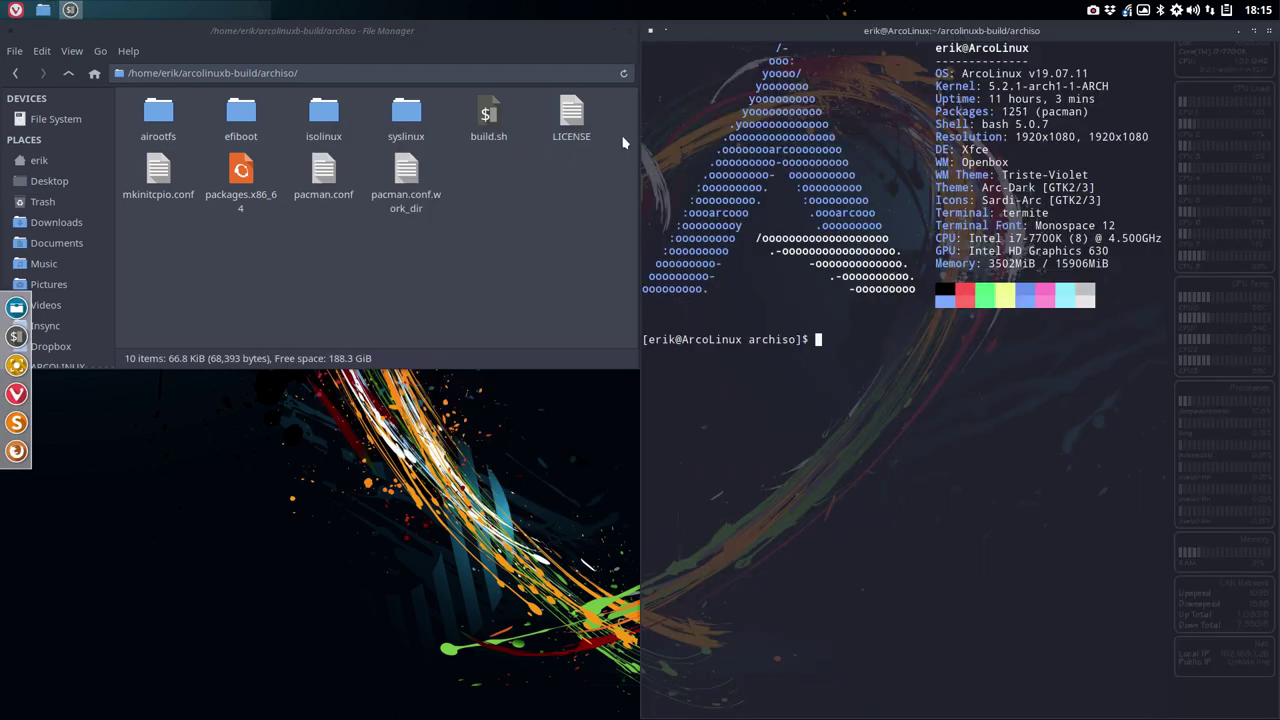
- Run sudo ./build.sh -v and authorise it with the sudo password
{"action": "type", "text": "sudo "}
{"action": "type", "text": "build"}
{"action": "key", "text": "BackSpace"}
{"action": "key", "text": "BackSpace"}
{"action": "key", "text": "BackSpace"}
{"action": "key", "text": "BackSpace"}
{"action": "key", "text": "BackSpace"}
{"action": "type", "text": "./b"}
{"action": "key", "text": "Tab"}
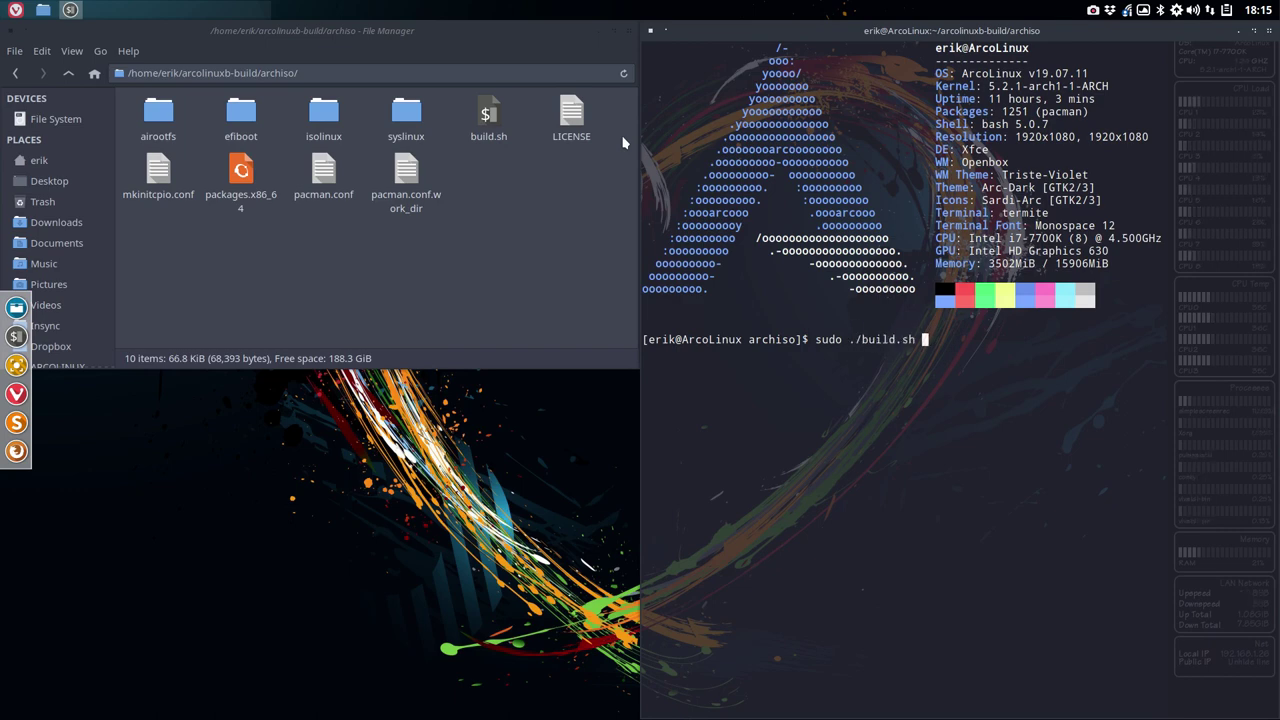
{"action": "type", "text": "-v"}
{"action": "key", "text": "BackSpace"}
{"action": "key", "text": "BackSpace"}
{"action": "type", "text": "-v"}
{"action": "key", "text": "Return"}
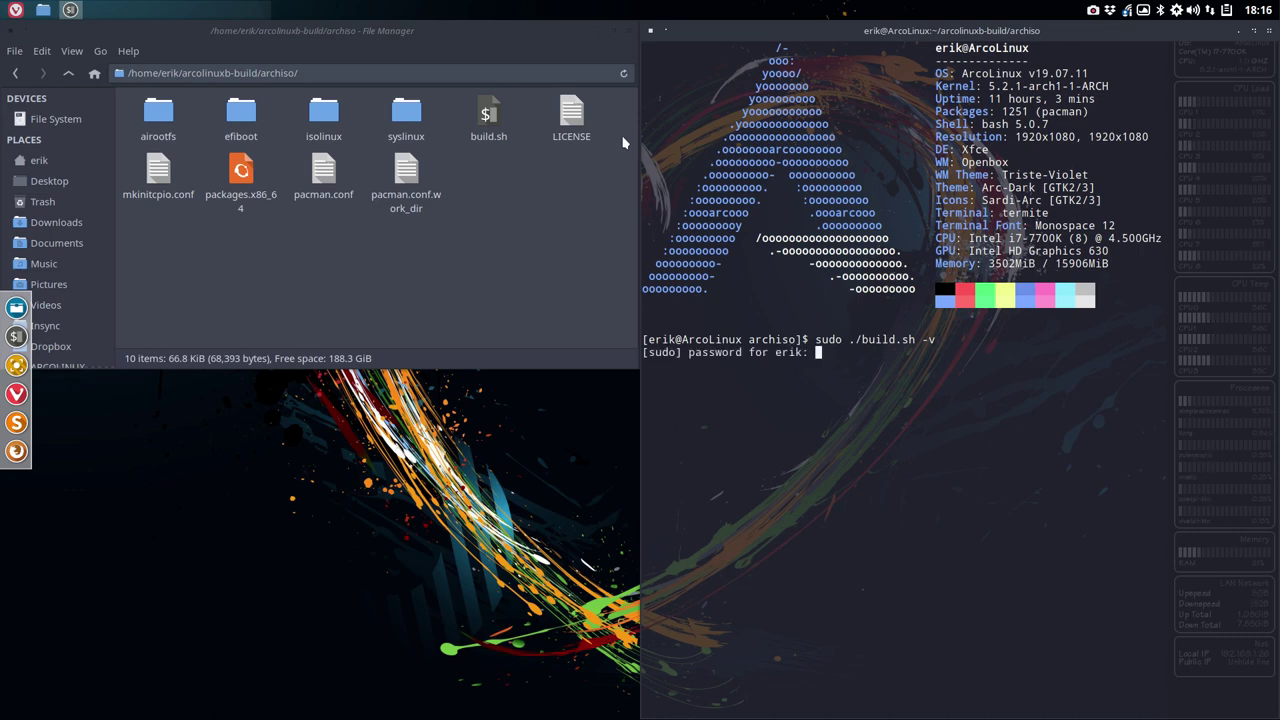
{"action": "key", "text": "Return"}
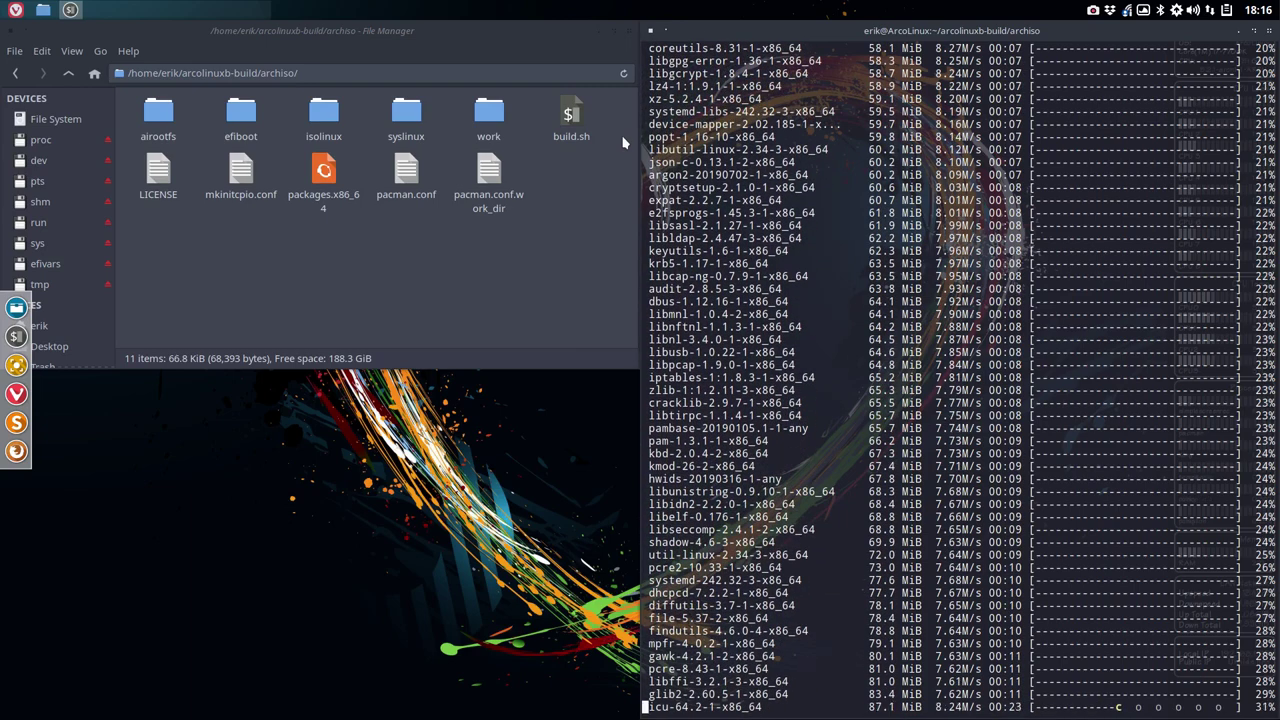
- Open work/pacman.conf, confirm it ends with the [teaching_repo] lines, then close it and minimise Sublime
{"action": "left_click", "coordinate": [563, 246]}
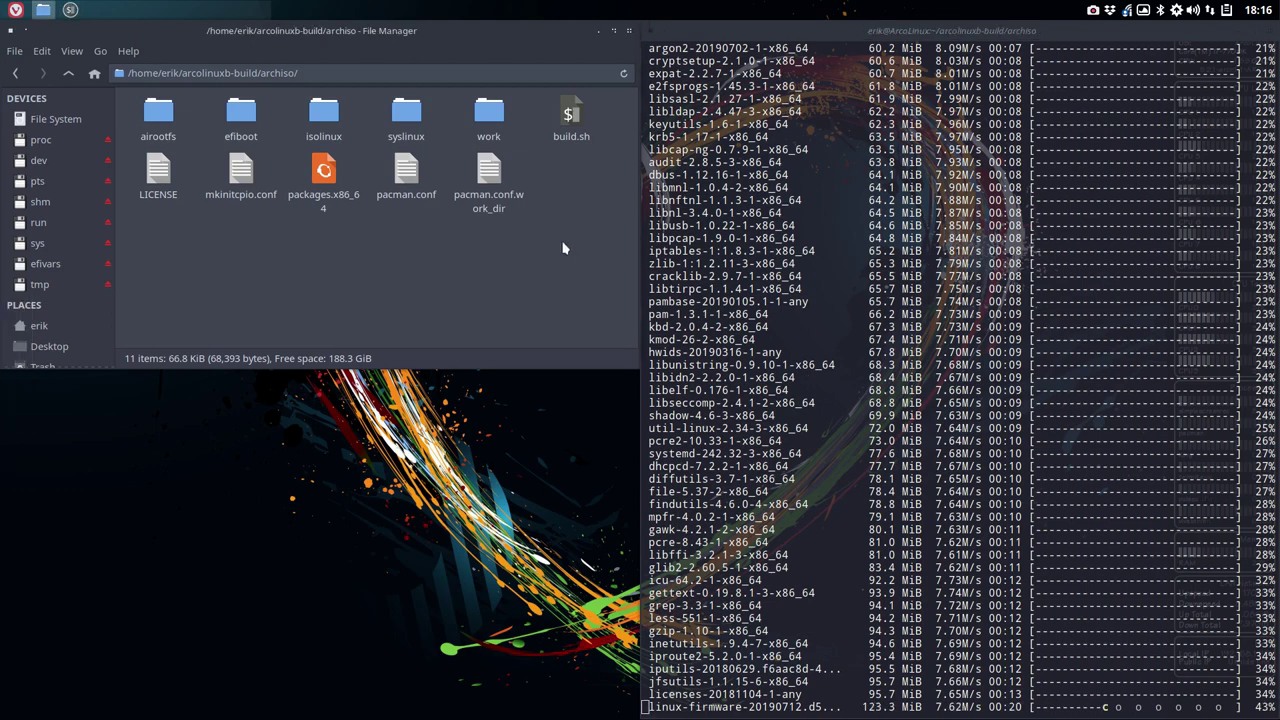
{"action": "double_click", "coordinate": [492, 110]}
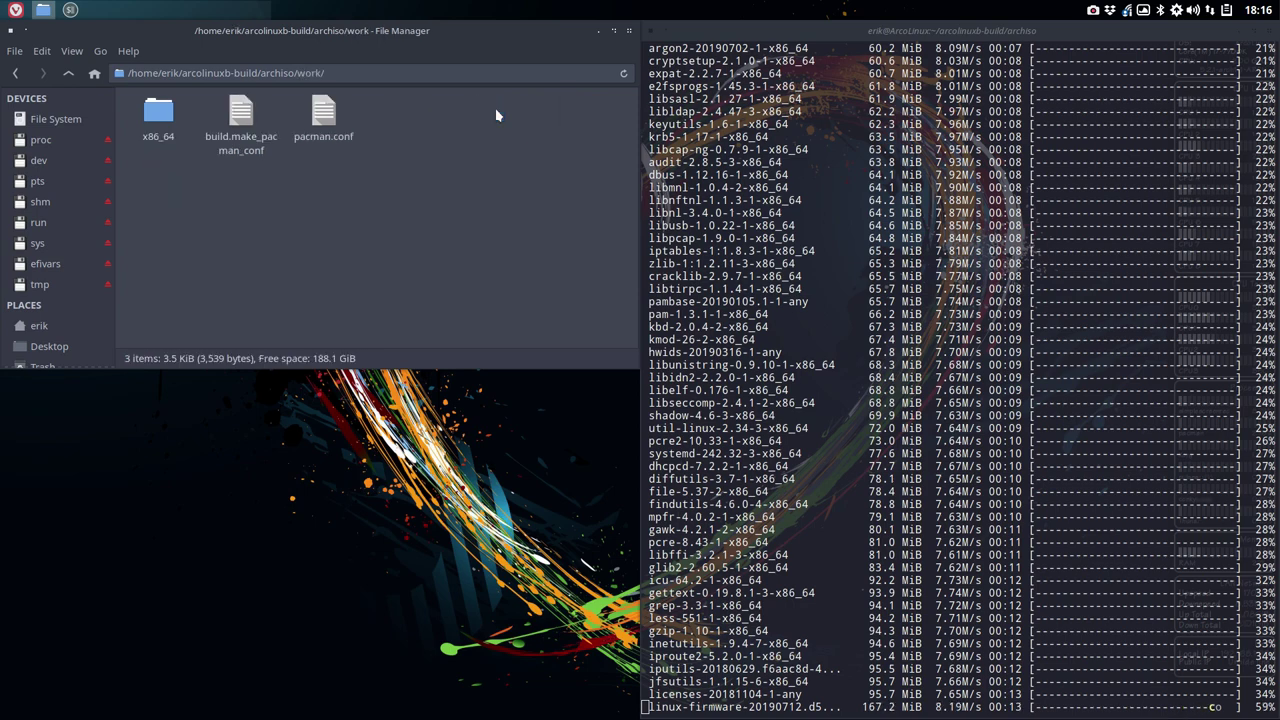
{"action": "double_click", "coordinate": [323, 115]}
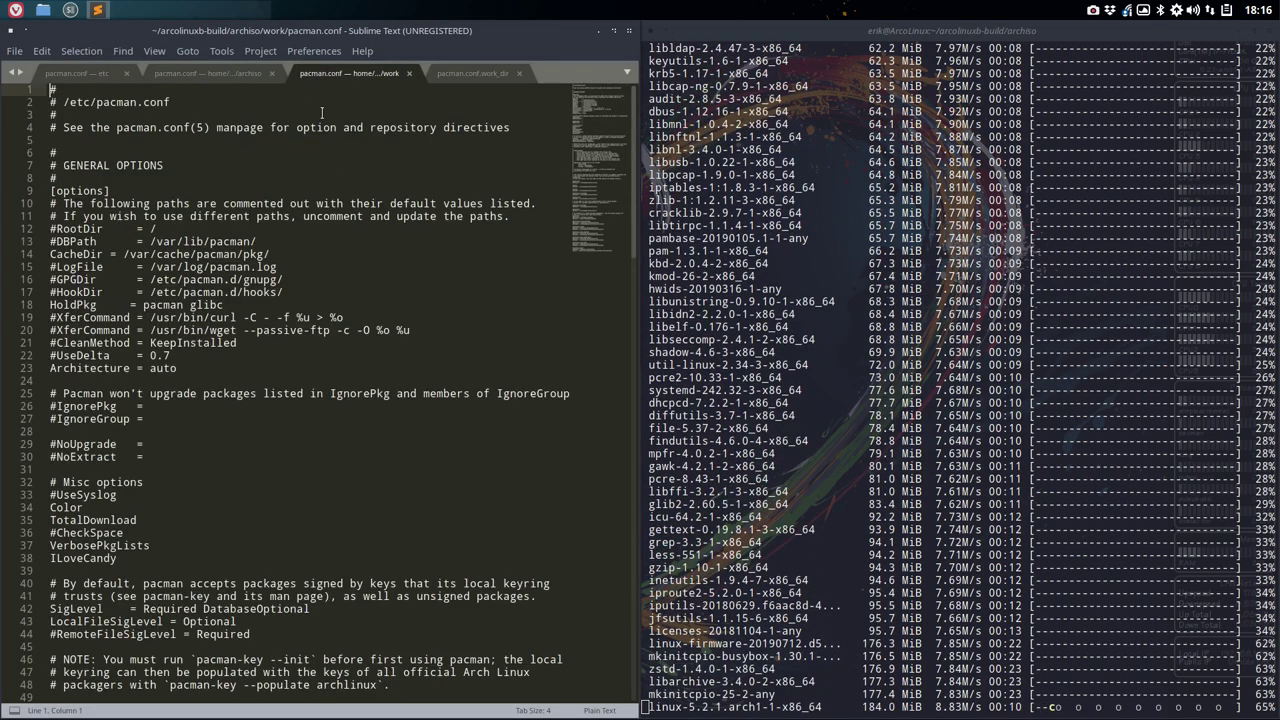
{"action": "scroll", "coordinate": [322, 113], "scroll_direction": "down", "scroll_amount": 20}
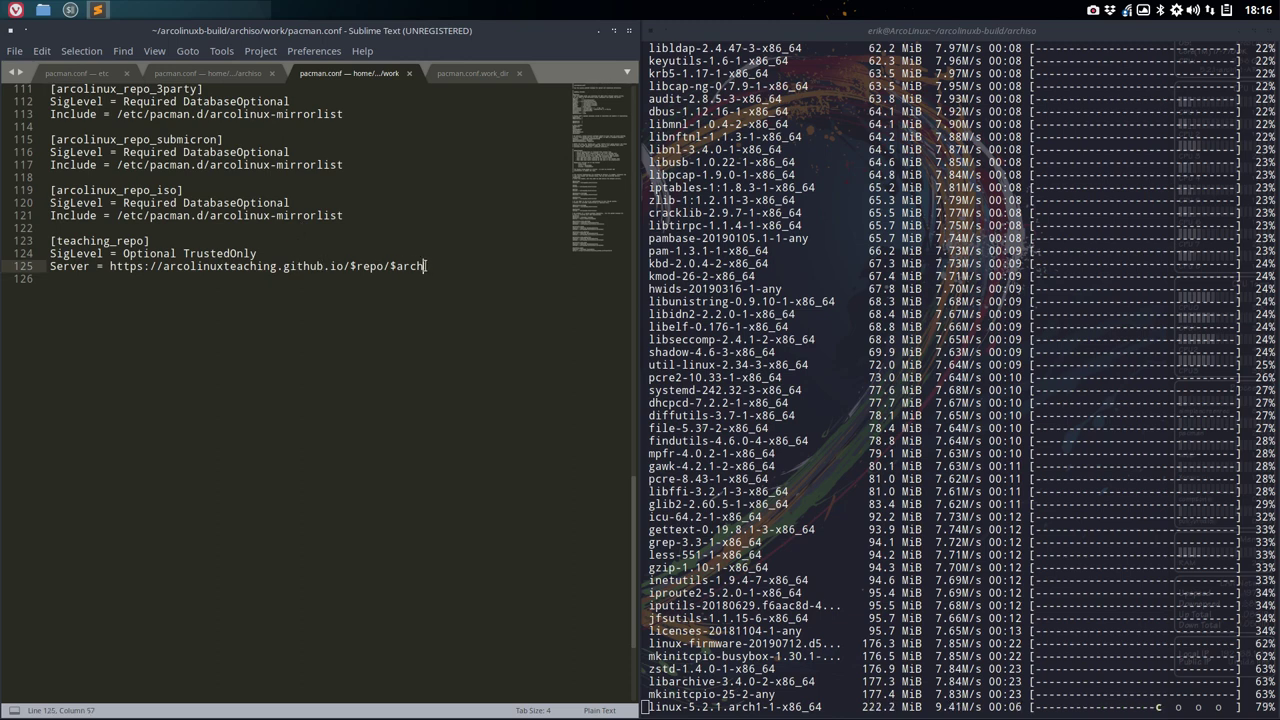
{"action": "left_click_drag", "start_coordinate": [424, 266], "coordinate": [12, 244]}
{"action": "scroll", "coordinate": [127, 213], "scroll_direction": "up", "scroll_amount": 5}
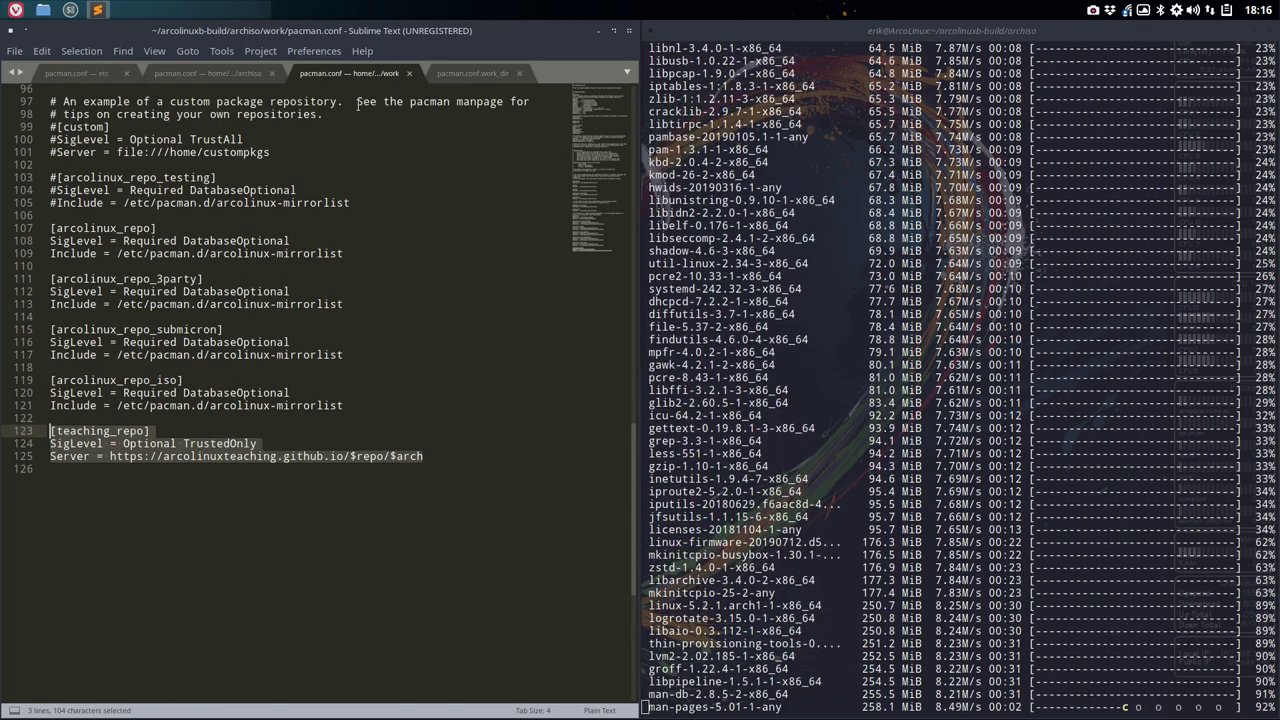
{"action": "left_click", "coordinate": [409, 73]}
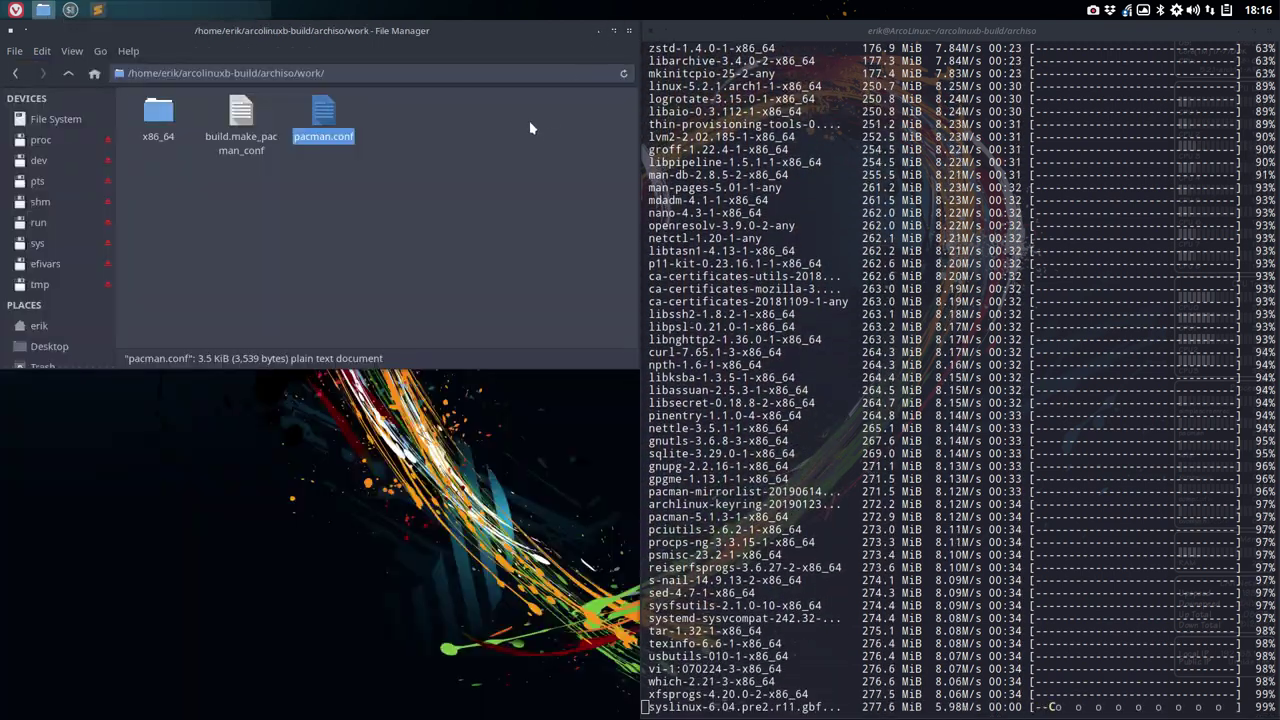
{"action": "left_click", "coordinate": [597, 29]}
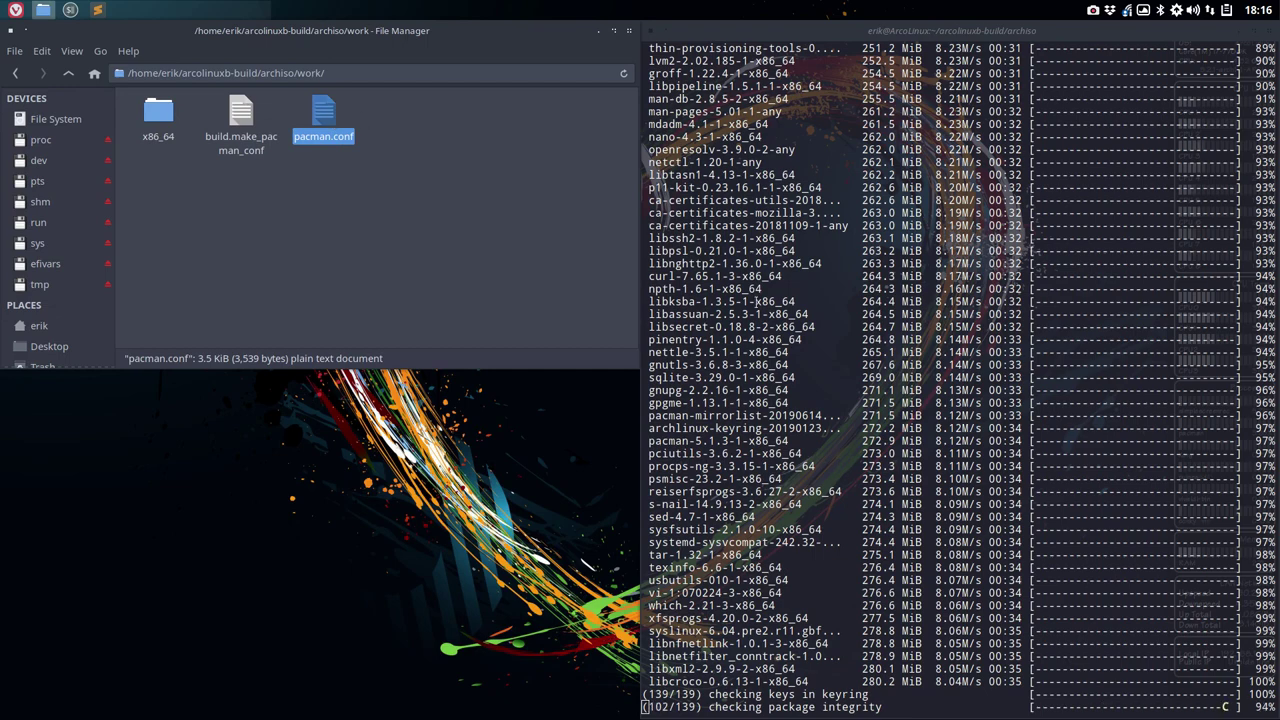
- Navigate into work/x86_64/airootfs/etc and start typing pacman.conf to find that file
{"action": "double_click", "coordinate": [160, 118]}
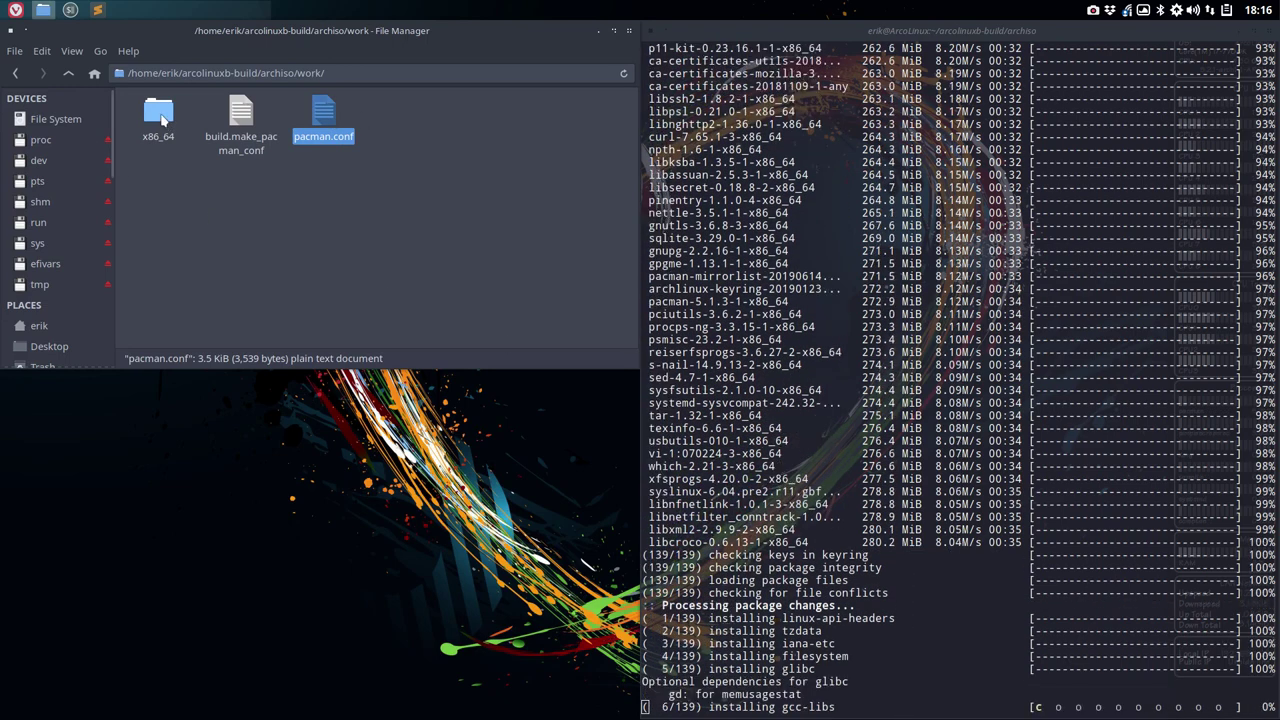
{"action": "double_click", "coordinate": [140, 116]}
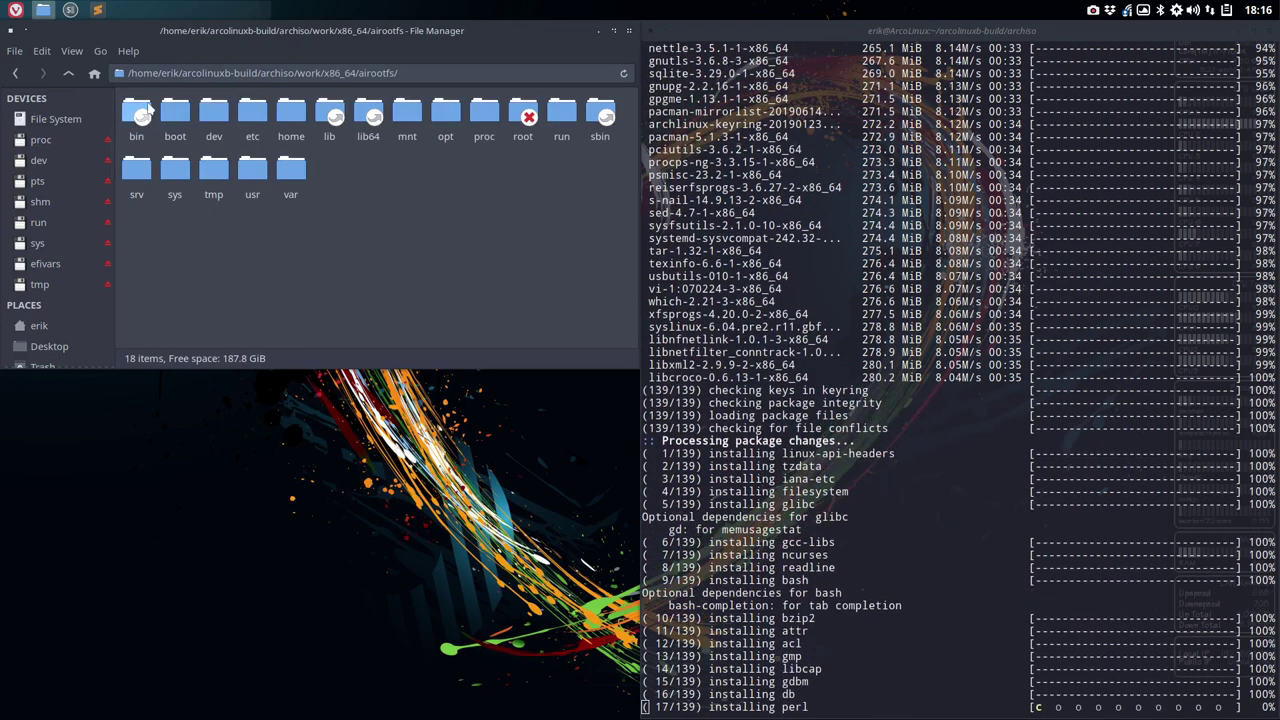
{"action": "left_click_drag", "start_coordinate": [125, 221], "coordinate": [620, 106]}
{"action": "left_click", "coordinate": [530, 251]}
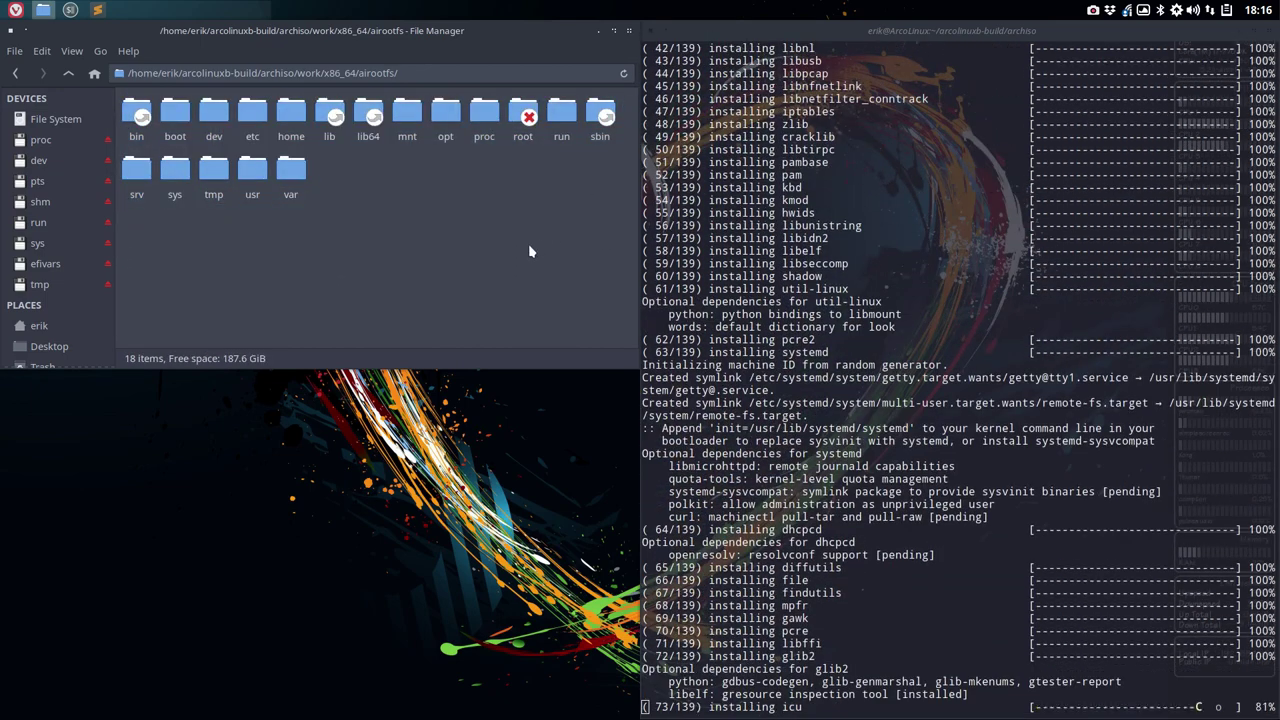
{"action": "double_click", "coordinate": [254, 112]}
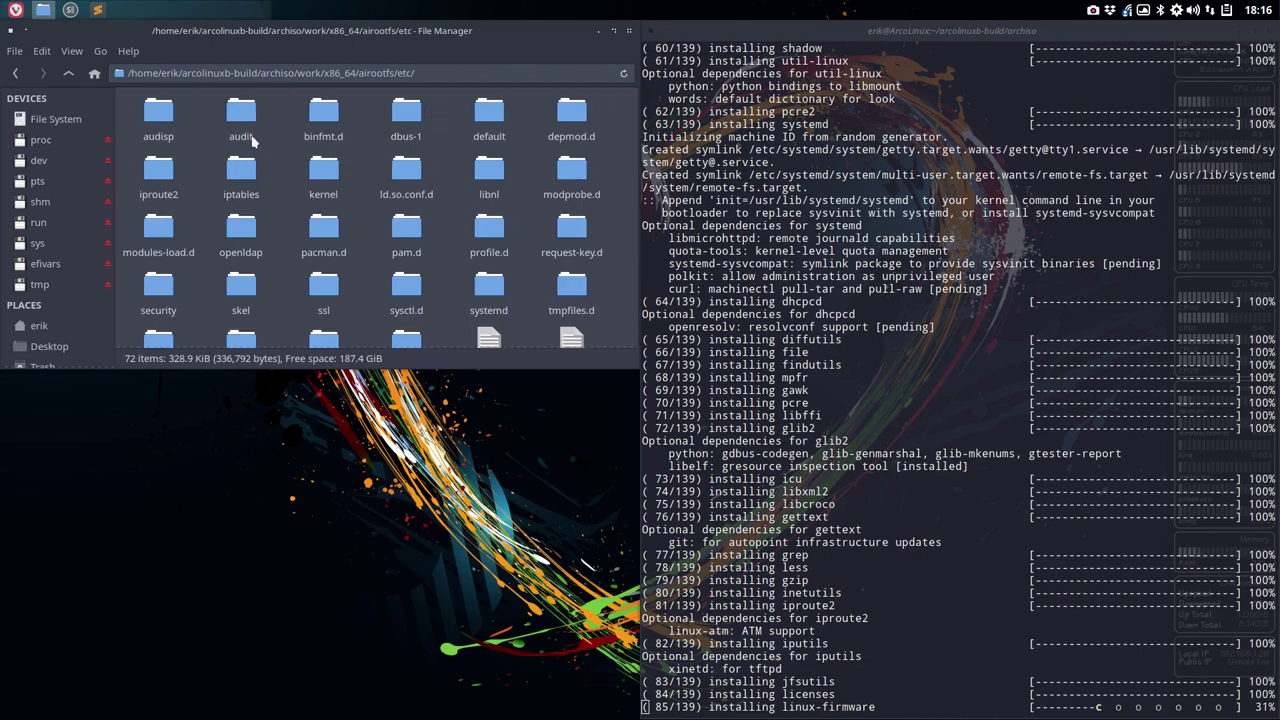
{"action": "scroll", "coordinate": [275, 224], "scroll_direction": "down", "scroll_amount": 5}
{"action": "scroll", "coordinate": [276, 228], "scroll_direction": "down", "scroll_amount": 4}
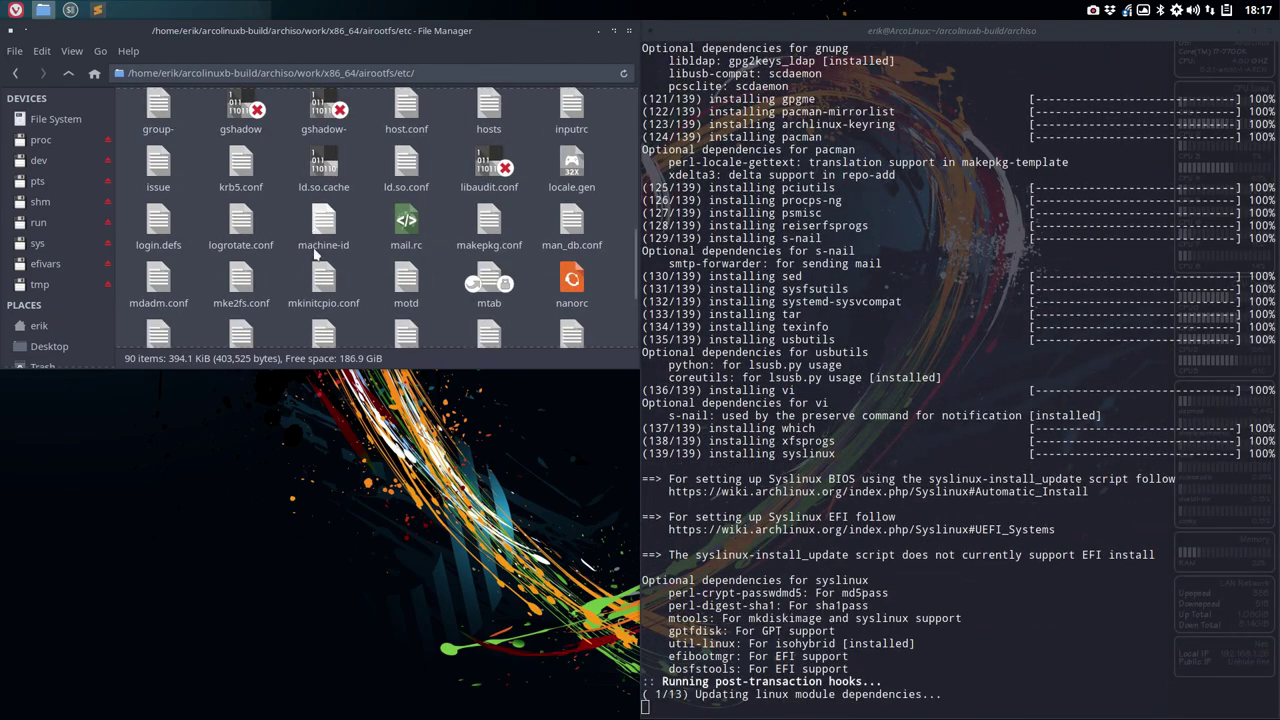
{"action": "type", "text": "pacmn"}
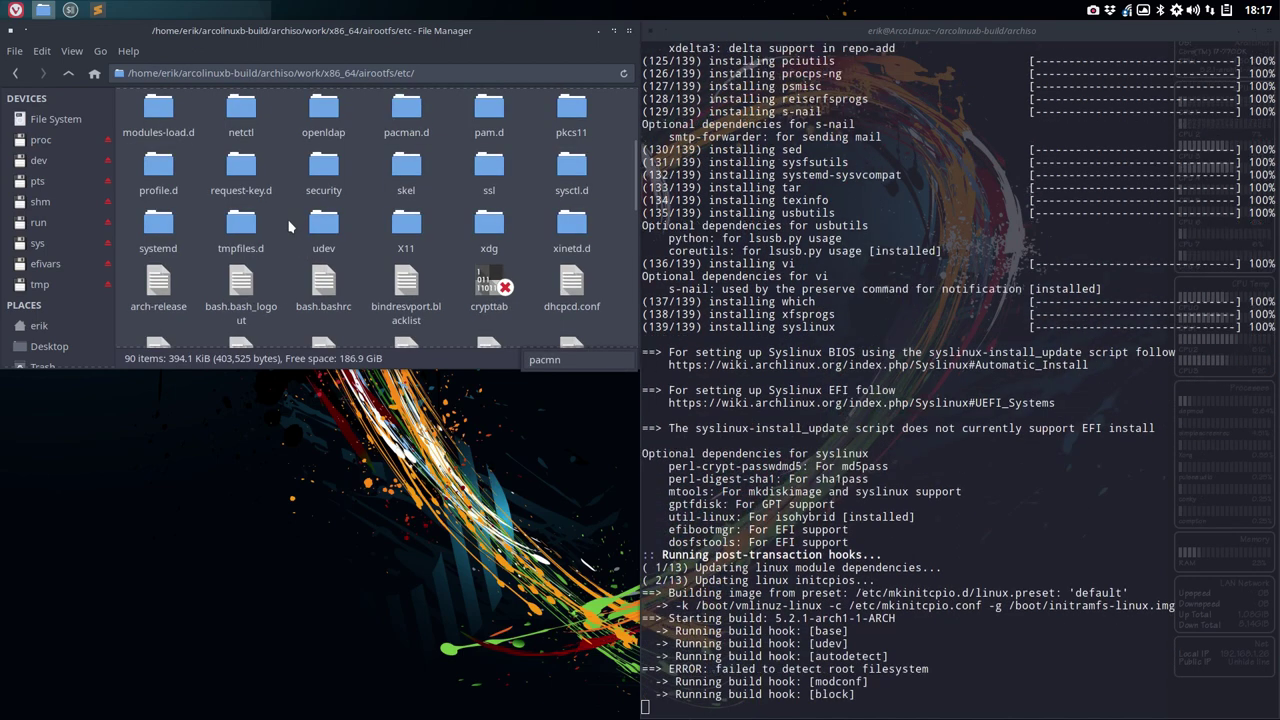
{"action": "key", "text": "BackSpace"}
- Open airootfs/etc/pacman.conf, scroll through it to confirm no teaching_repo entry, then close it
{"action": "type", "text": "an.con"}
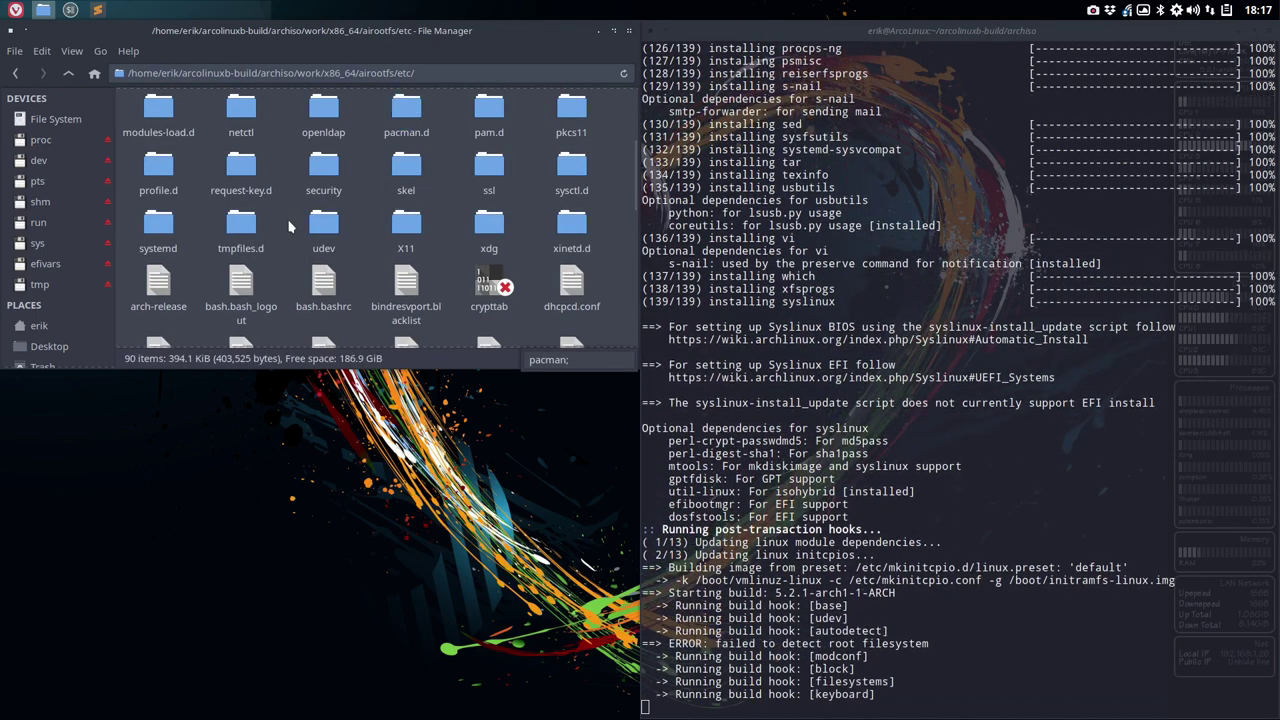
{"action": "key", "text": "Return"}
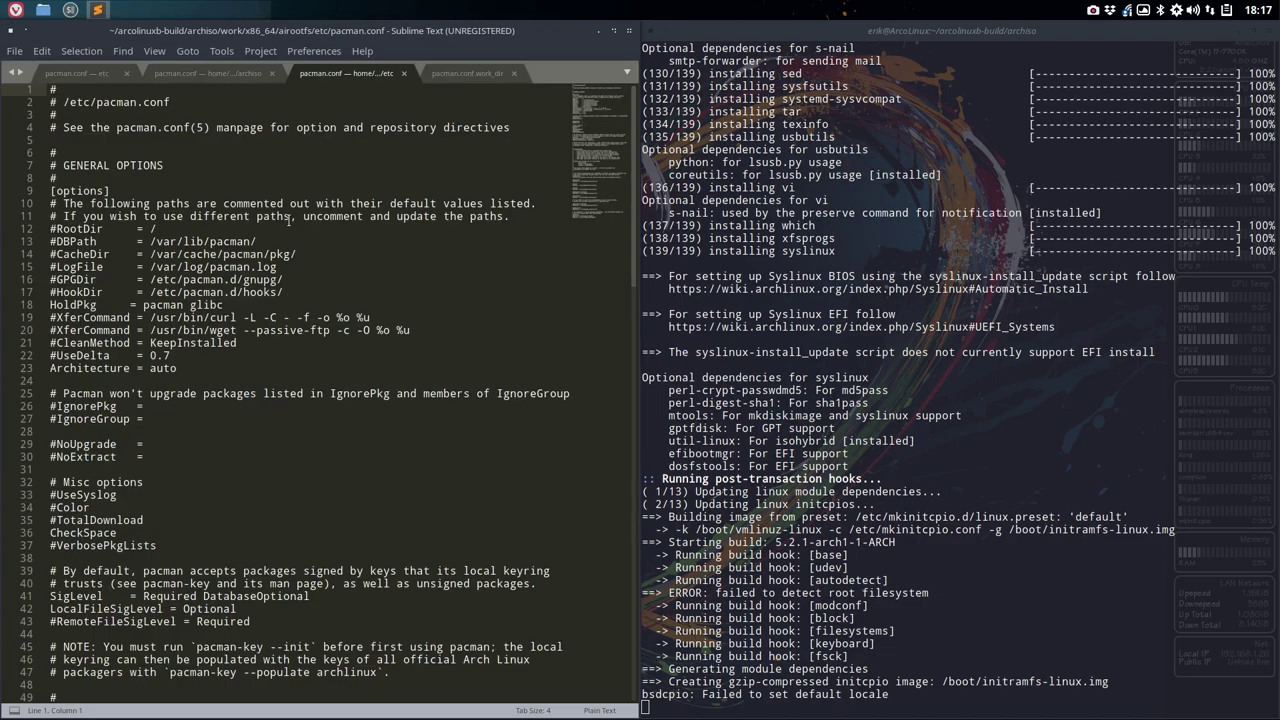
{"action": "scroll", "coordinate": [289, 230], "scroll_direction": "down", "scroll_amount": 20}
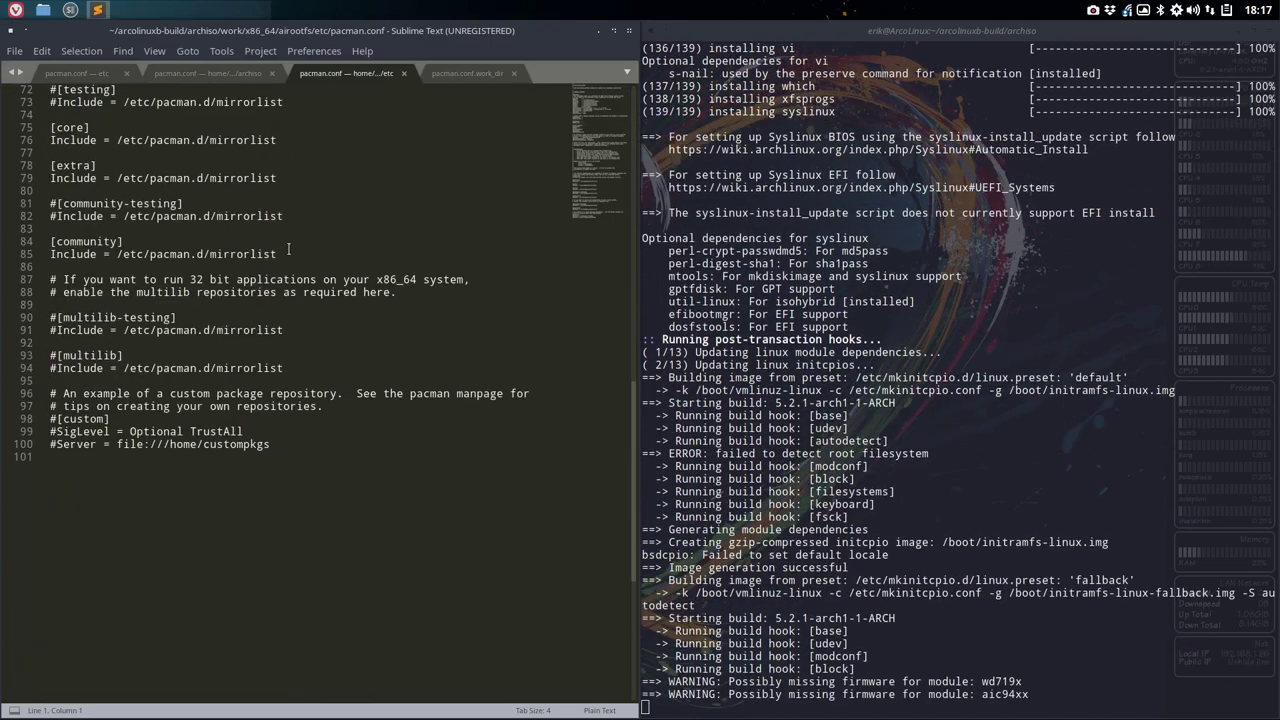
{"action": "scroll", "coordinate": [289, 248], "scroll_direction": "down", "scroll_amount": 1}
{"action": "scroll", "coordinate": [204, 428], "scroll_direction": "up", "scroll_amount": 3}
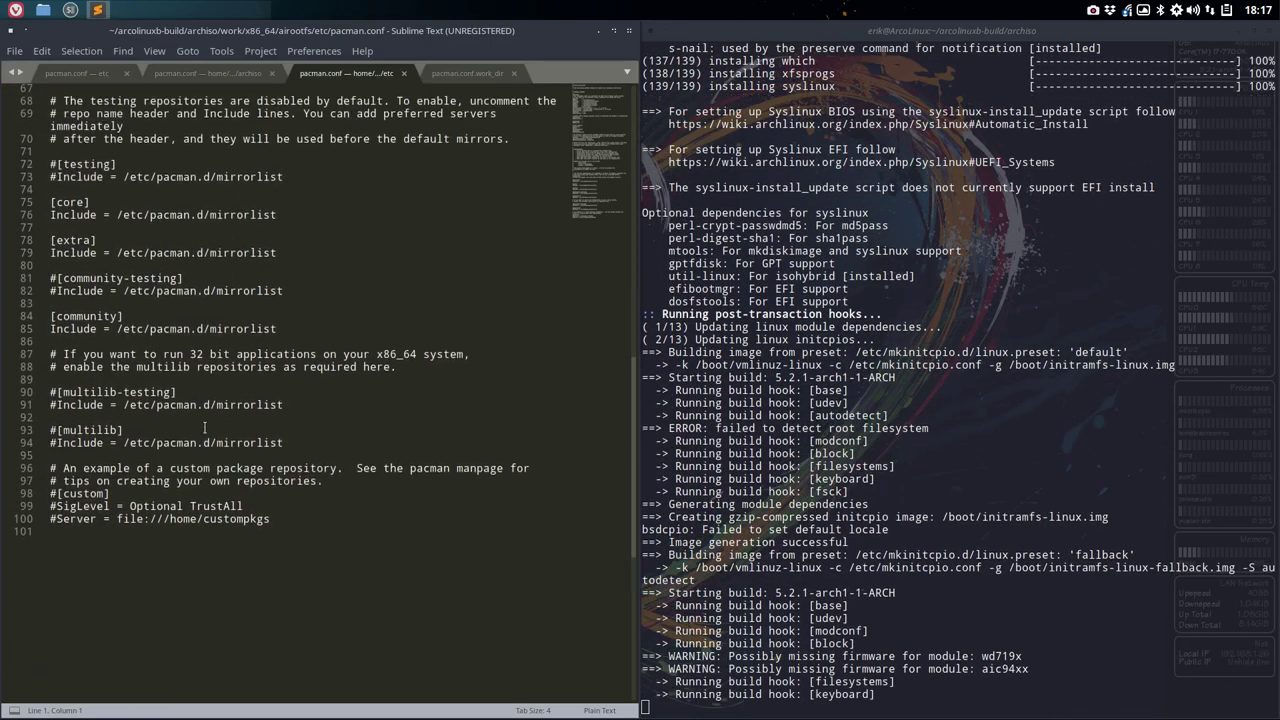
{"action": "scroll", "coordinate": [204, 428], "scroll_direction": "up", "scroll_amount": 7}
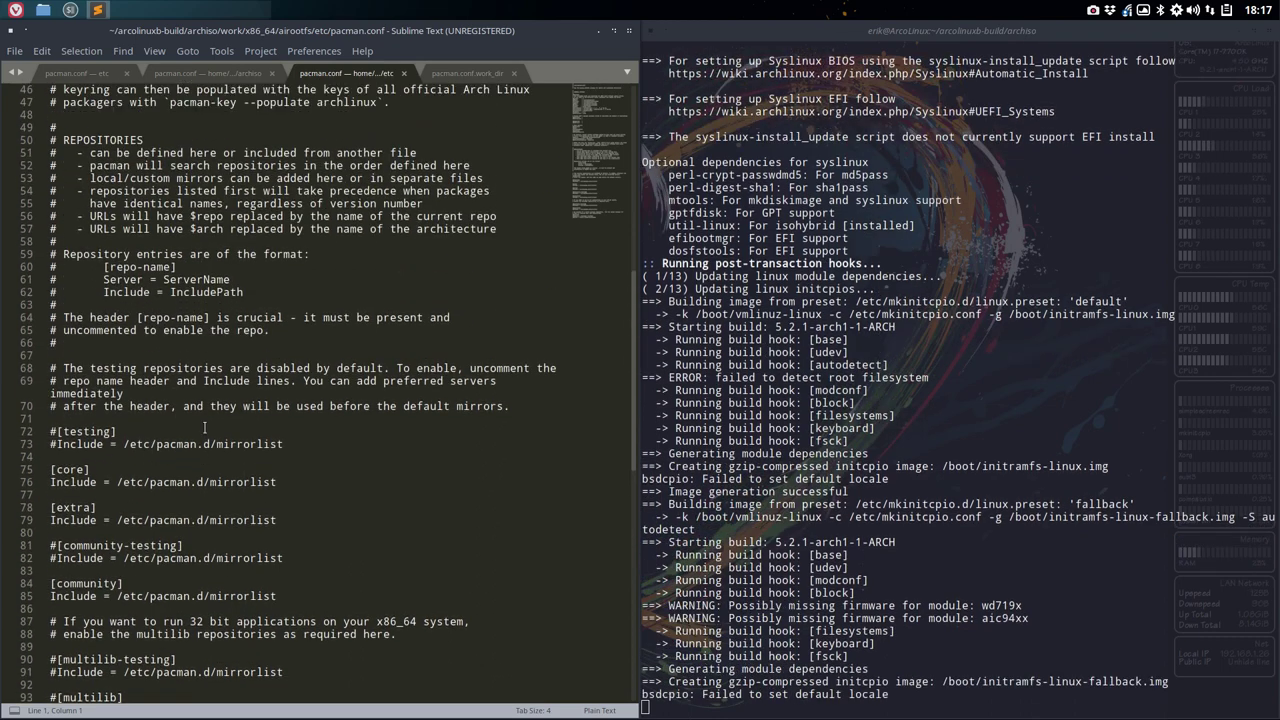
{"action": "scroll", "coordinate": [204, 428], "scroll_direction": "up", "scroll_amount": 15}
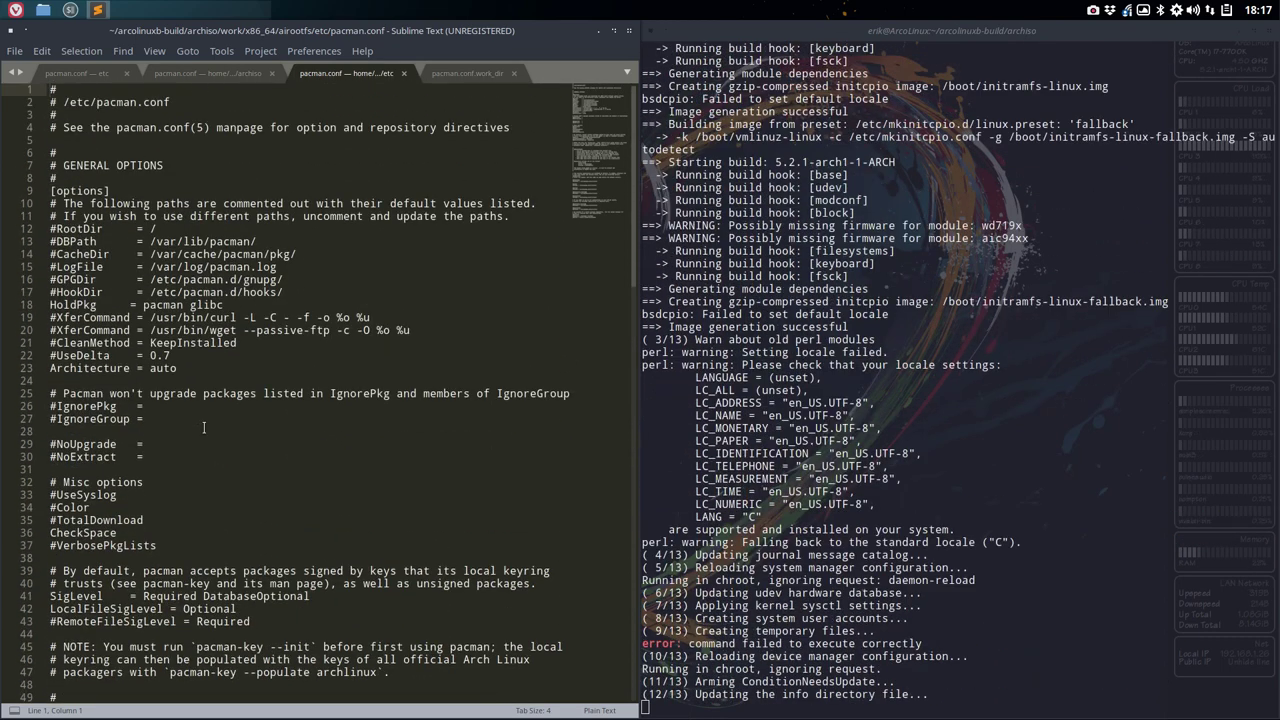
{"action": "scroll", "coordinate": [204, 427], "scroll_direction": "down", "scroll_amount": 6}
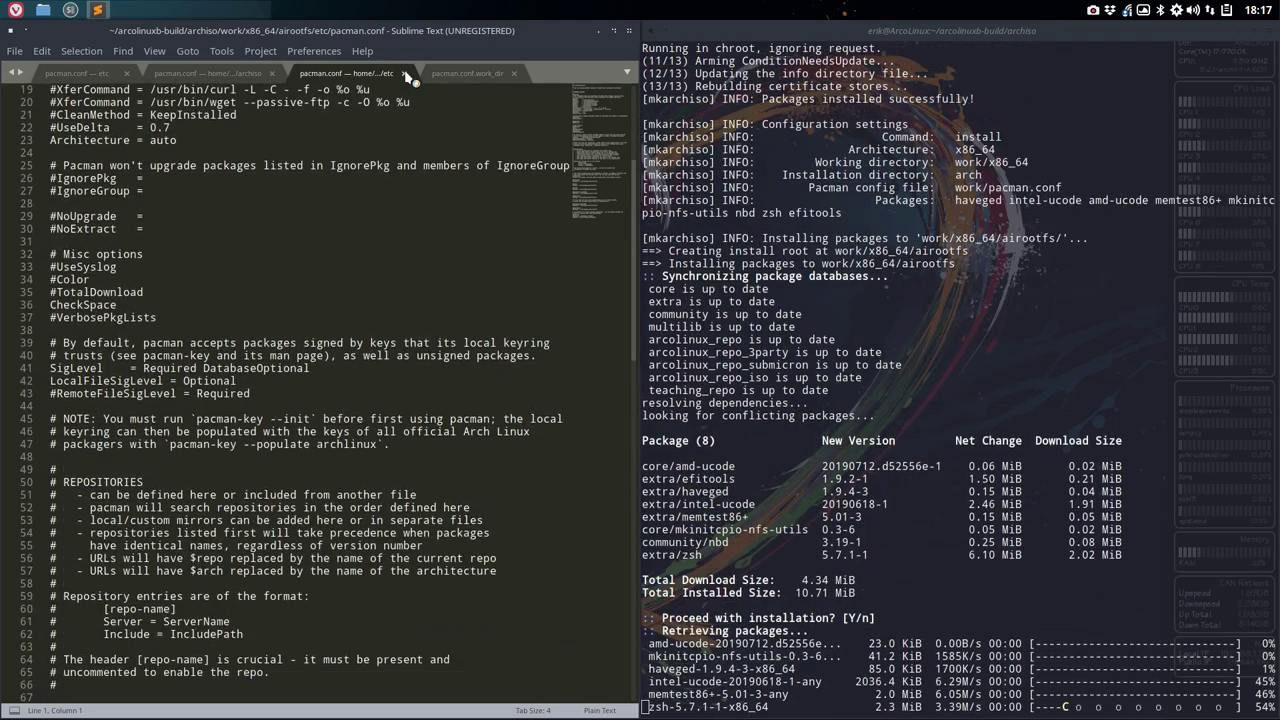
{"action": "left_click", "coordinate": [405, 74]}
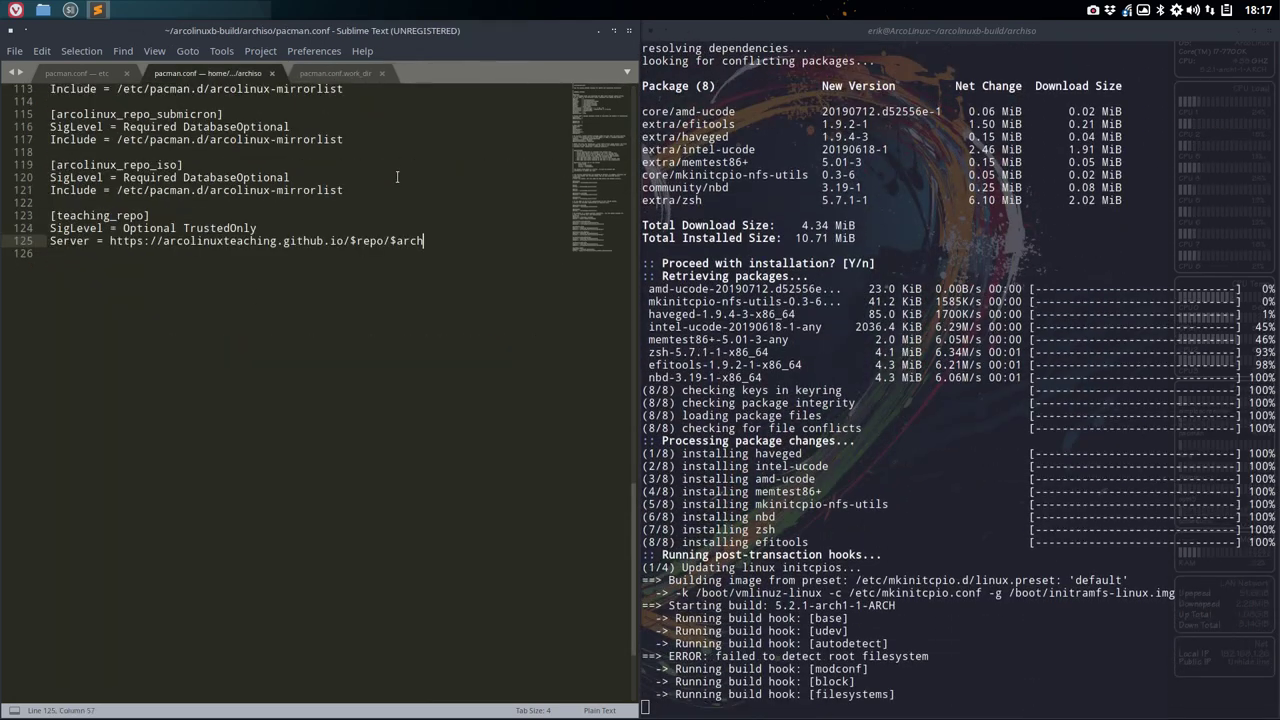
{"action": "left_click", "coordinate": [603, 38]}
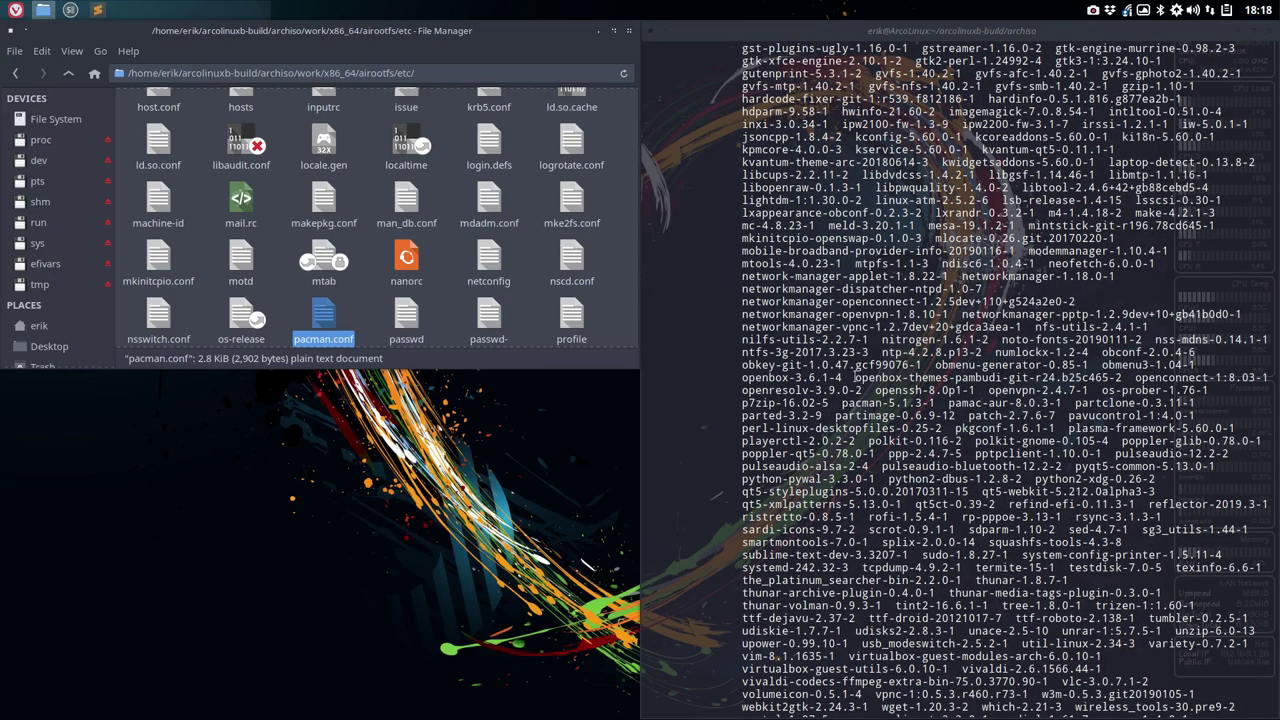
{"action": "left_click", "coordinate": [859, 375]}
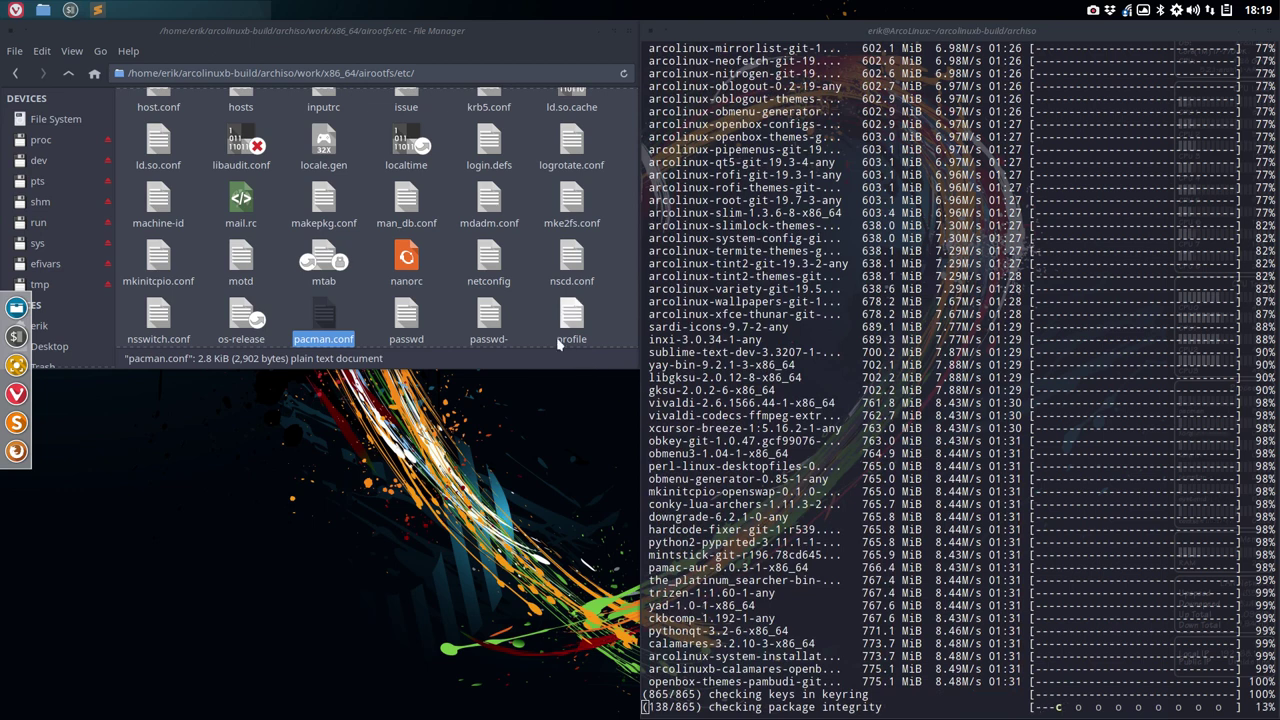
{"action": "scroll", "coordinate": [464, 320], "scroll_direction": "up", "scroll_amount": 5}
{"action": "scroll", "coordinate": [463, 320], "scroll_direction": "up", "scroll_amount": 2}
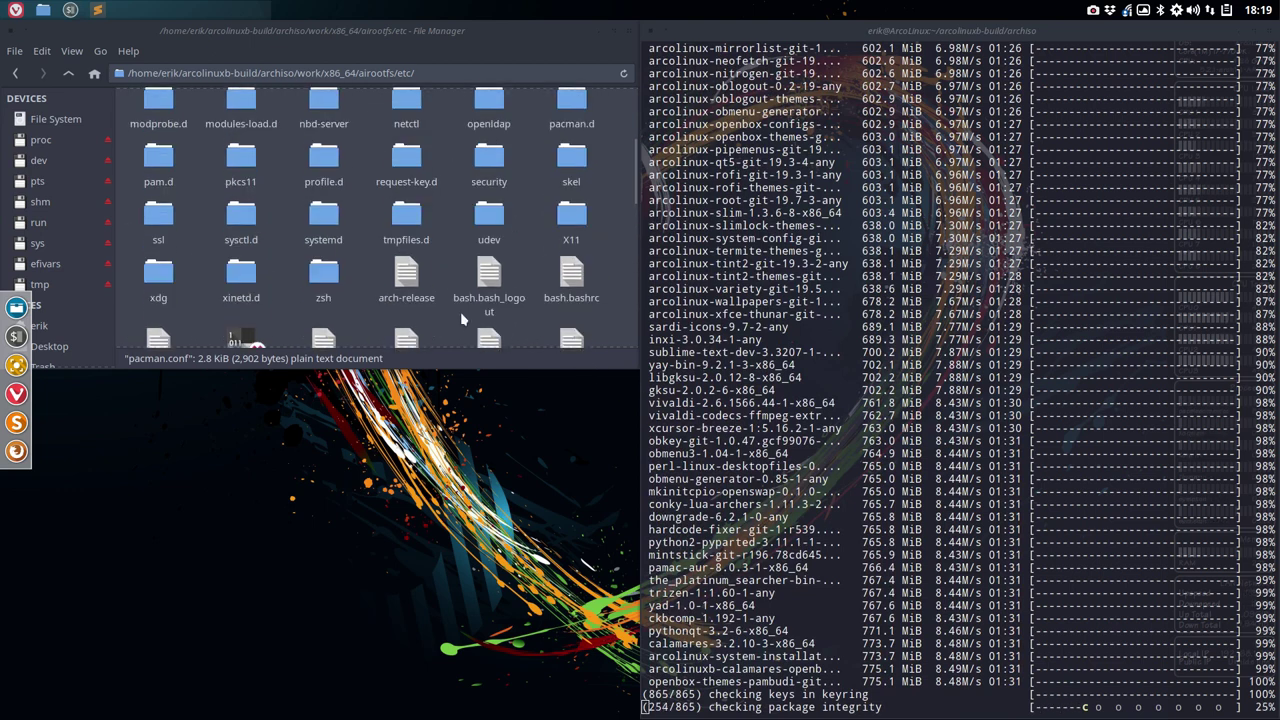
{"action": "scroll", "coordinate": [463, 320], "scroll_direction": "up", "scroll_amount": 3}
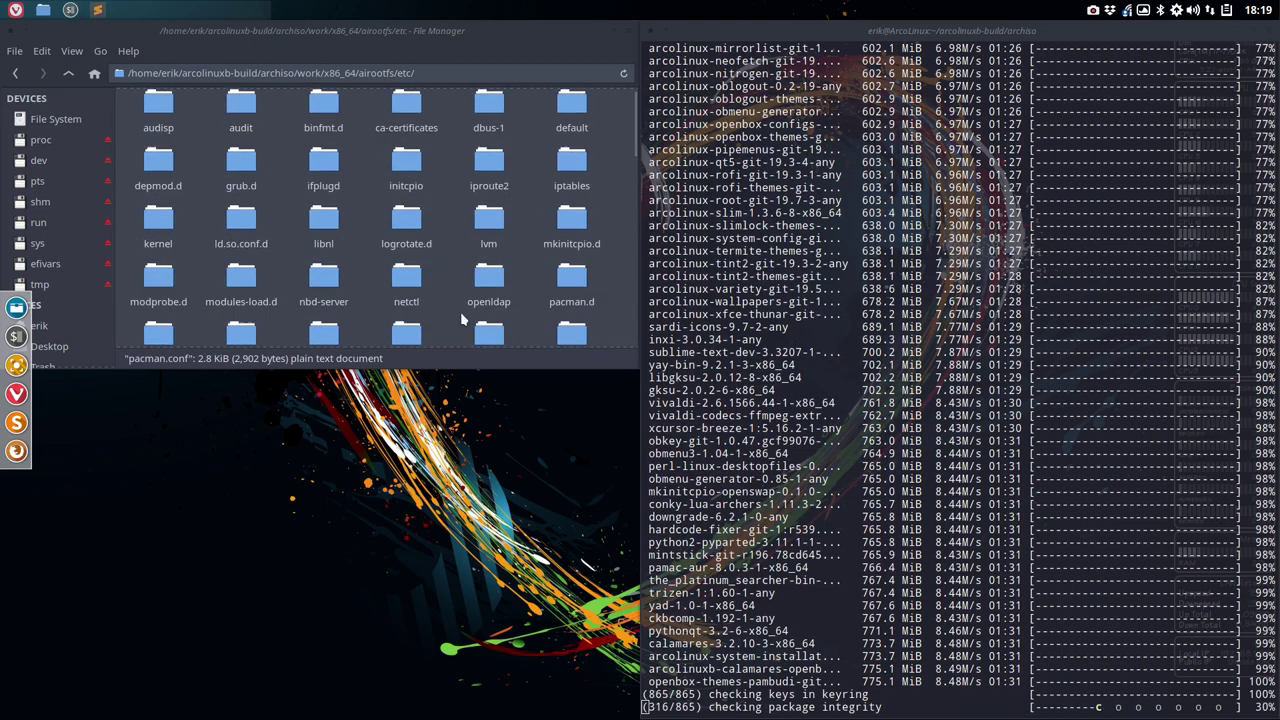
- Go up four folder levels to archiso and open build.sh in Atom
{"action": "left_click", "coordinate": [72, 74]}
{"action": "left_click", "coordinate": [69, 74]}
{"action": "left_click", "coordinate": [69, 74]}
{"action": "left_click", "coordinate": [69, 74]}
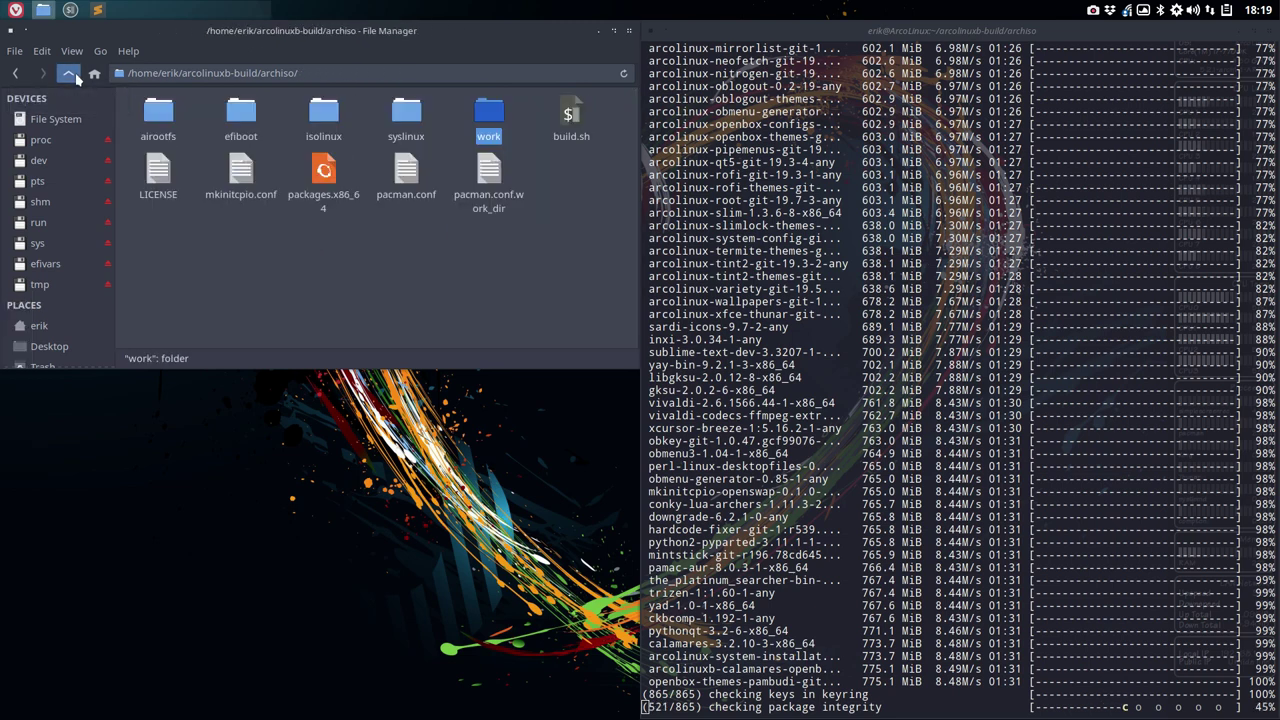
{"action": "left_click", "coordinate": [567, 118]}
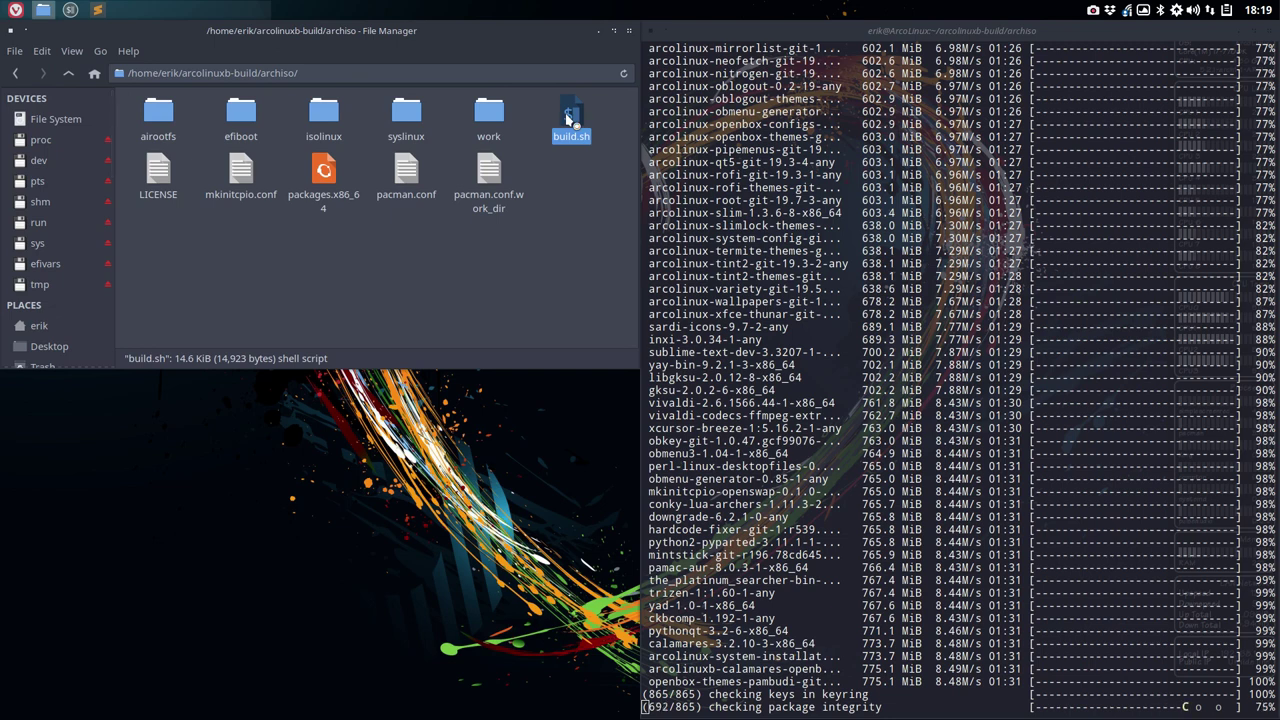
{"action": "double_click", "coordinate": [567, 118]}
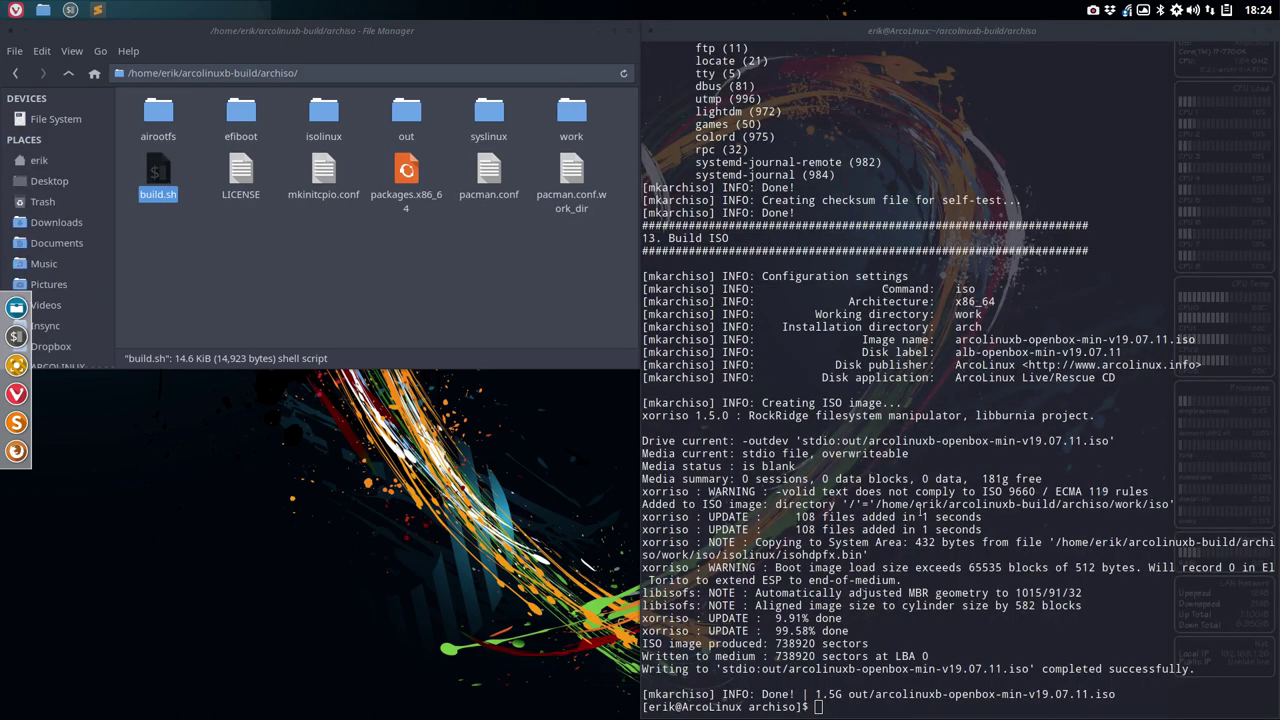
- Check the finished ISO's 1.5G size in the terminal and in the out folder
{"action": "double_click", "coordinate": [818, 693]}
{"action": "left_click", "coordinate": [864, 695]}
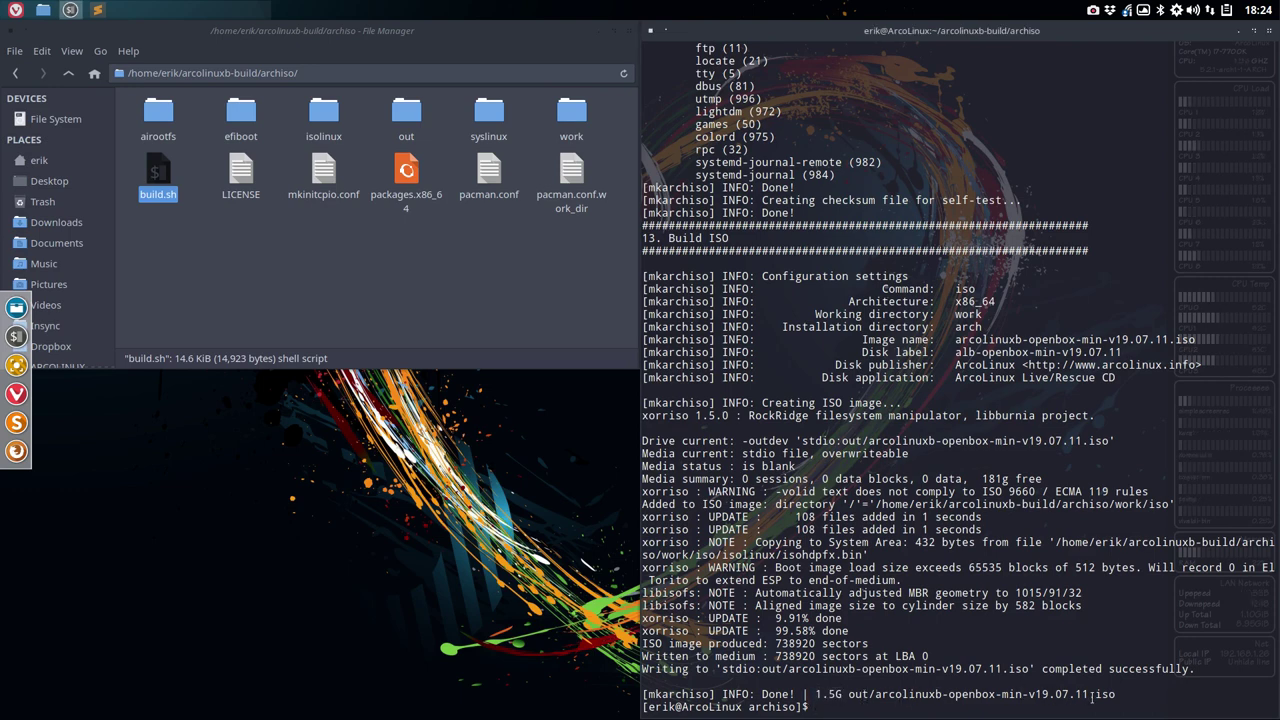
{"action": "double_click", "coordinate": [402, 118]}
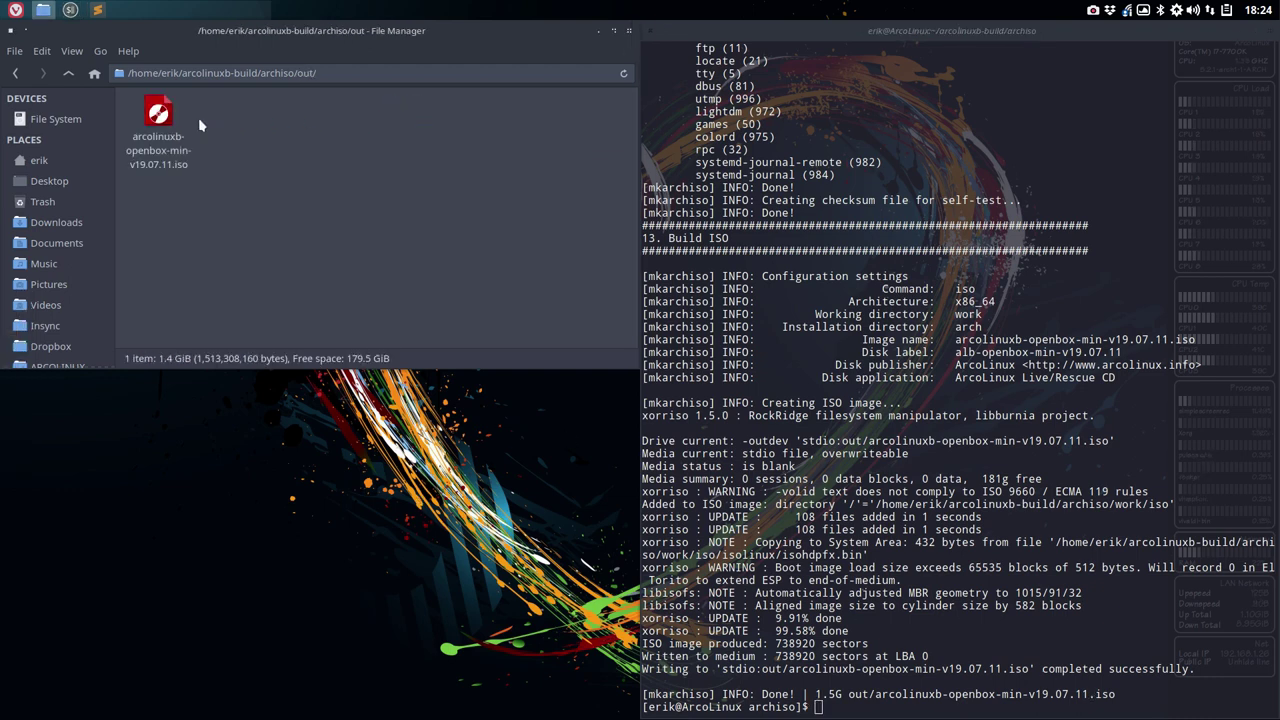
{"action": "left_click", "coordinate": [161, 121]}
{"action": "left_click", "coordinate": [210, 163]}
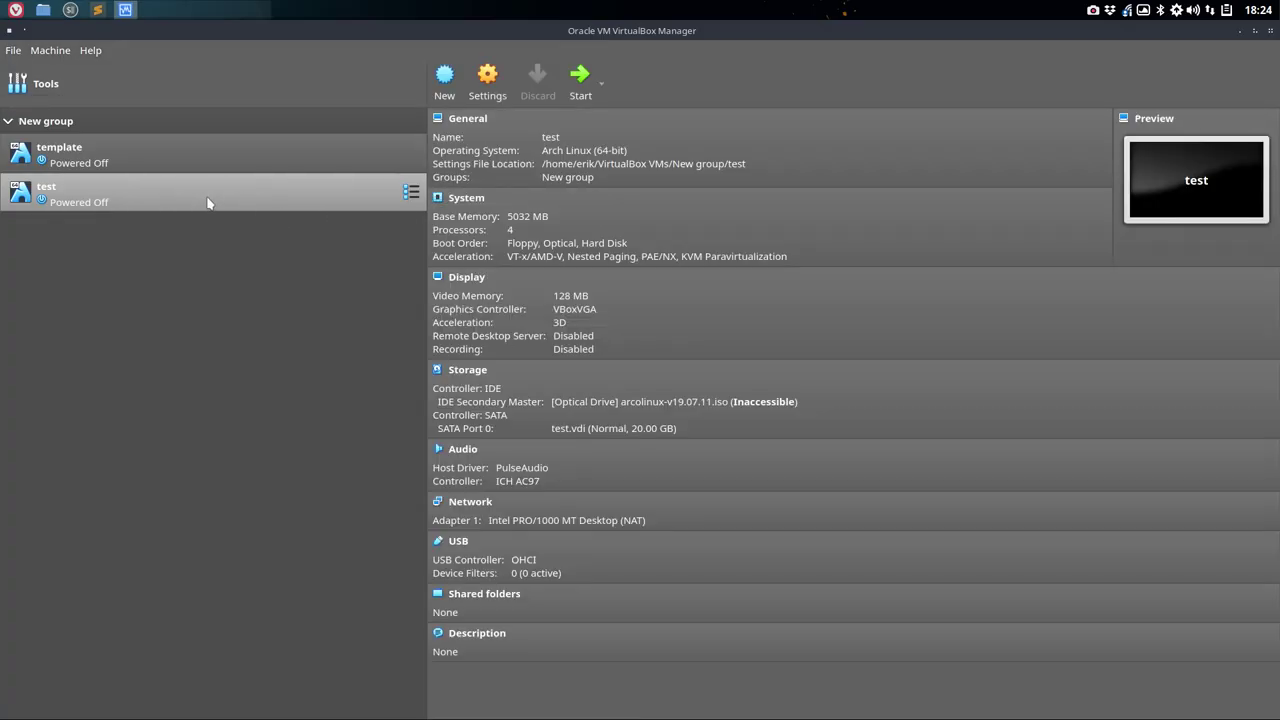
- Load arcolinuxb-openbox-min-v19.07.11.iso into the test VM's optical drive
{"action": "left_click", "coordinate": [641, 402]}
{"action": "left_click", "coordinate": [693, 413]}
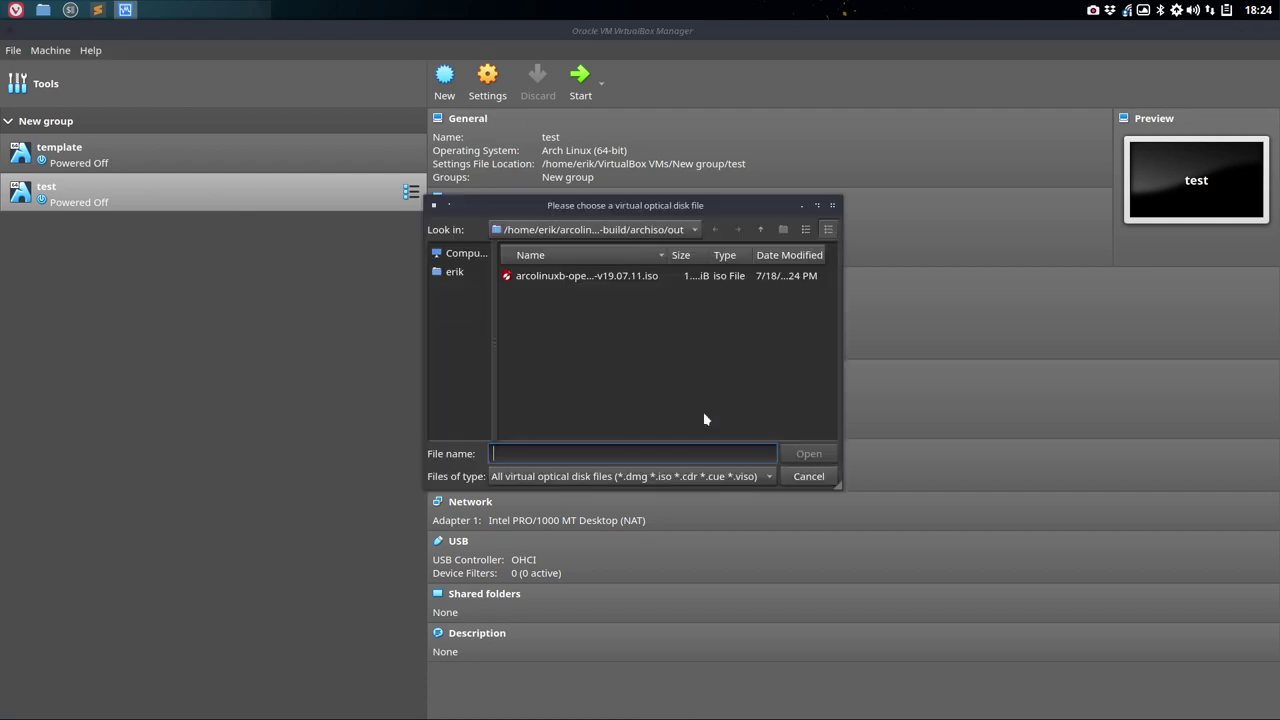
{"action": "double_click", "coordinate": [545, 278]}
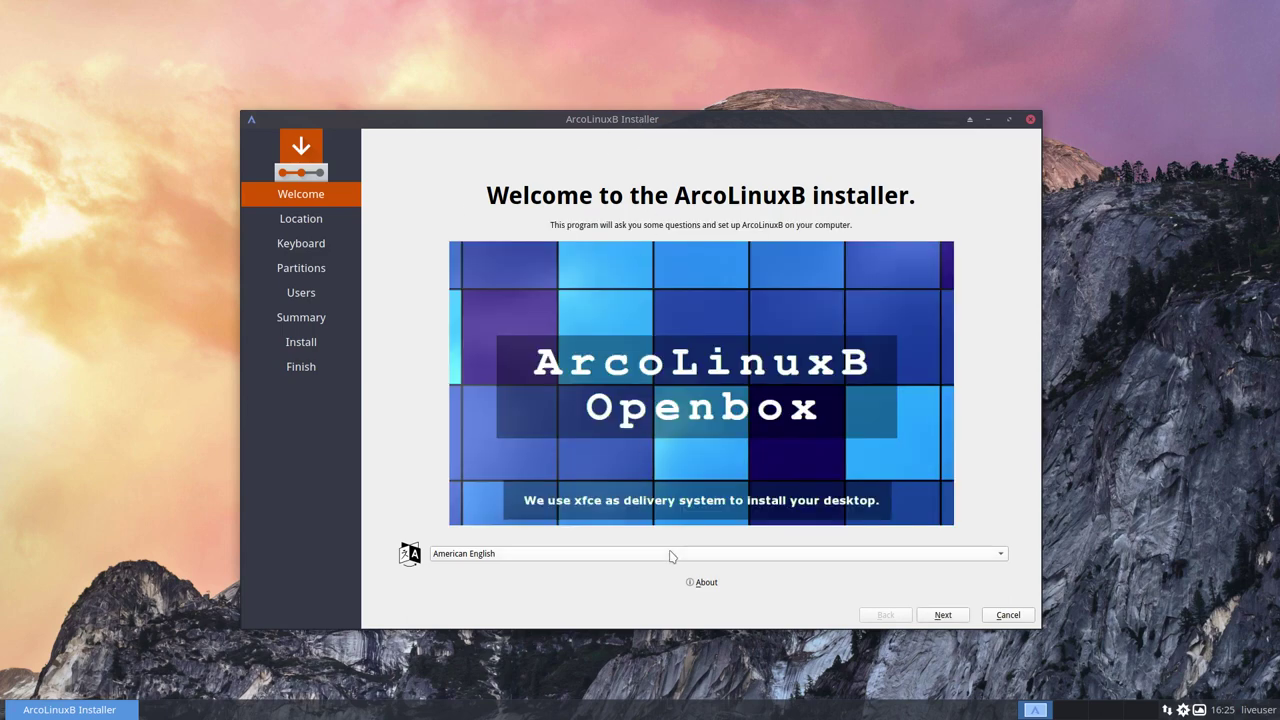
- Advance past Welcome and Location, choose the Belgian keyboard layout, and keep Erase disk
{"action": "left_click", "coordinate": [705, 582]}
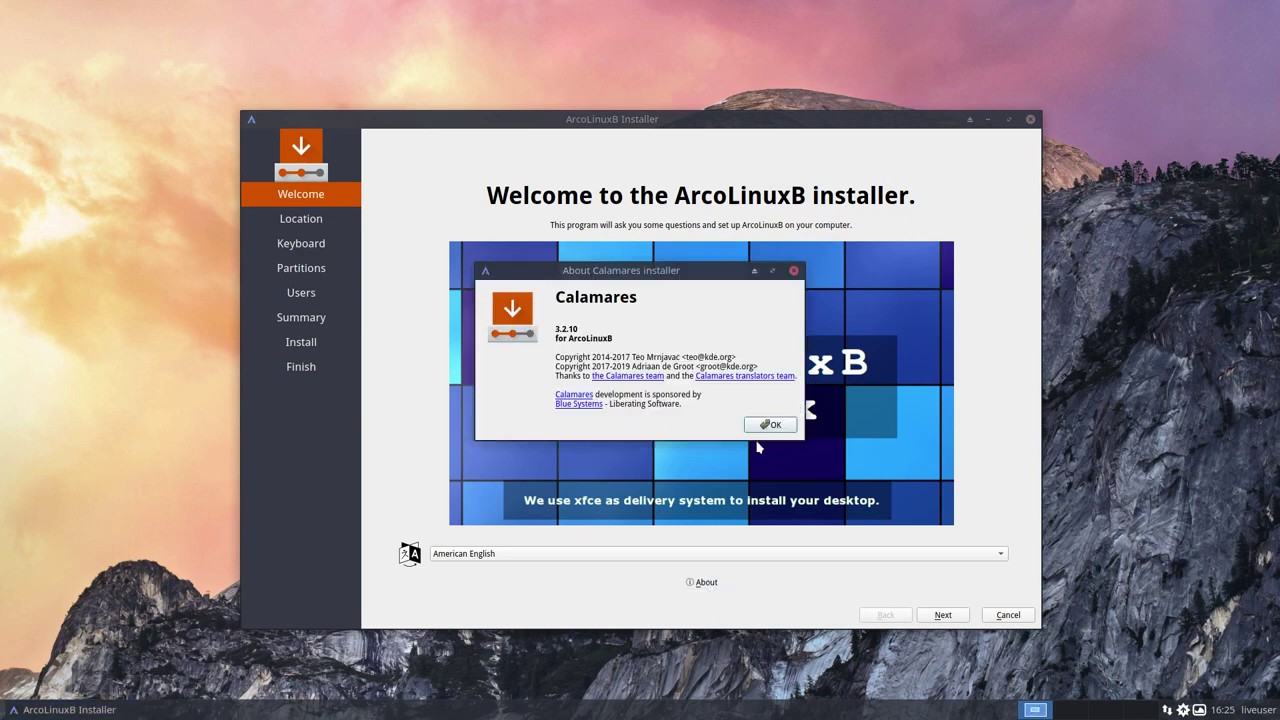
{"action": "left_click", "coordinate": [771, 427]}
{"action": "left_click", "coordinate": [943, 615]}
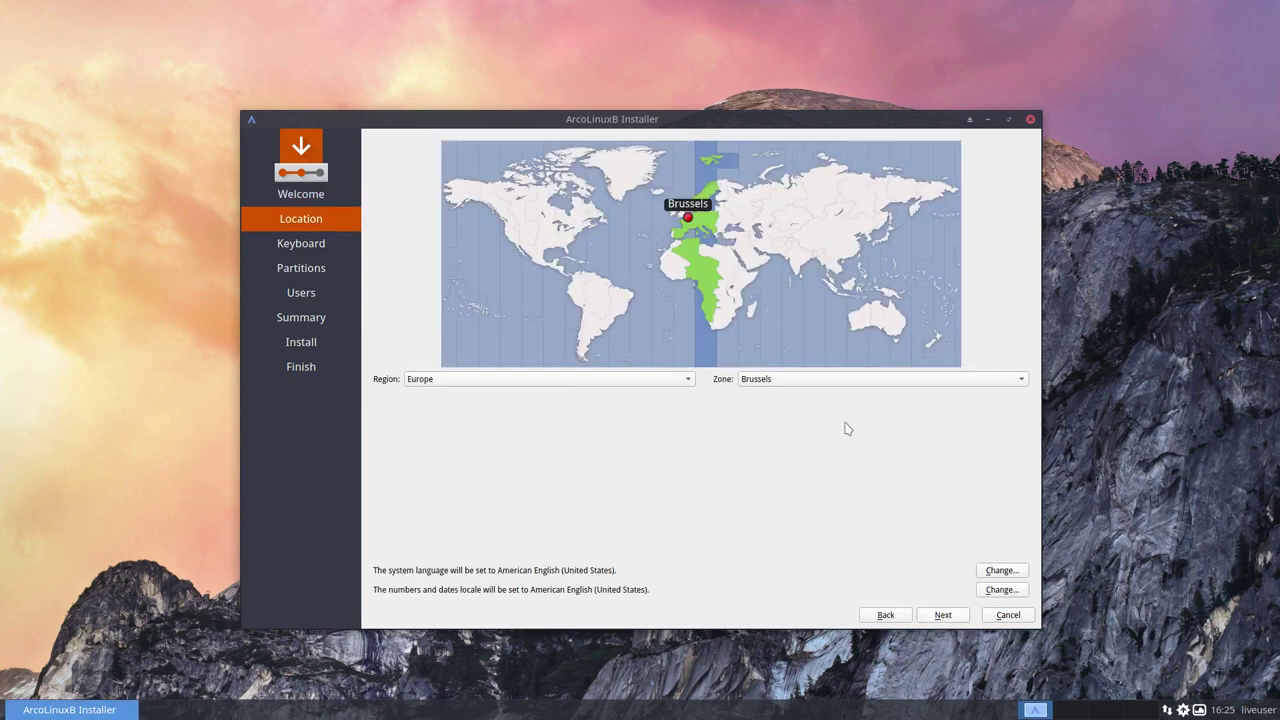
{"action": "left_click", "coordinate": [950, 619]}
{"action": "left_click", "coordinate": [412, 382]}
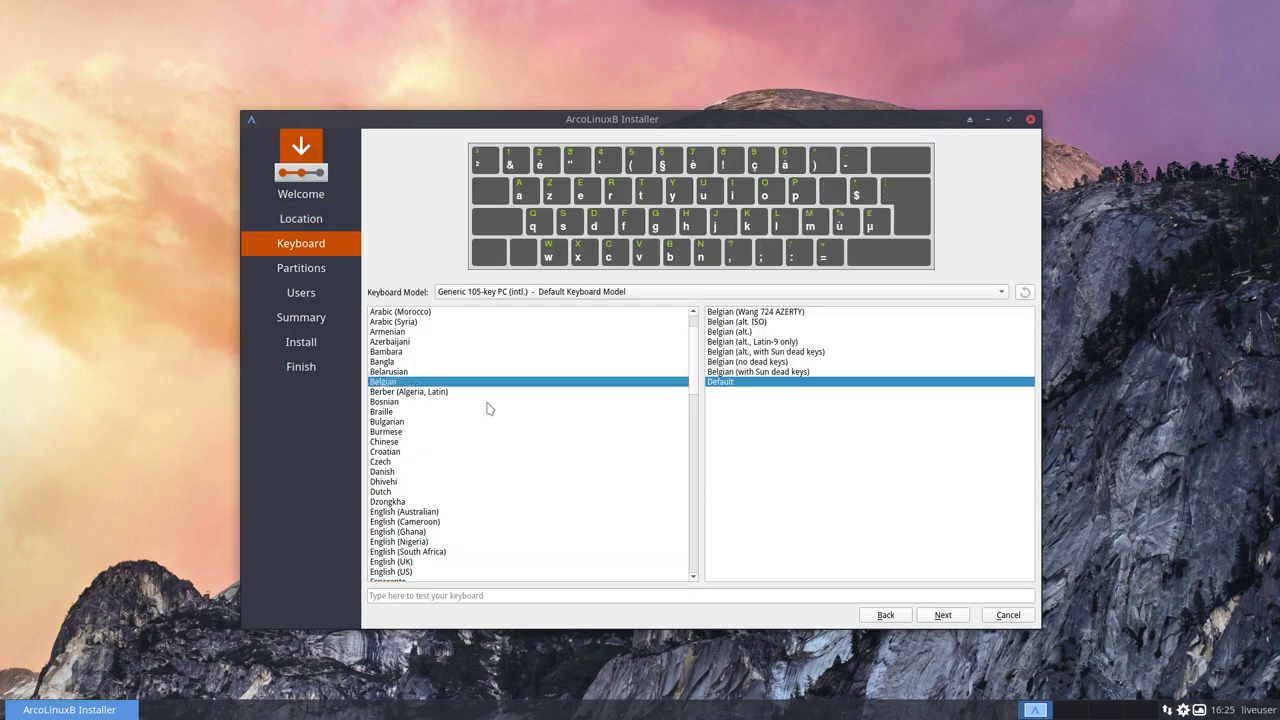
{"action": "left_click", "coordinate": [943, 615]}
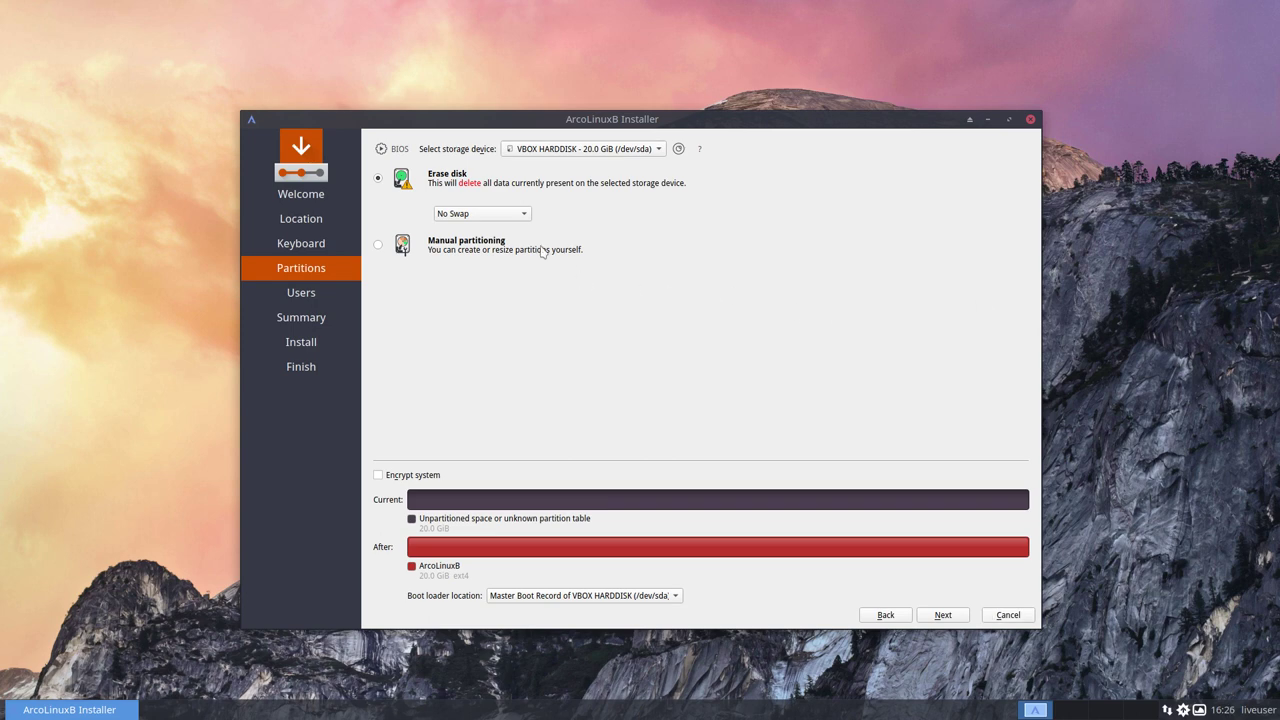
{"action": "left_click", "coordinate": [958, 614]}
- Create the user on computer ArcoLinuxB with auto-login and the same admin password, then install
{"action": "type", "text": "erik"}
{"action": "key", "text": "Tab"}
{"action": "key", "text": "Tab"}
{"action": "type", "text": "Arco"}
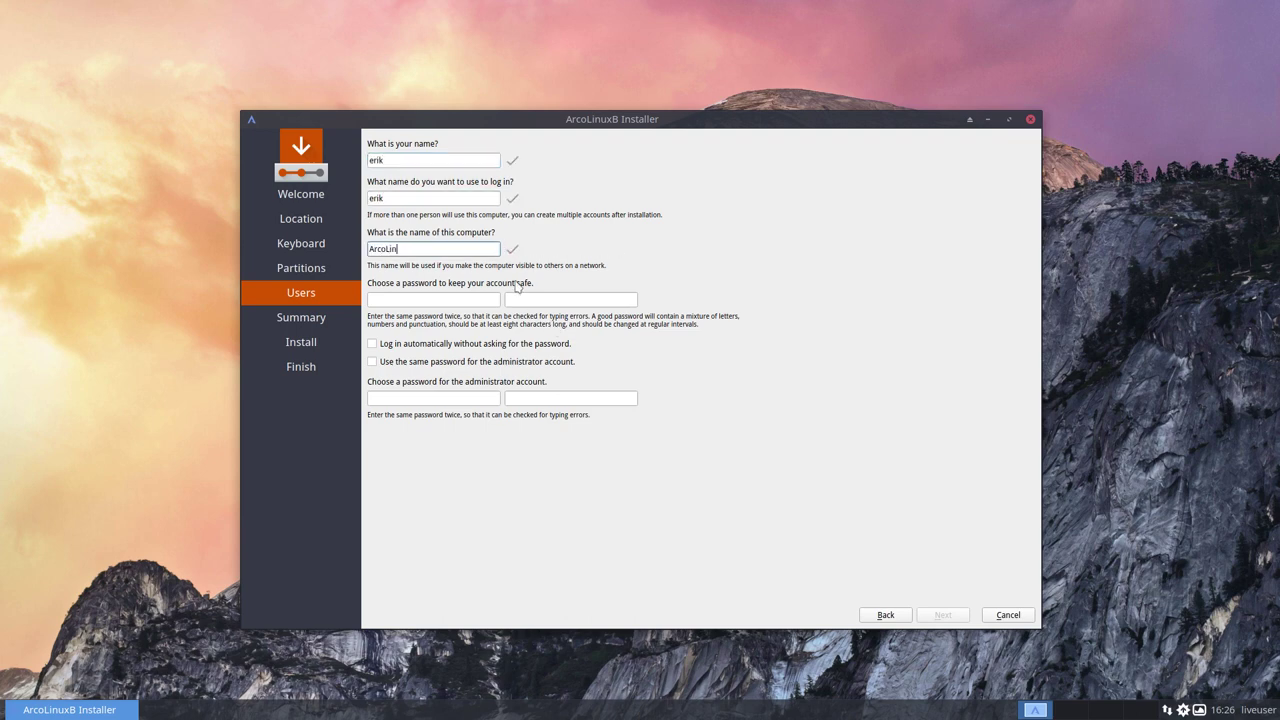
{"action": "type", "text": "LinuxB"}
{"action": "key", "text": "Tab"}
{"action": "type", "text": "ar"}
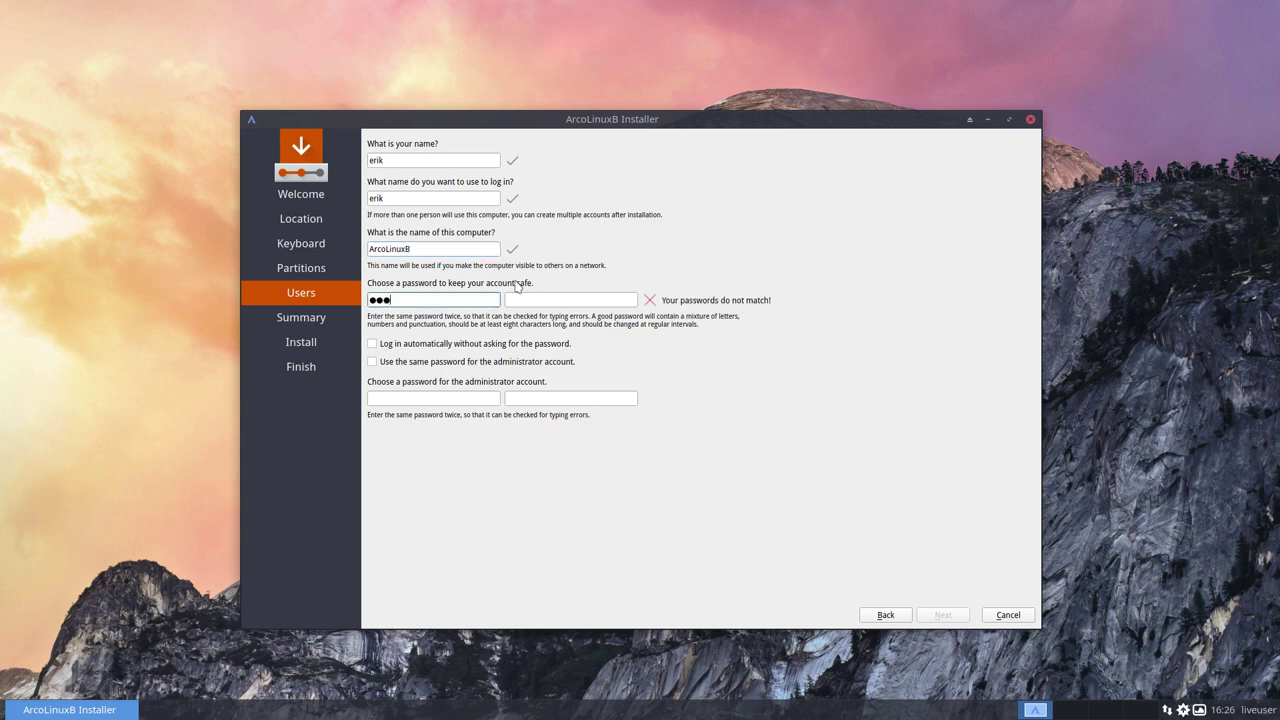
{"action": "key", "text": "Tab"}
{"action": "type", "text": "arco"}
{"action": "left_click", "coordinate": [410, 343]}
{"action": "left_click", "coordinate": [427, 362]}
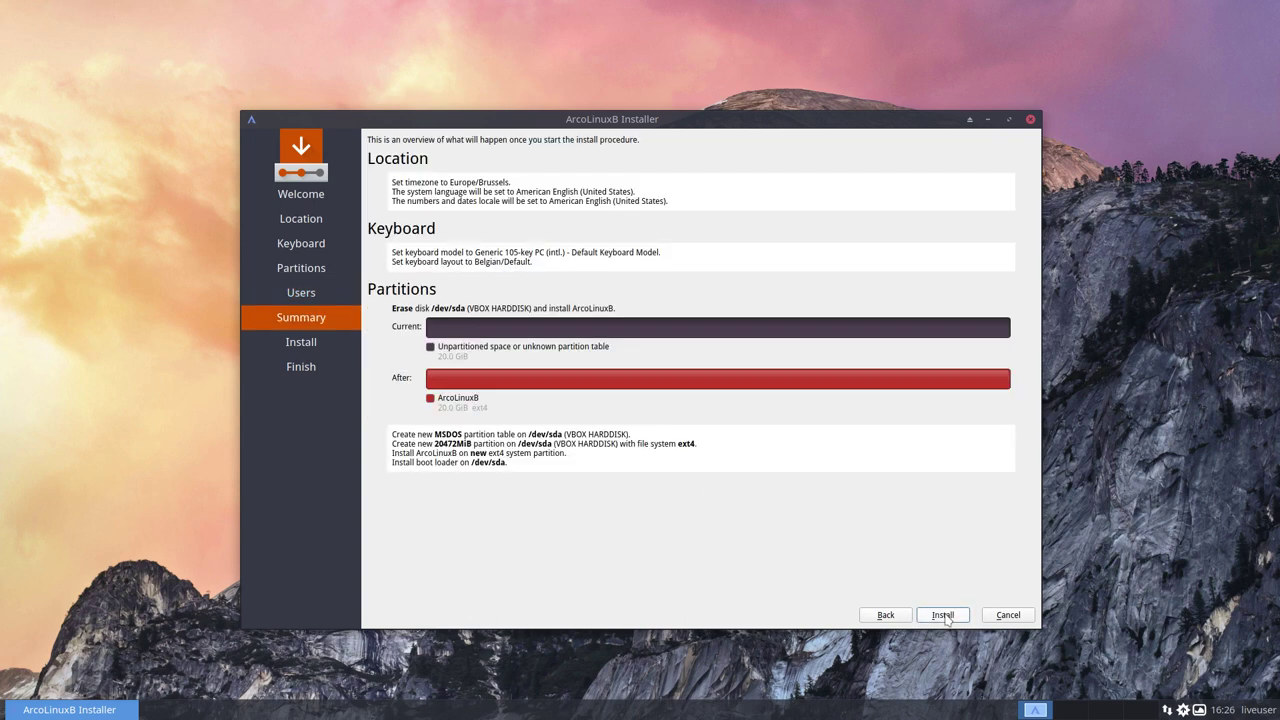
{"action": "left_click", "coordinate": [943, 615]}
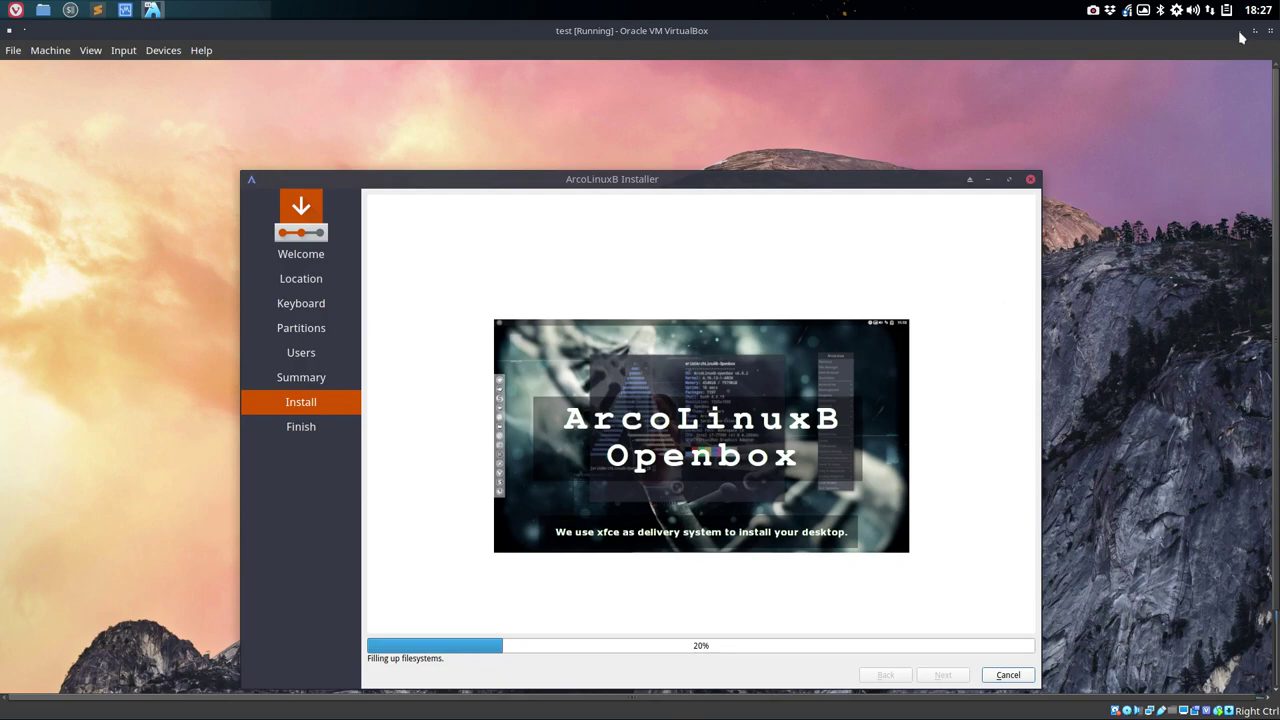
- Minimize the running test VM window while the installation continues
{"action": "left_click", "coordinate": [1240, 31]}
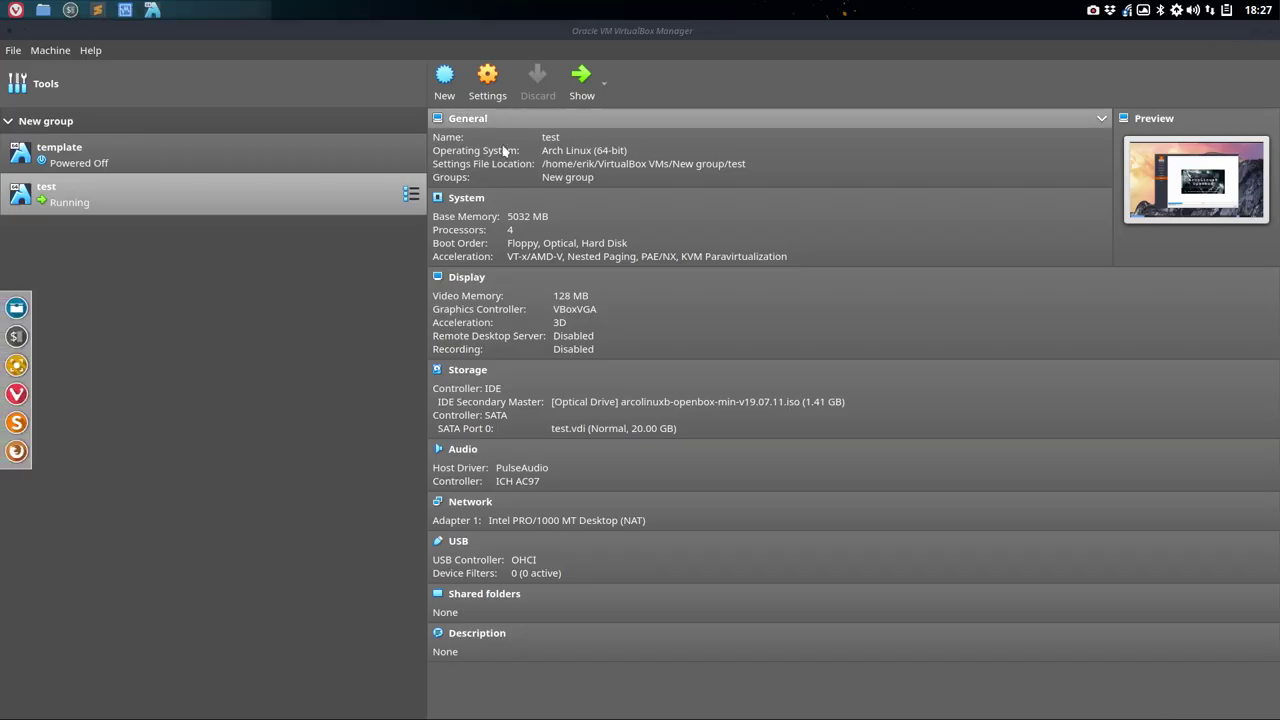
- Hide VirtualBox Manager and browse the archiso work folder's iso and efiboot subfolders
{"action": "left_click", "coordinate": [1230, 31]}
{"action": "left_click", "coordinate": [70, 75]}
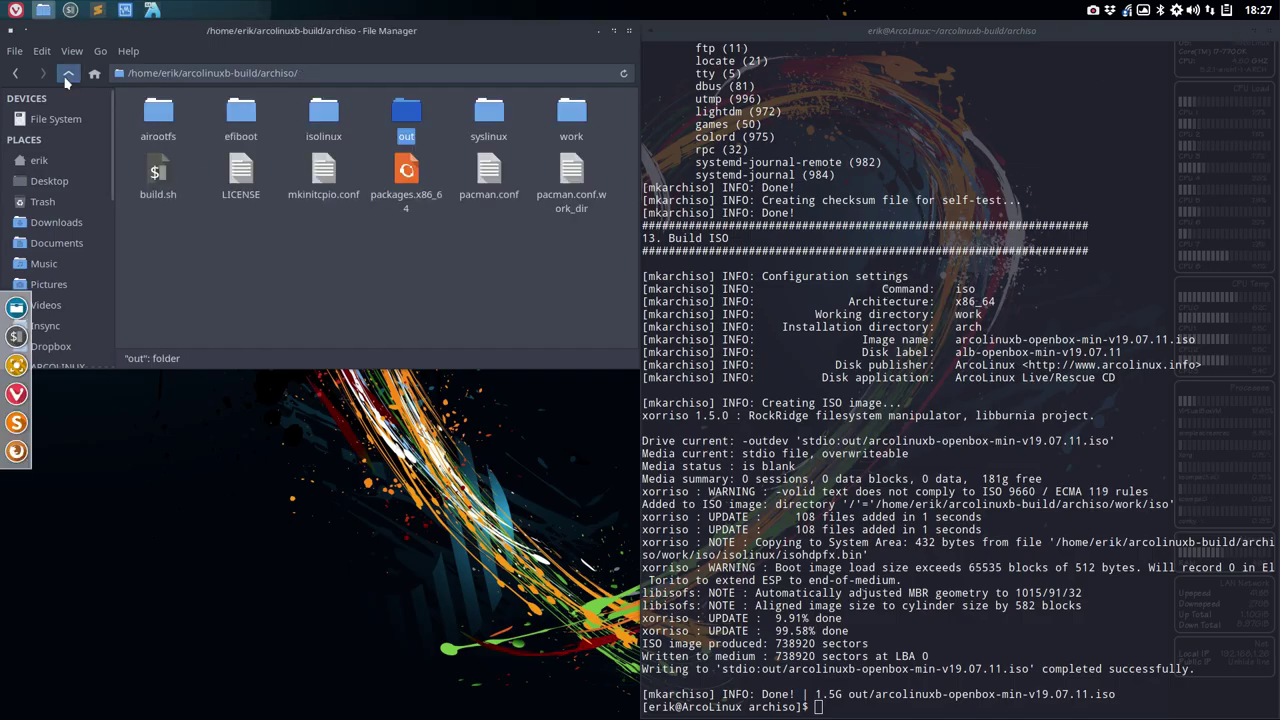
{"action": "double_click", "coordinate": [571, 110]}
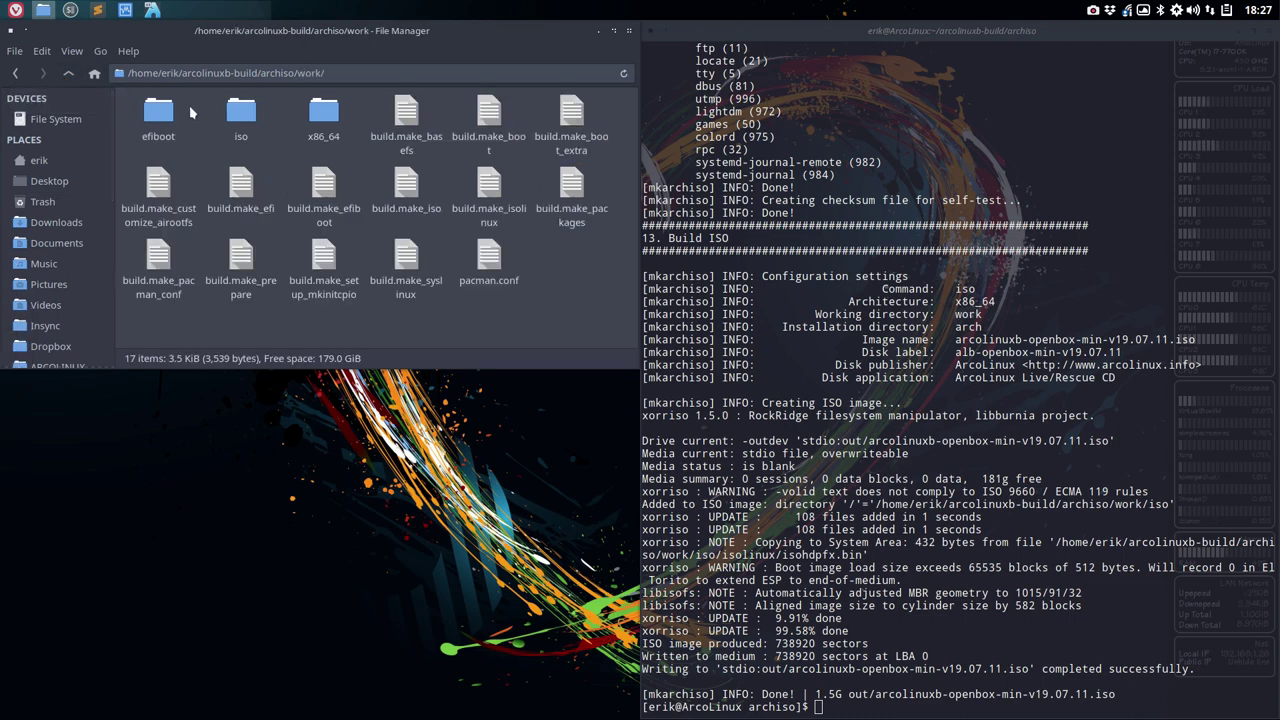
{"action": "left_click", "coordinate": [168, 114]}
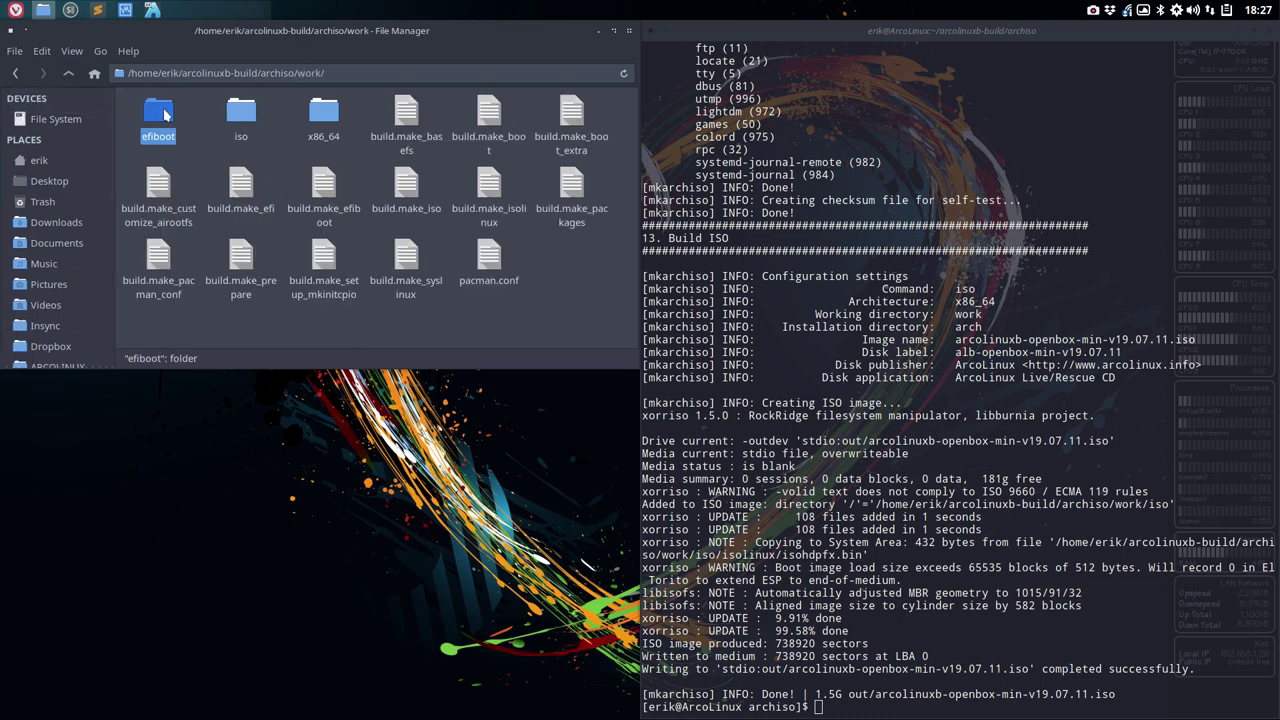
{"action": "double_click", "coordinate": [241, 115]}
{"action": "left_click", "coordinate": [70, 75]}
{"action": "left_click", "coordinate": [70, 75]}
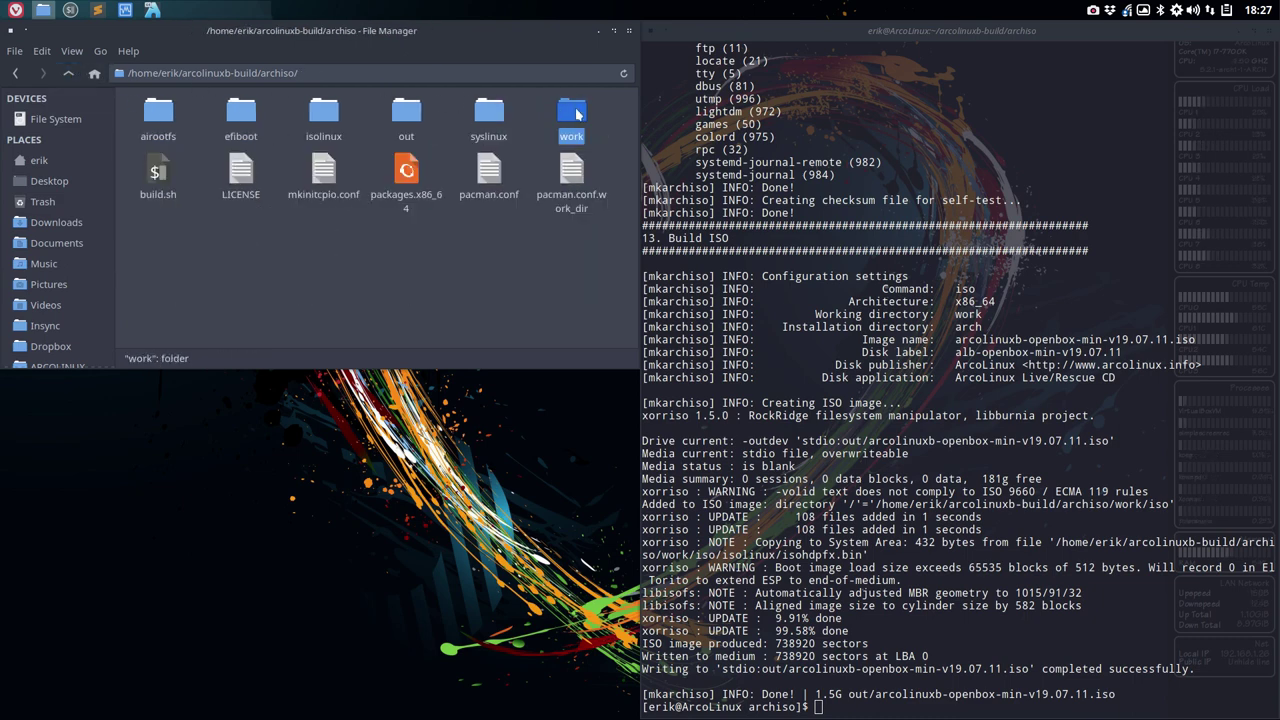
{"action": "double_click", "coordinate": [574, 114]}
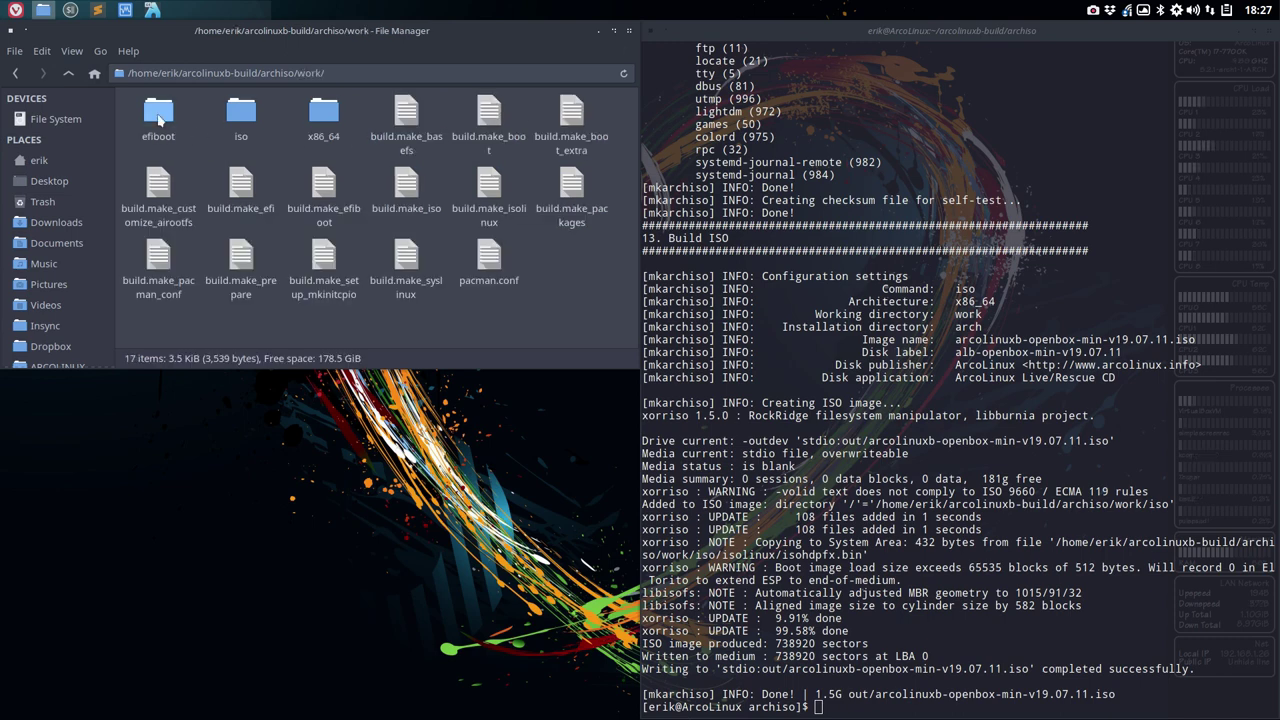
{"action": "double_click", "coordinate": [158, 115]}
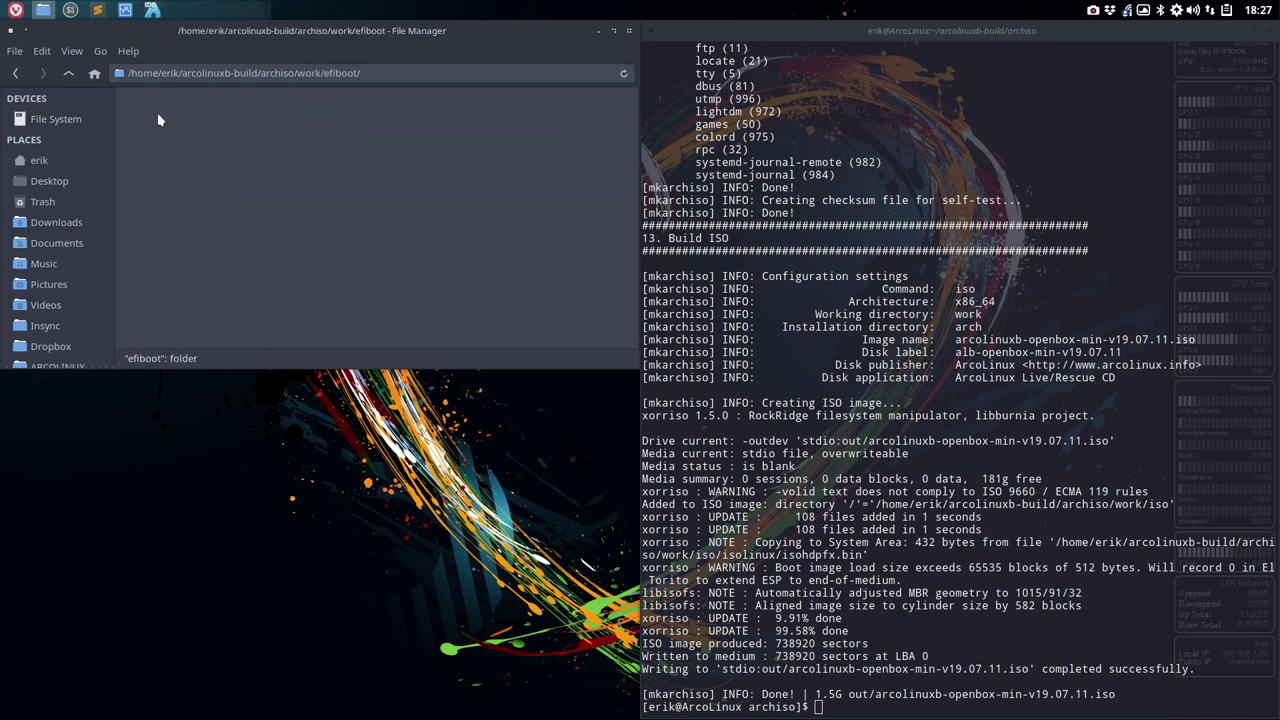
{"action": "left_click", "coordinate": [68, 76]}
- Explore iso's arch/x86_64, isolinux and loader folders, then airootfs's 18 folders, ending in work/x86_64
{"action": "double_click", "coordinate": [241, 112]}
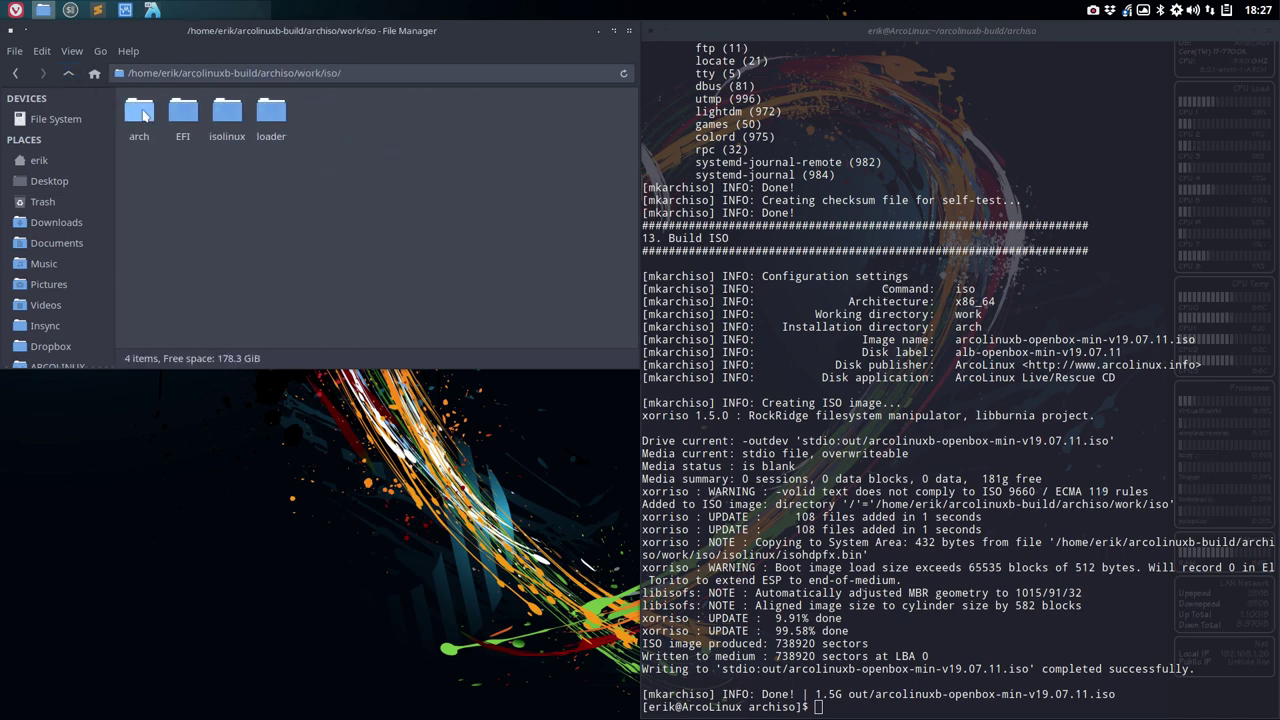
{"action": "double_click", "coordinate": [143, 114]}
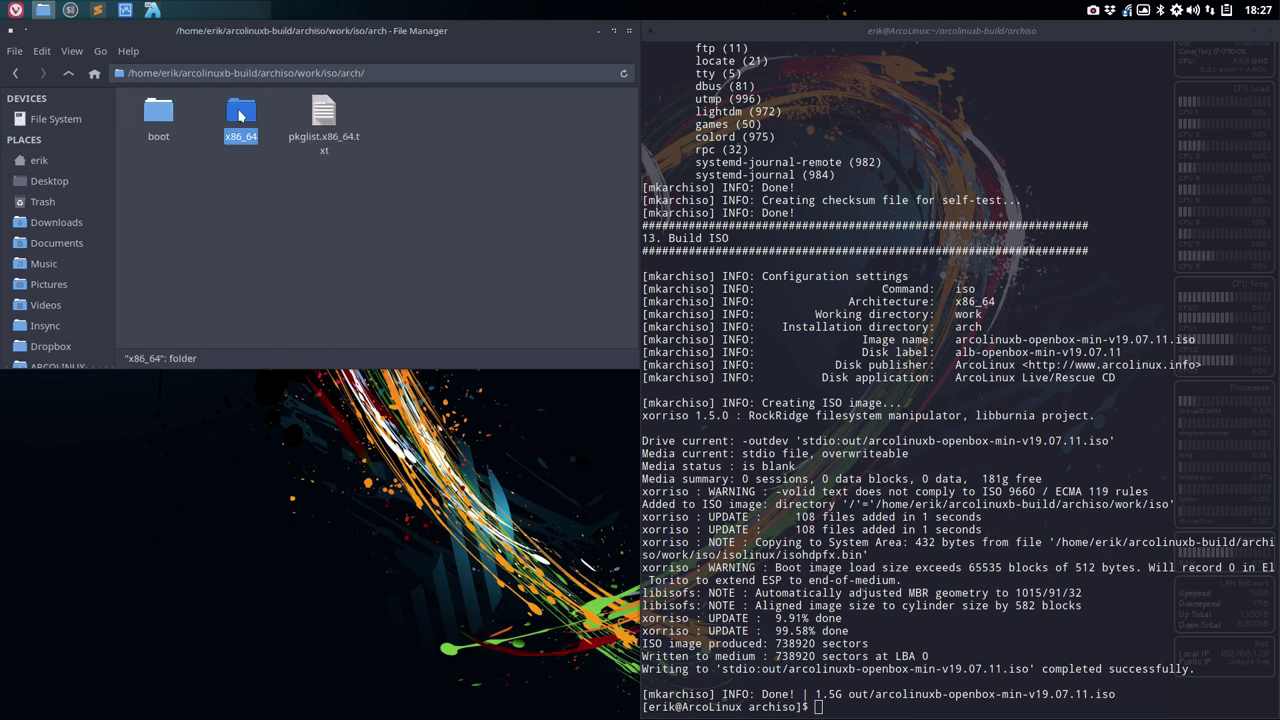
{"action": "double_click", "coordinate": [241, 112]}
{"action": "left_click", "coordinate": [68, 74]}
{"action": "left_click", "coordinate": [68, 74]}
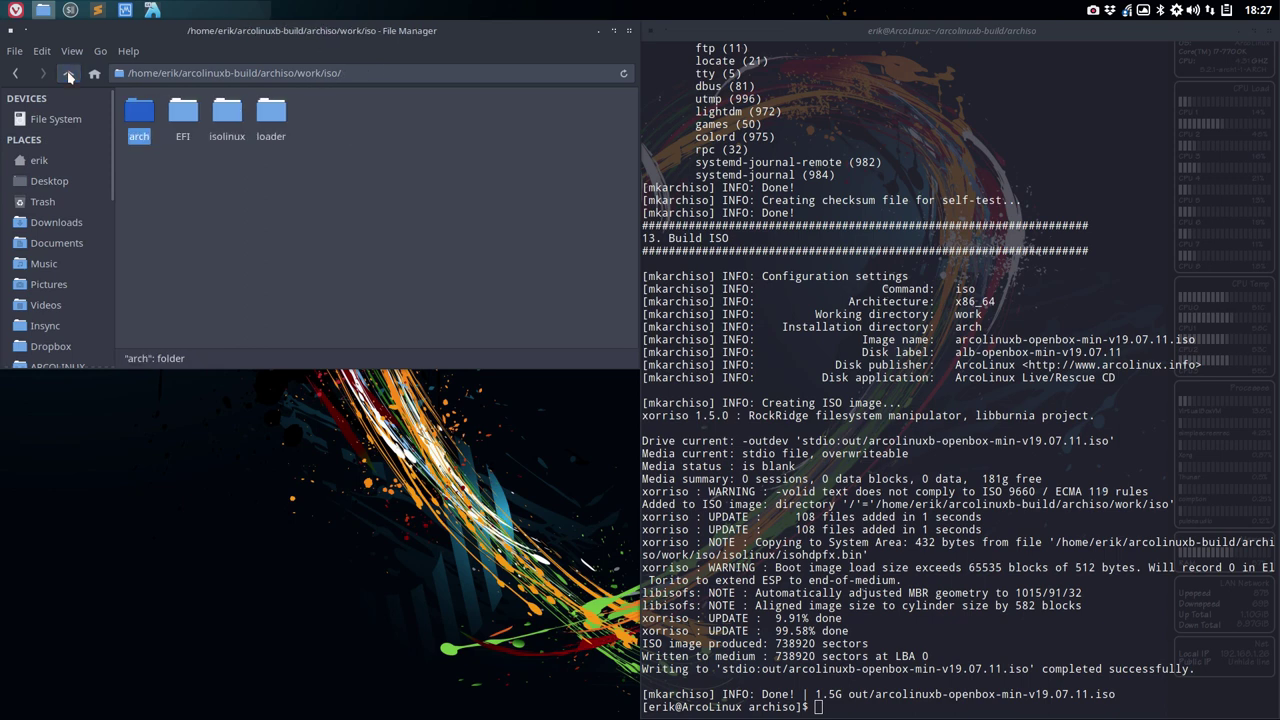
{"action": "left_click", "coordinate": [183, 112]}
{"action": "double_click", "coordinate": [227, 112]}
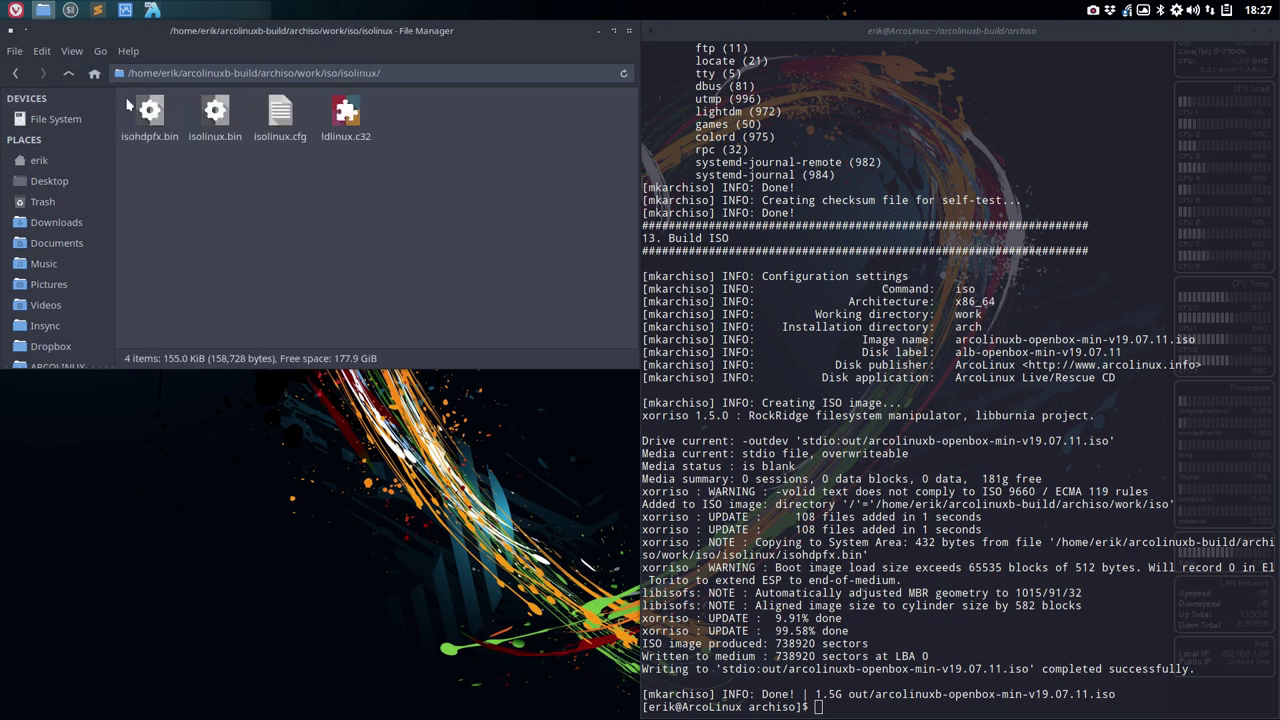
{"action": "left_click", "coordinate": [68, 74]}
{"action": "double_click", "coordinate": [271, 112]}
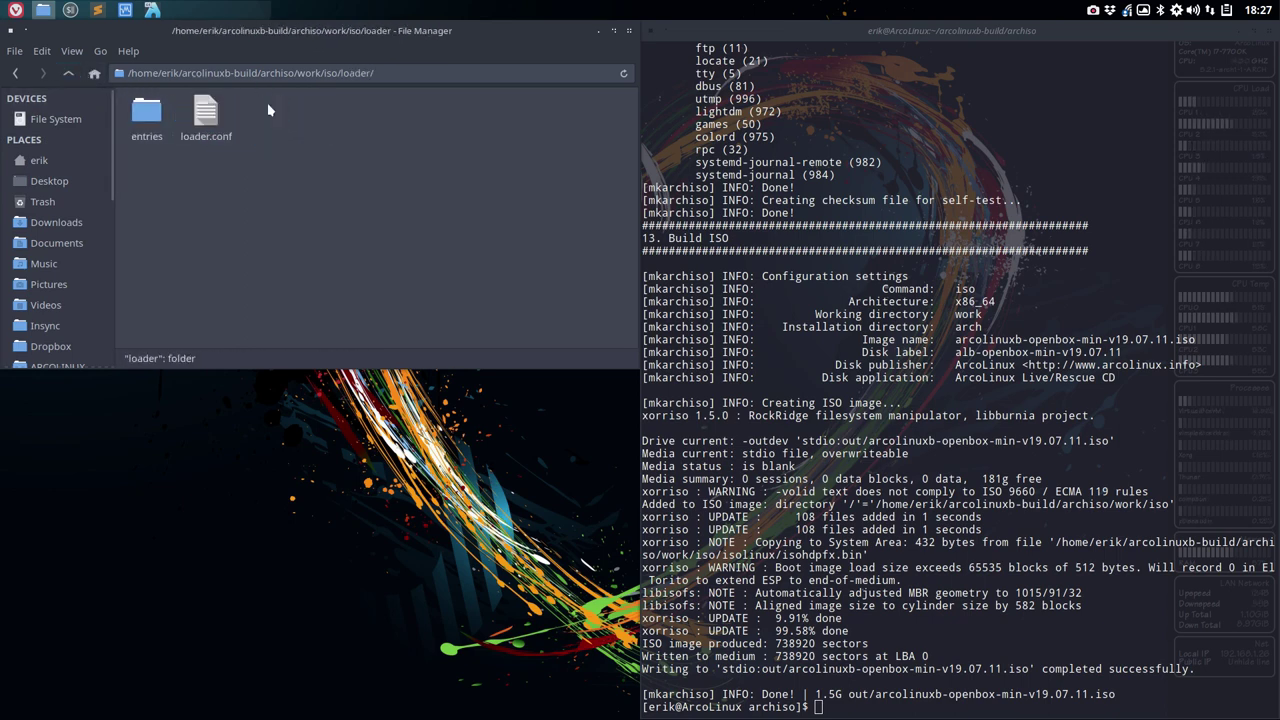
{"action": "left_click", "coordinate": [68, 74]}
{"action": "left_click", "coordinate": [68, 74]}
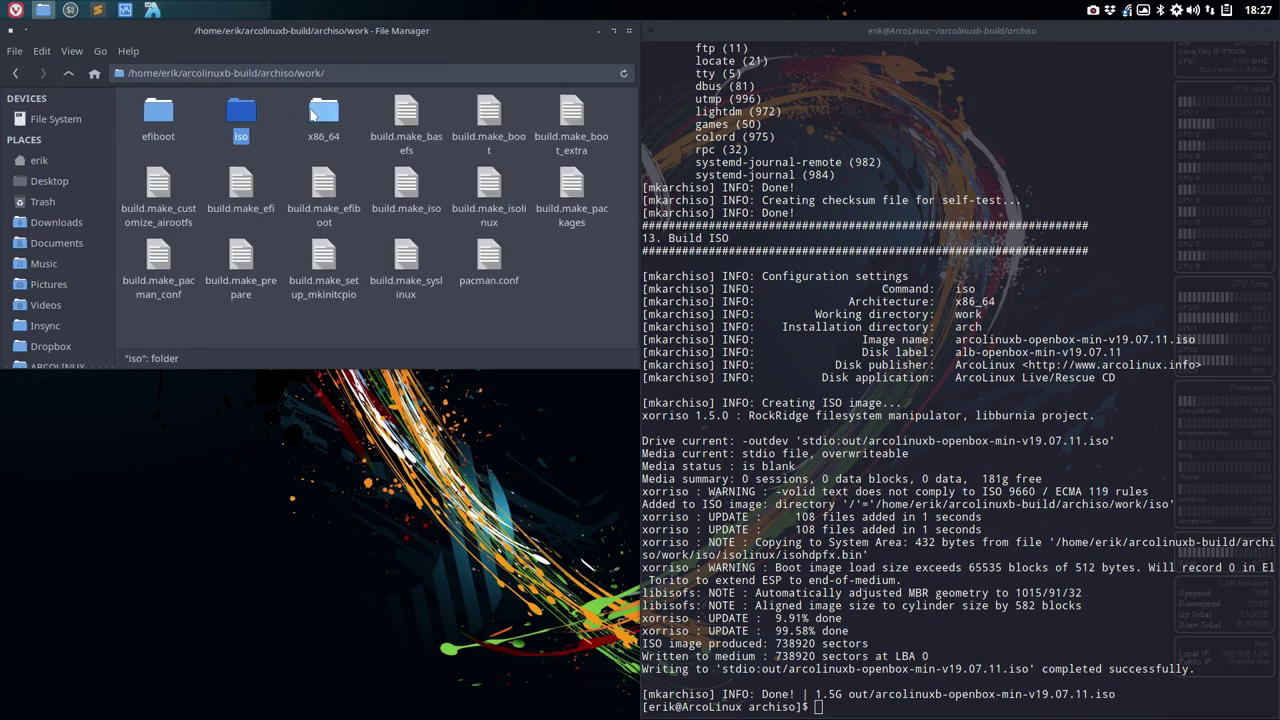
{"action": "double_click", "coordinate": [323, 112]}
{"action": "double_click", "coordinate": [149, 117]}
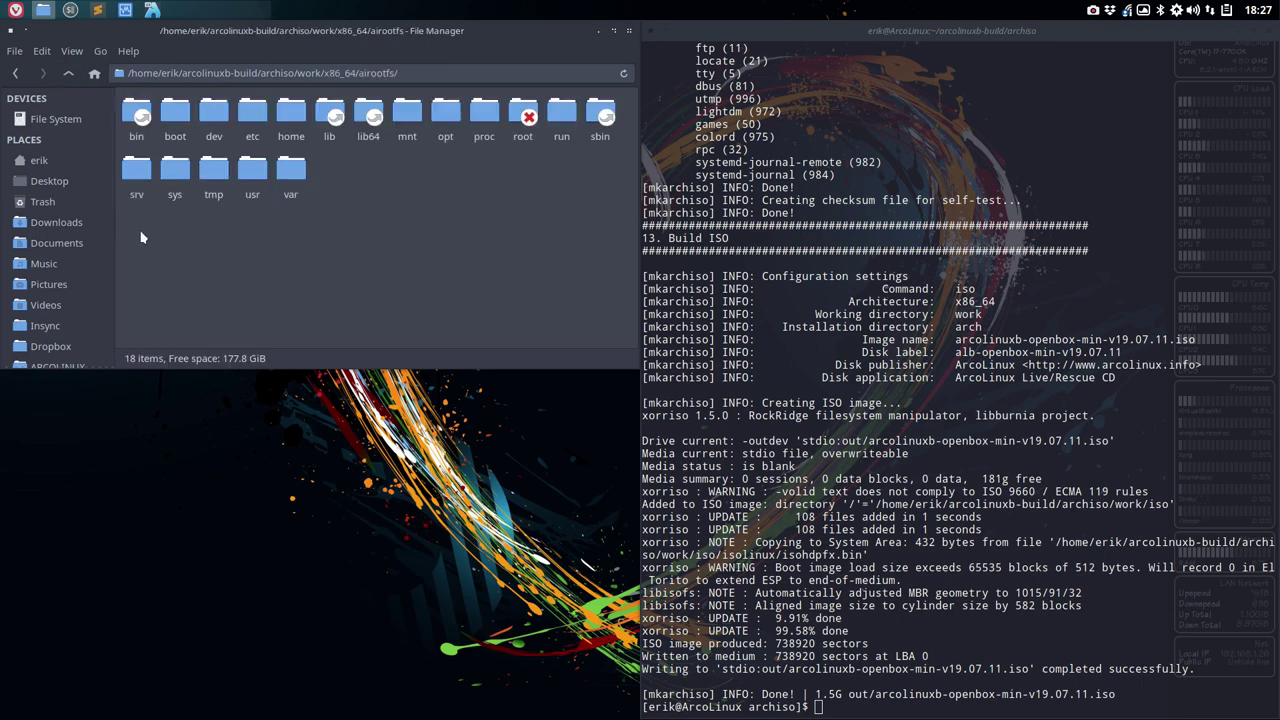
{"action": "left_click_drag", "start_coordinate": [141, 237], "coordinate": [630, 106]}
{"action": "left_click", "coordinate": [68, 73]}
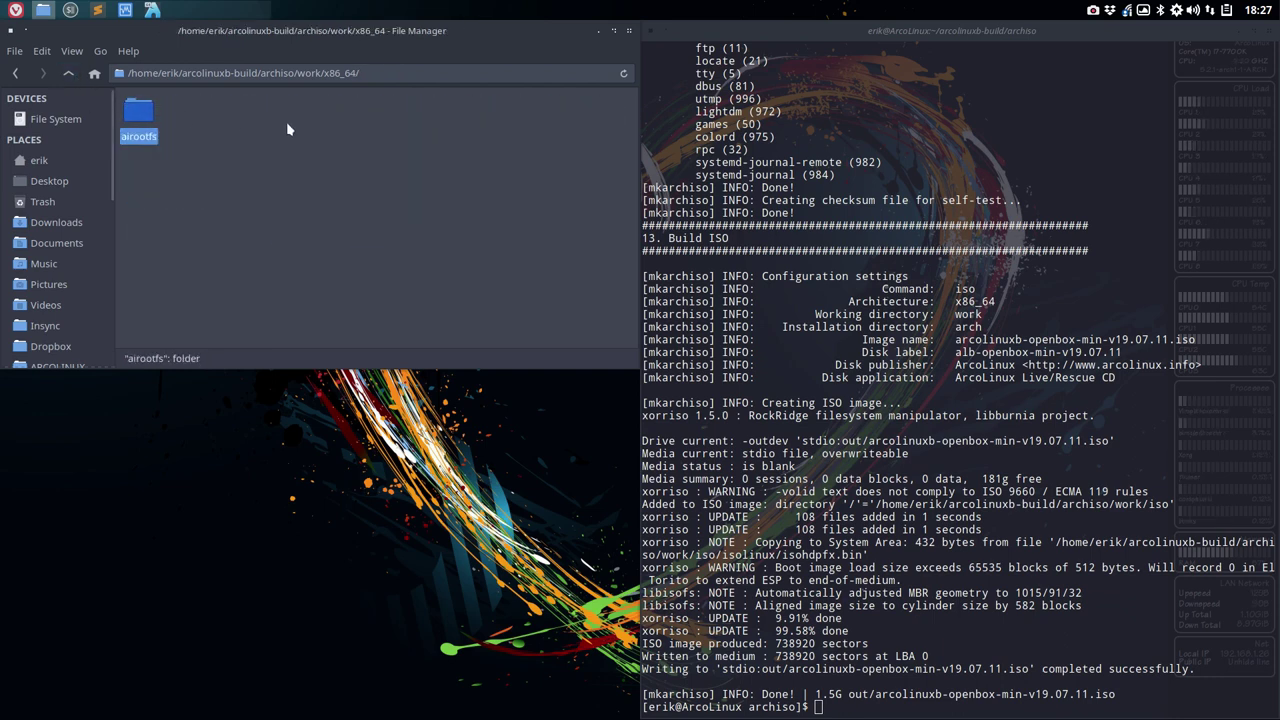
- Check the airootfs folder's properties, then open it and close the File Manager window
{"action": "right_click", "coordinate": [143, 118]}
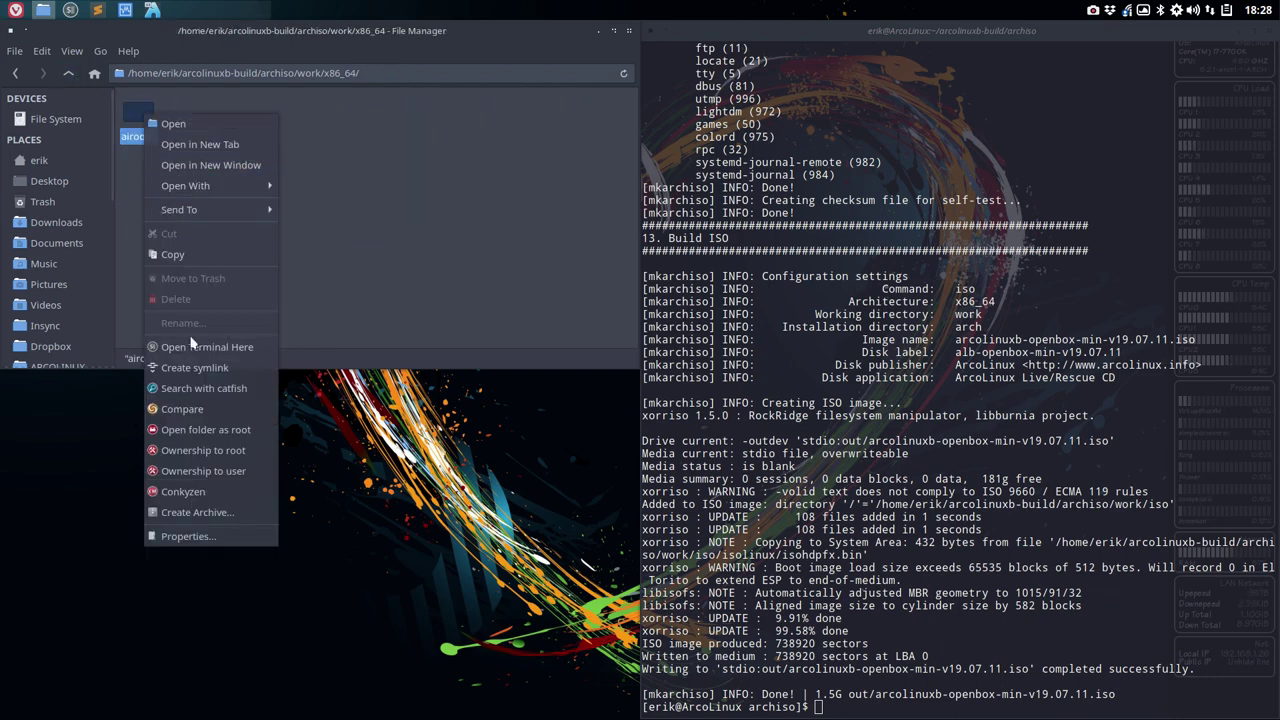
{"action": "left_click", "coordinate": [207, 537]}
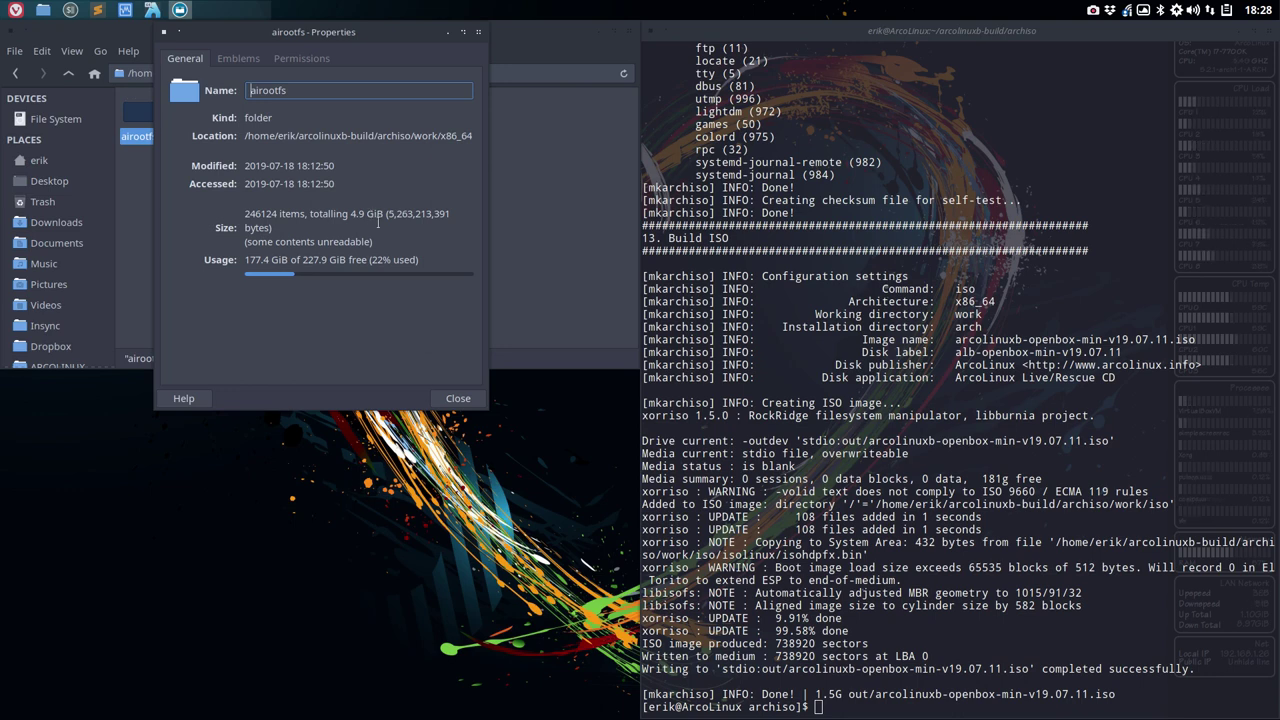
{"action": "left_click_drag", "start_coordinate": [812, 694], "coordinate": [843, 694]}
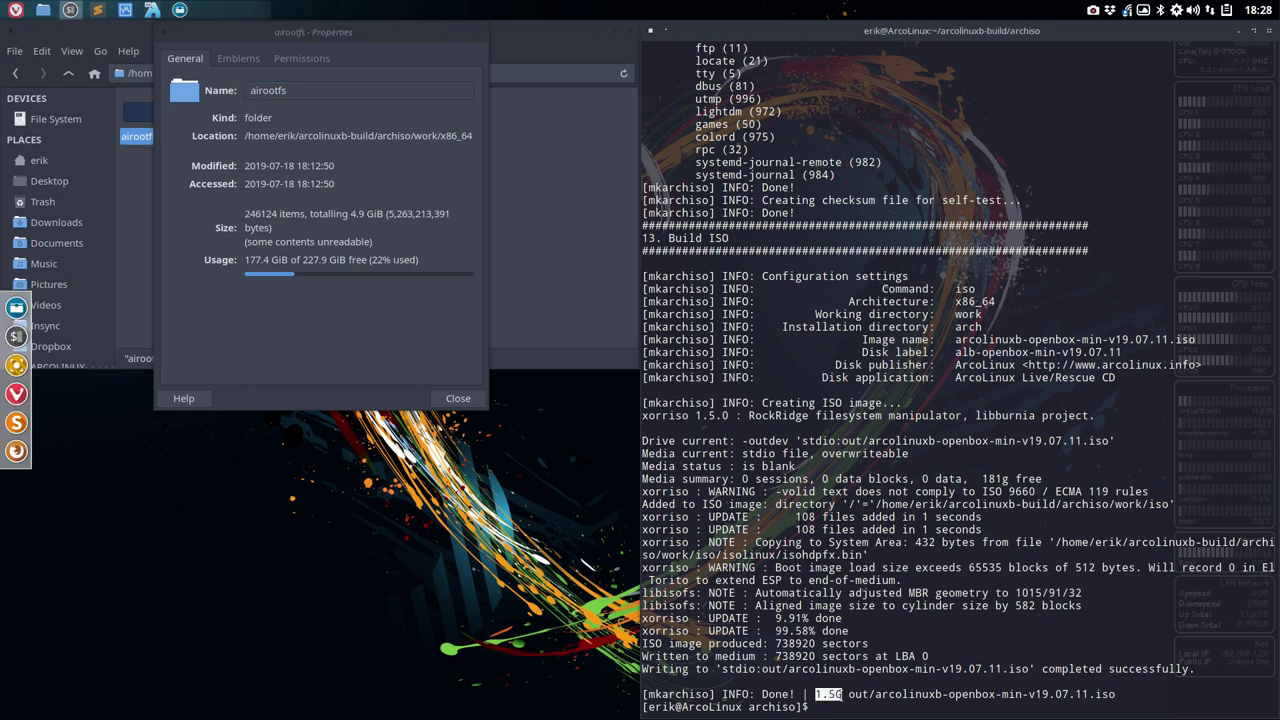
{"action": "left_click", "coordinate": [462, 400]}
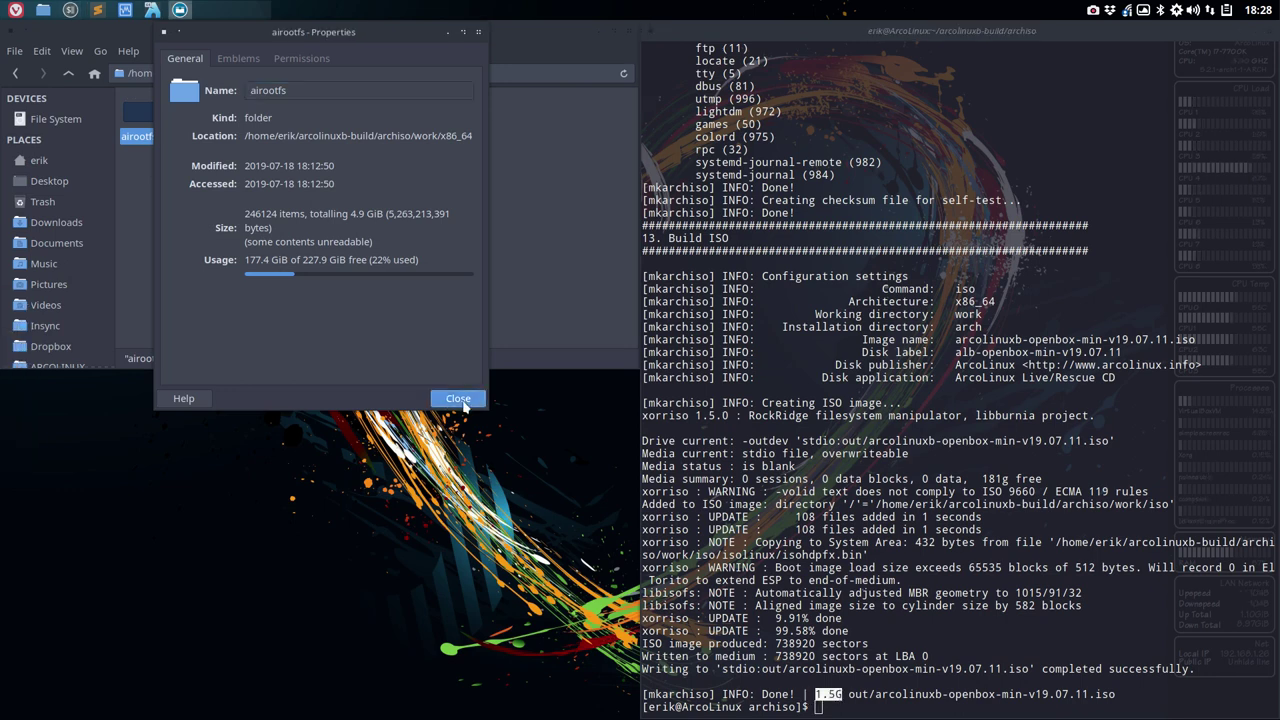
{"action": "left_click", "coordinate": [458, 399]}
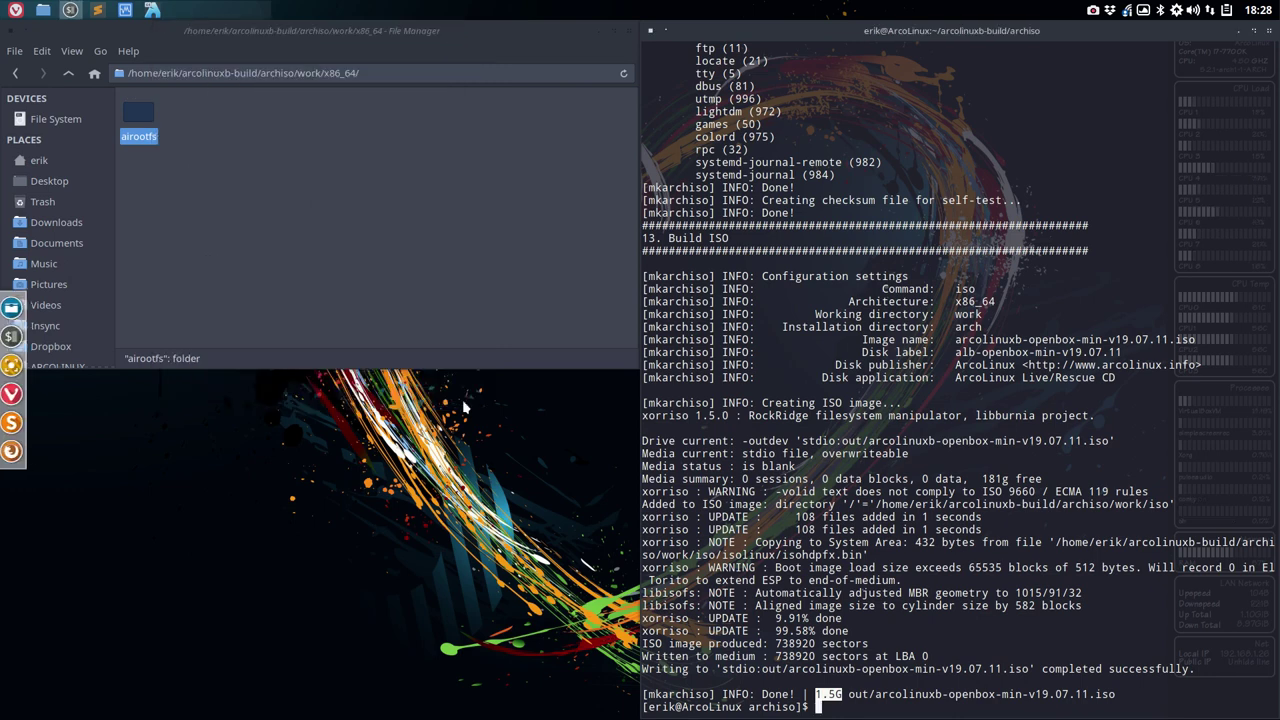
{"action": "double_click", "coordinate": [138, 120]}
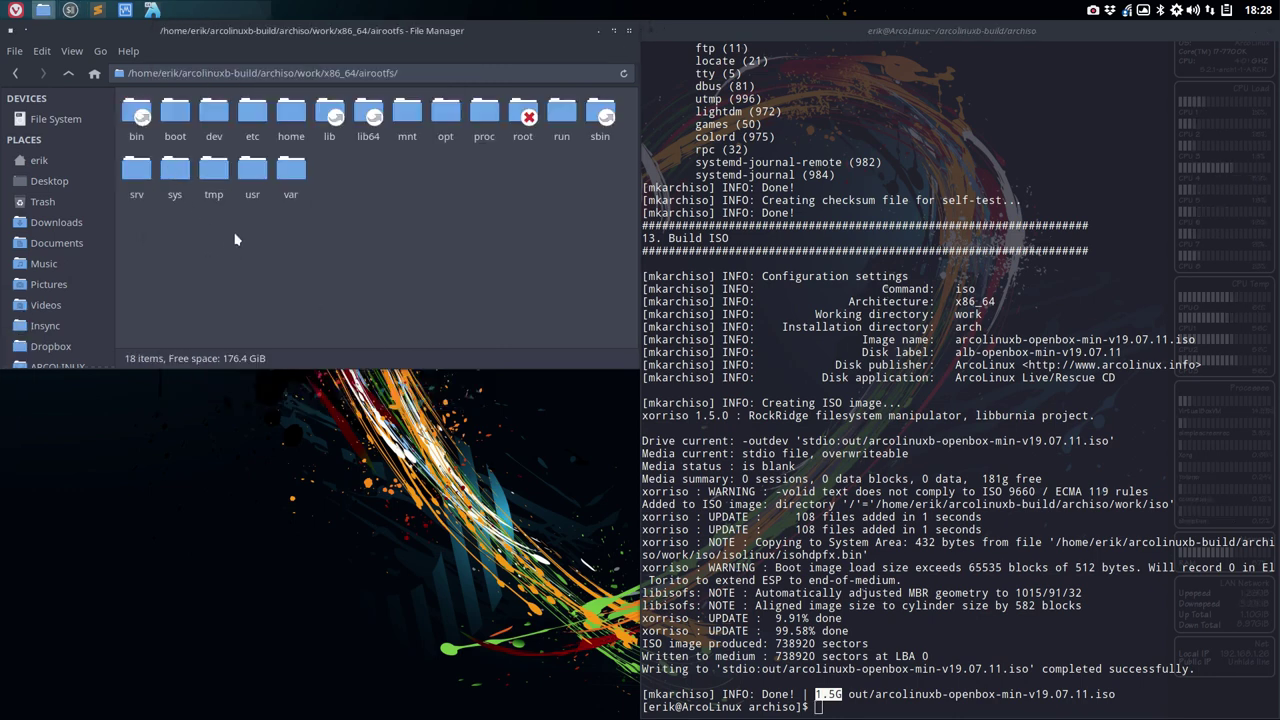
{"action": "left_click", "coordinate": [629, 31]}
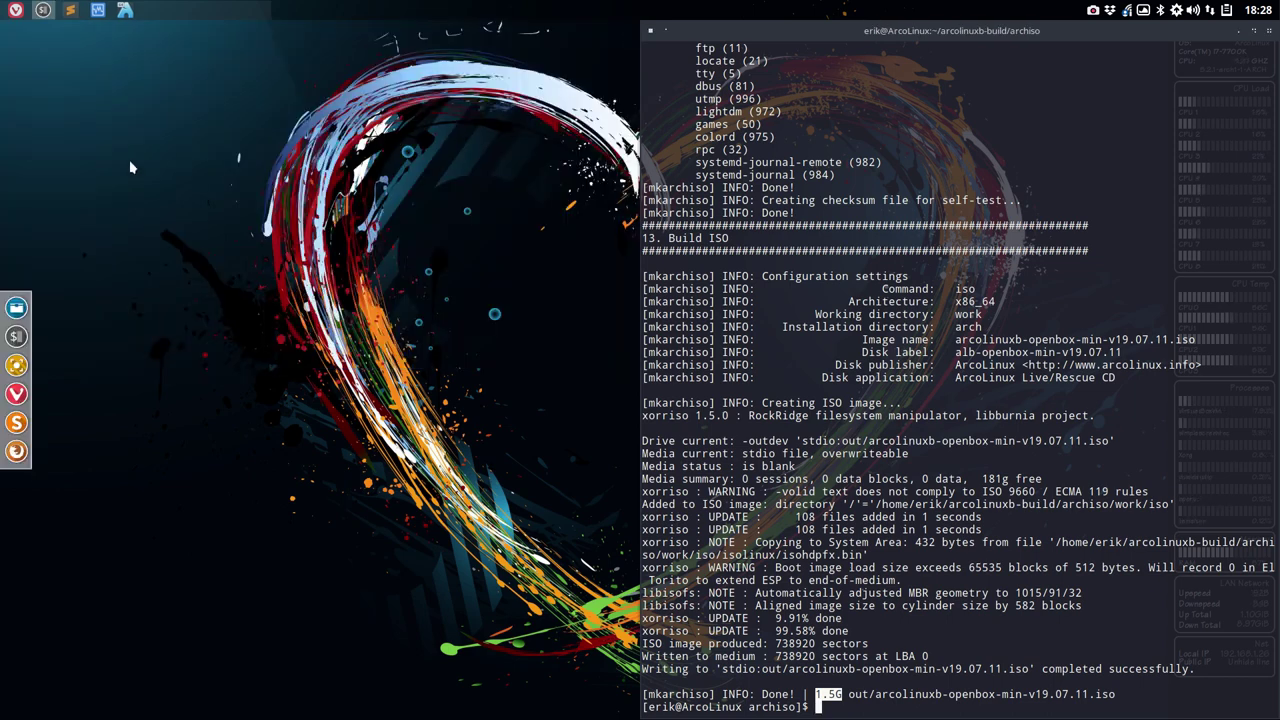
- Show the test VM full screen and click Done once the installation finishes
{"action": "left_click", "coordinate": [125, 11]}
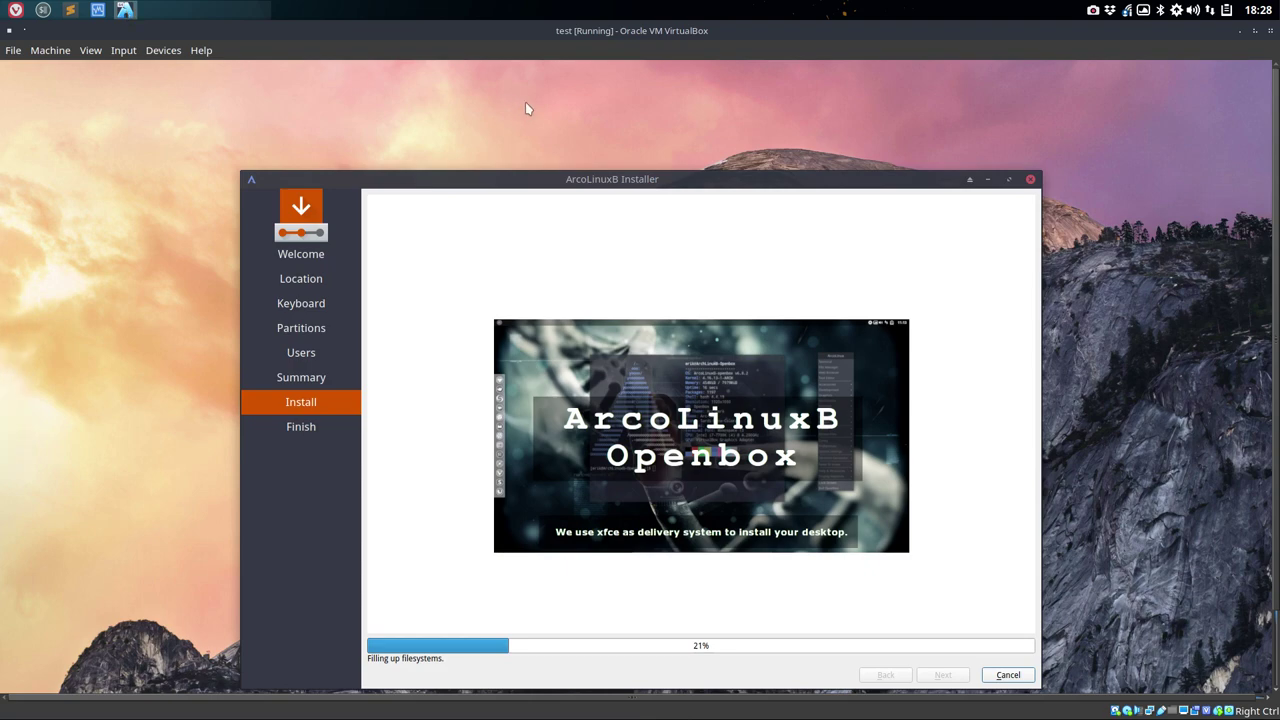
{"action": "key", "text": "Control_R+f"}
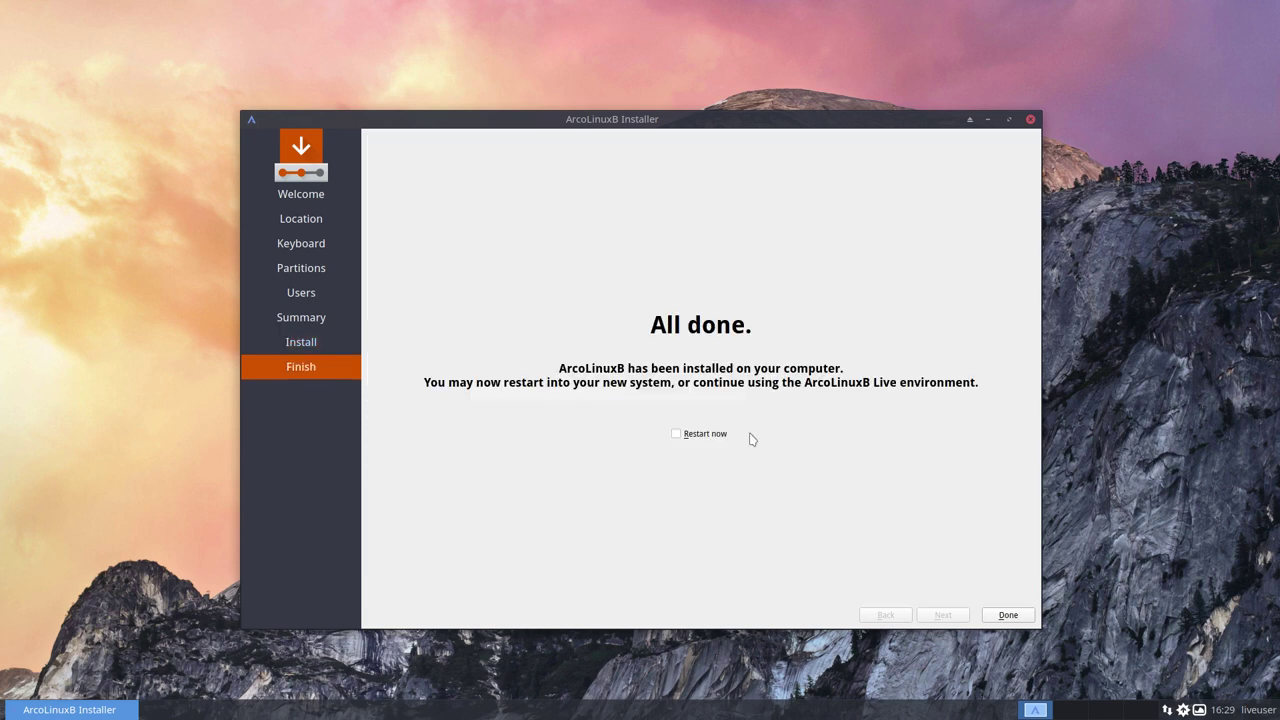
{"action": "left_click", "coordinate": [1008, 615]}
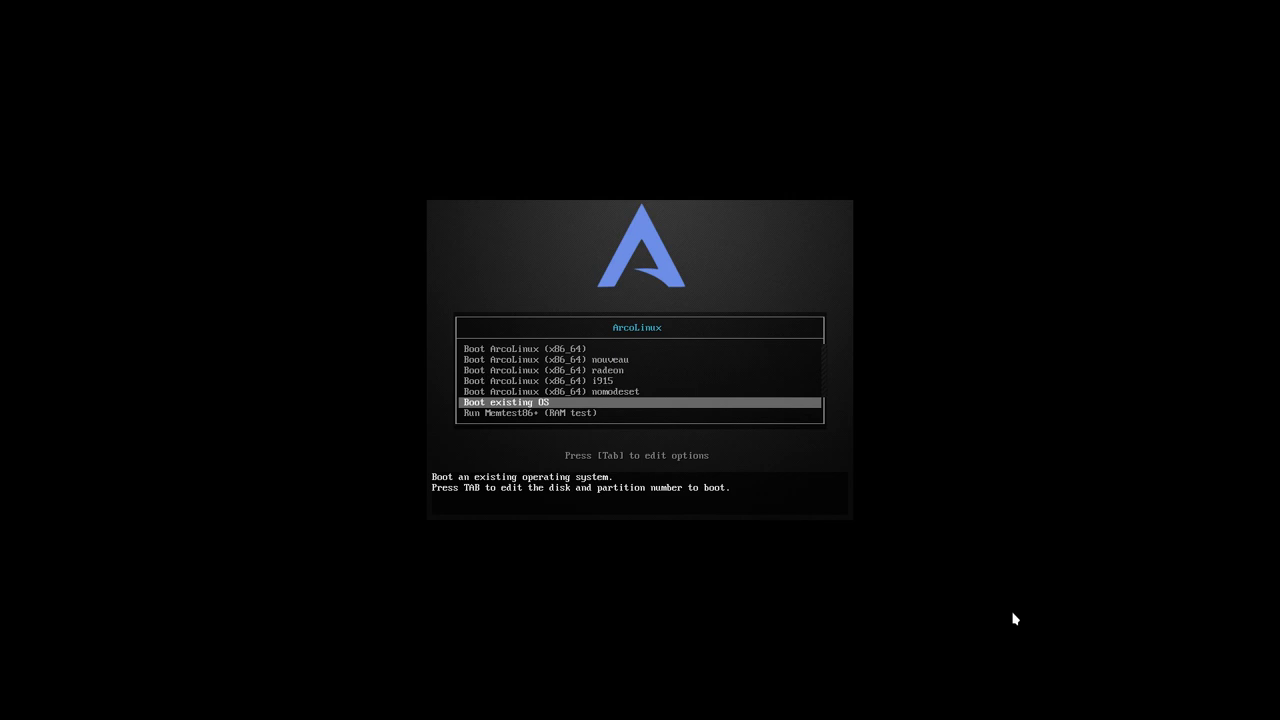
- Choose 'Boot existing OS' to start the installed ArcoLinuxB system
{"action": "key", "text": "Return"}
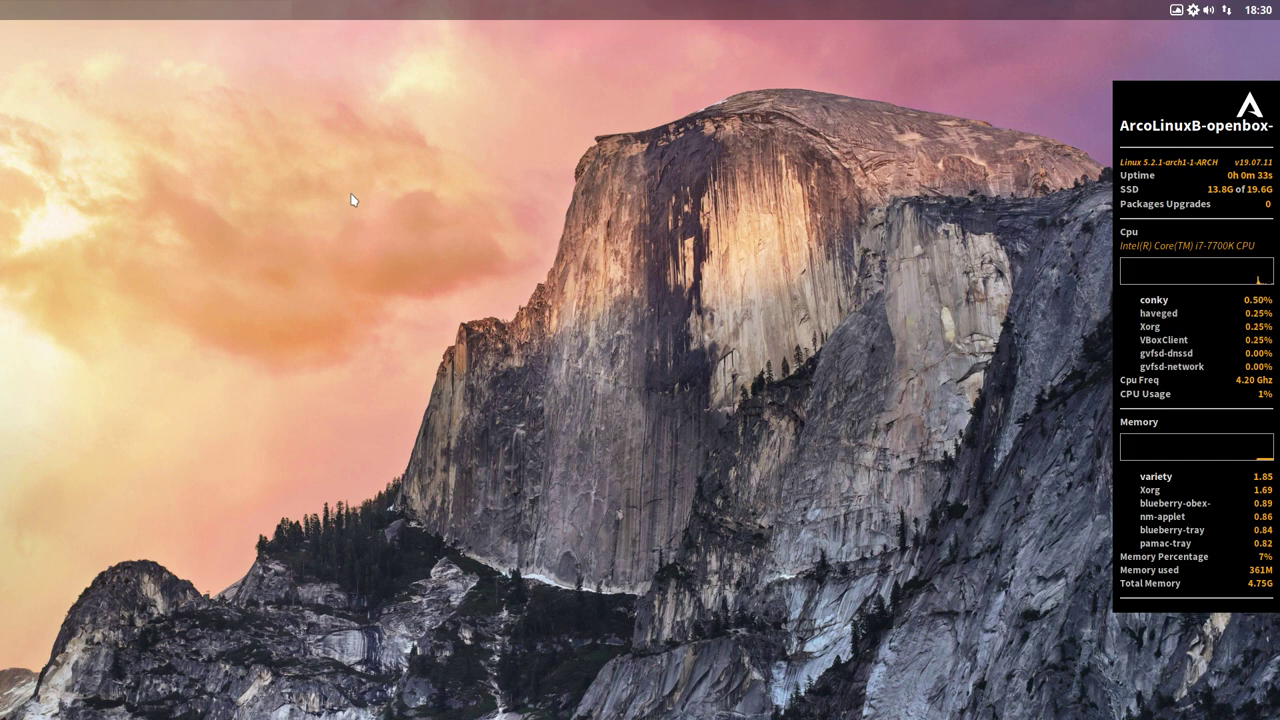
- Launch the GUI Config Tool from the desktop menu's Preferences > Openbox
{"action": "right_click", "coordinate": [372, 301]}
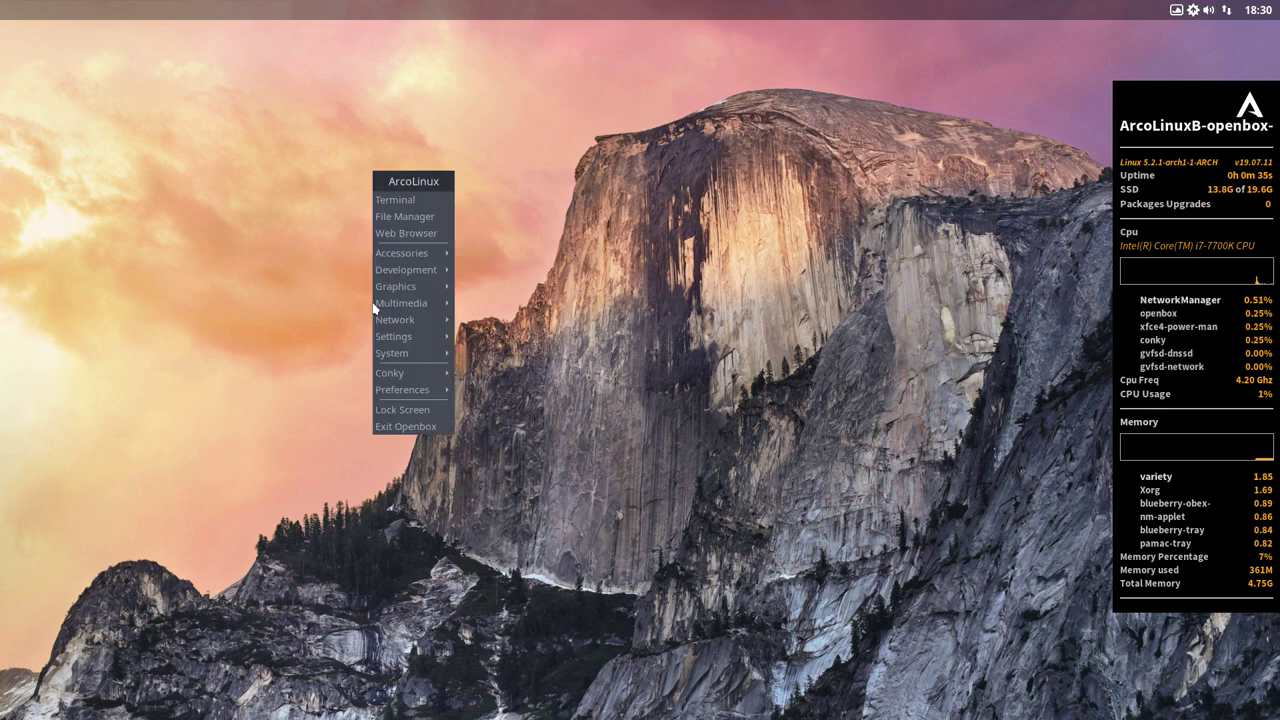
{"action": "mouse_move", "coordinate": [417, 265]}
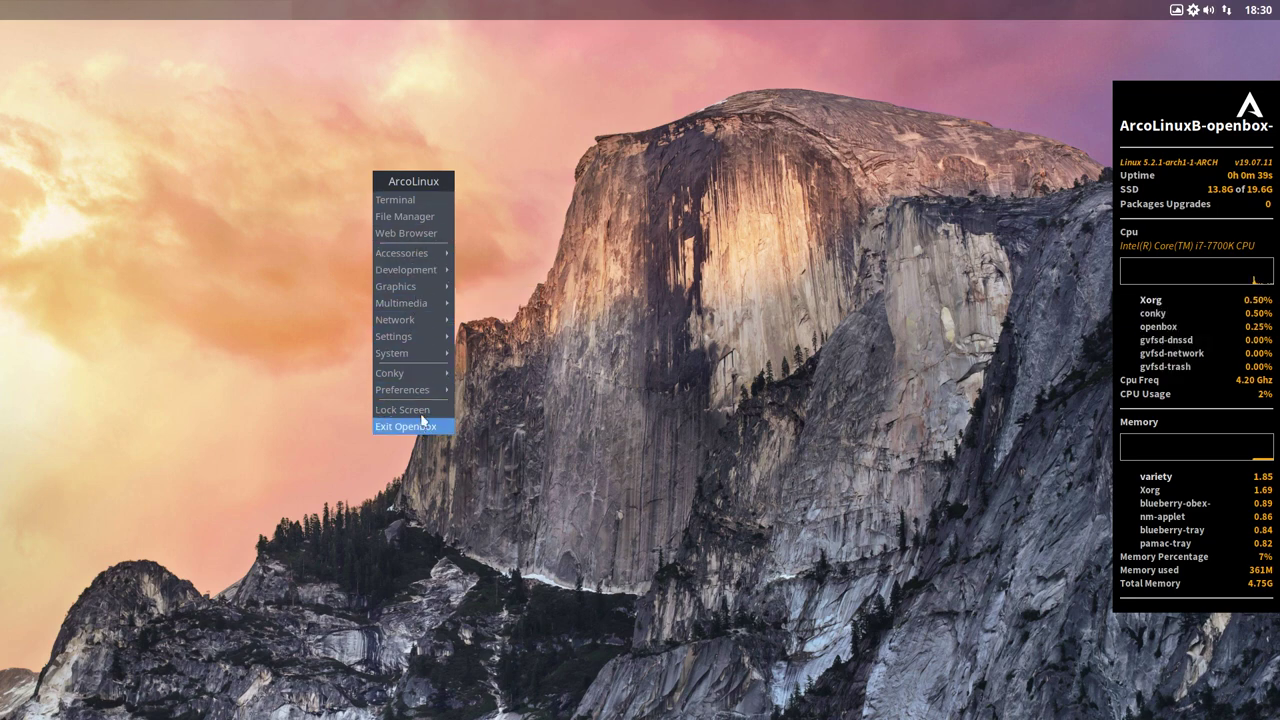
{"action": "mouse_move", "coordinate": [430, 392]}
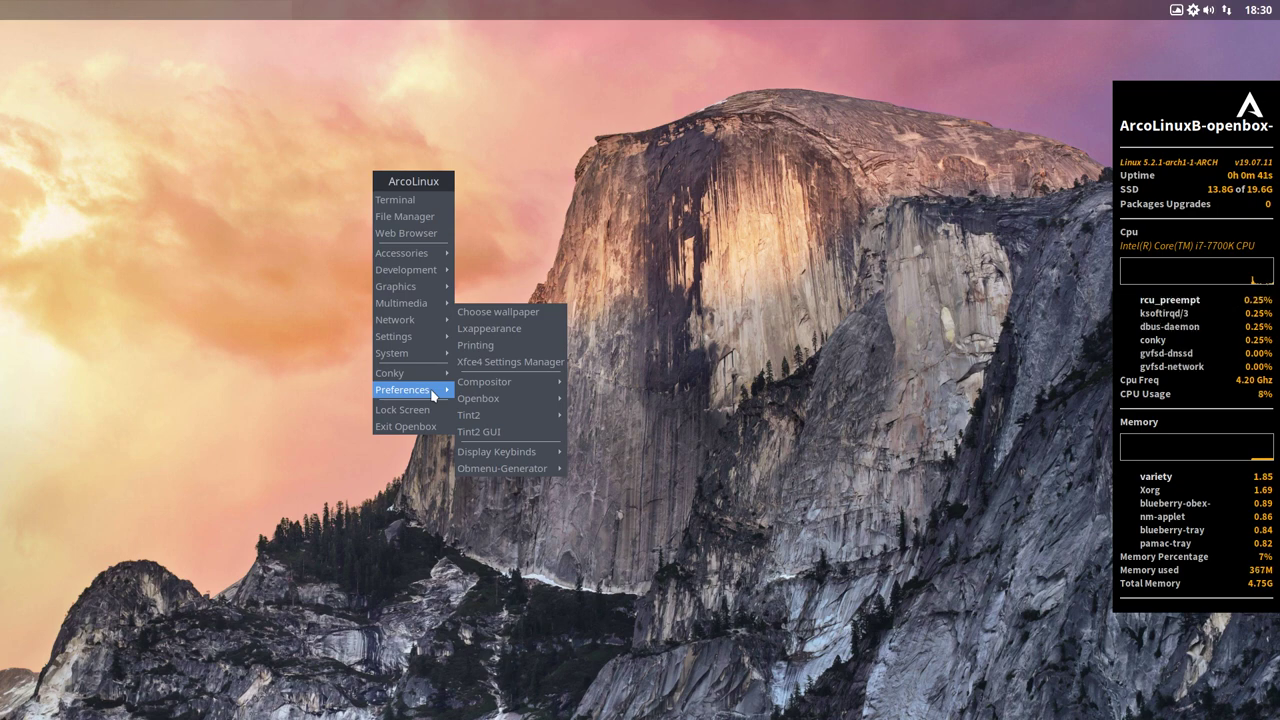
{"action": "mouse_move", "coordinate": [494, 403]}
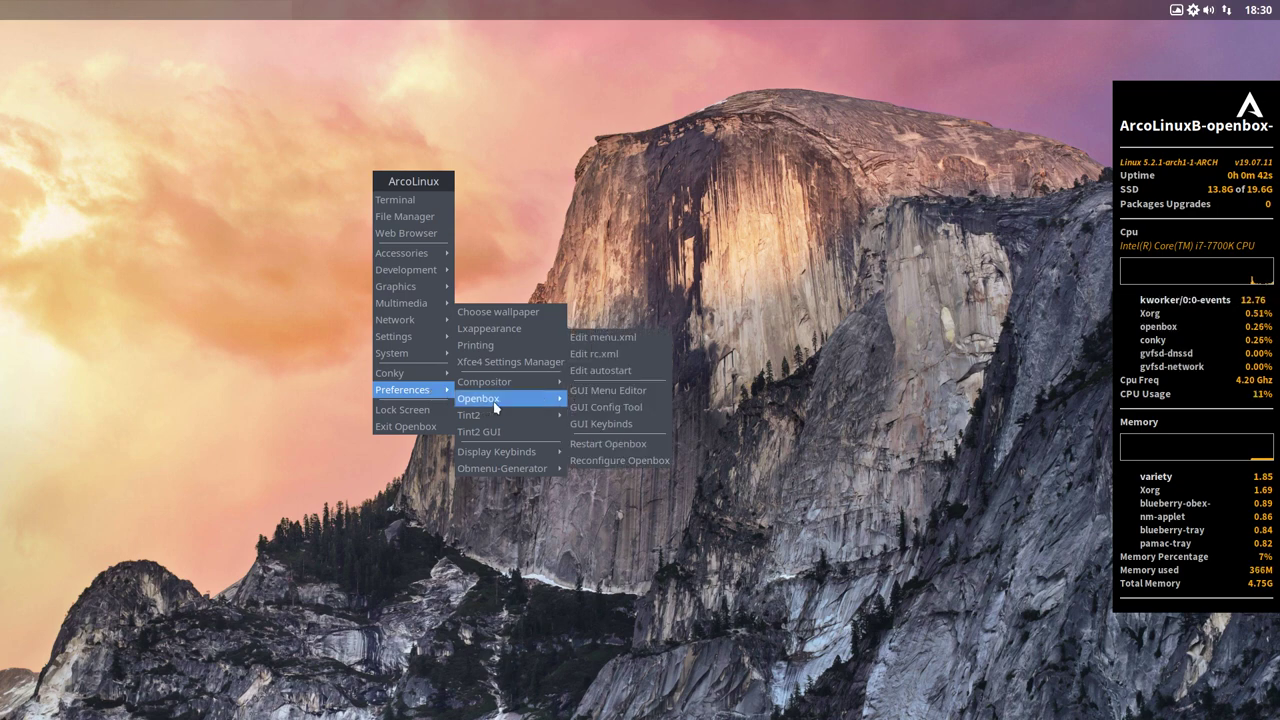
{"action": "left_click", "coordinate": [596, 408]}
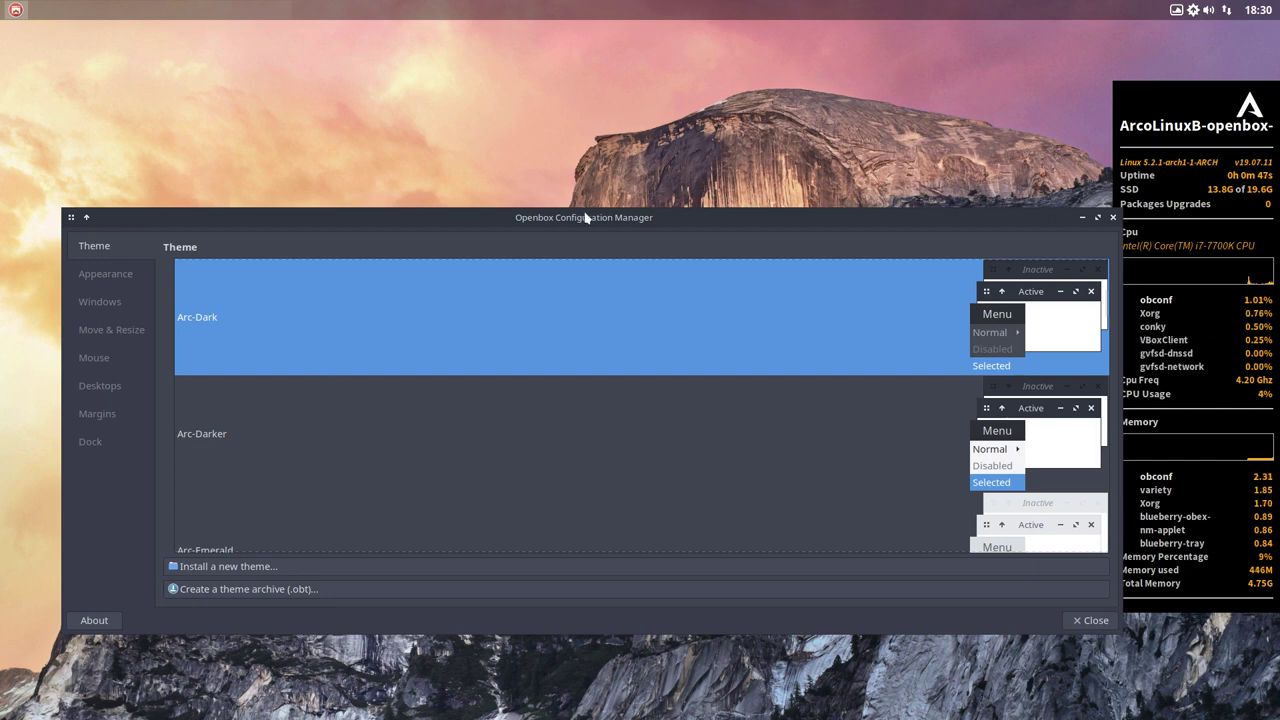
- Select the Numix-Clone theme in the maximized configuration window and close it
{"action": "double_click", "coordinate": [585, 218]}
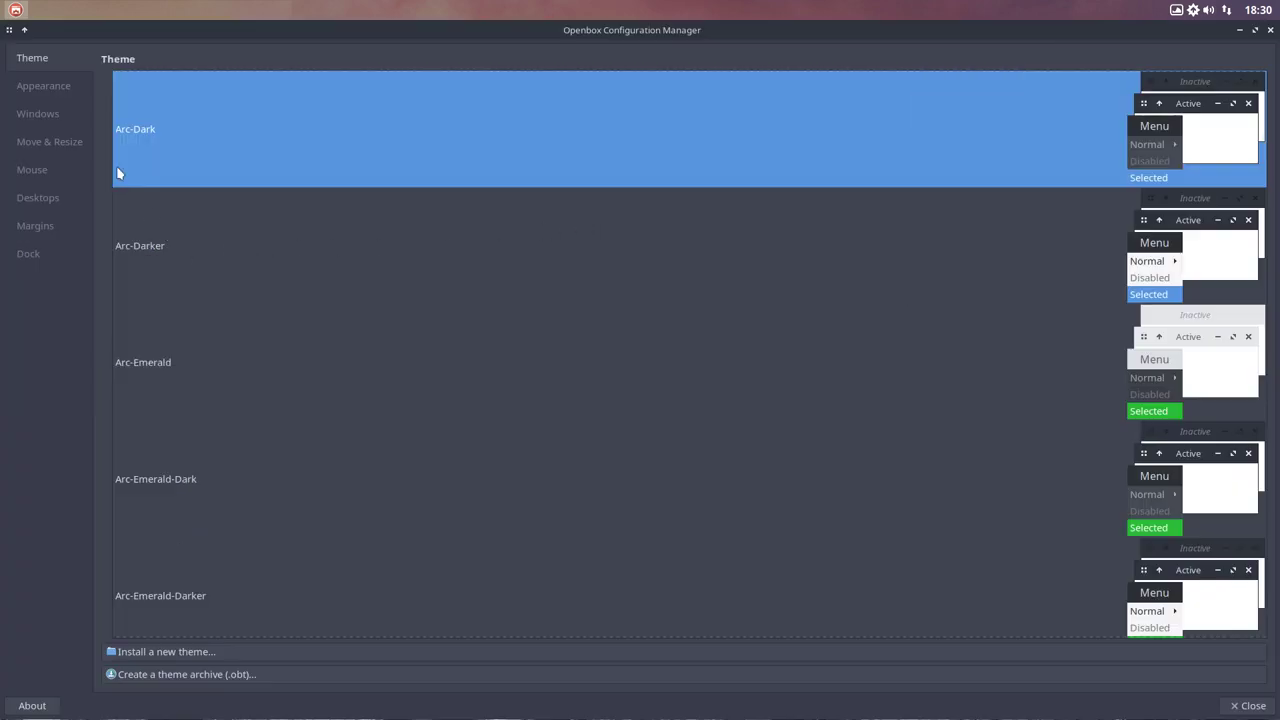
{"action": "scroll", "coordinate": [175, 424], "scroll_direction": "down", "scroll_amount": 15}
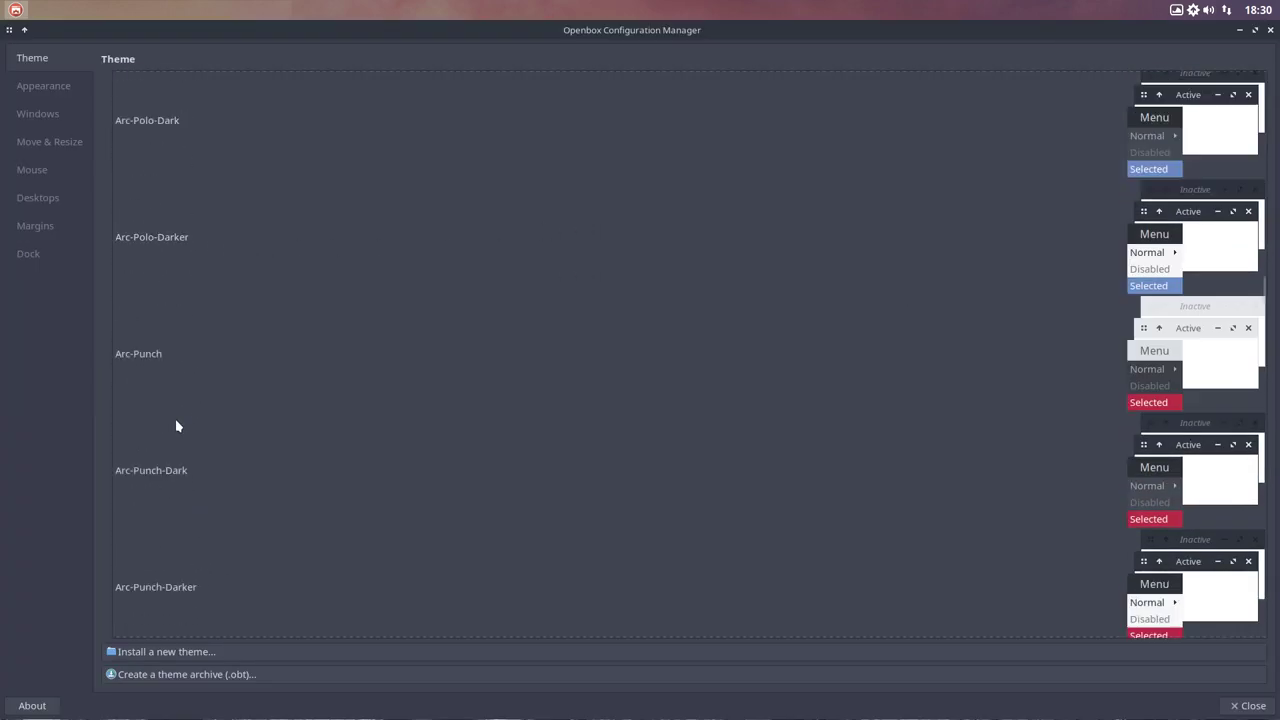
{"action": "scroll", "coordinate": [175, 426], "scroll_direction": "down", "scroll_amount": 10}
{"action": "scroll", "coordinate": [175, 426], "scroll_direction": "down", "scroll_amount": 10}
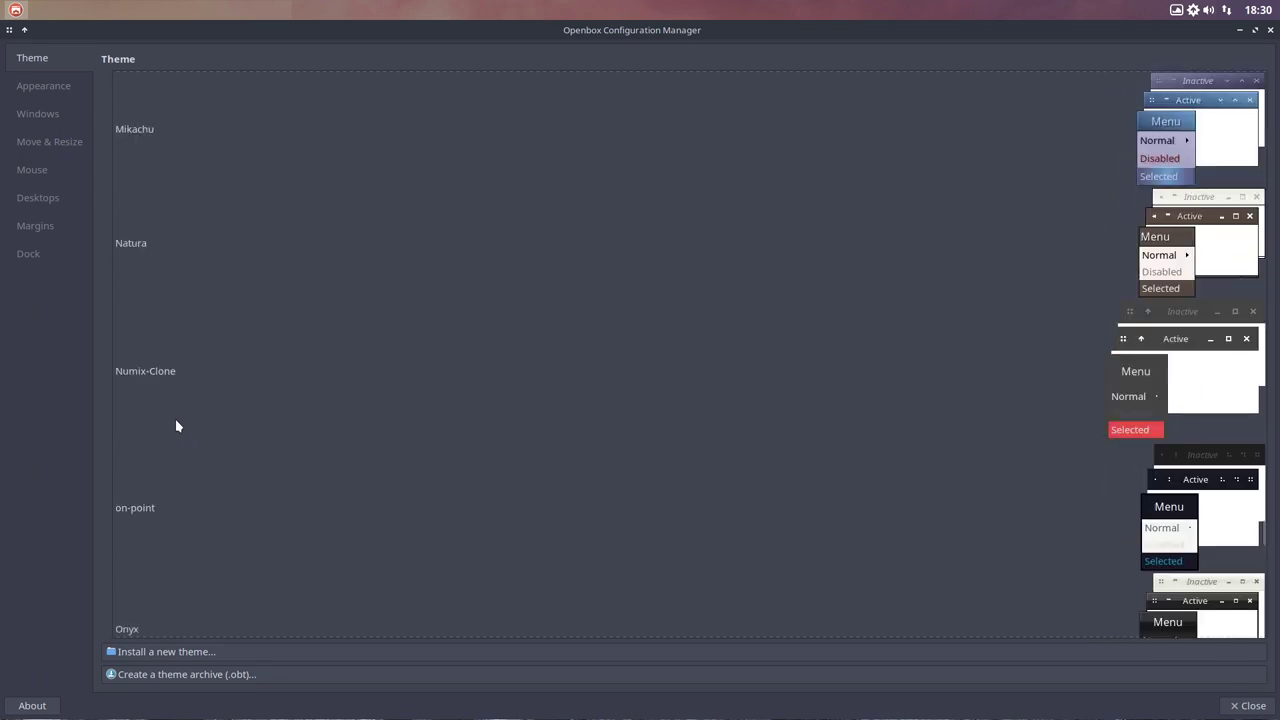
{"action": "scroll", "coordinate": [175, 418], "scroll_direction": "down", "scroll_amount": 8}
{"action": "scroll", "coordinate": [175, 418], "scroll_direction": "up", "scroll_amount": 5}
{"action": "scroll", "coordinate": [172, 405], "scroll_direction": "down", "scroll_amount": 1}
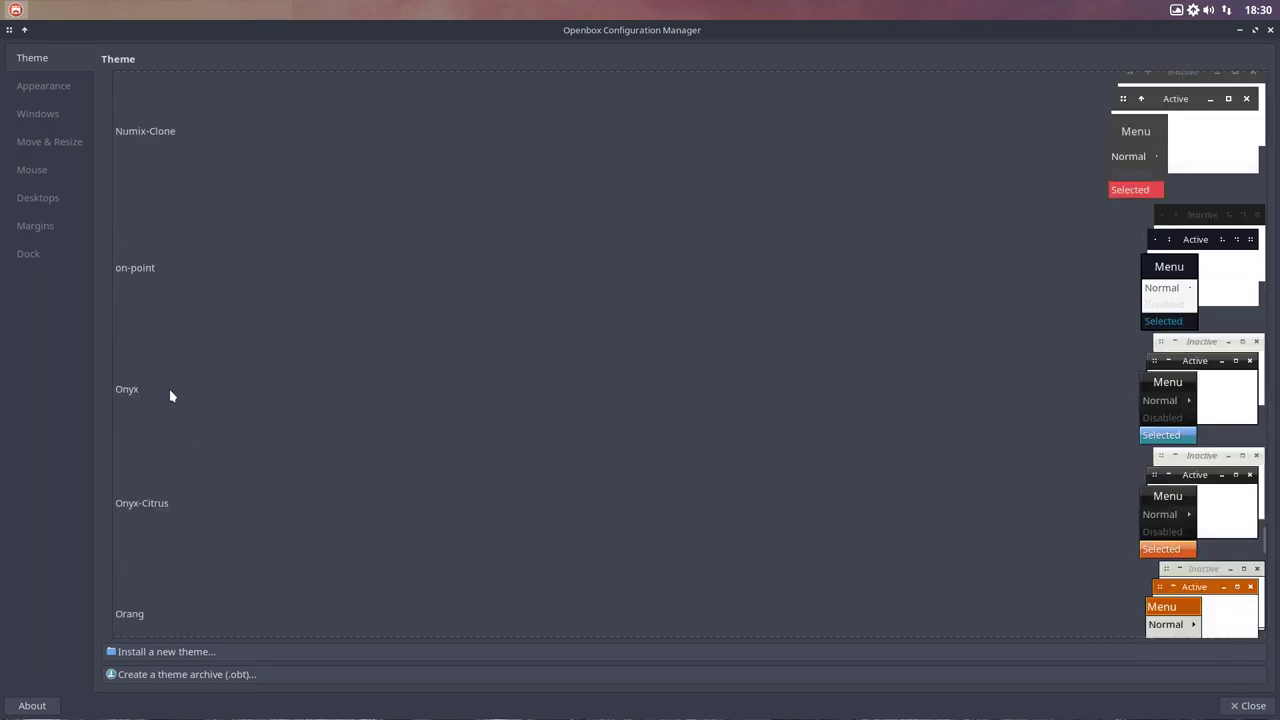
{"action": "left_click", "coordinate": [158, 174]}
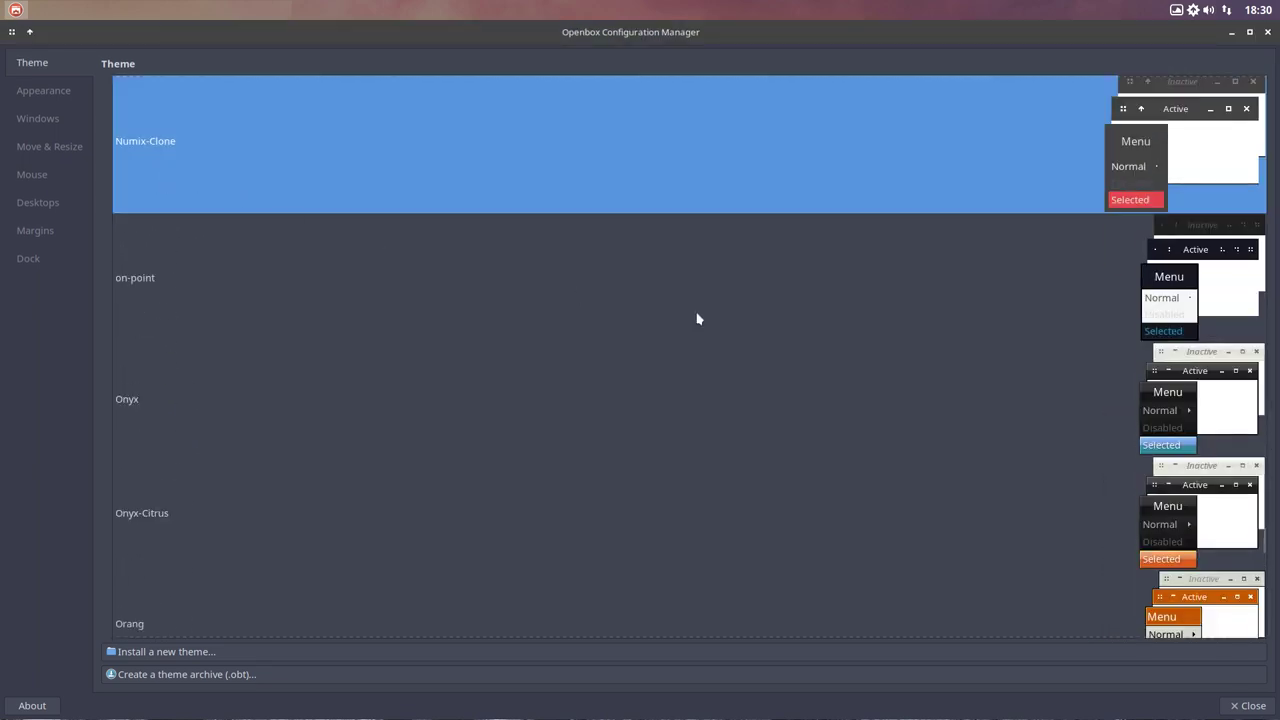
{"action": "left_click", "coordinate": [1247, 706]}
{"action": "right_click", "coordinate": [487, 50]}
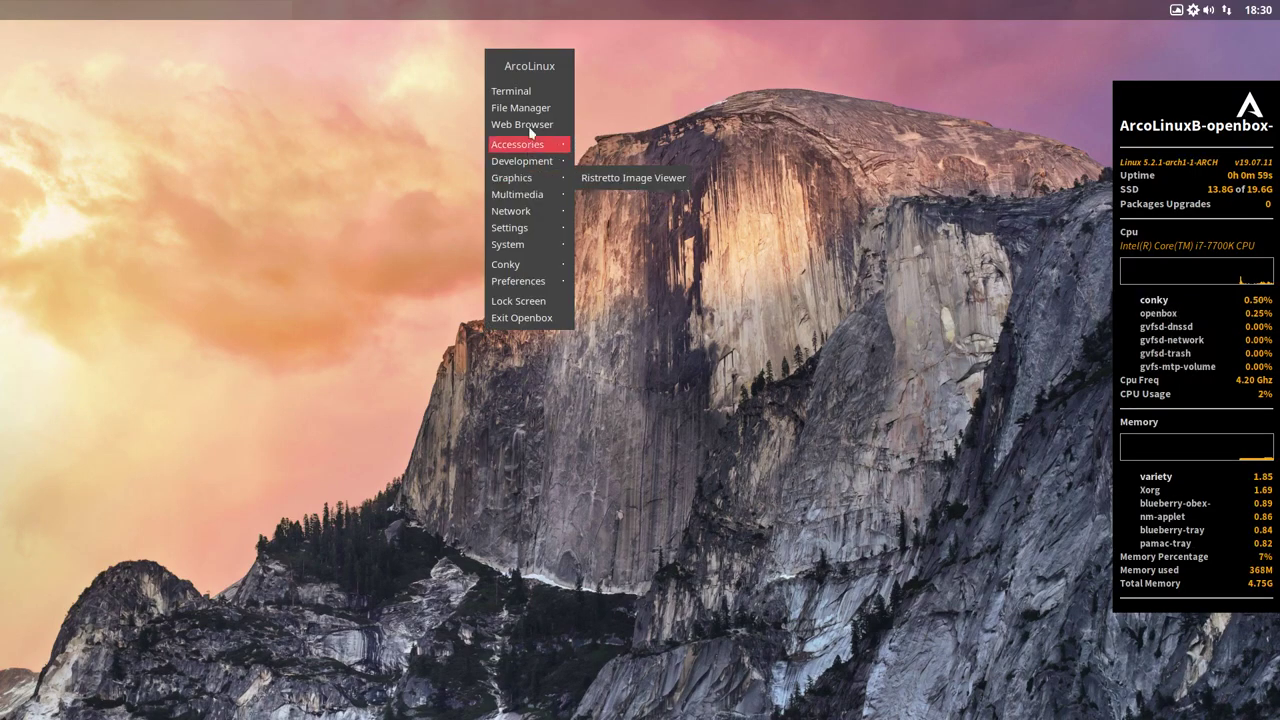
{"action": "left_click", "coordinate": [932, 84]}
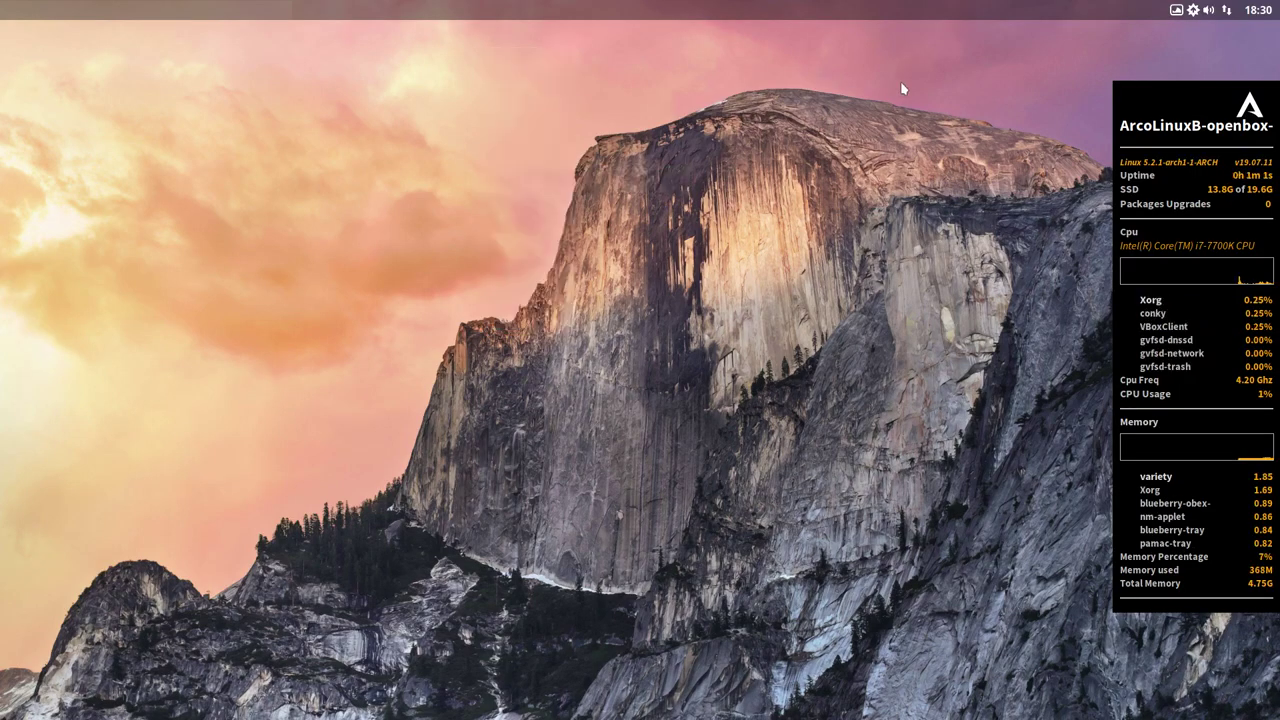
{"action": "left_click", "coordinate": [1193, 12]}
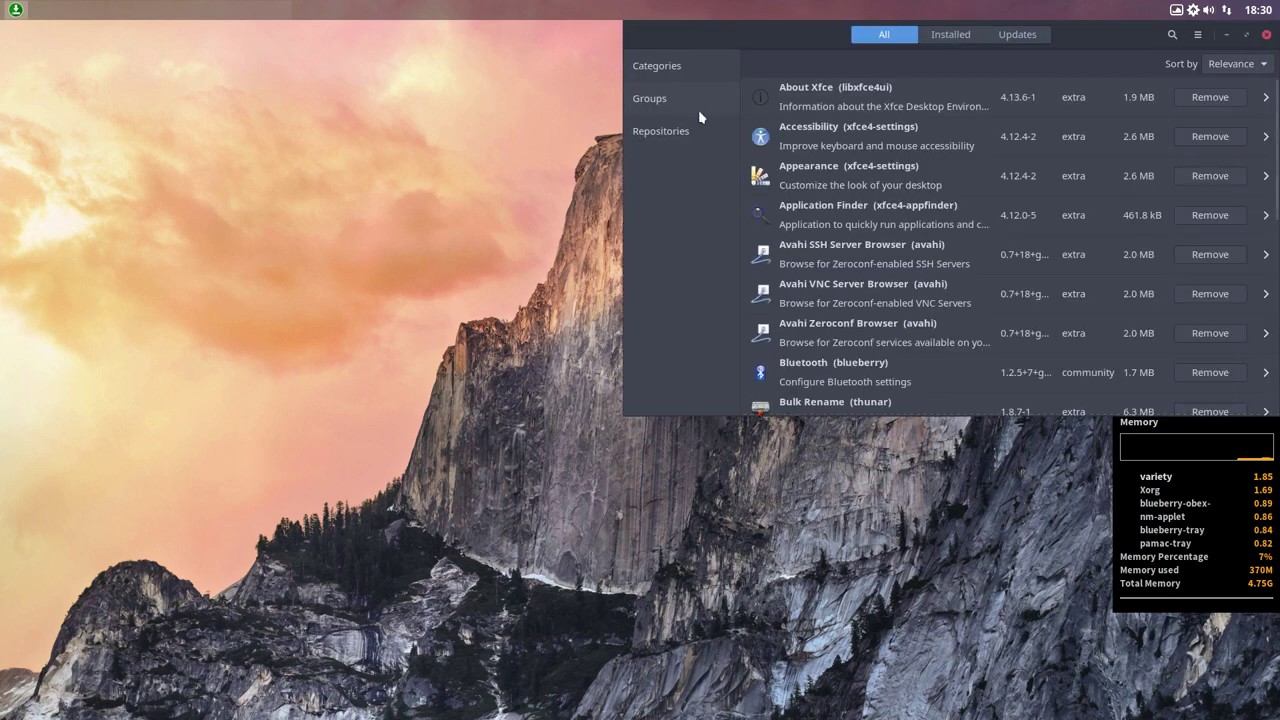
{"action": "left_click", "coordinate": [661, 131]}
{"action": "left_click", "coordinate": [678, 295]}
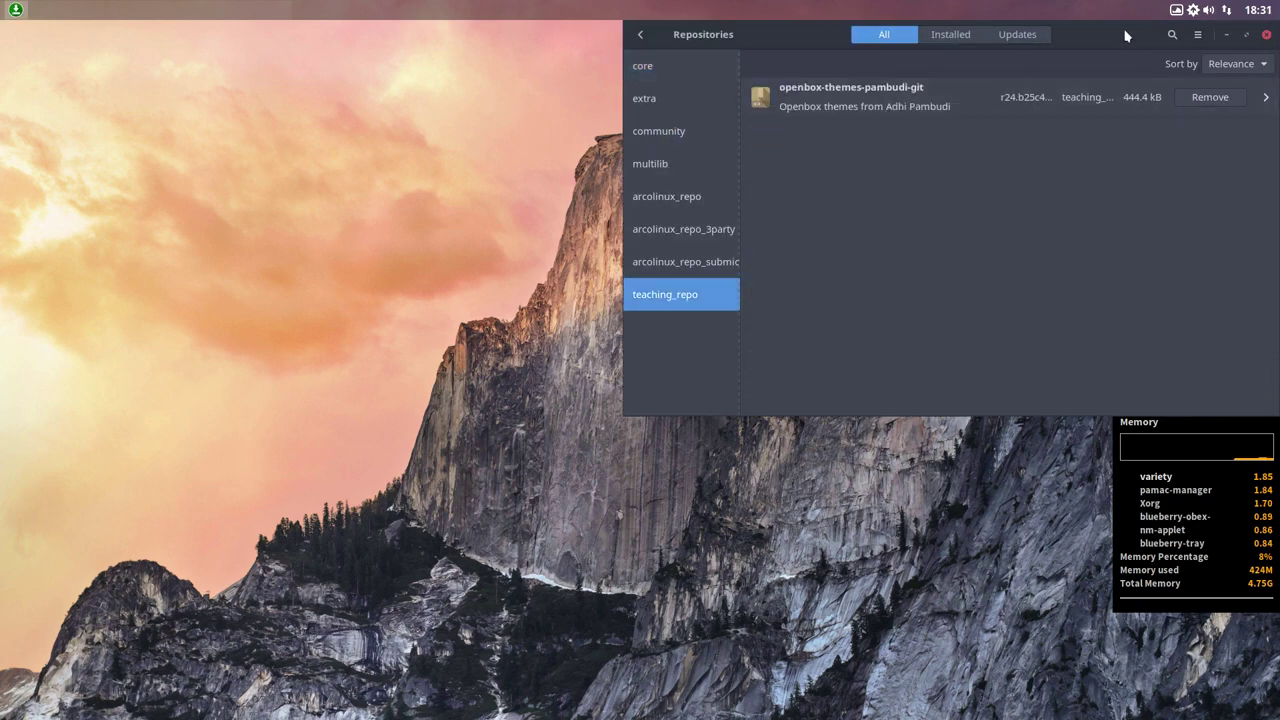
{"action": "left_click_drag", "start_coordinate": [1124, 36], "coordinate": [684, 162]}
{"action": "left_click", "coordinate": [836, 161]}
{"action": "right_click", "coordinate": [234, 262]}
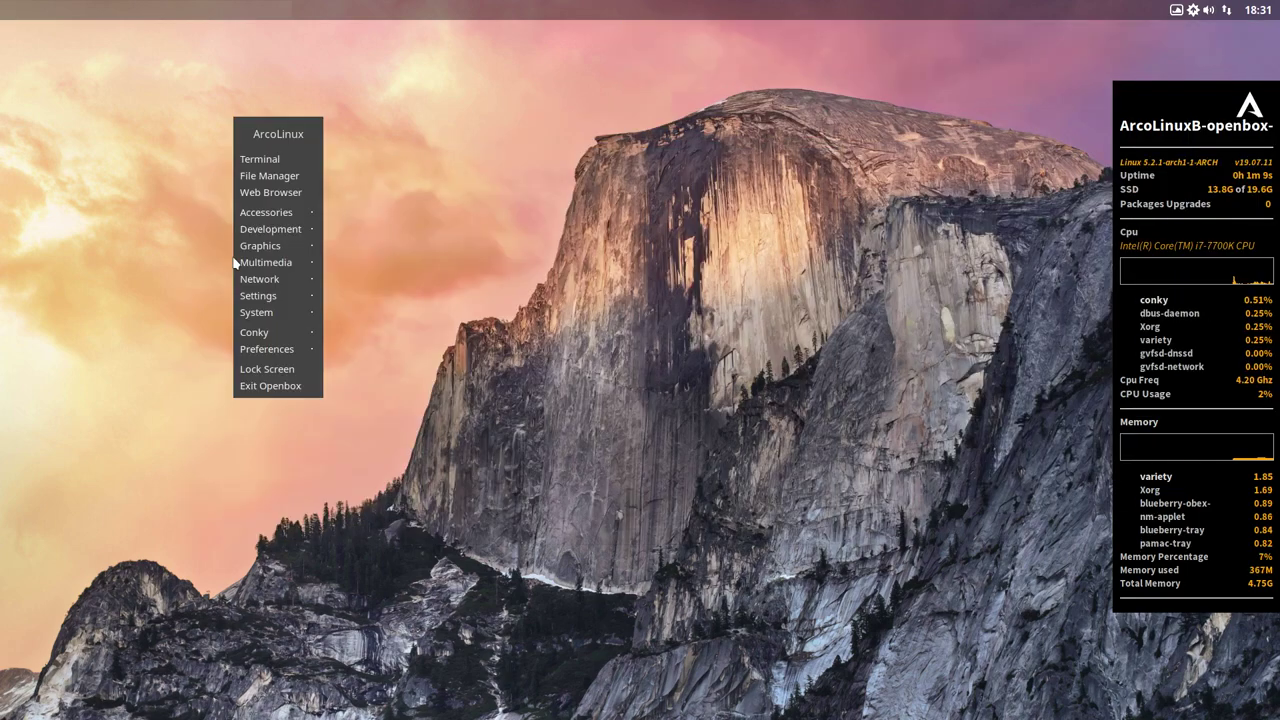
{"action": "left_click", "coordinate": [282, 161]}
{"action": "left_click_drag", "start_coordinate": [521, 101], "coordinate": [512, 258]}
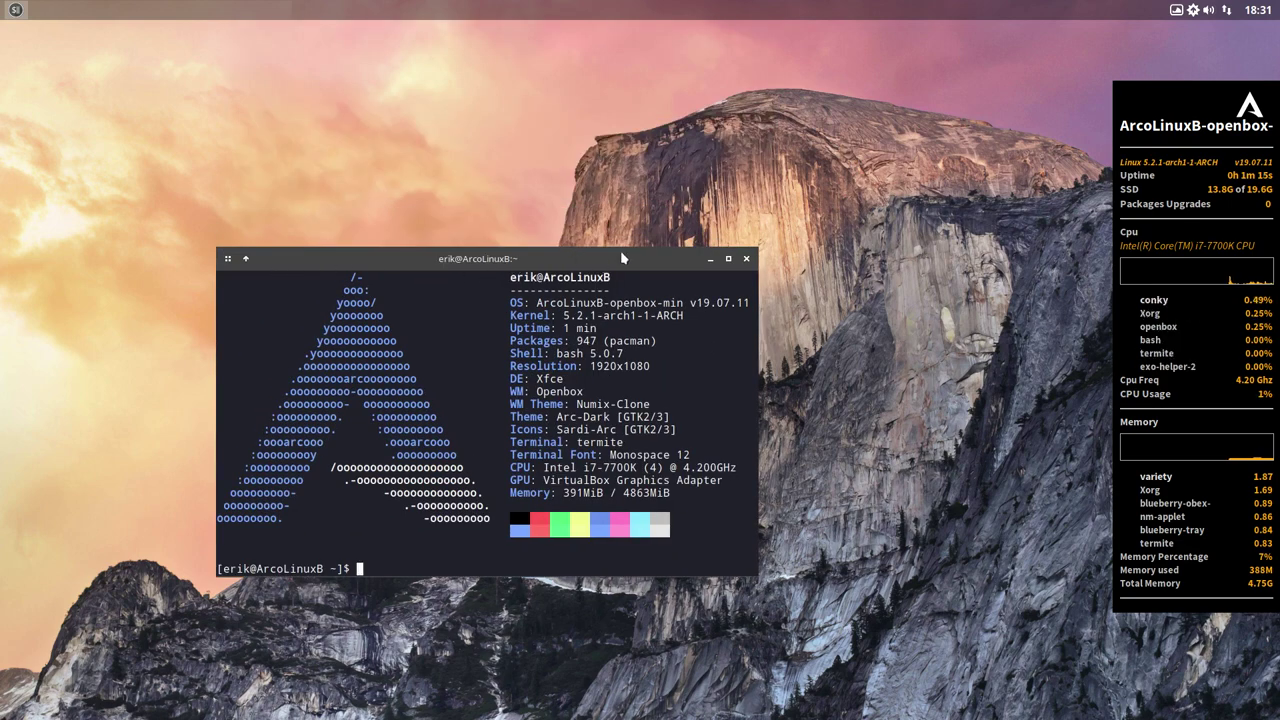
{"action": "right_click", "coordinate": [475, 23]}
{"action": "mouse_move", "coordinate": [539, 174]}
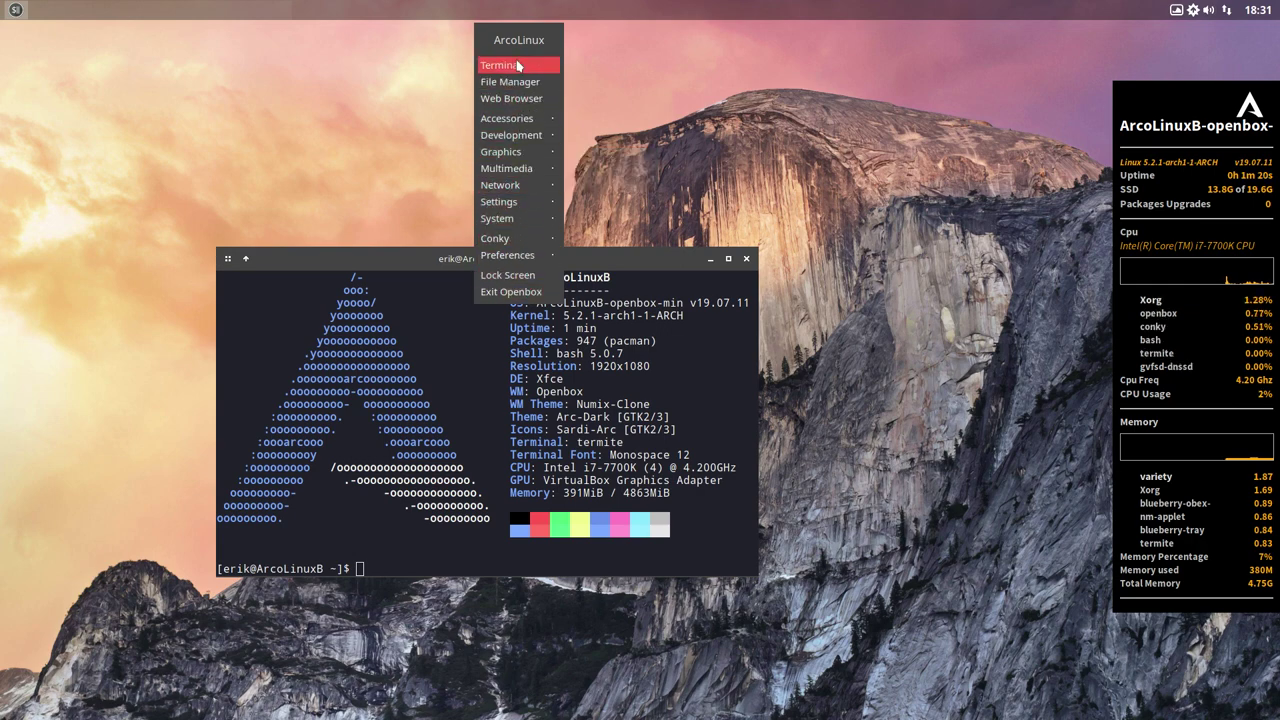
{"action": "left_click", "coordinate": [326, 103]}
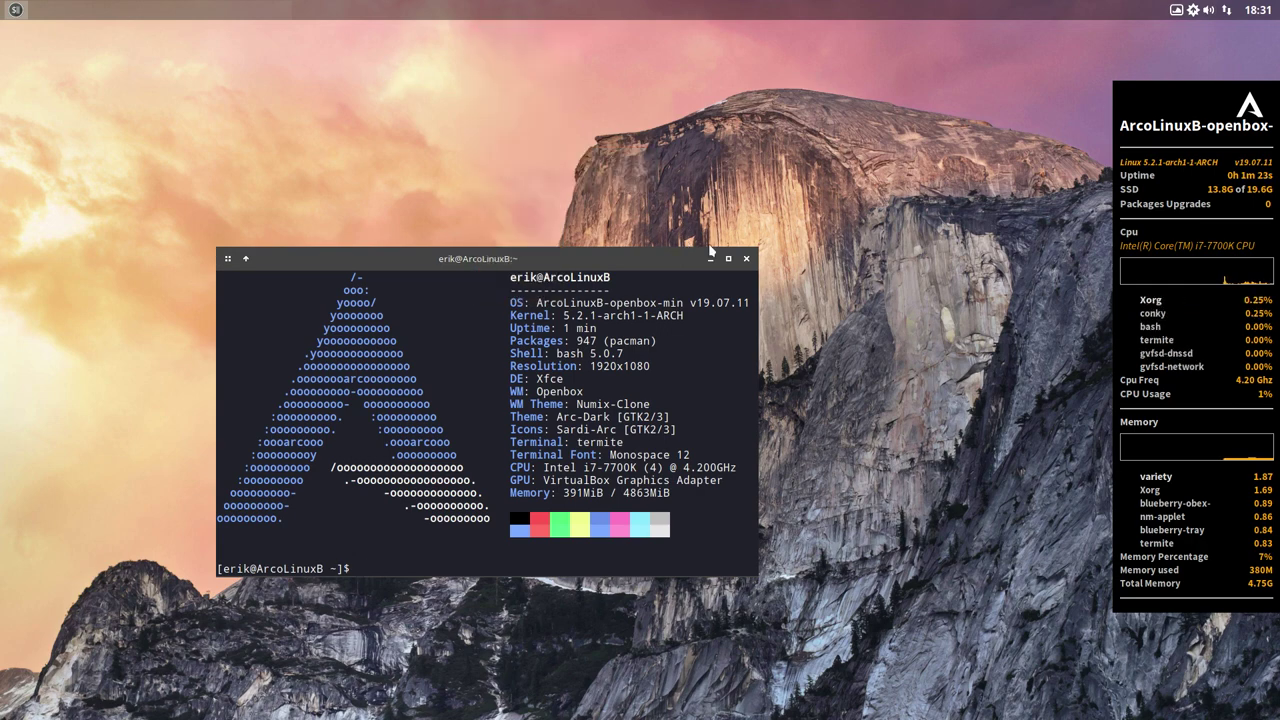
{"action": "left_click", "coordinate": [746, 260]}
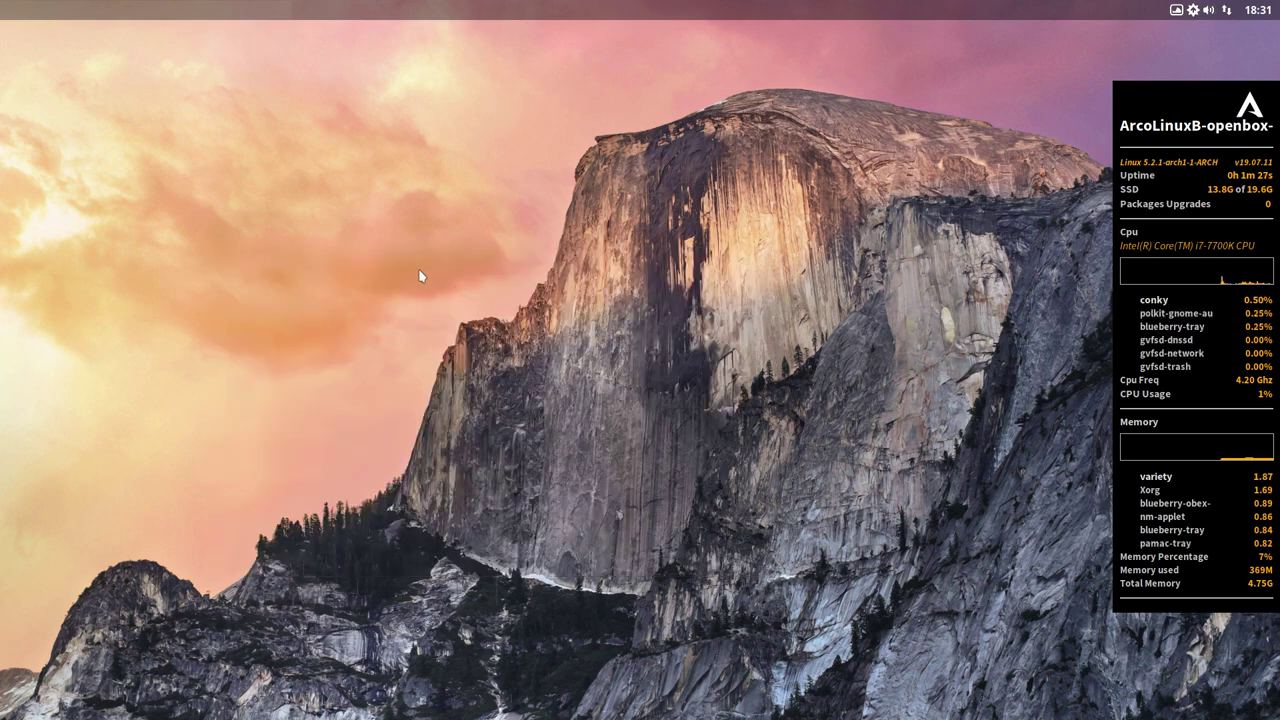
- Open /etc/pacman.conf from the file manager in Sublime Text
{"action": "key", "text": "super+e"}
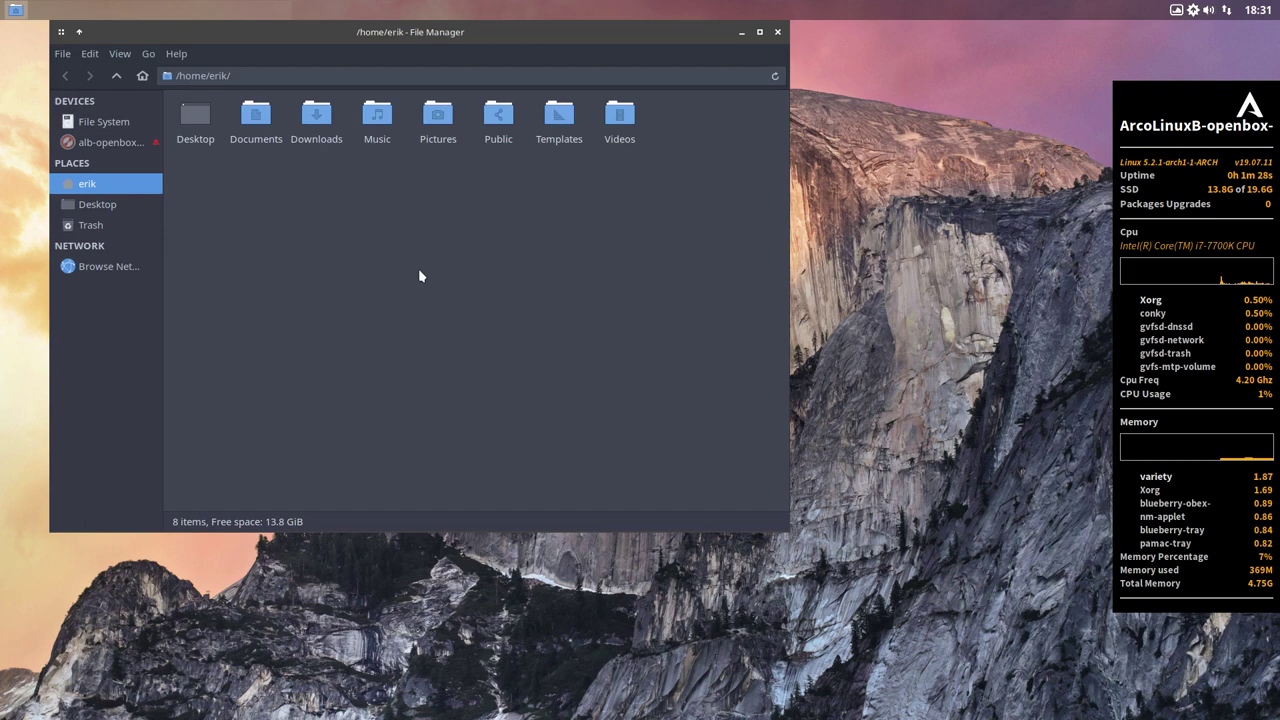
{"action": "left_click", "coordinate": [103, 121]}
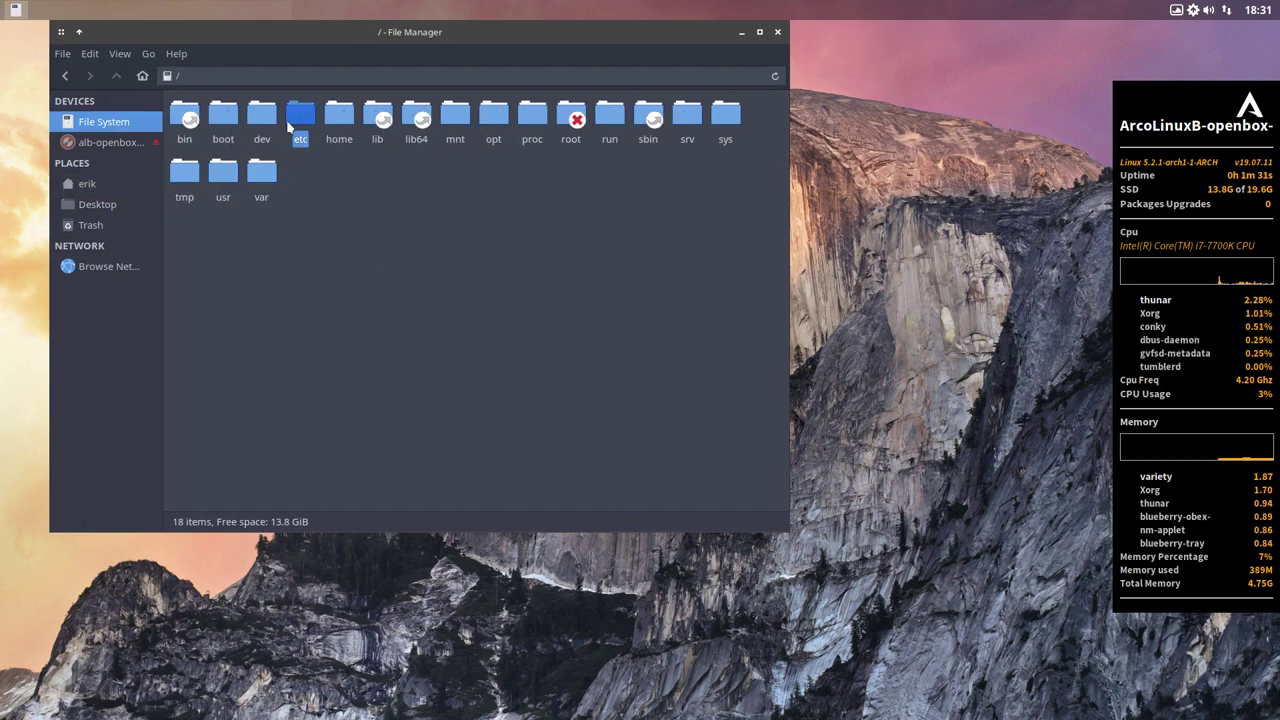
{"action": "double_click", "coordinate": [300, 115]}
{"action": "type", "text": "pacman.c"}
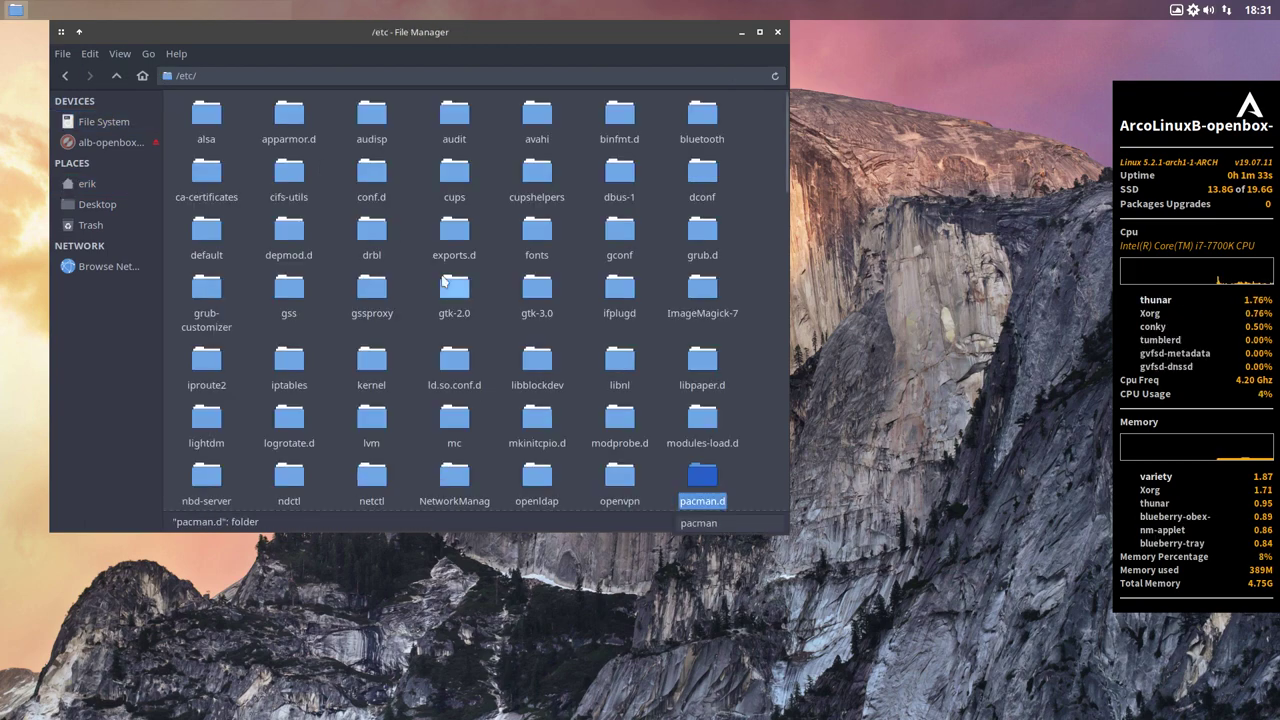
{"action": "key", "text": "Return"}
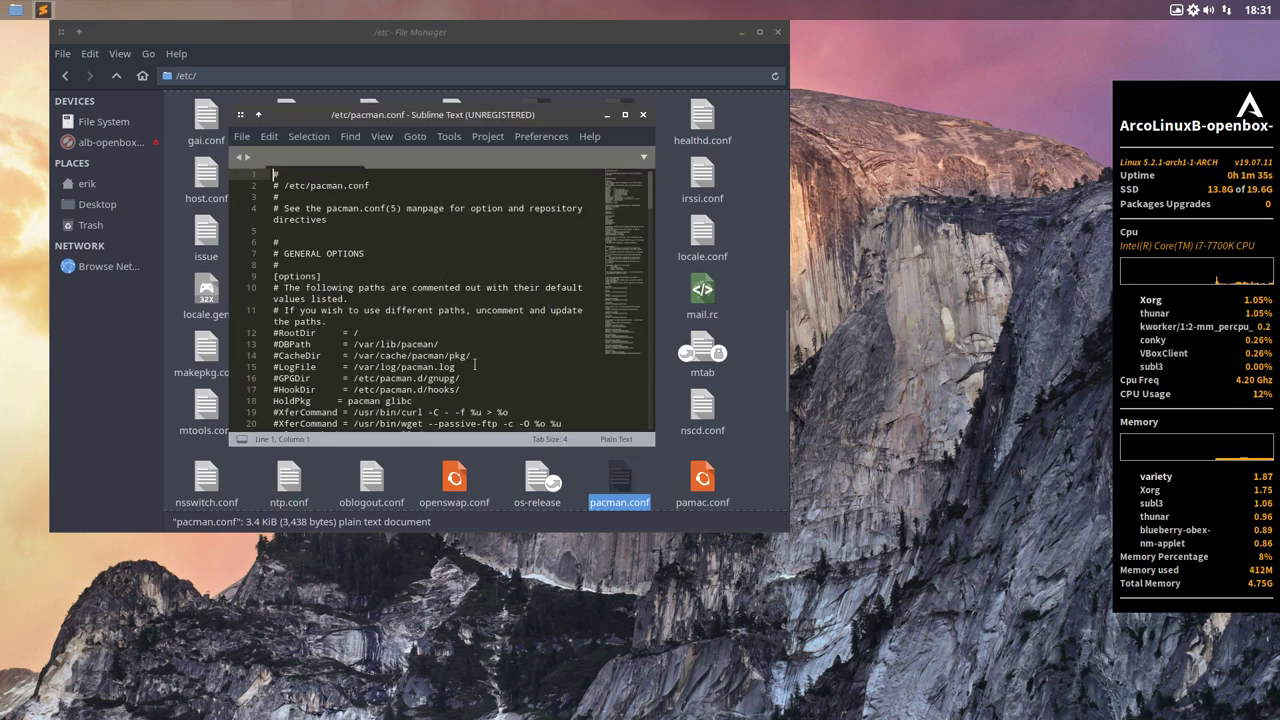
- Highlight arcolinuxteaching.github.io in the teaching_repo Server line, then close the editor
{"action": "scroll", "coordinate": [493, 275], "scroll_direction": "down", "scroll_amount": 10}
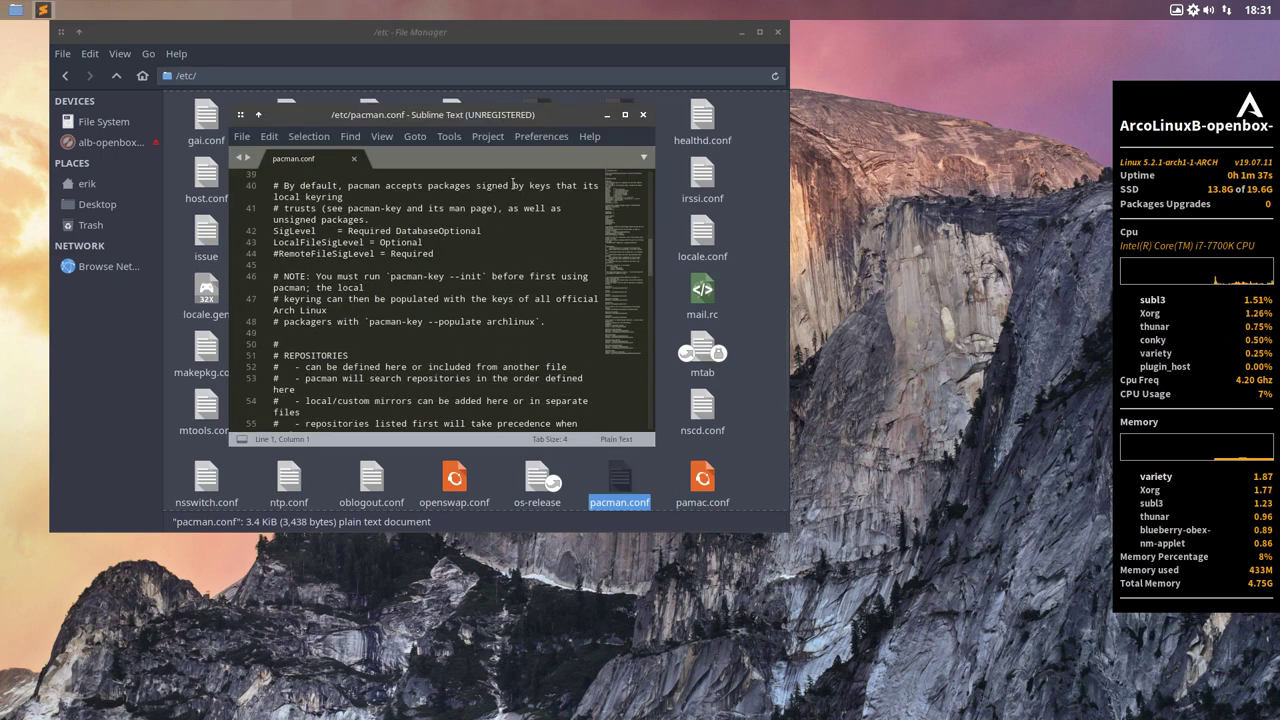
{"action": "double_click", "coordinate": [527, 117]}
{"action": "scroll", "coordinate": [507, 221], "scroll_direction": "down", "scroll_amount": 10}
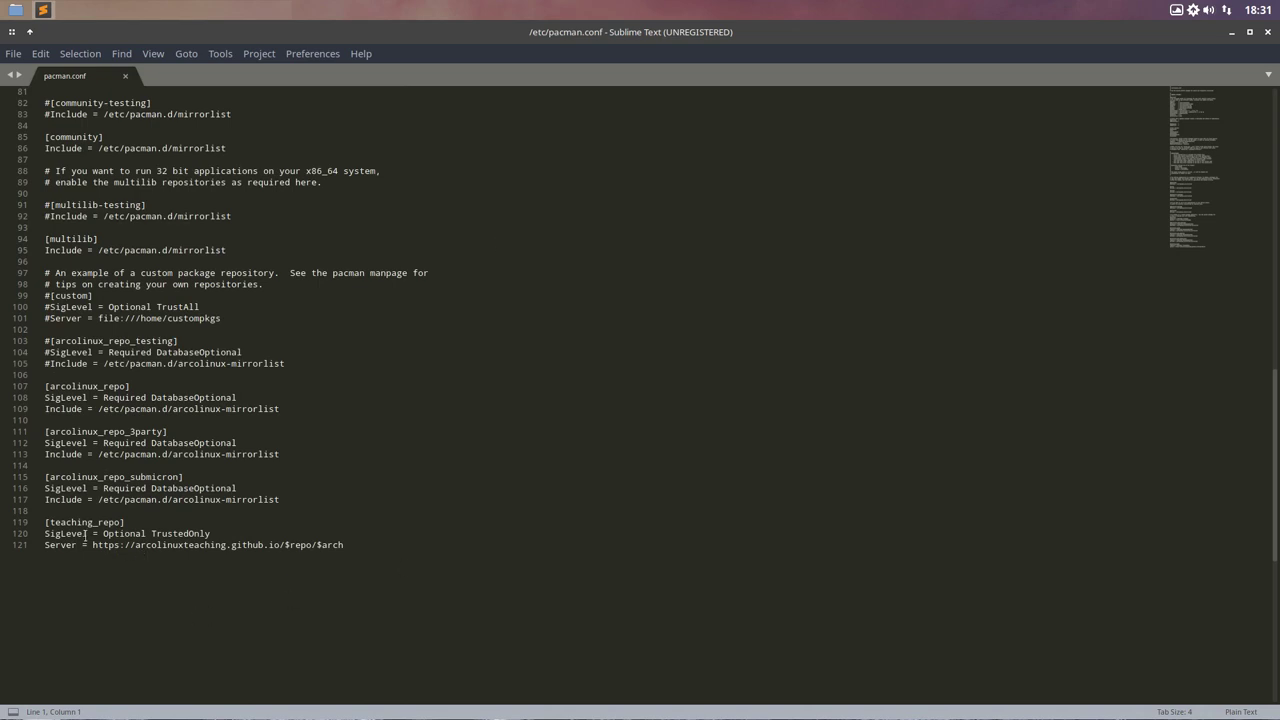
{"action": "left_click", "coordinate": [102, 477]}
{"action": "left_click_drag", "start_coordinate": [138, 545], "coordinate": [285, 545]}
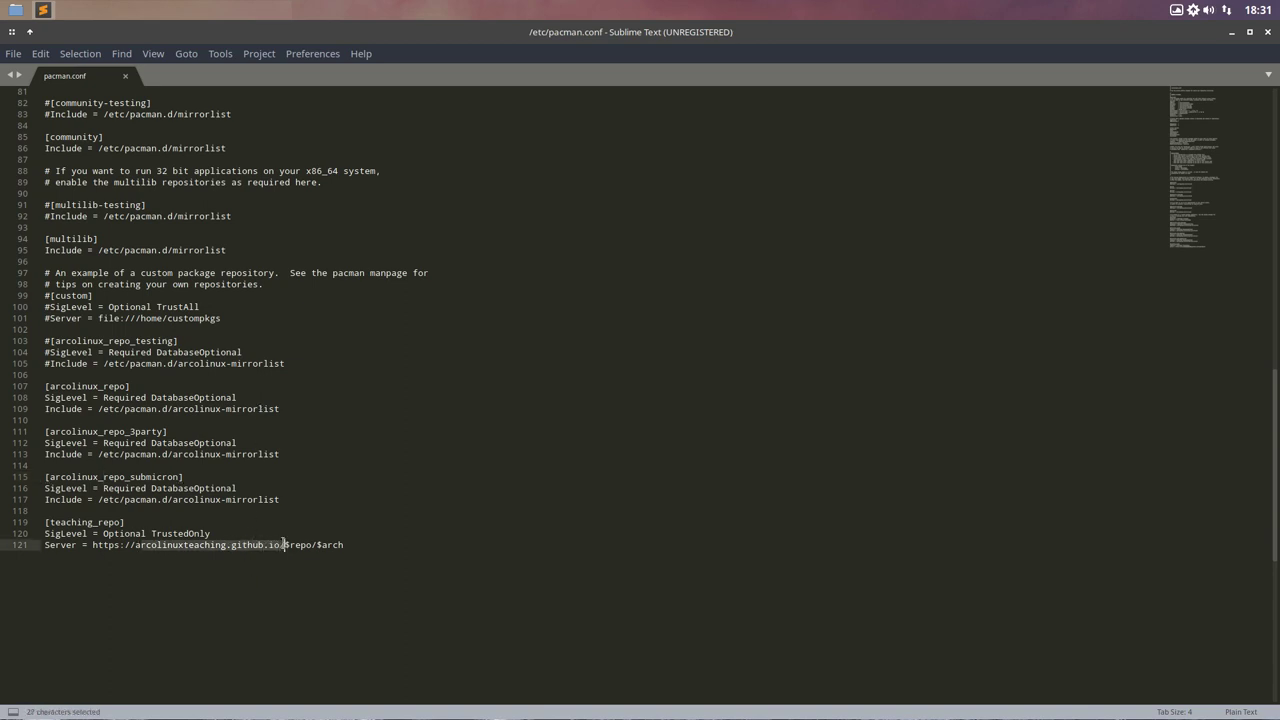
{"action": "left_click", "coordinate": [1268, 32]}
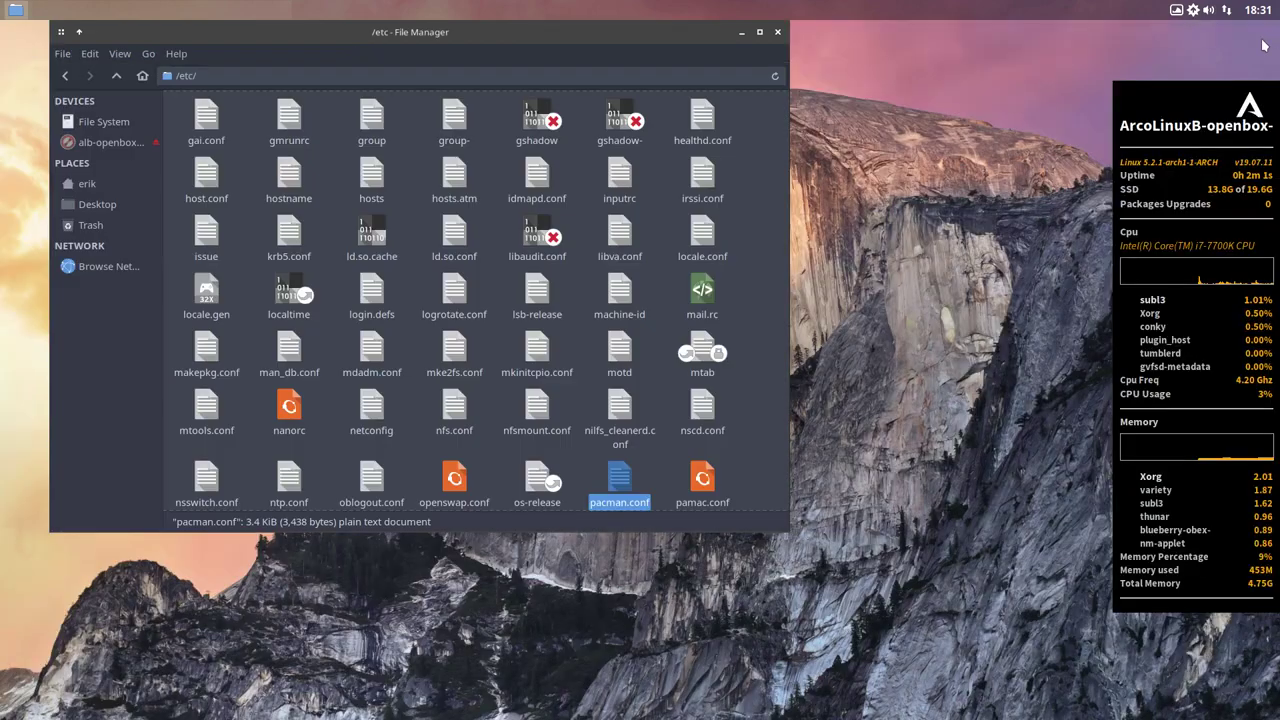
- Close the guest /etc window, leave VM full screen, minimise VirtualBox and close the ISO build terminal
{"action": "left_click", "coordinate": [777, 32]}
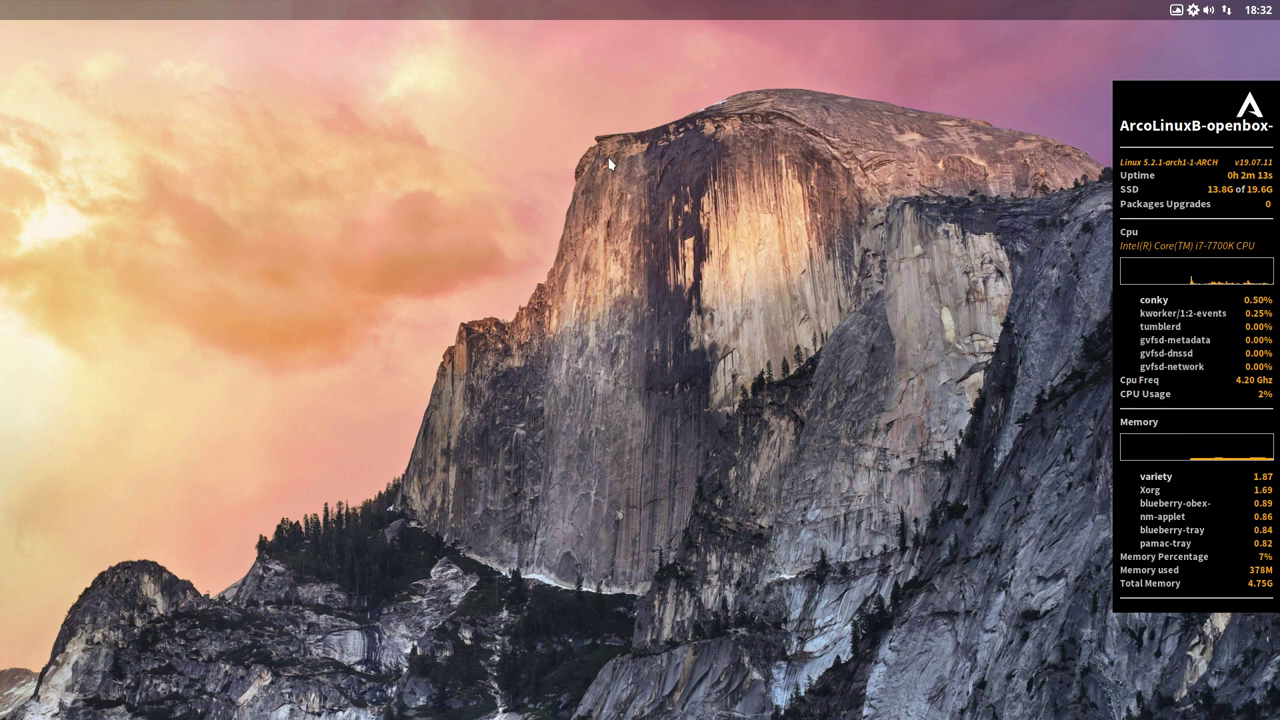
{"action": "key", "text": "Control_R+f"}
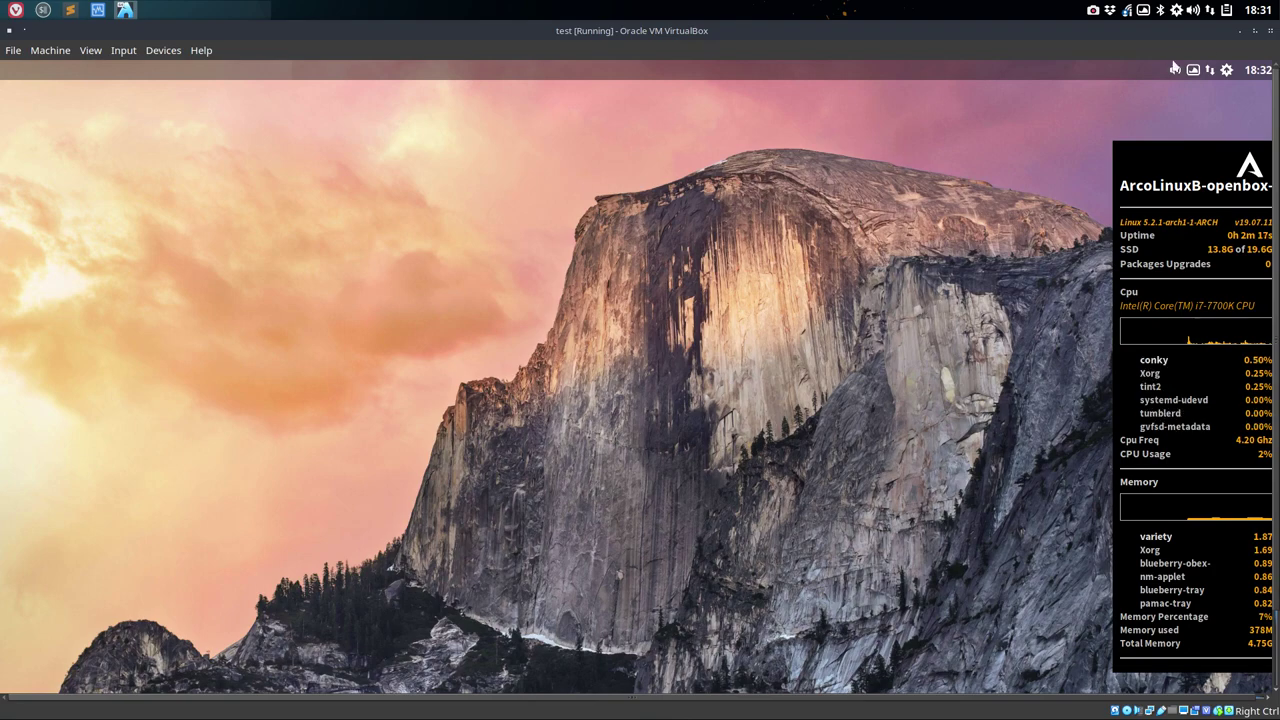
{"action": "left_click", "coordinate": [1239, 36]}
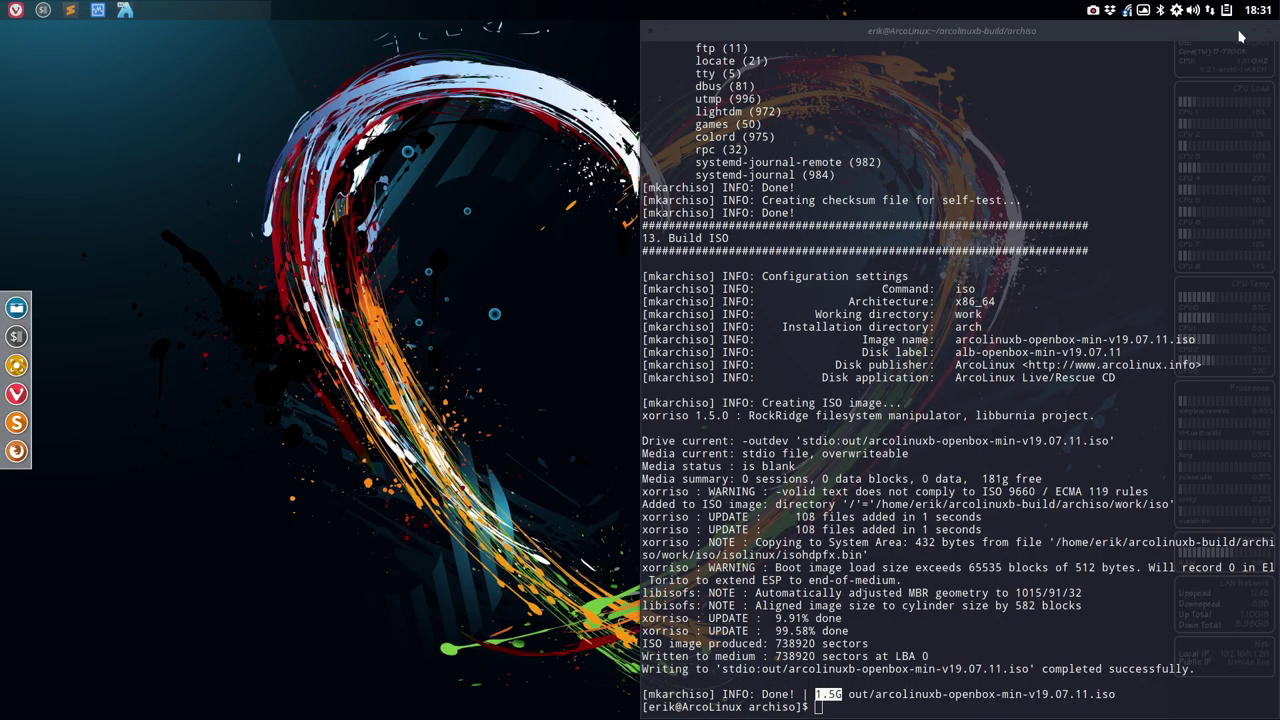
{"action": "left_click", "coordinate": [1268, 30]}
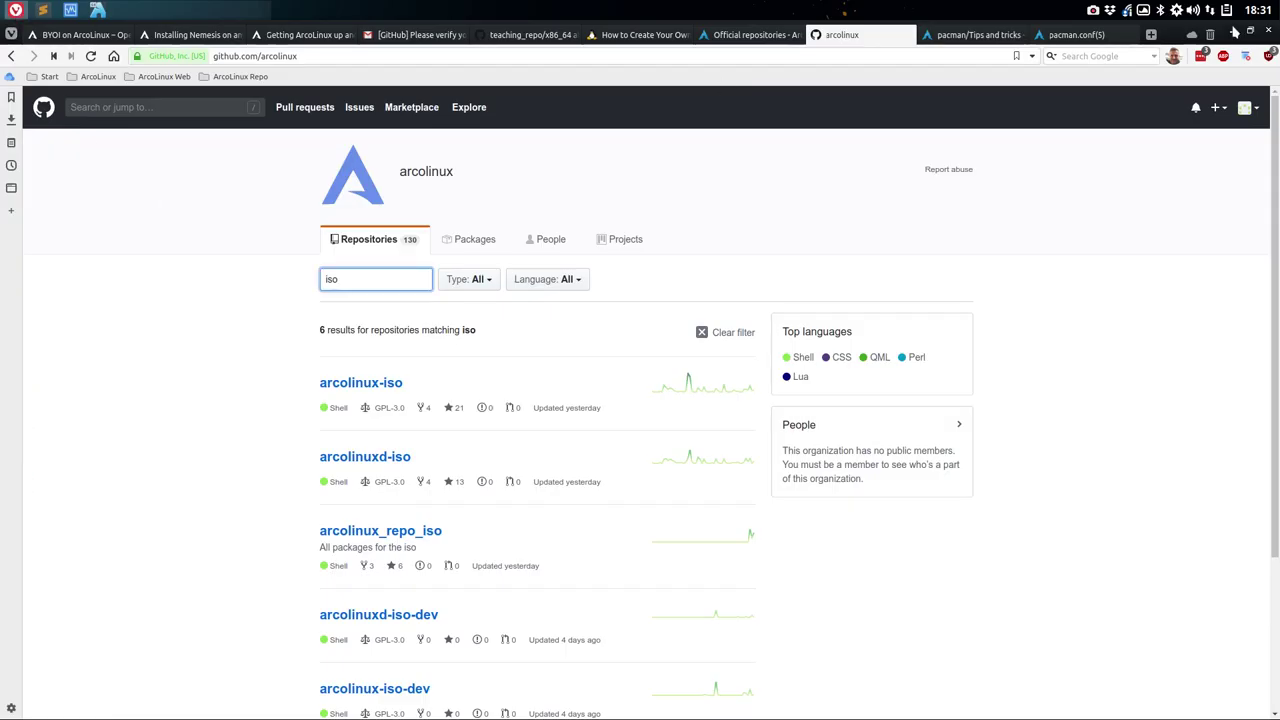
- Minimise Vivaldi and launch File Manager from the desktop menu, browsing to the openbox-themes-pambudi-git folder
{"action": "left_click", "coordinate": [1234, 33]}
{"action": "right_click", "coordinate": [334, 180]}
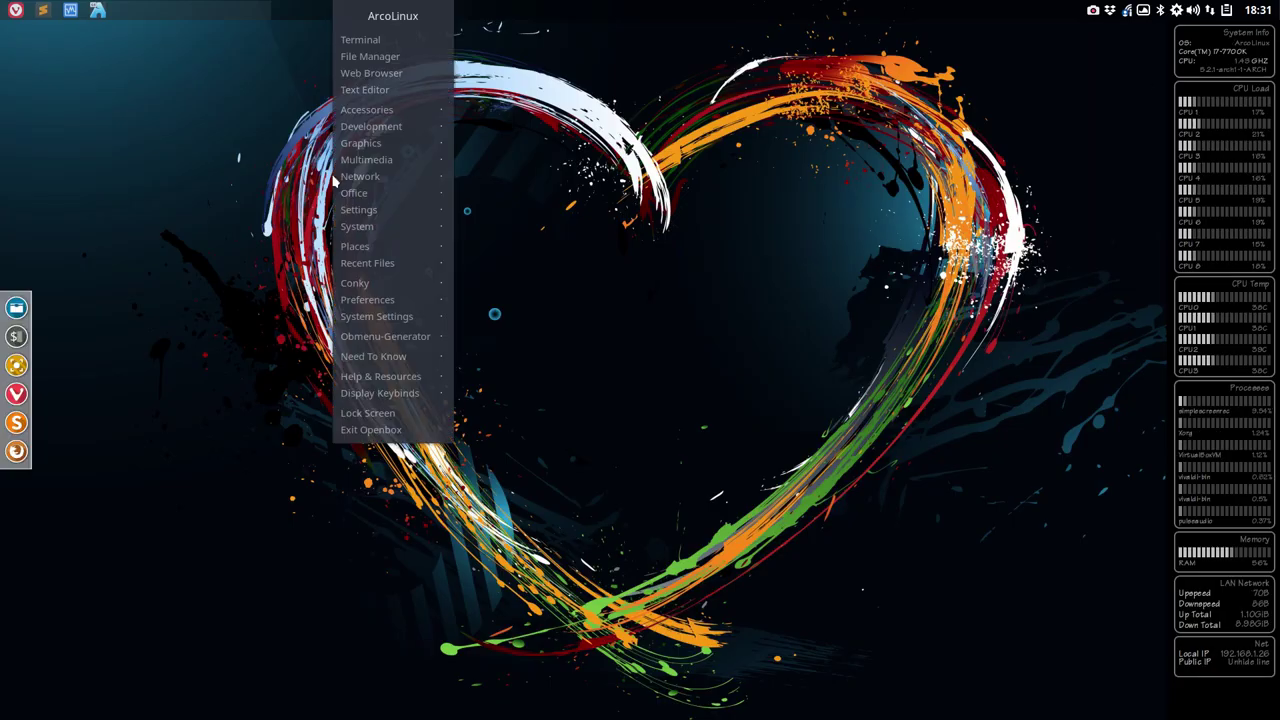
{"action": "left_click", "coordinate": [390, 60]}
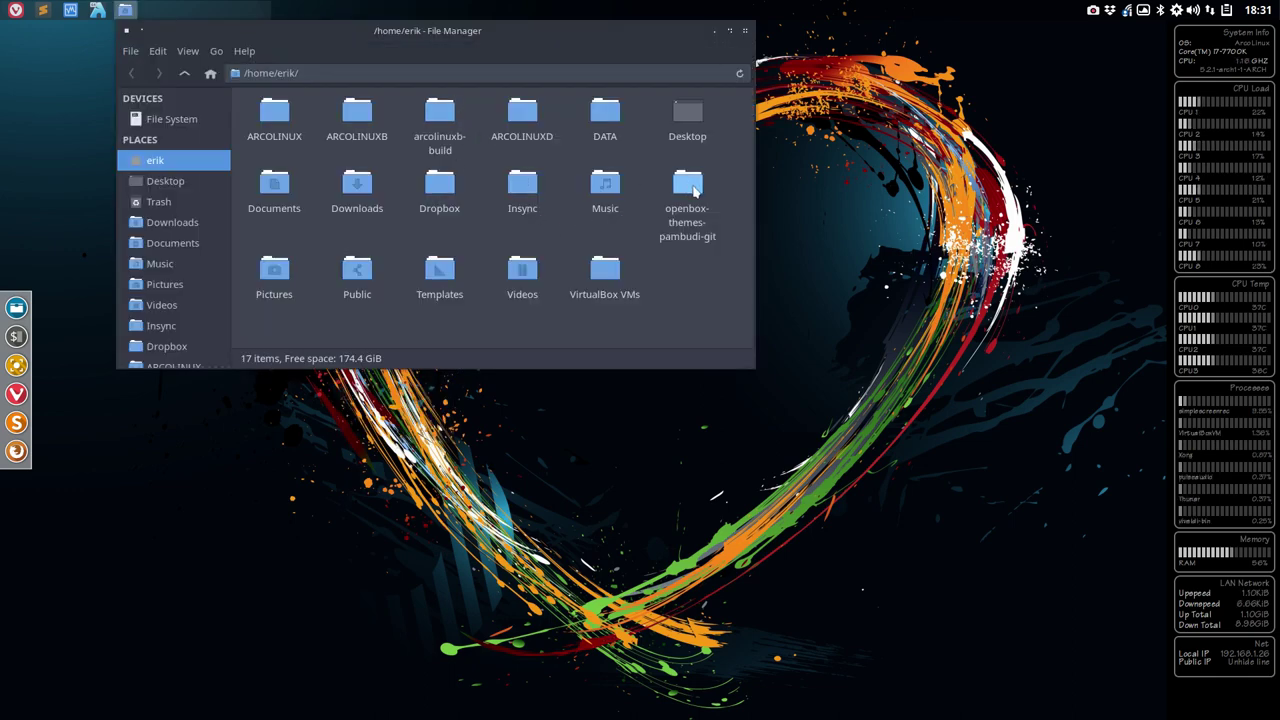
{"action": "double_click", "coordinate": [694, 190]}
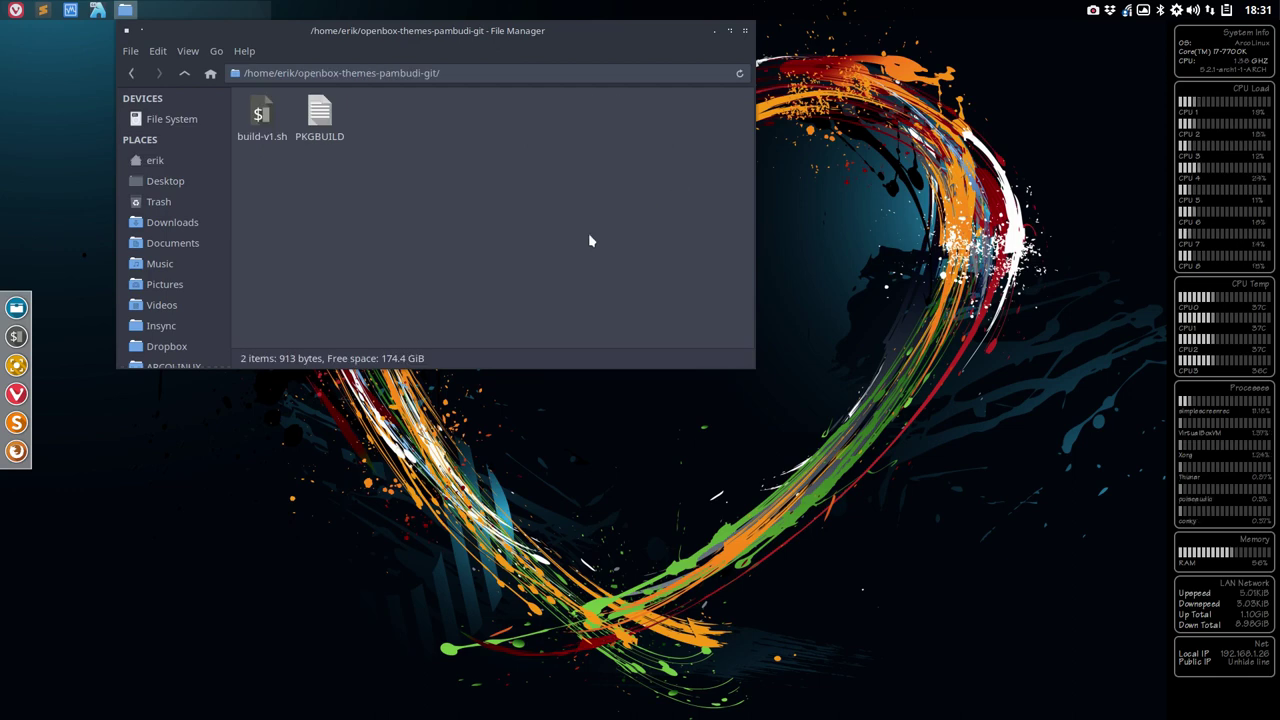
{"action": "left_click", "coordinate": [330, 115]}
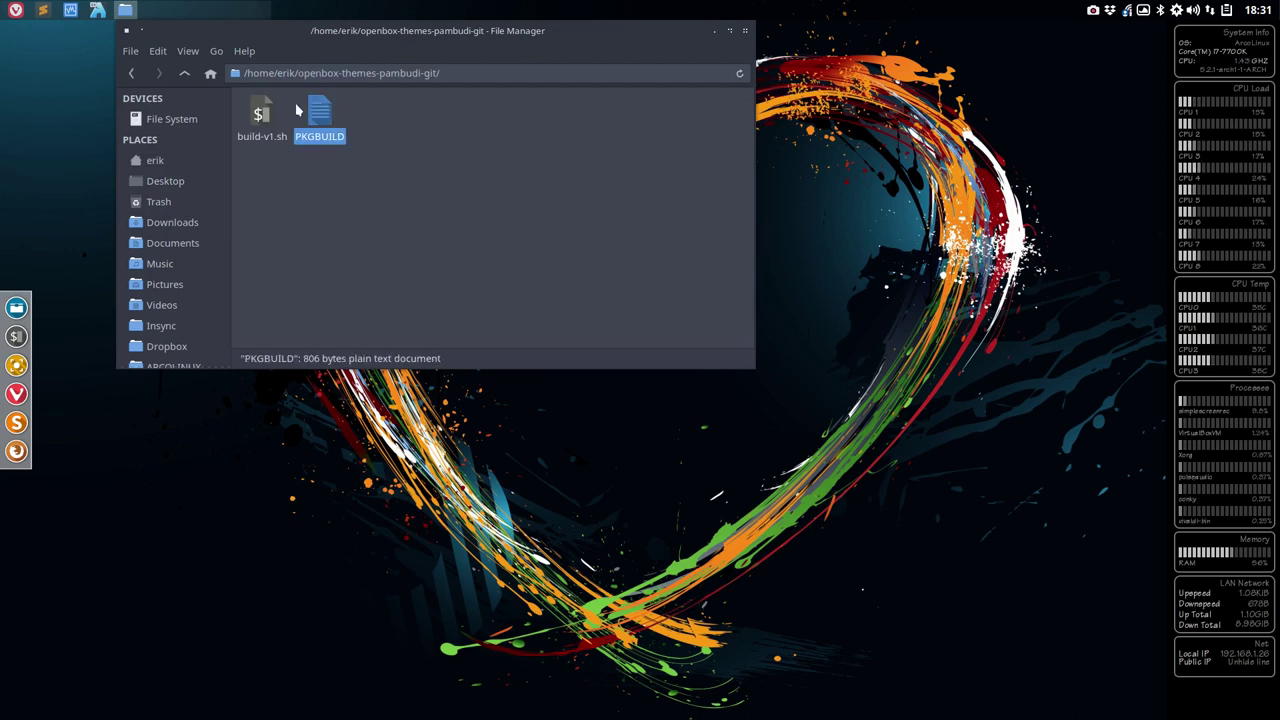
{"action": "left_click", "coordinate": [184, 76]}
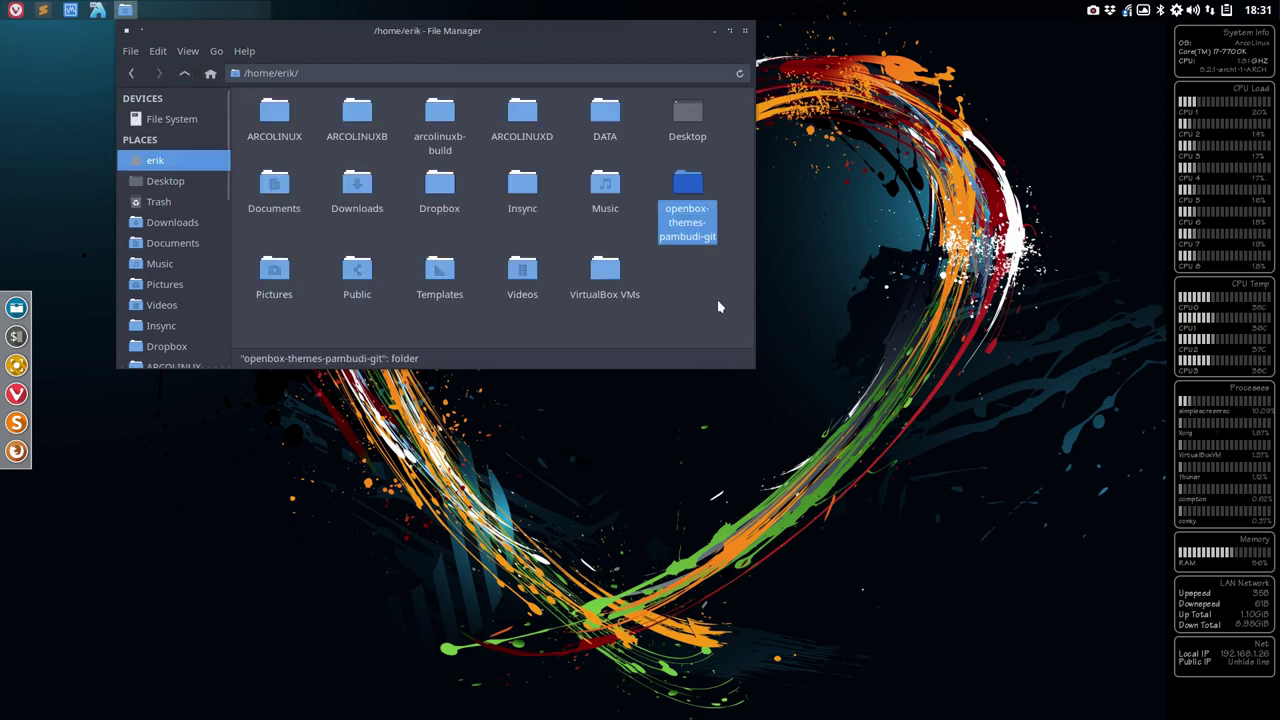
{"action": "left_click", "coordinate": [699, 254]}
{"action": "left_click", "coordinate": [686, 190]}
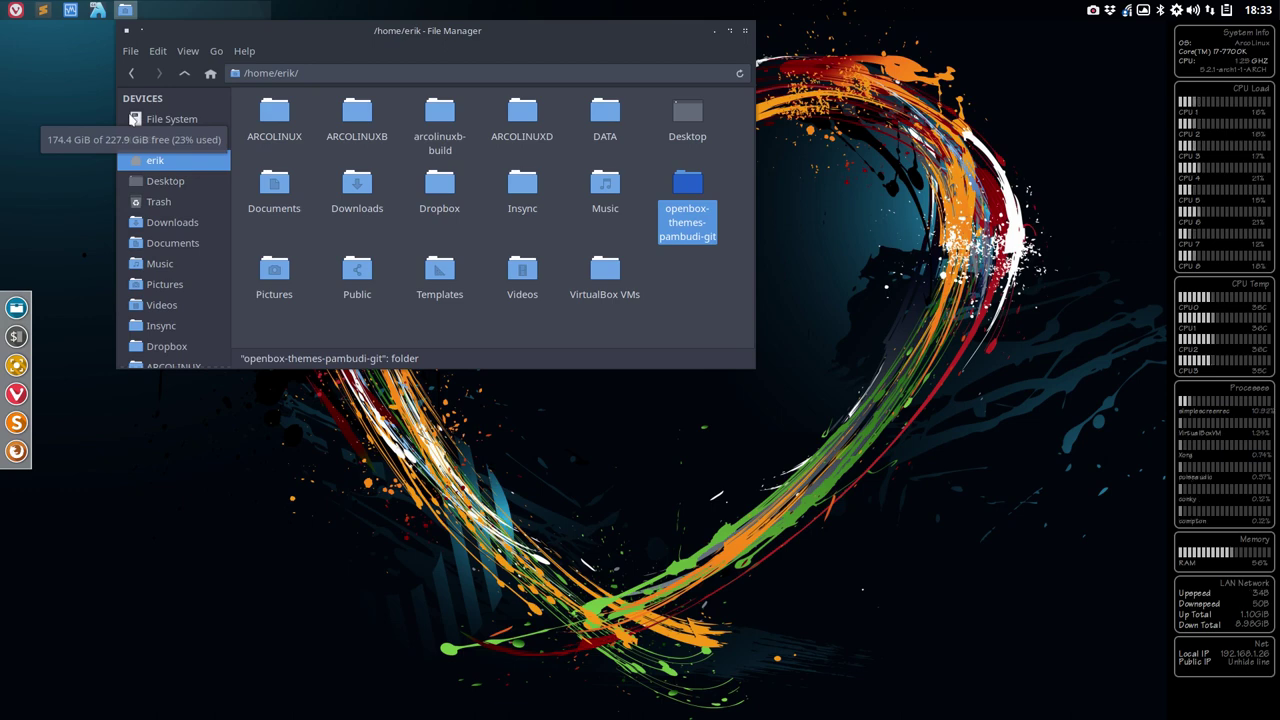
- Reposition File Manager and open the openbox-themes-pambudi-git PKGBUILD in Sublime Text
{"action": "left_click", "coordinate": [397, 241]}
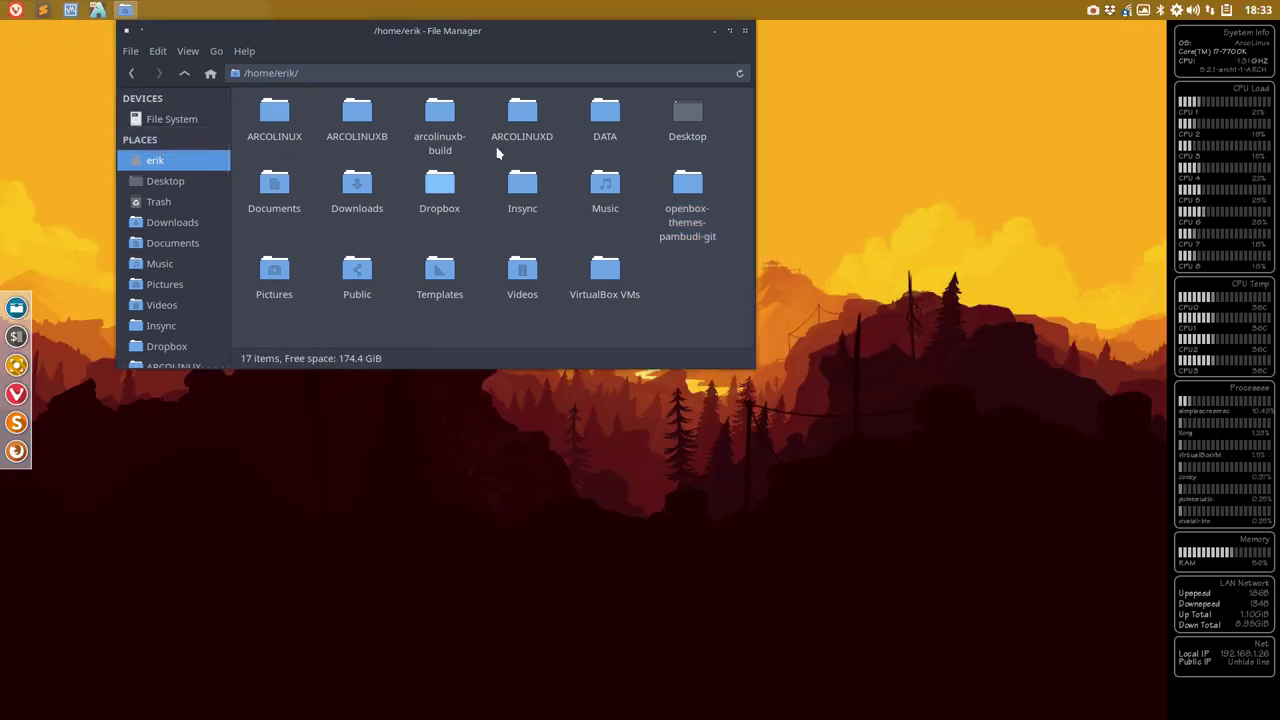
{"action": "left_click_drag", "start_coordinate": [536, 30], "coordinate": [627, 121]}
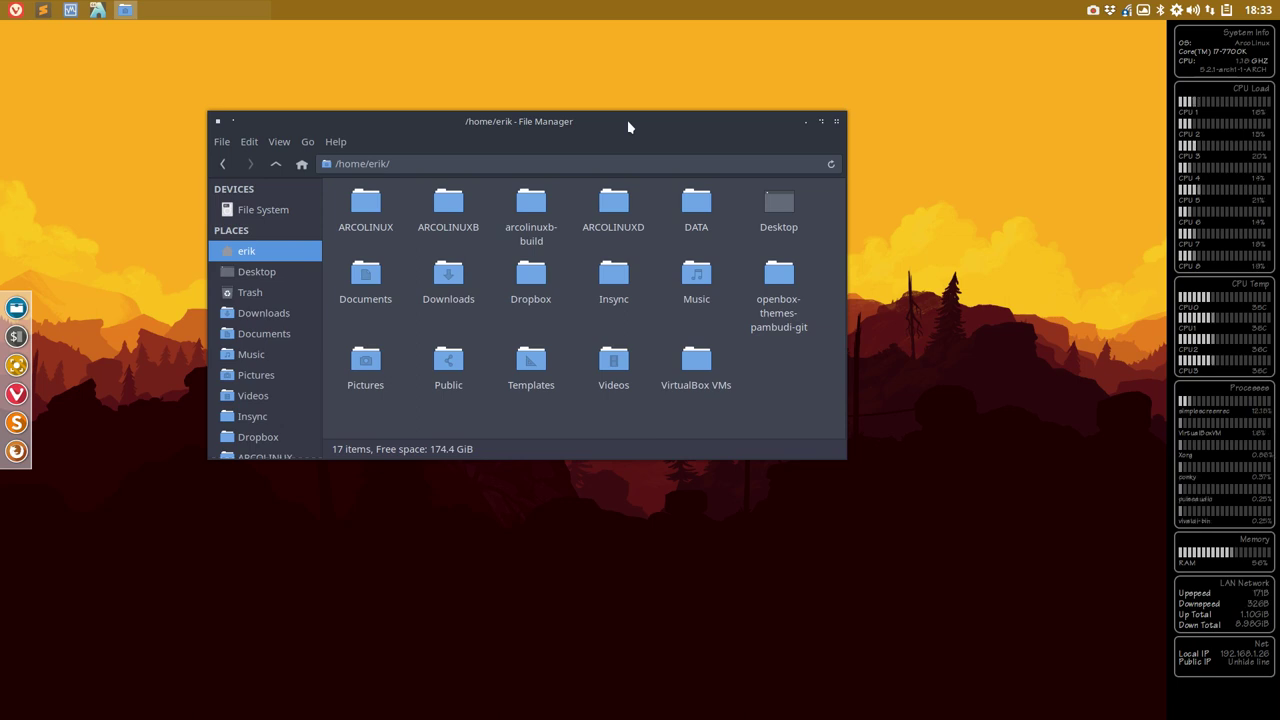
{"action": "double_click", "coordinate": [785, 276]}
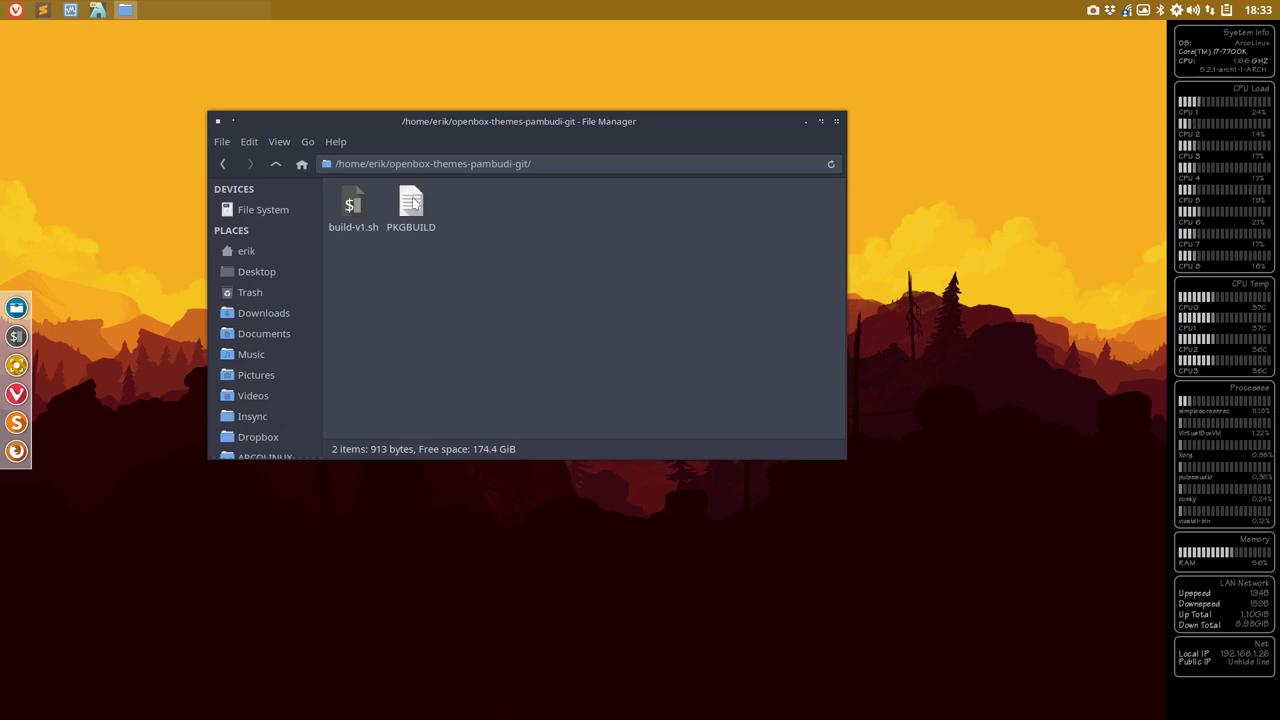
{"action": "left_click", "coordinate": [275, 164]}
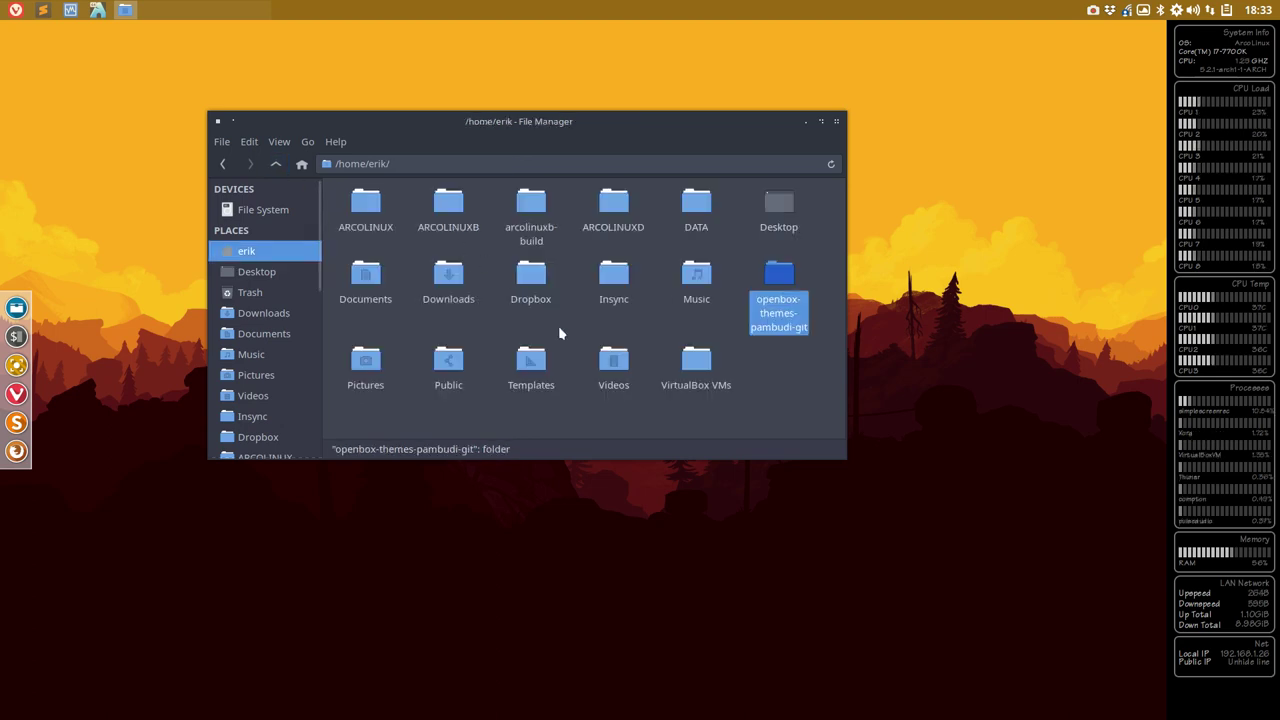
{"action": "double_click", "coordinate": [785, 282]}
{"action": "double_click", "coordinate": [409, 205]}
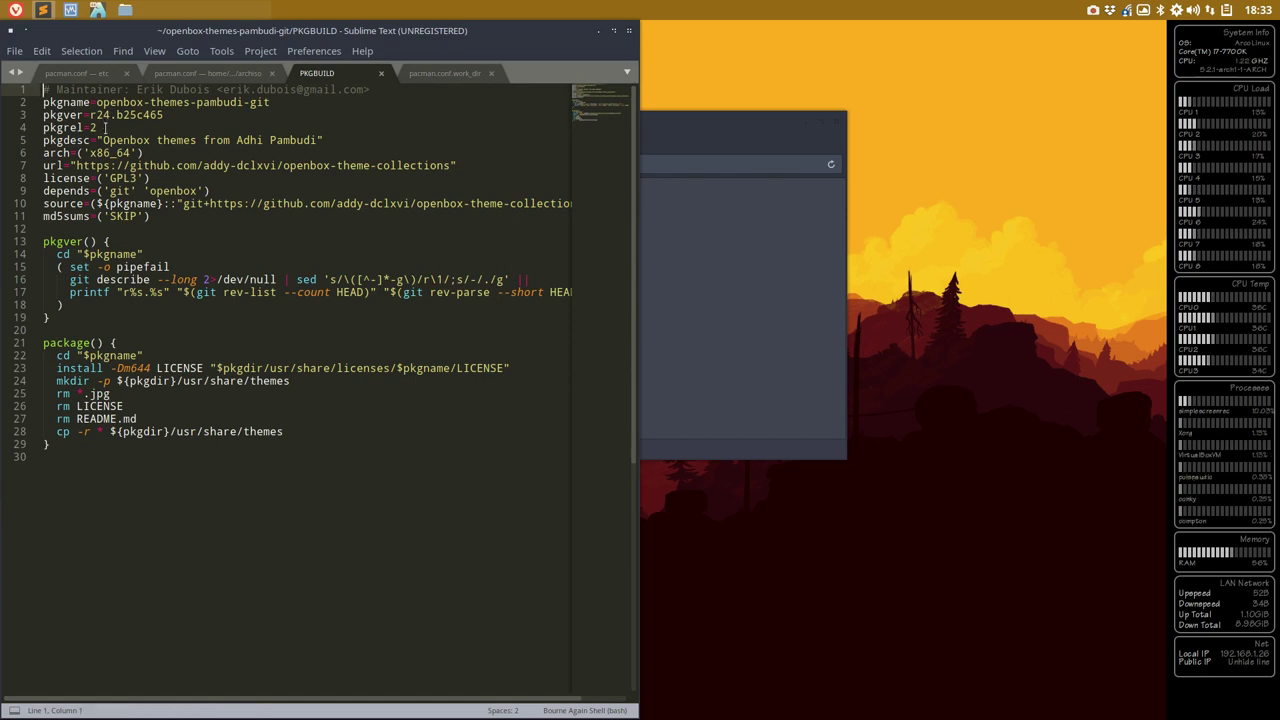
- Change pkgrel from 2 to 3 in the PKGBUILD, save it and close Sublime Text
{"action": "left_click", "coordinate": [105, 127]}
{"action": "key", "text": "BackSpace"}
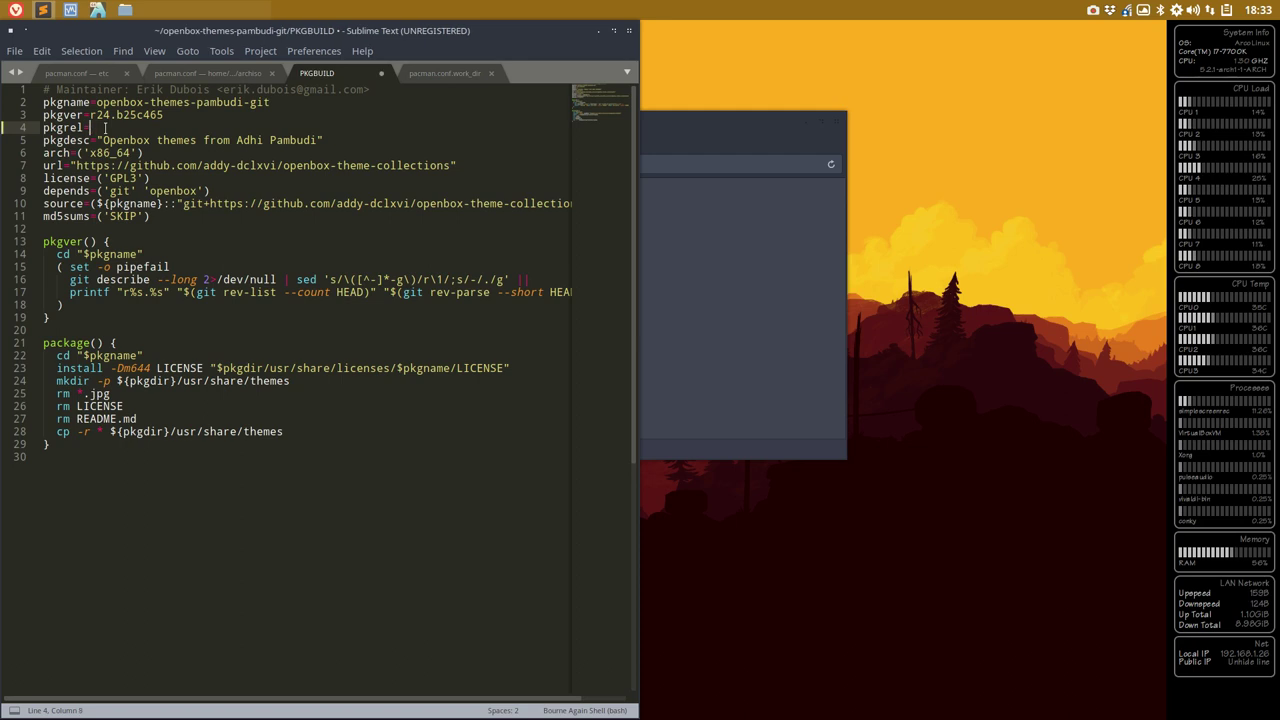
{"action": "type", "text": "3"}
{"action": "key", "text": "ctrl+s"}
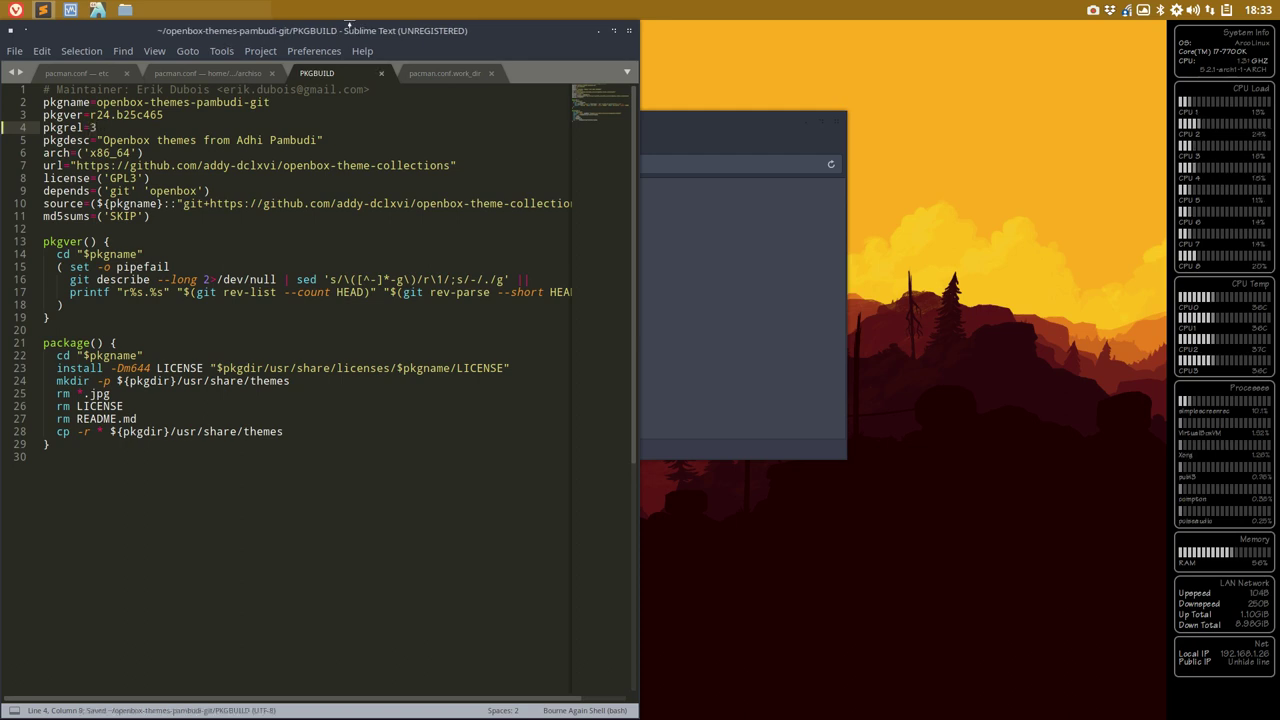
{"action": "left_click", "coordinate": [629, 30]}
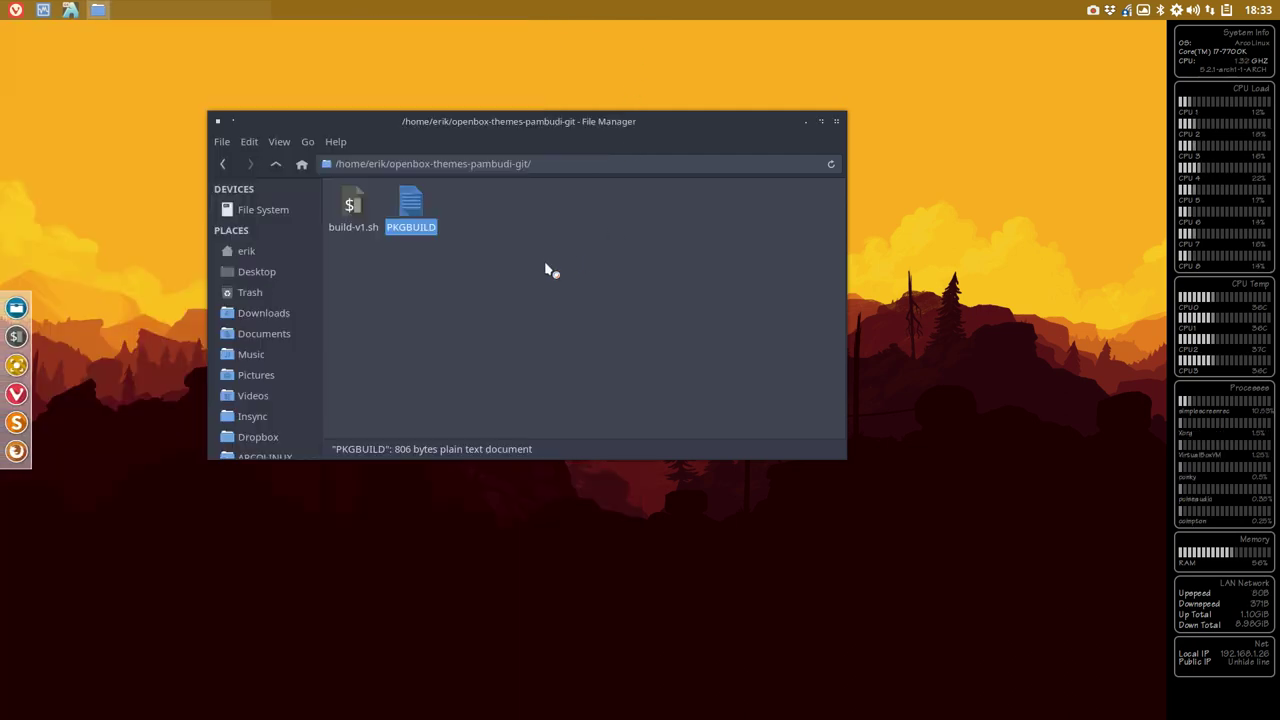
- Run ./build-v1.sh in a terminal in the folder to build r24.b25c465-3, entering the sudo password
{"action": "right_click", "coordinate": [512, 263]}
{"action": "left_click", "coordinate": [580, 338]}
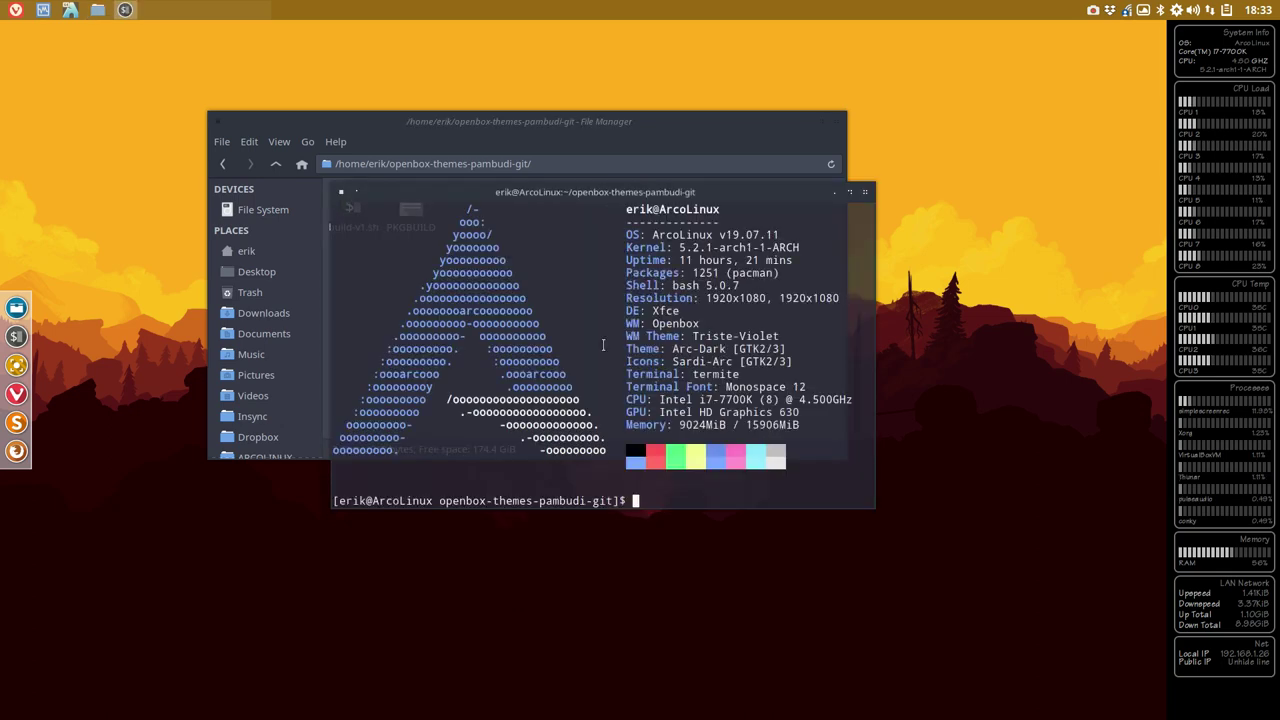
{"action": "type", "text": "./build-v1.sh"}
{"action": "key", "text": "Return"}
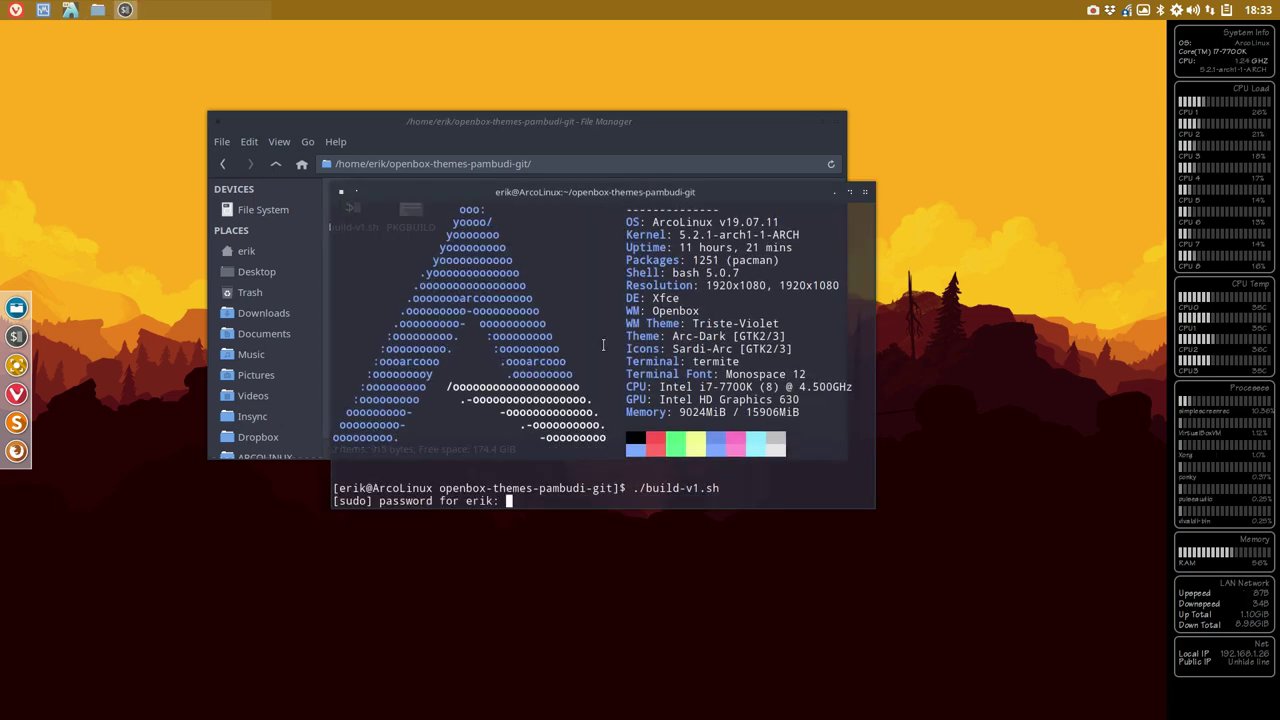
{"action": "key", "text": "Return"}
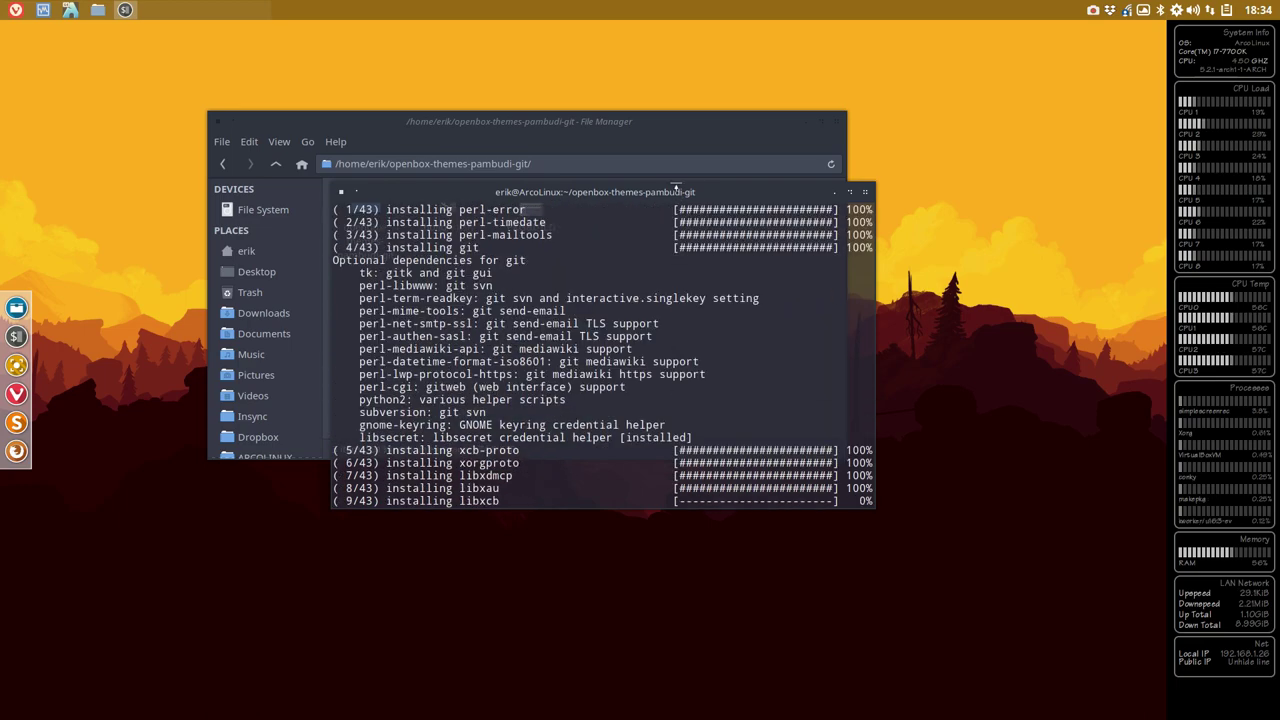
{"action": "left_click_drag", "start_coordinate": [676, 187], "coordinate": [835, 281]}
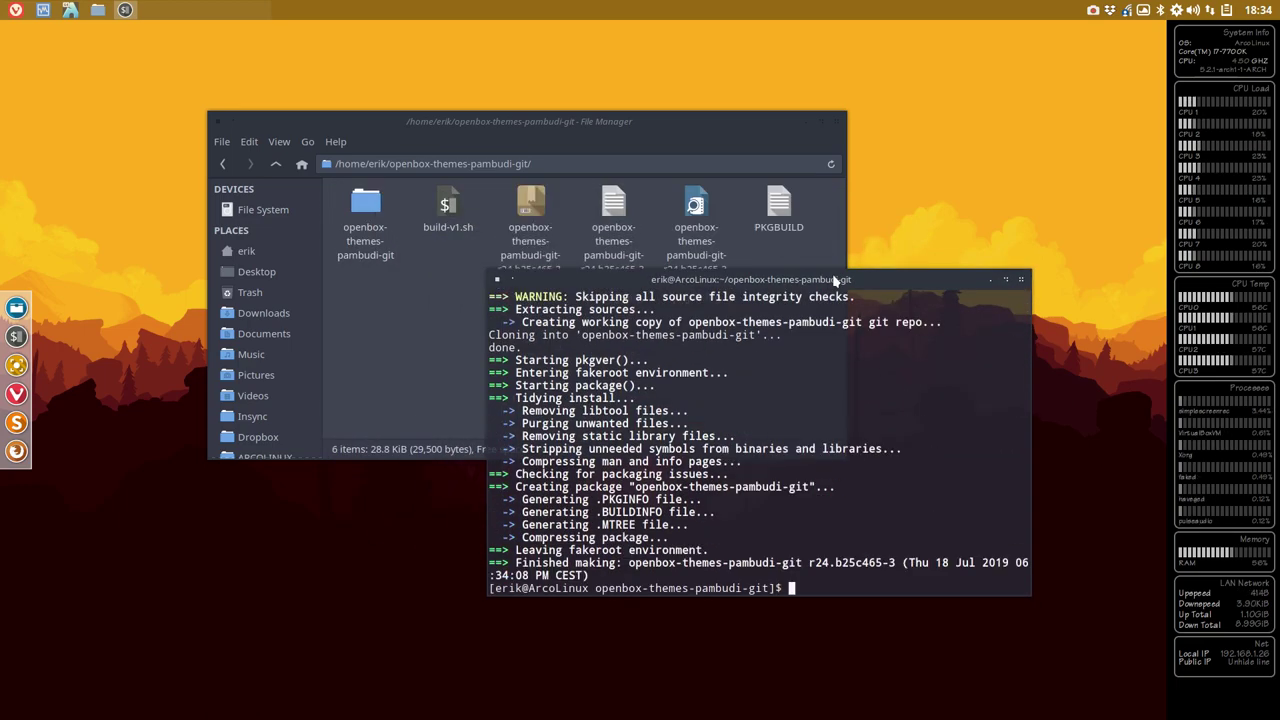
- Close the build terminal and delete the leftover source folder plus the package and pkgver log files
{"action": "left_click", "coordinate": [1020, 279]}
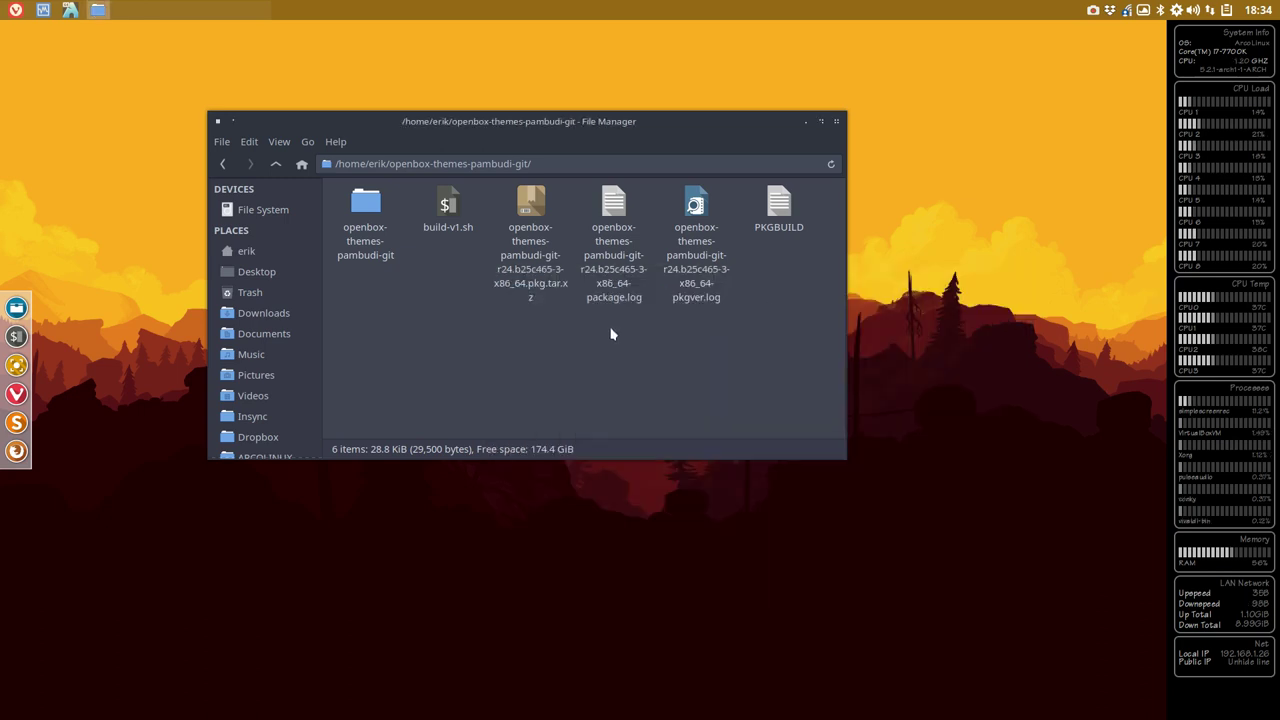
{"action": "left_click", "coordinate": [366, 206]}
{"action": "key", "text": "Delete"}
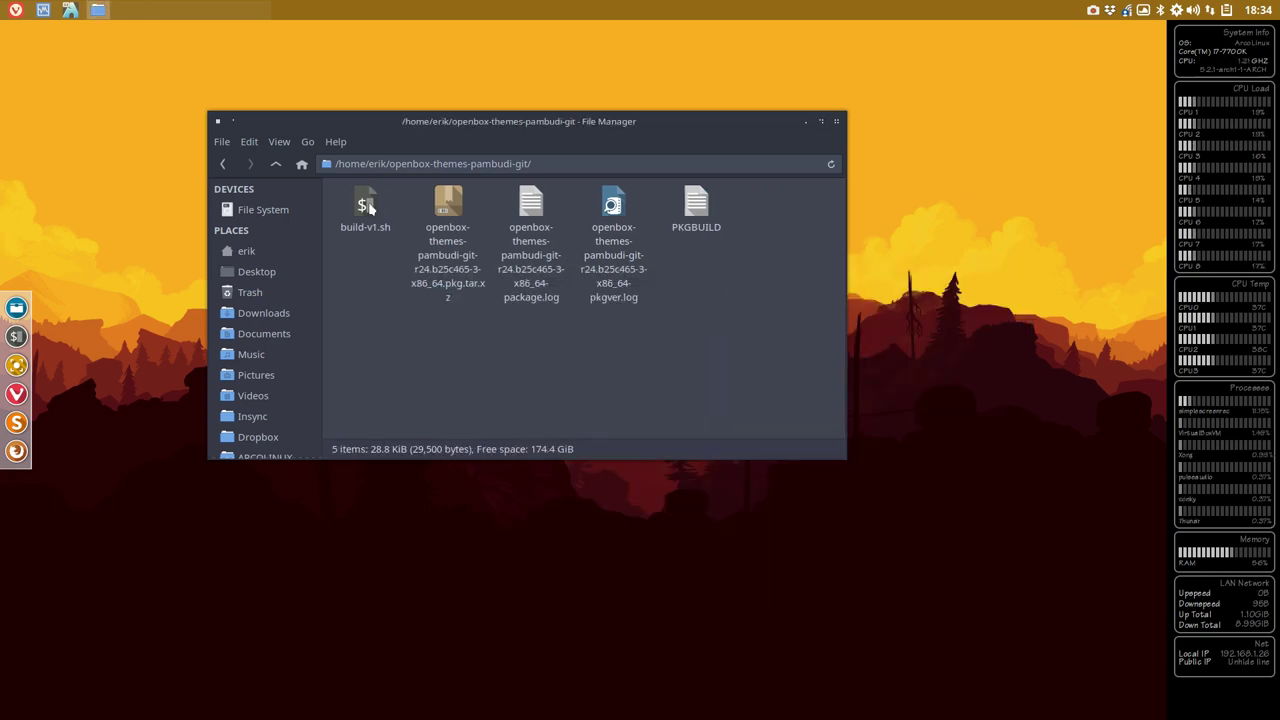
{"action": "left_click", "coordinate": [531, 205]}
{"action": "key", "text": "Delete"}
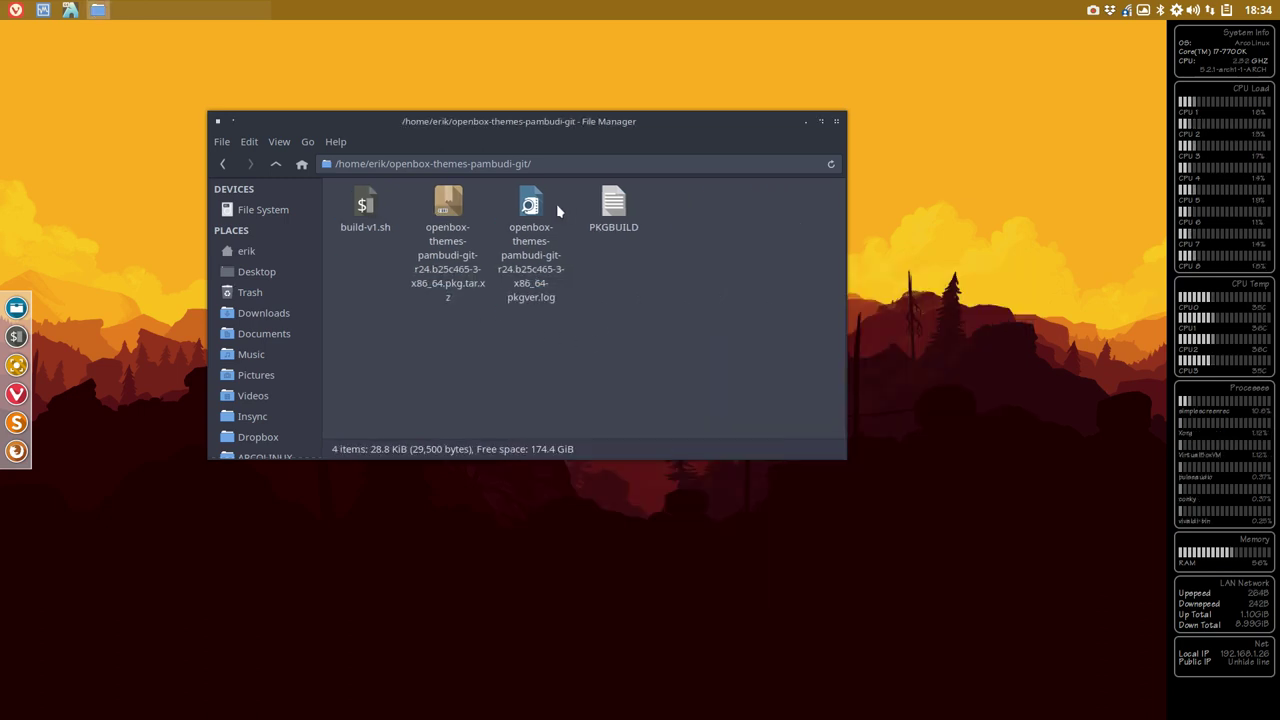
{"action": "left_click", "coordinate": [548, 207]}
{"action": "key", "text": "Delete"}
- Cut the built -3 package and navigate through Insync and arcolinuxteaching to the x86_64 folder
{"action": "left_click", "coordinate": [447, 205]}
{"action": "right_click", "coordinate": [443, 205]}
{"action": "left_click", "coordinate": [465, 308]}
{"action": "double_click", "coordinate": [499, 125]}
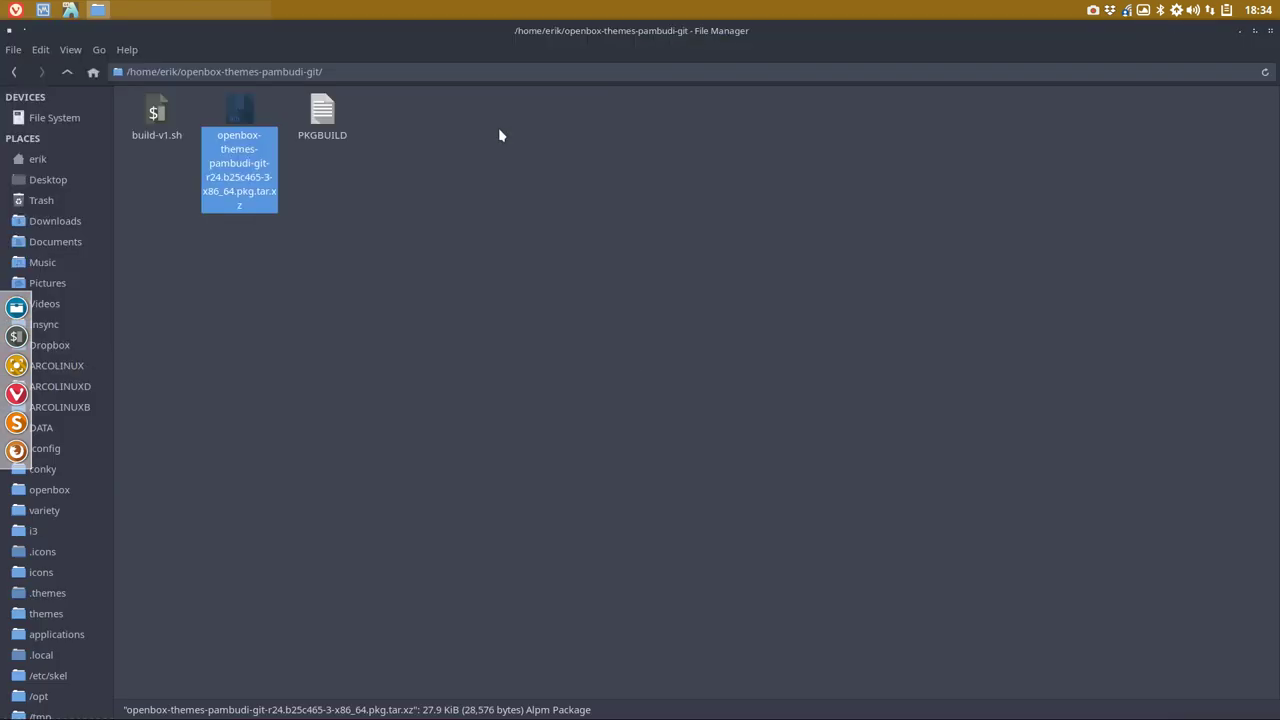
{"action": "left_click", "coordinate": [55, 325]}
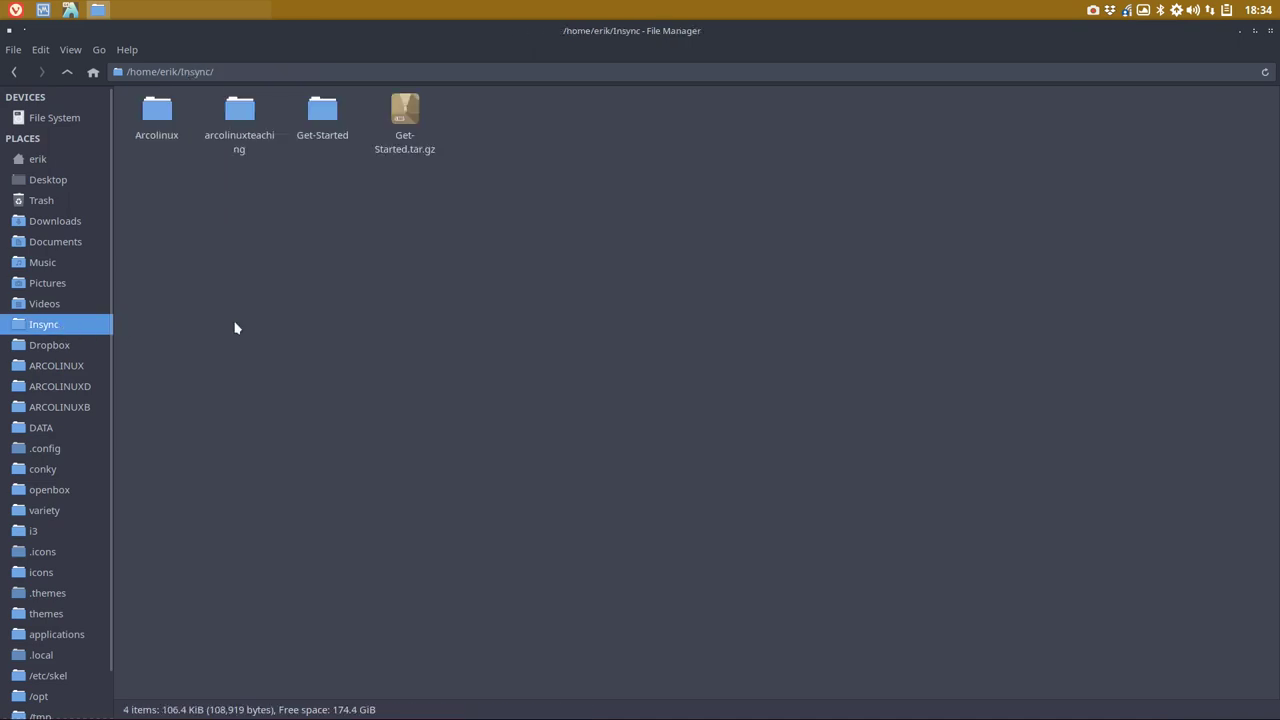
{"action": "double_click", "coordinate": [240, 110]}
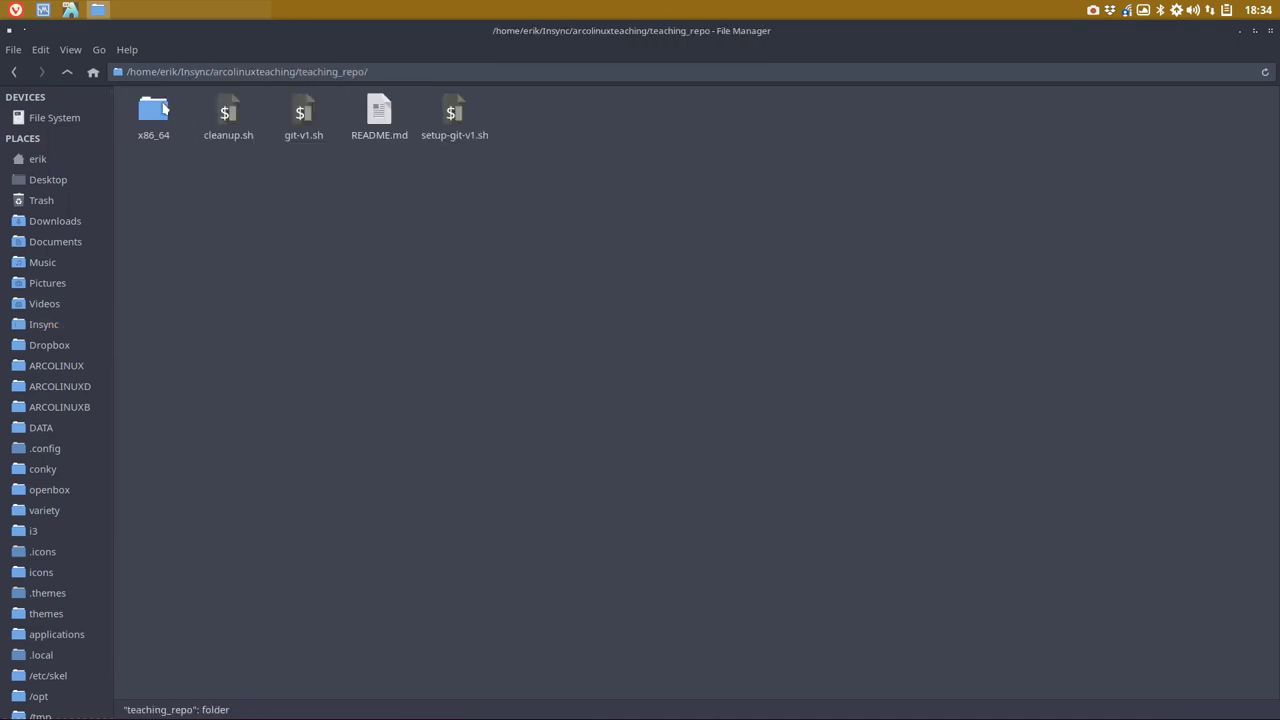
{"action": "double_click", "coordinate": [153, 110]}
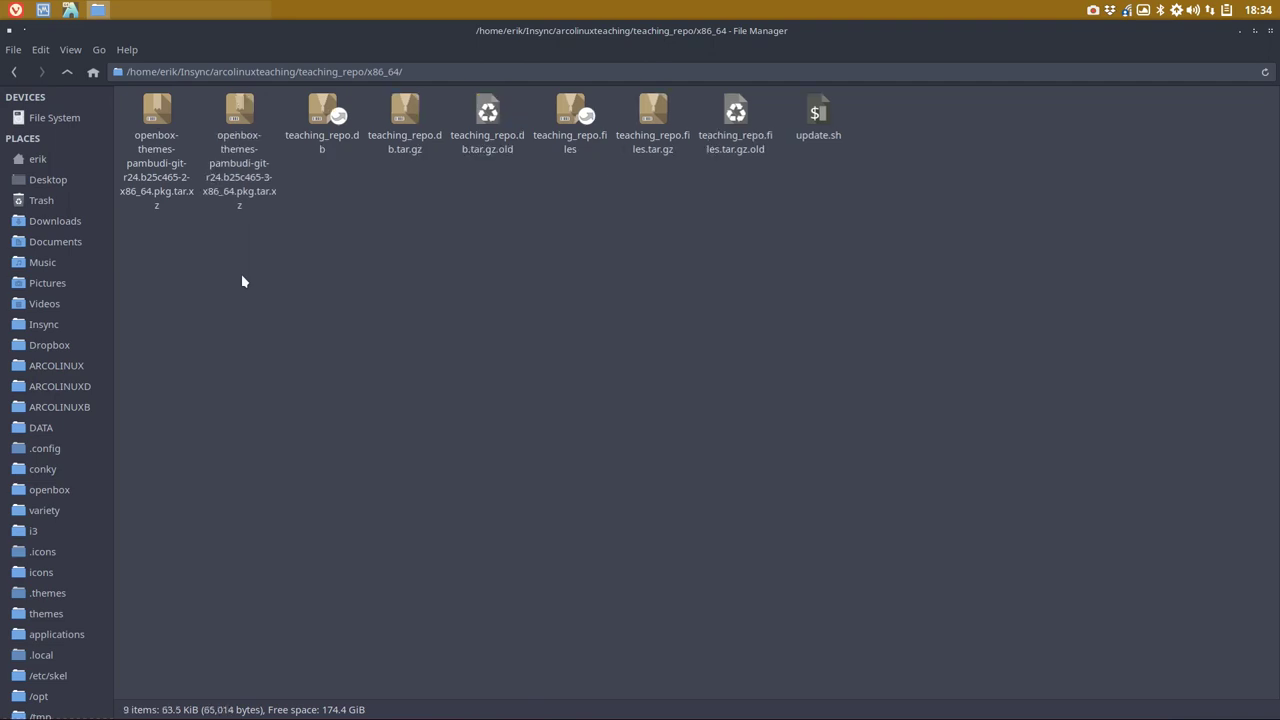
- Delete the older -2 openbox-themes-pambudi package from x86_64 and return to teaching_repo
{"action": "left_click", "coordinate": [160, 172]}
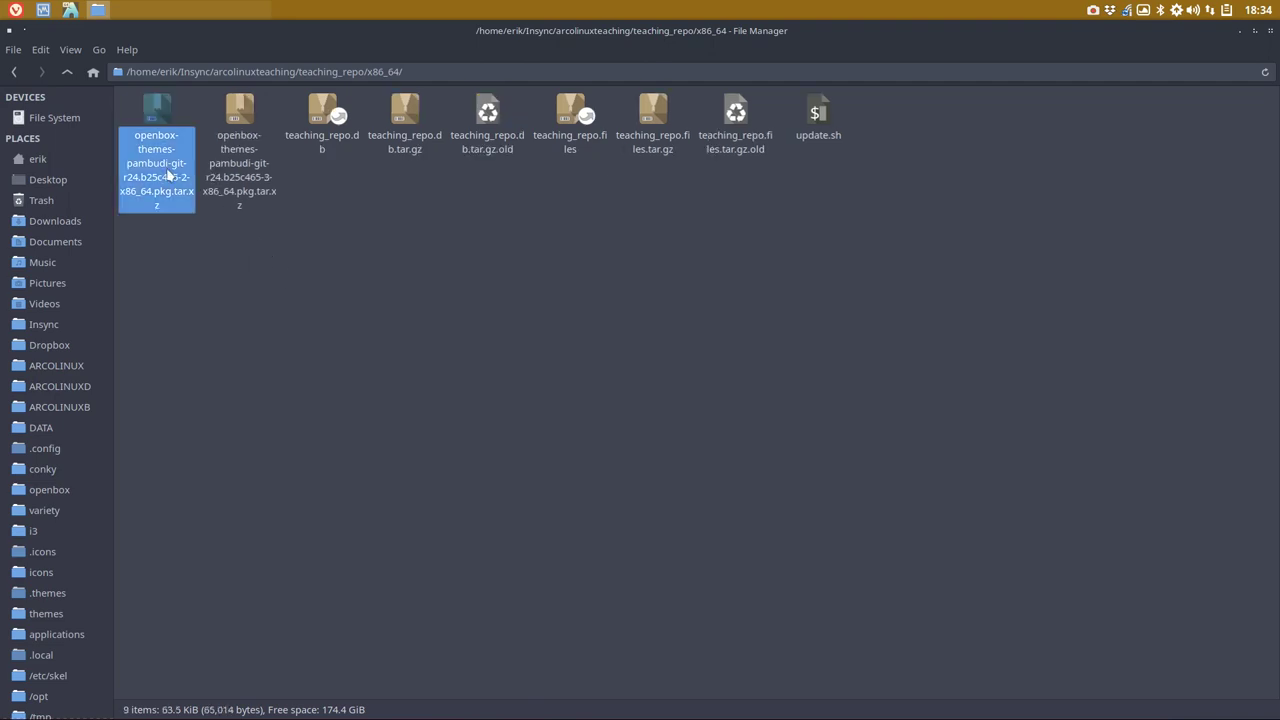
{"action": "left_click", "coordinate": [234, 181]}
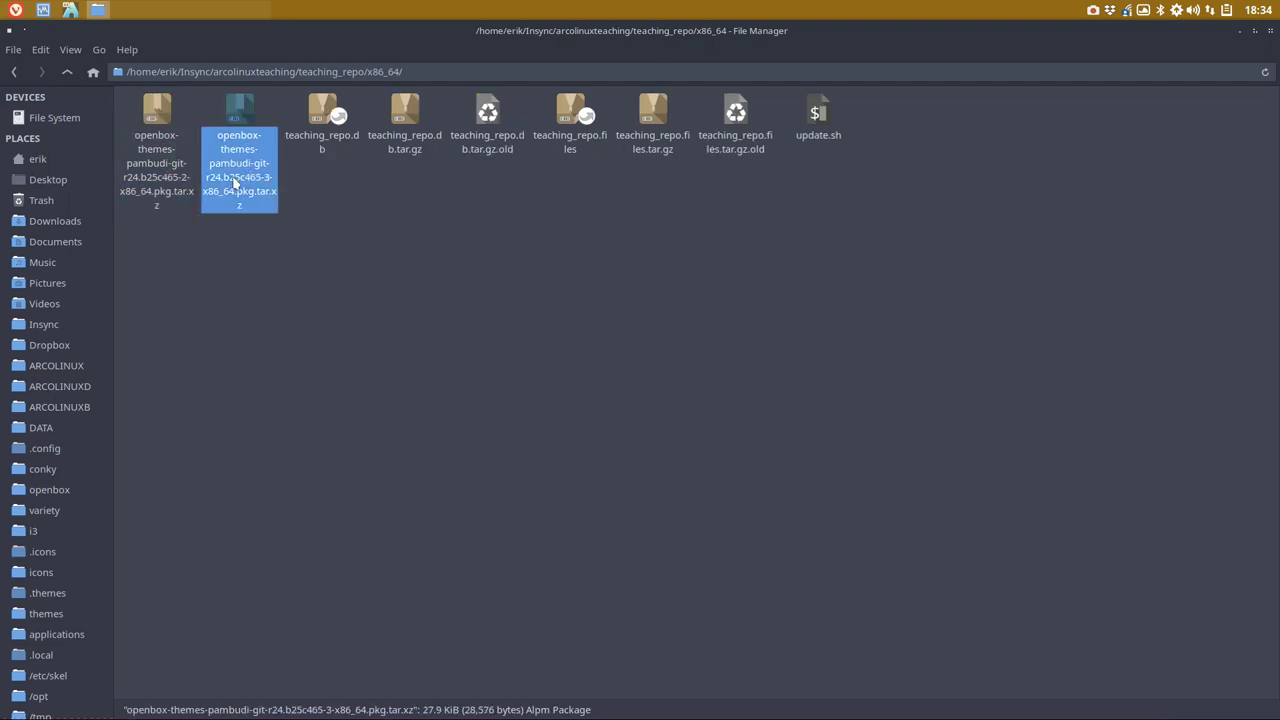
{"action": "left_click", "coordinate": [170, 170]}
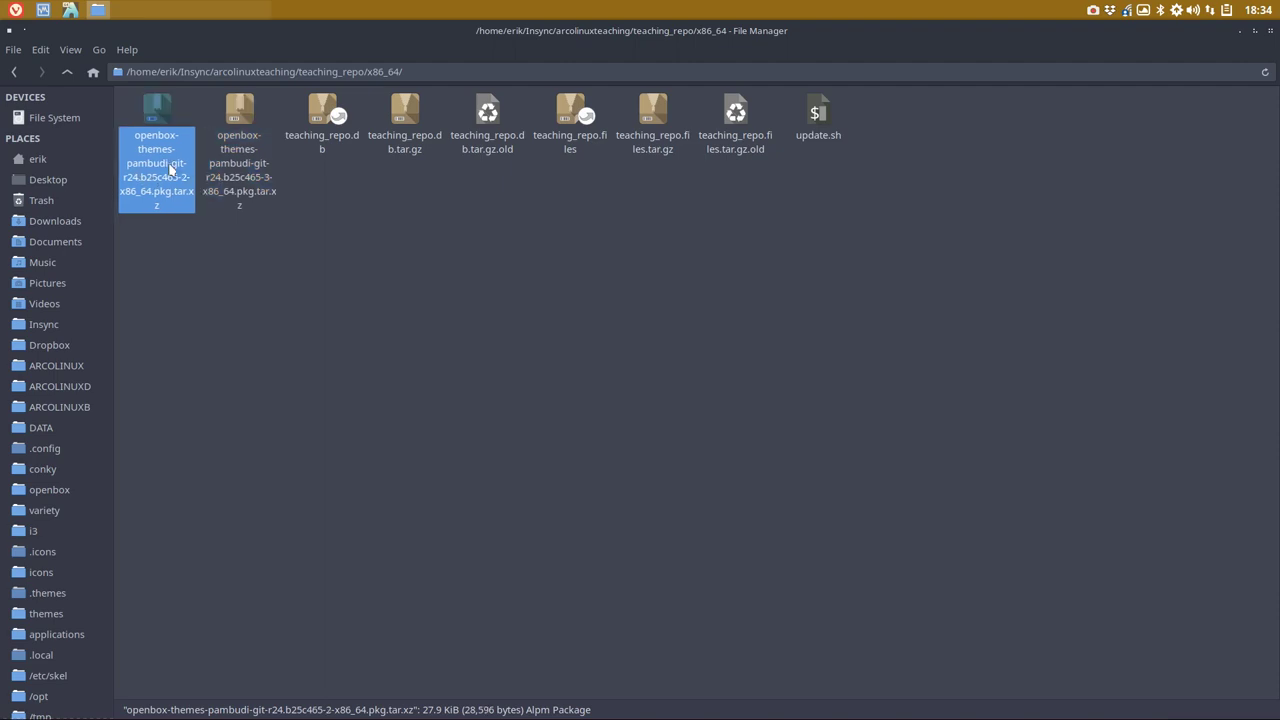
{"action": "key", "text": "Delete"}
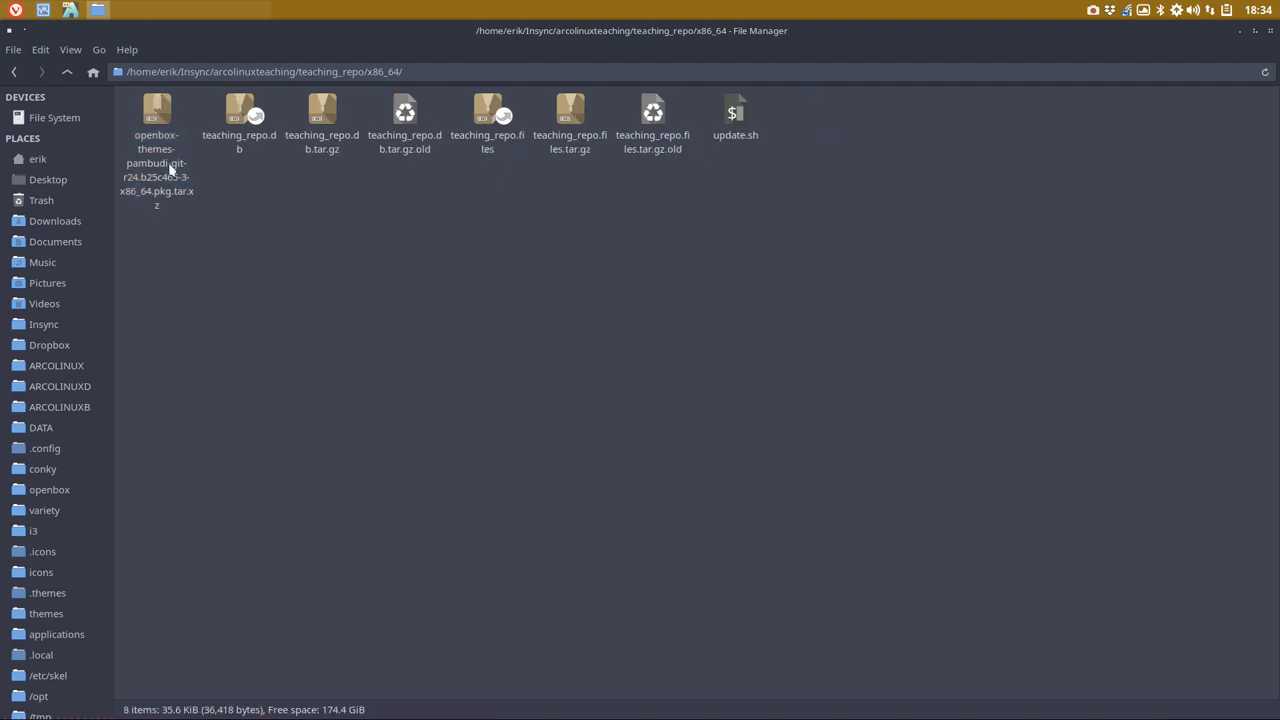
{"action": "left_click", "coordinate": [67, 72]}
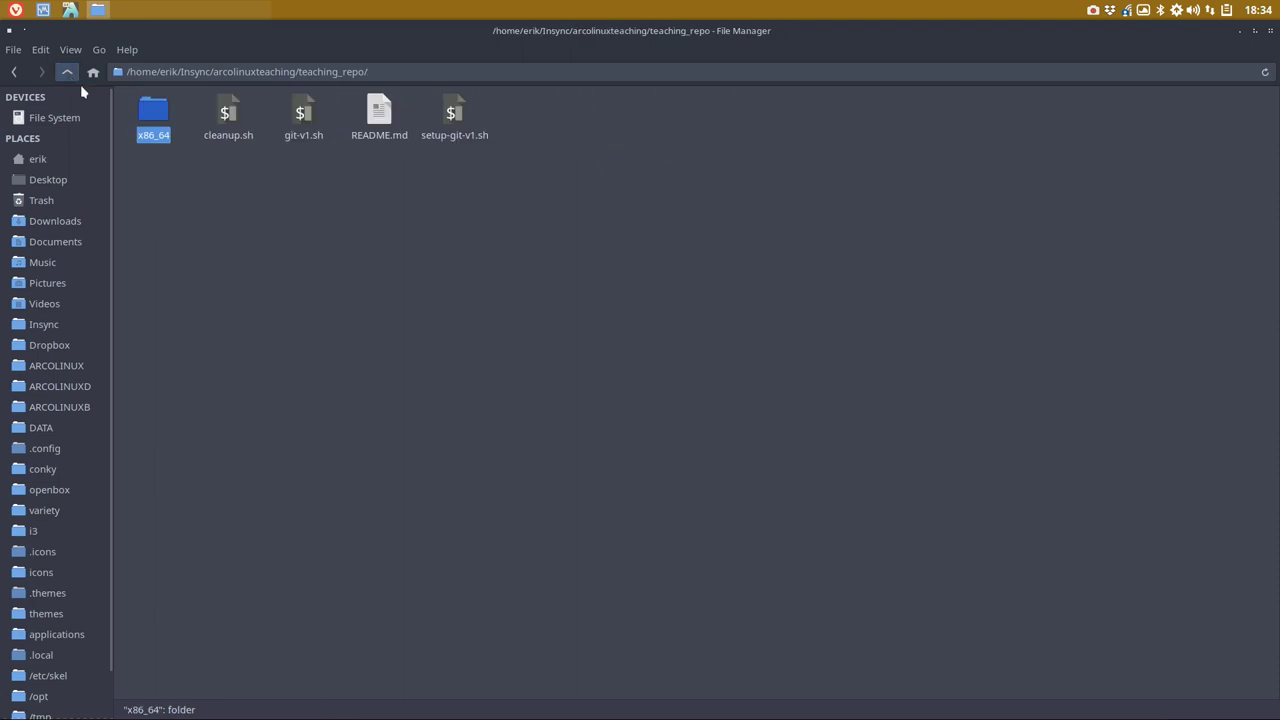
{"action": "right_click", "coordinate": [373, 236]}
- Run git-v1.sh in a teaching_repo terminal and push the commit with the comment 'exercise'
{"action": "left_click", "coordinate": [452, 313]}
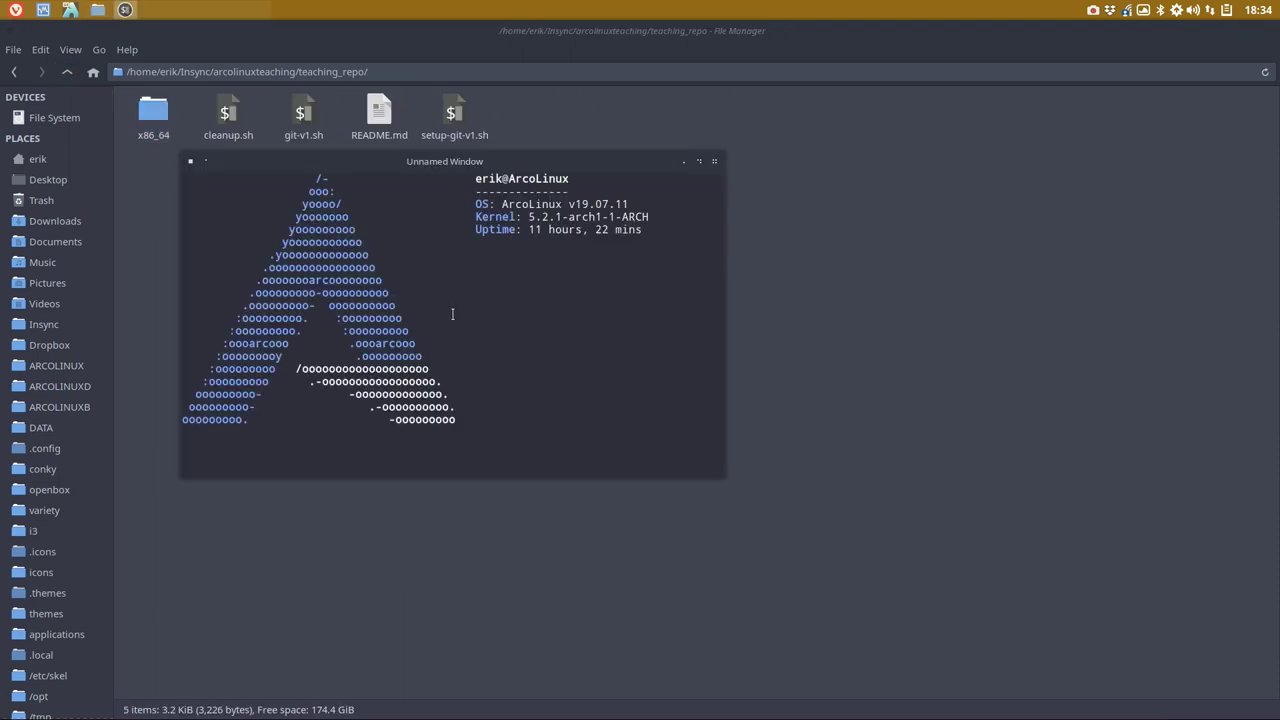
{"action": "type", "text": "./g"}
{"action": "key", "text": "Tab"}
{"action": "key", "text": "Return"}
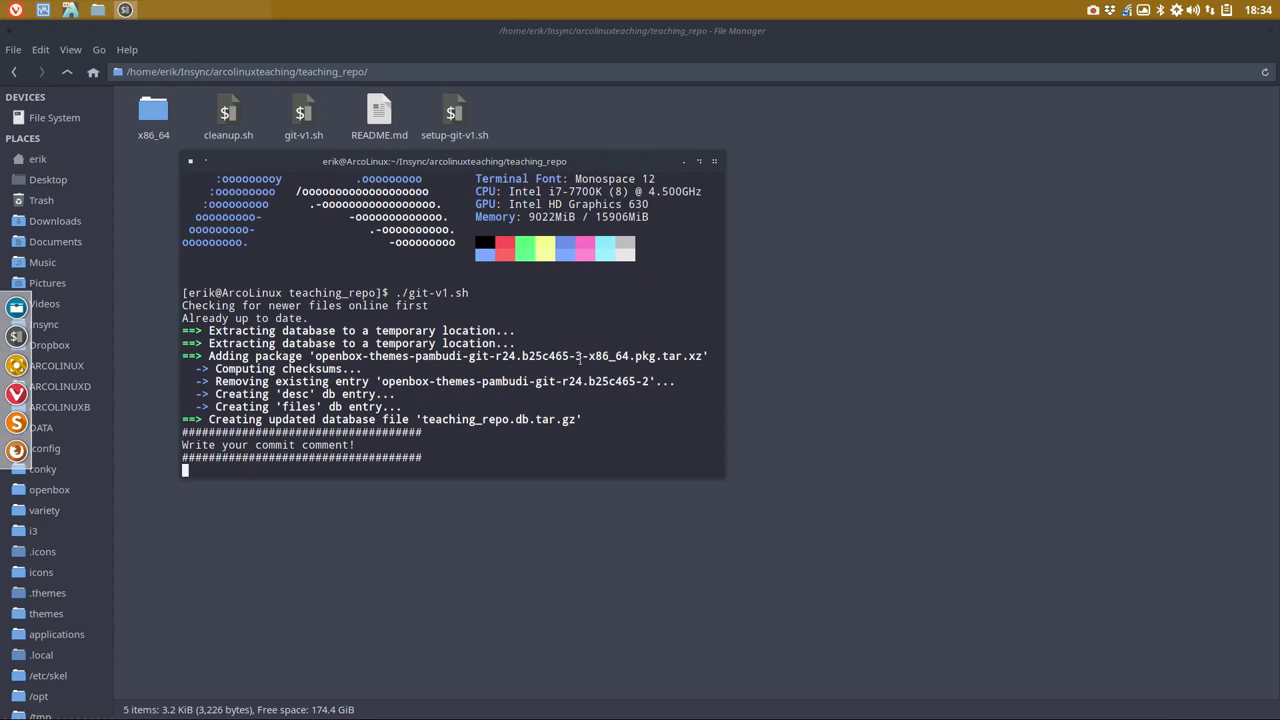
{"action": "left_click_drag", "start_coordinate": [576, 356], "coordinate": [592, 356]}
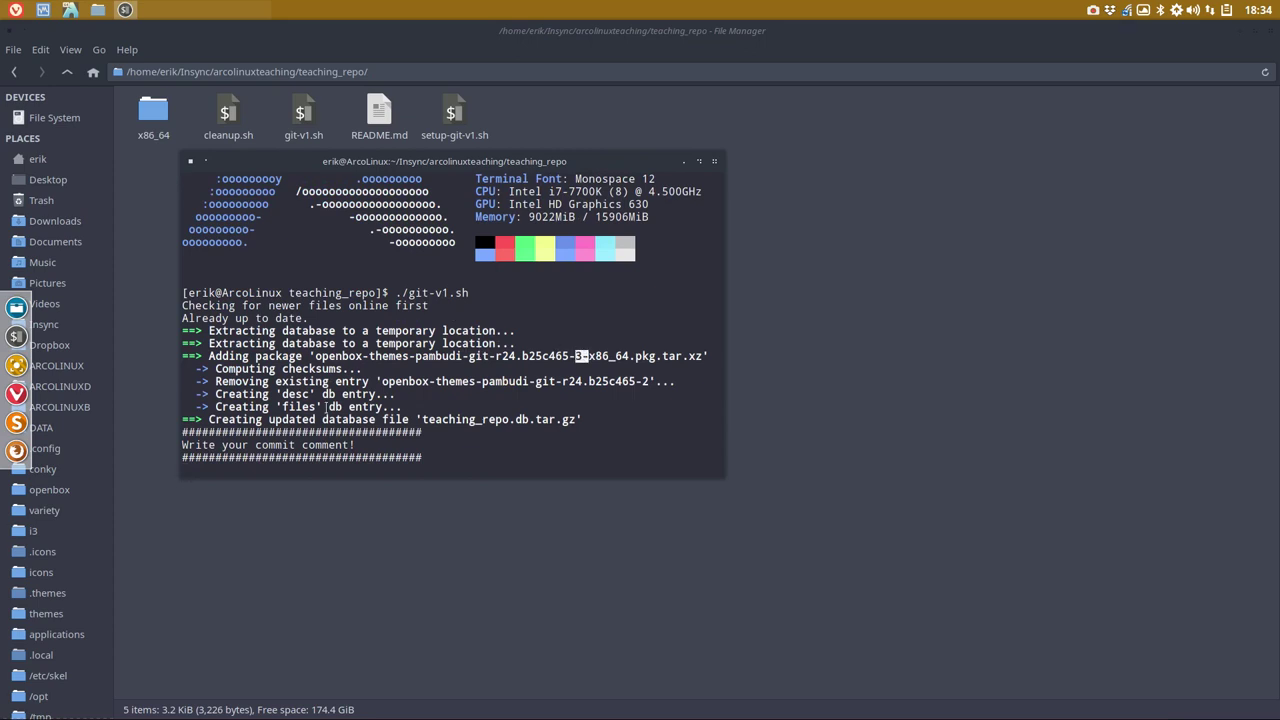
{"action": "left_click", "coordinate": [277, 470]}
{"action": "type", "text": "exercise"}
{"action": "key", "text": "Return"}
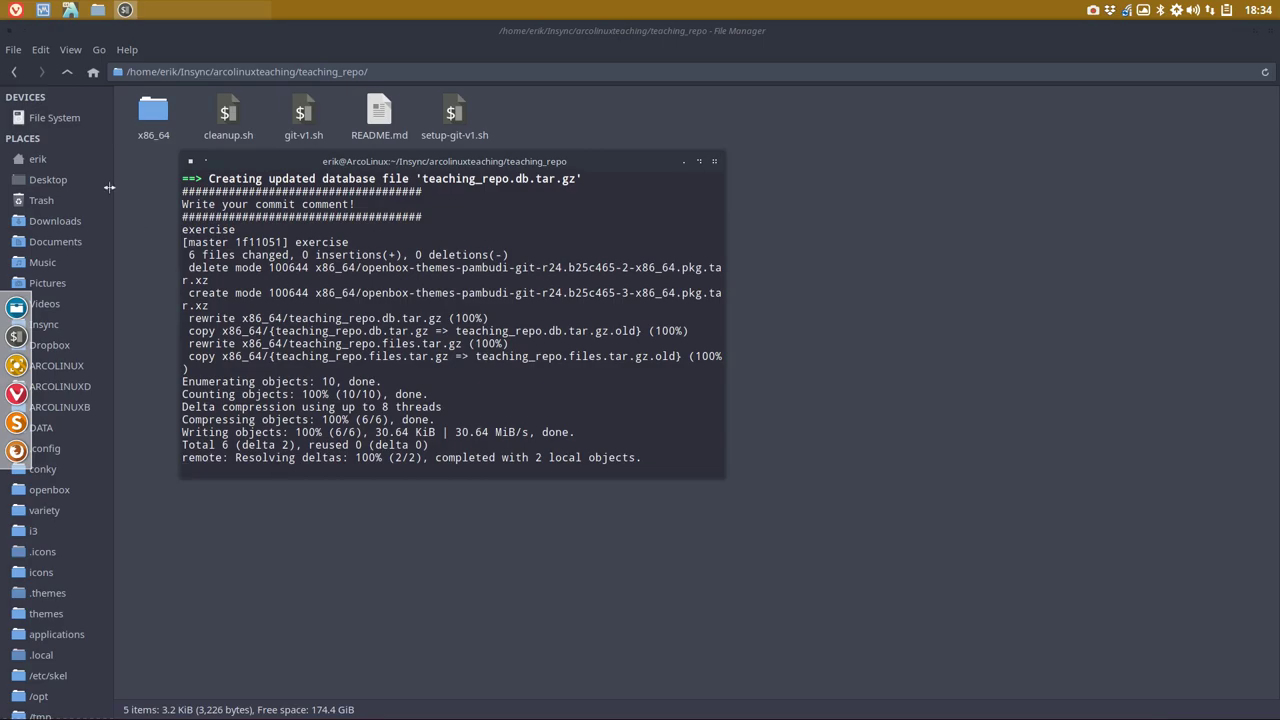
{"action": "left_click", "coordinate": [15, 9]}
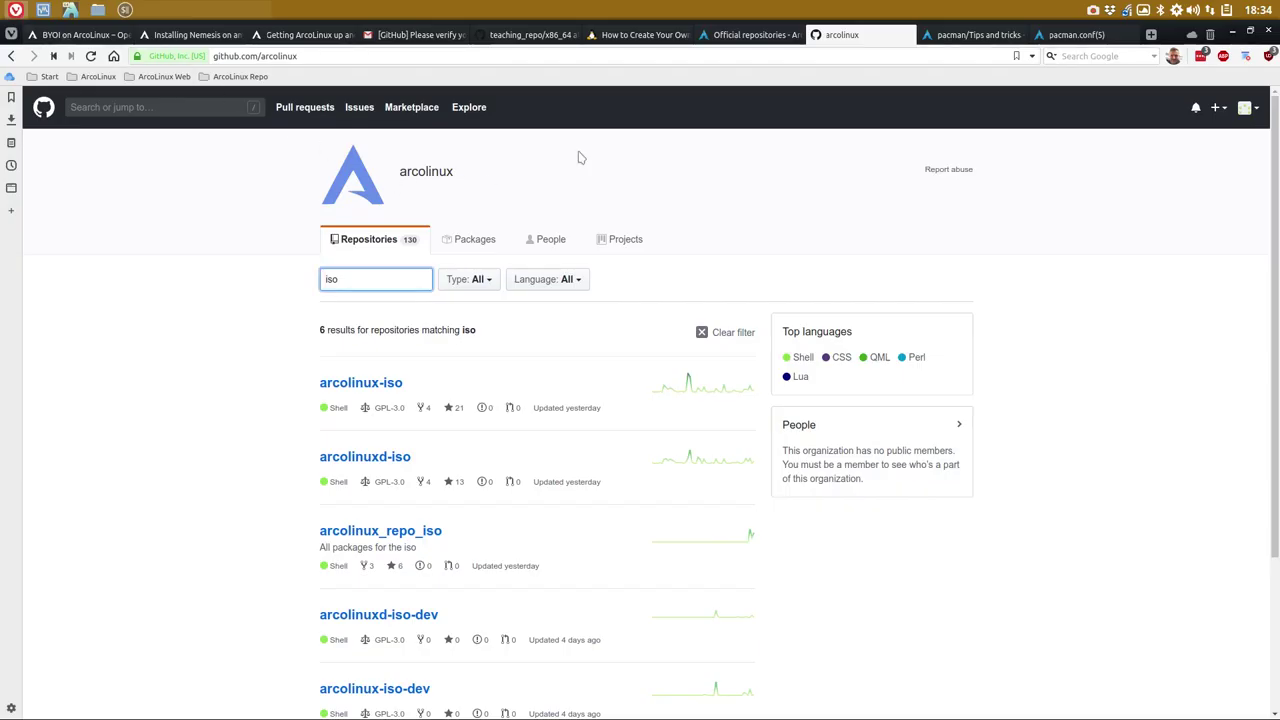
- Reload the teaching_repo x86_64 GitHub tab to confirm the r24.b25c465-3 package, then minimise Vivaldi
{"action": "left_click", "coordinate": [520, 34]}
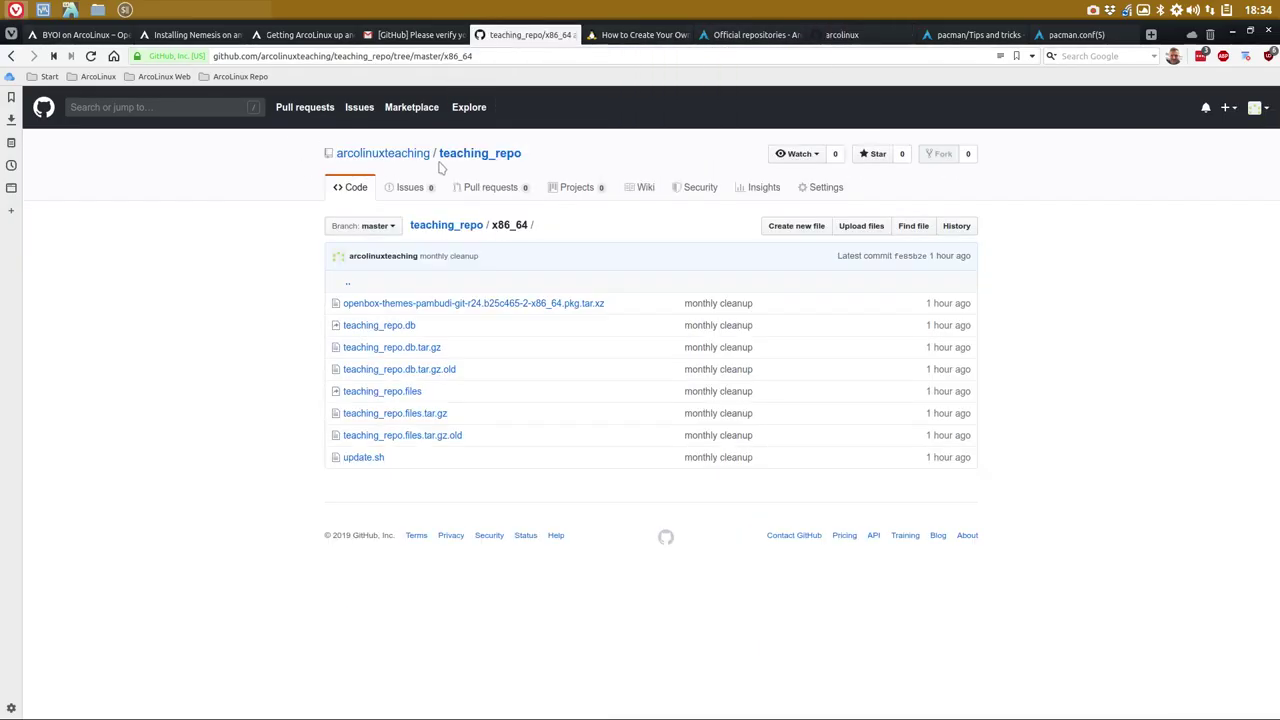
{"action": "left_click", "coordinate": [90, 56]}
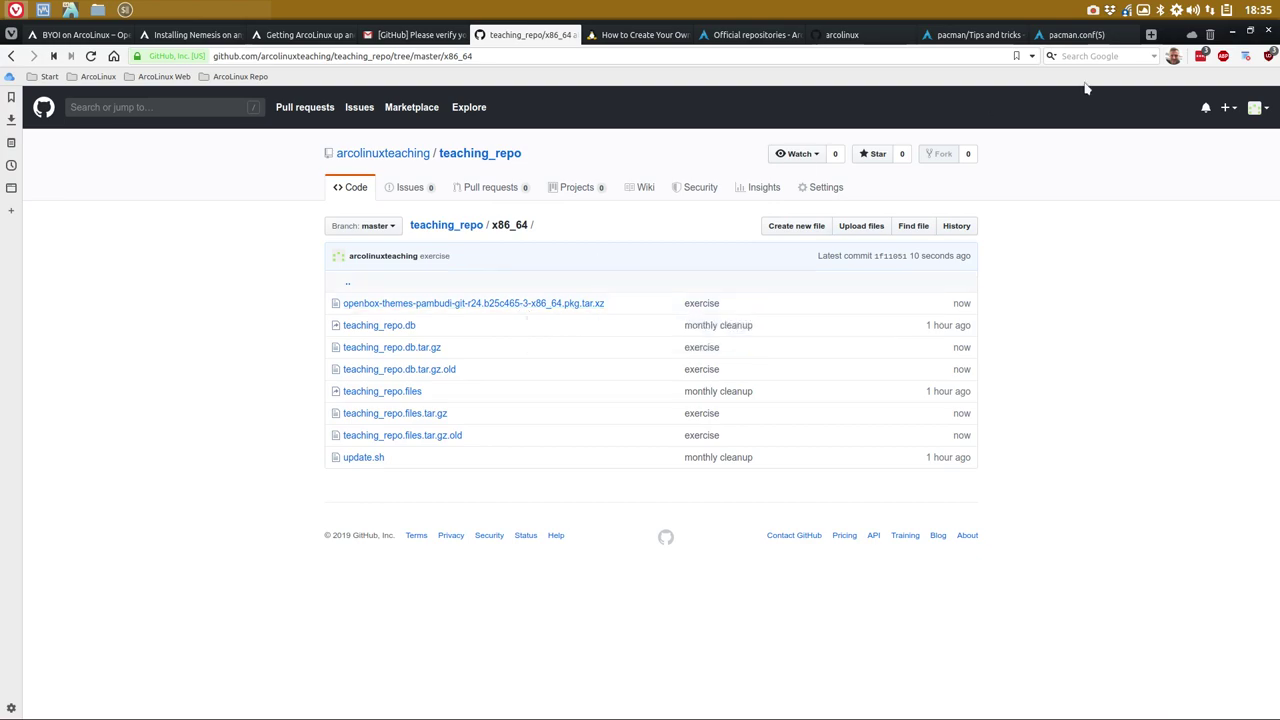
{"action": "left_click", "coordinate": [1232, 34]}
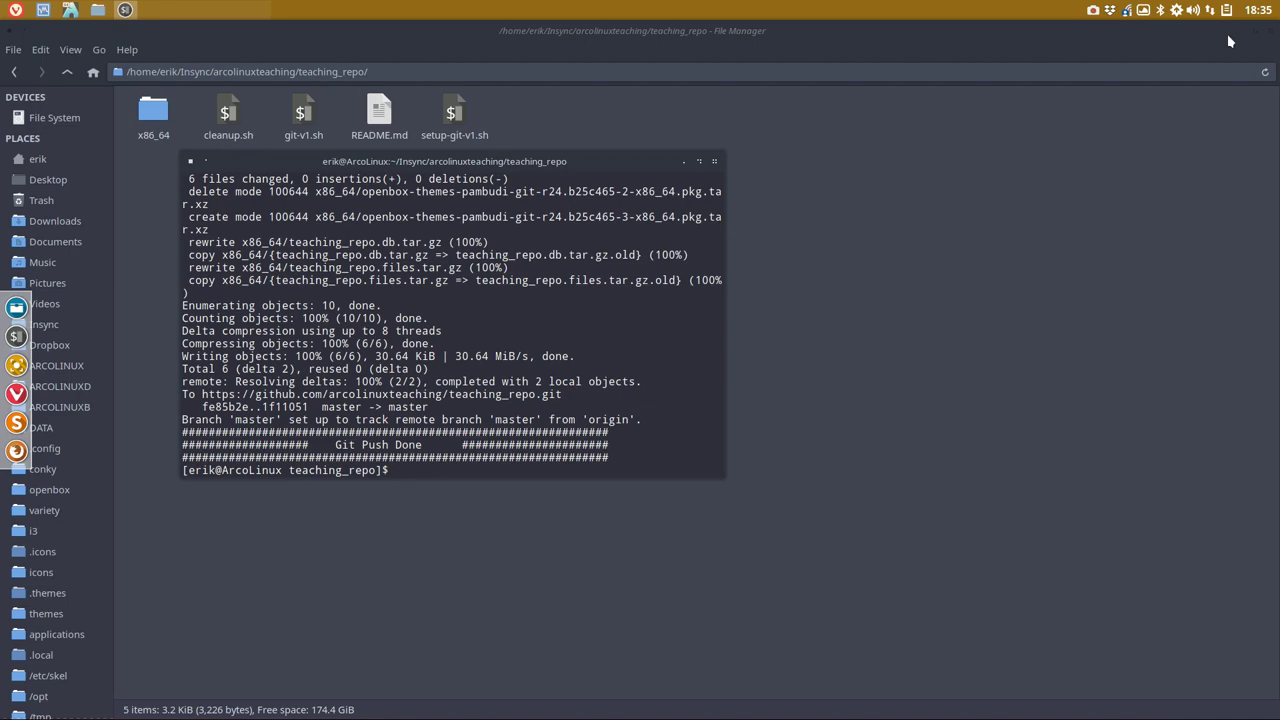
- Bring the test VM up full screen and run update in a guest terminal
{"action": "left_click", "coordinate": [71, 12]}
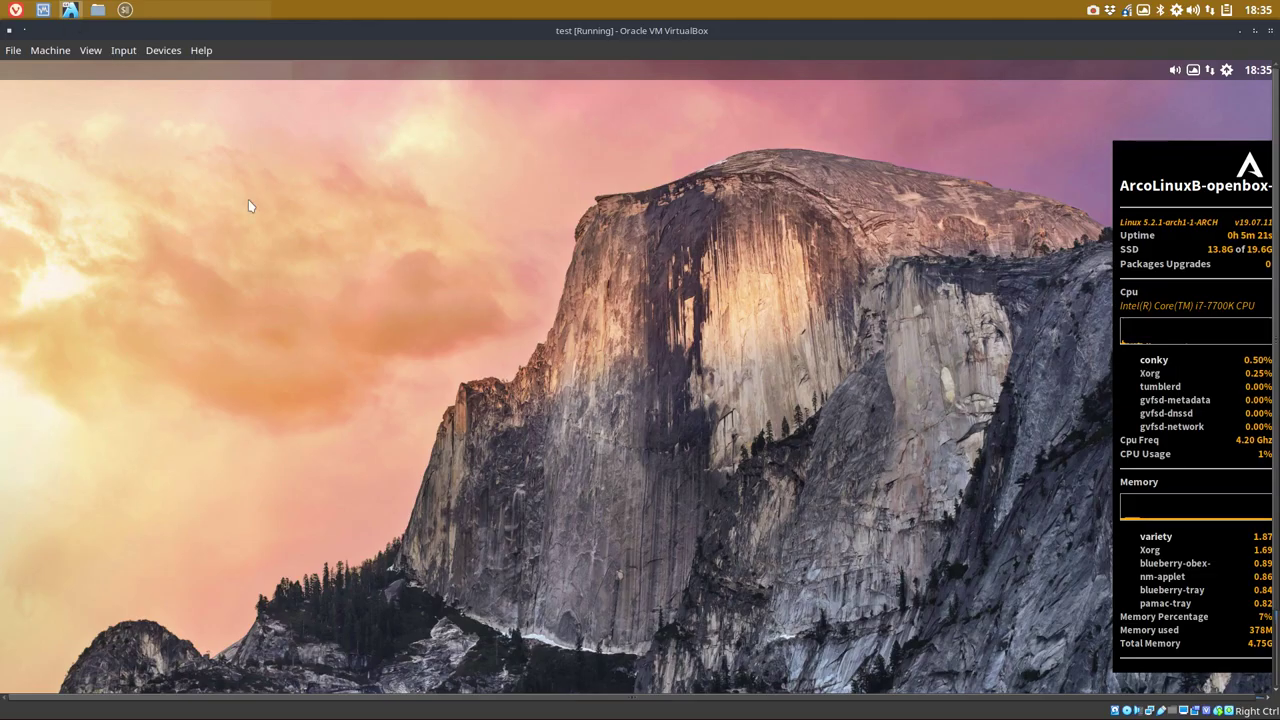
{"action": "key", "text": "Control_R+f"}
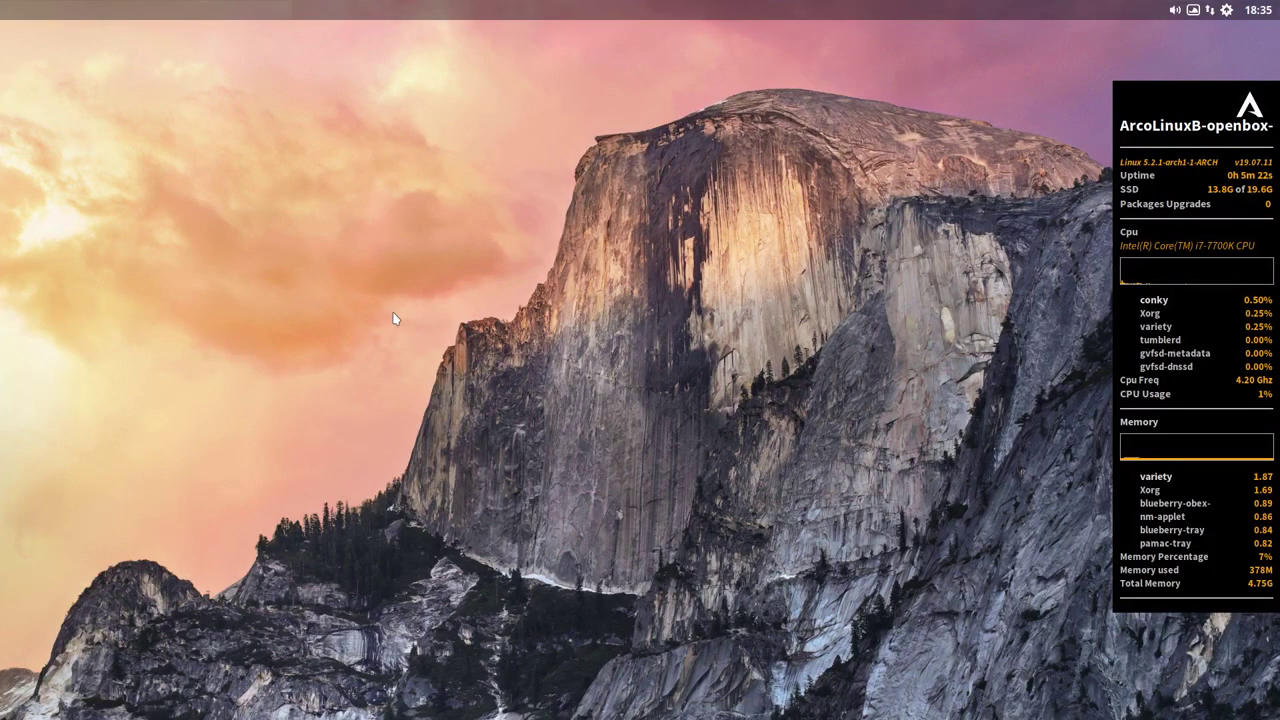
{"action": "key", "text": "ctrl+alt+Return"}
{"action": "type", "text": "update"}
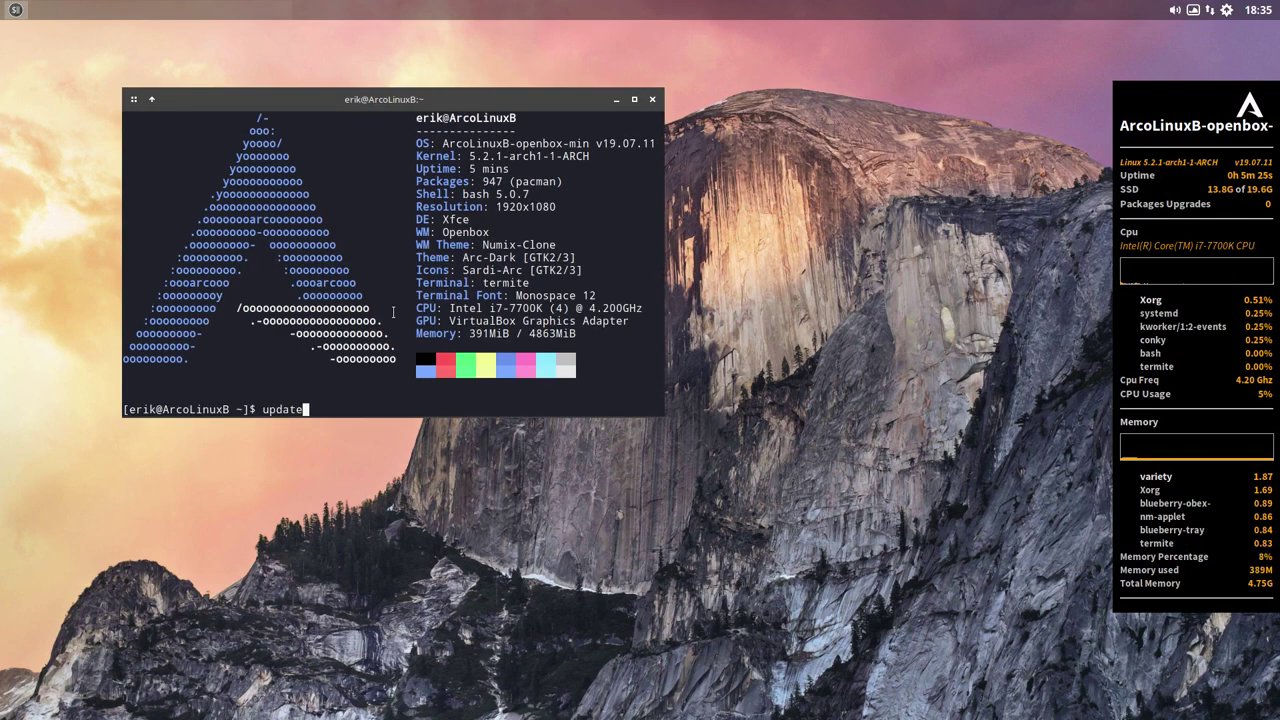
{"action": "key", "text": "Return"}
{"action": "key", "text": "Return"}
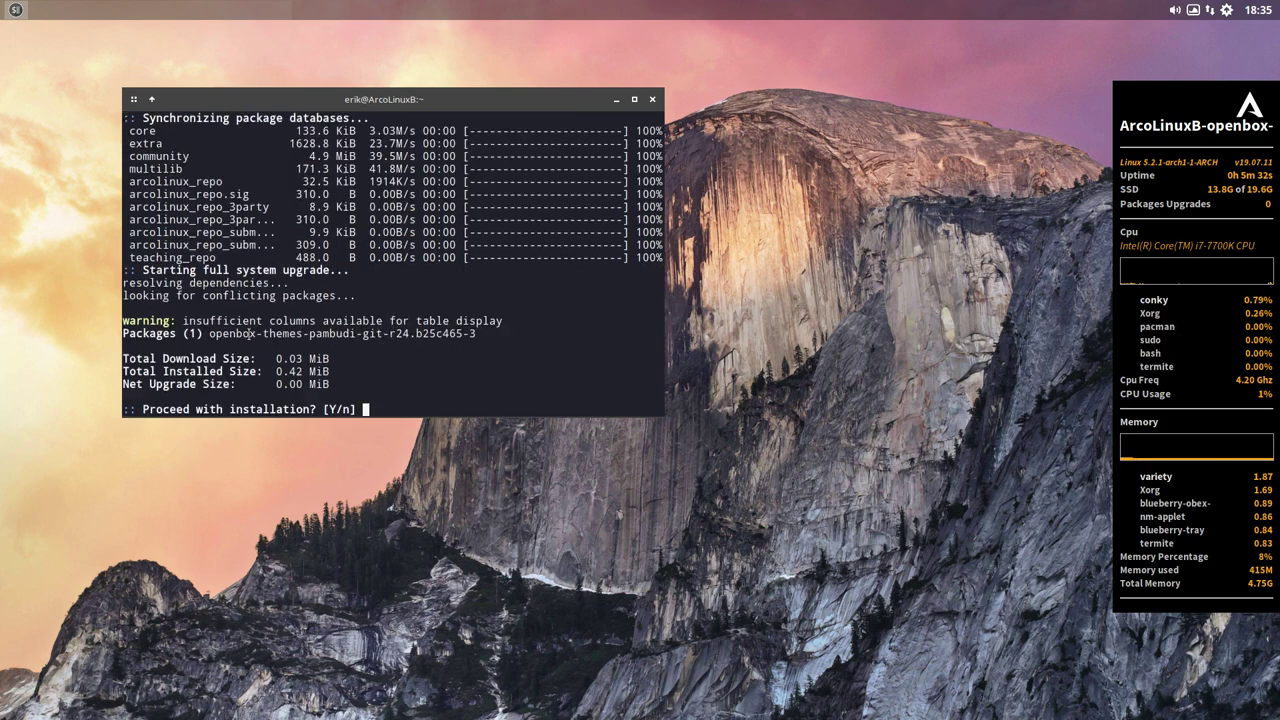
- Confirm upgrading openbox-themes-pambudi-git to r24.b25c465-3 with y, then close the guest terminal
{"action": "left_click_drag", "start_coordinate": [468, 333], "coordinate": [481, 333]}
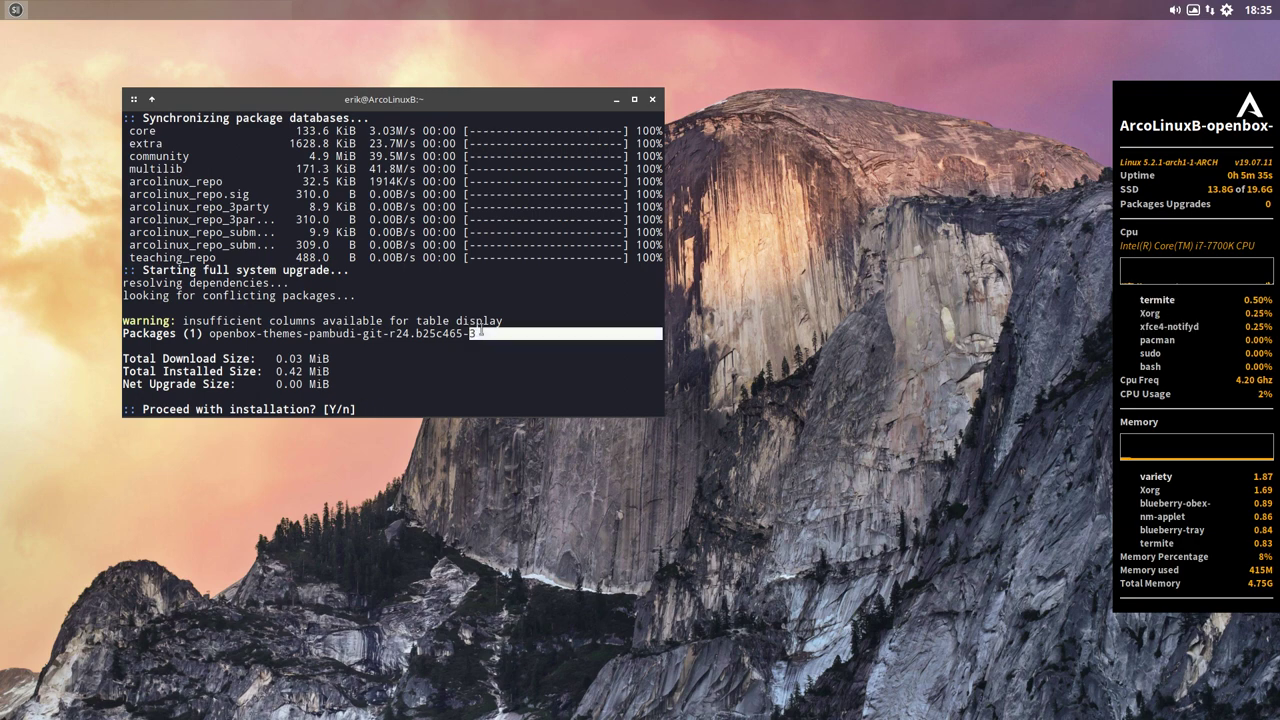
{"action": "left_click", "coordinate": [425, 401]}
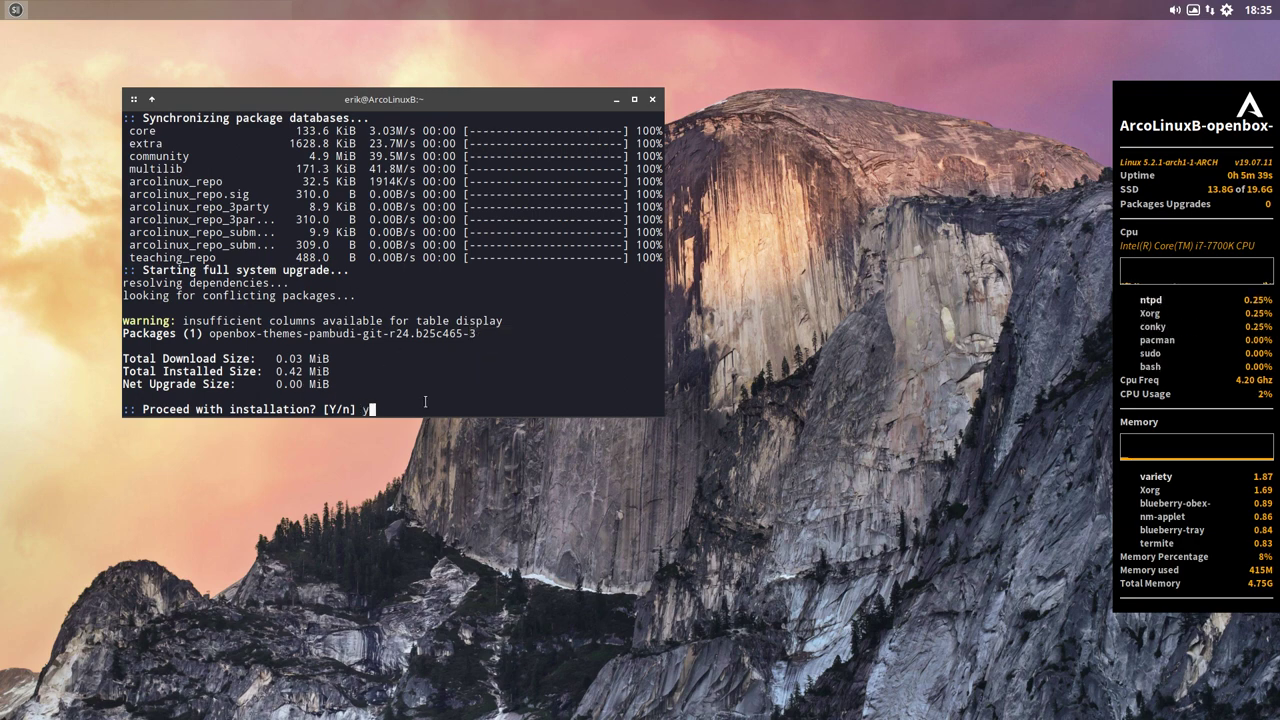
{"action": "type", "text": "y"}
{"action": "key", "text": "Return"}
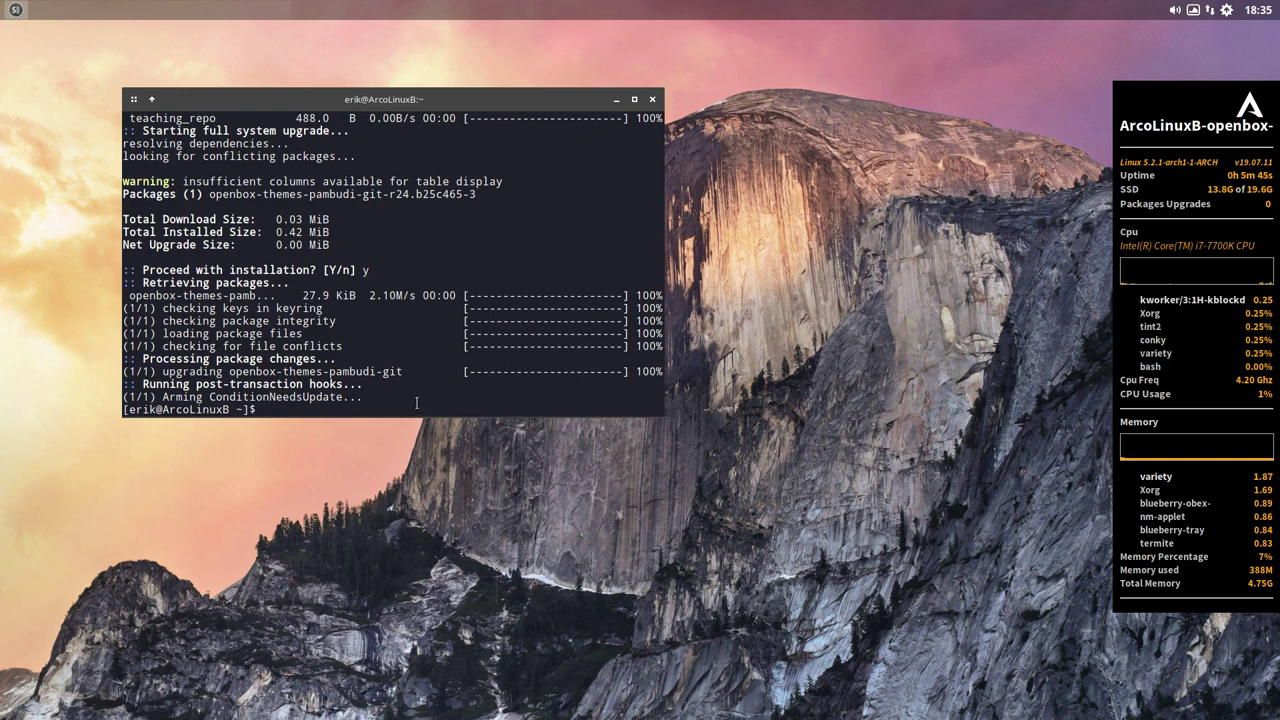
{"action": "scroll", "coordinate": [416, 403], "scroll_direction": "up", "scroll_amount": 4}
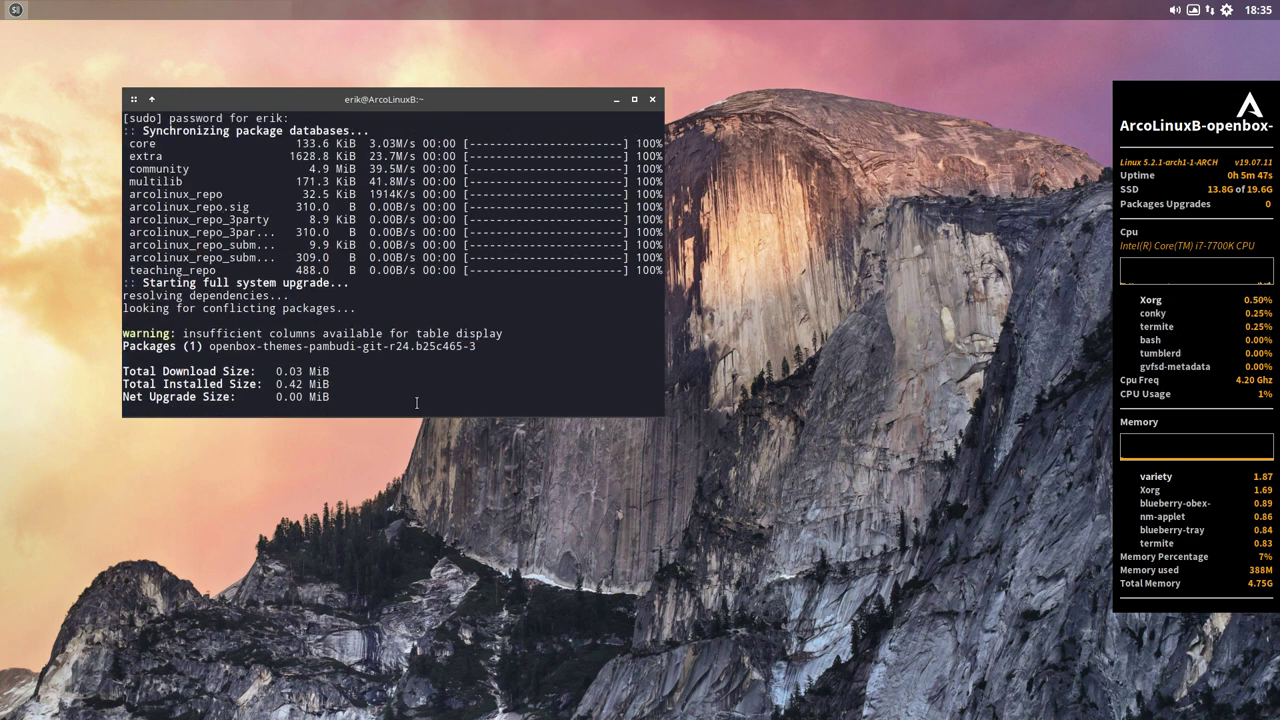
{"action": "left_click", "coordinate": [652, 100]}
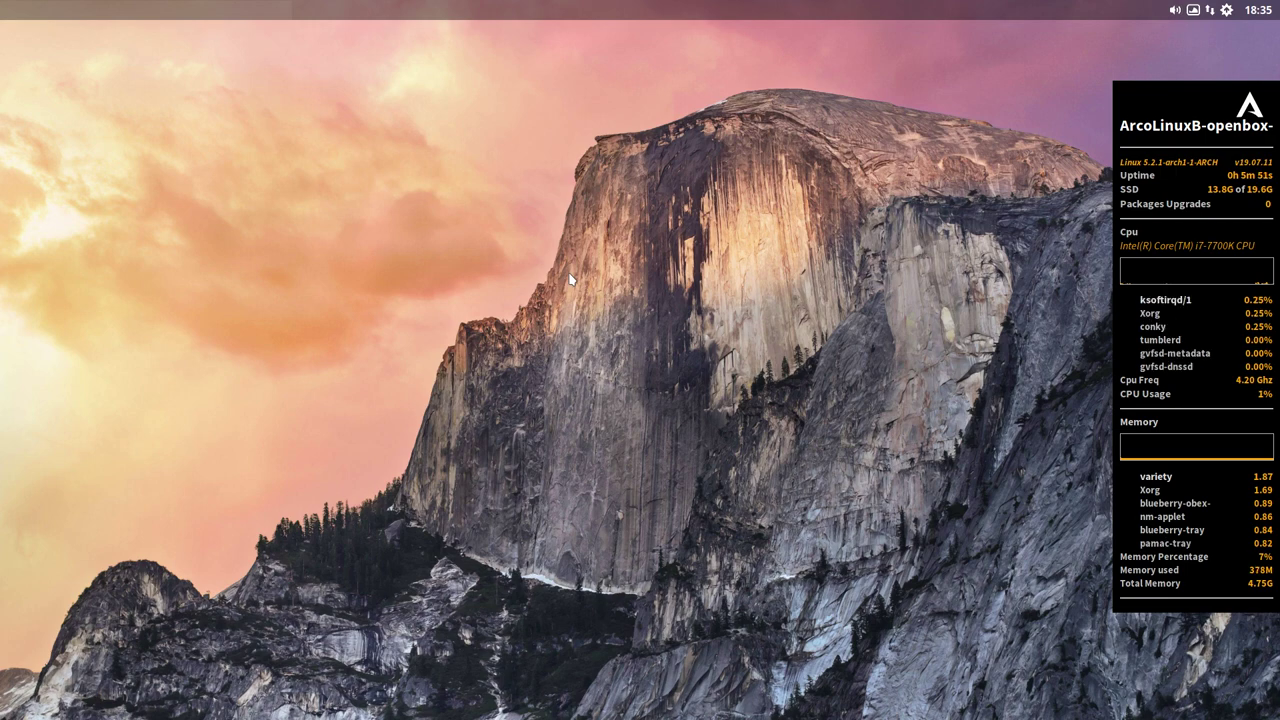